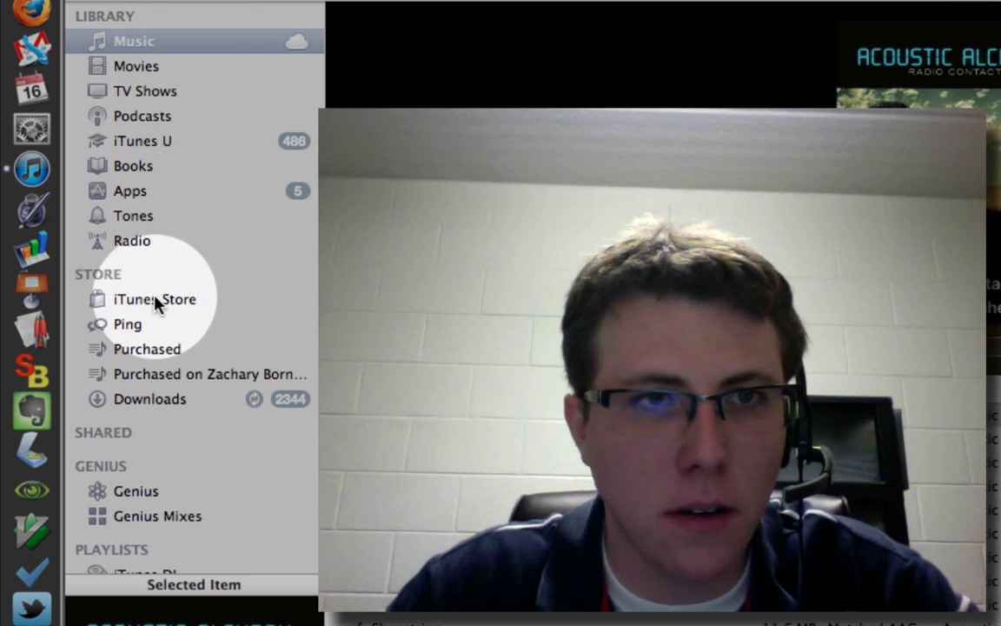
Step: Look through the sidebar's library sources, store entries and playlists down to the end of the list
scroll(174, 374, "down", 5)
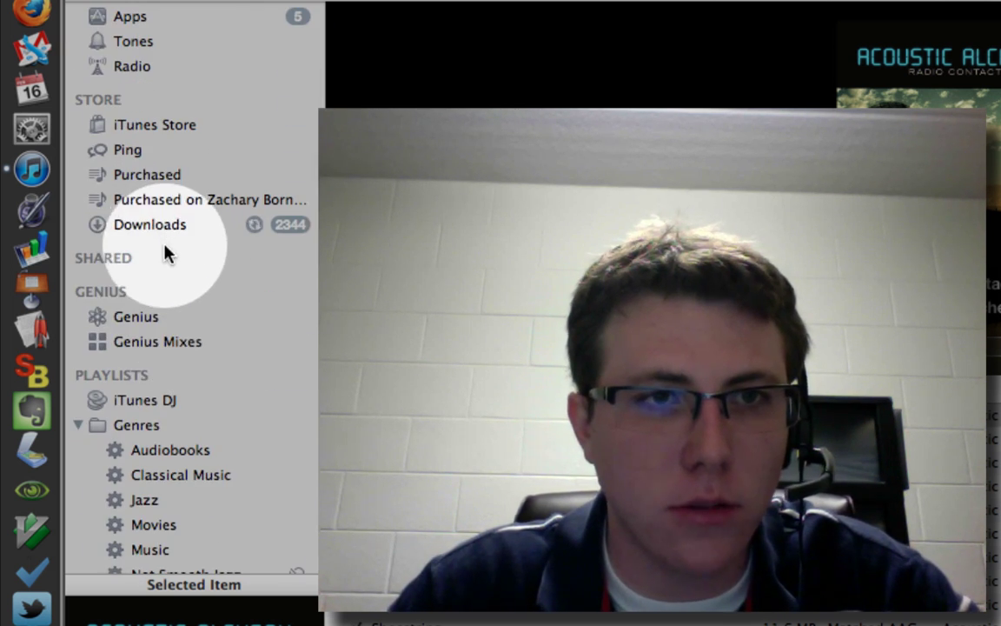
scroll(165, 243, "down", 15)
scroll(183, 282, "down", 5)
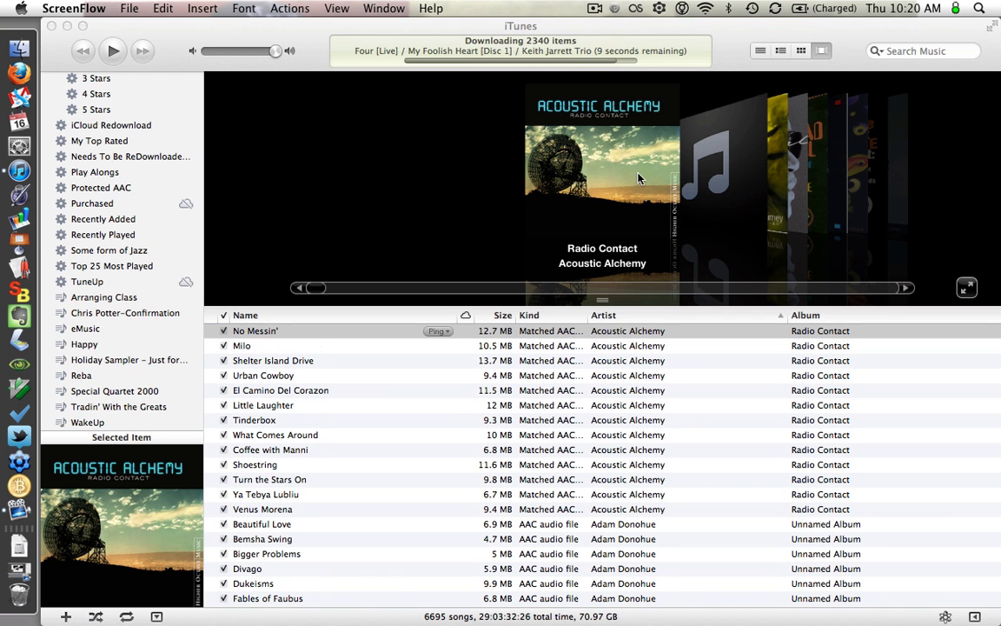
Step: Browse the album covers and examine the song list, including the track number, bit rate, genre and year columns
scroll(638, 178, "right", 10)
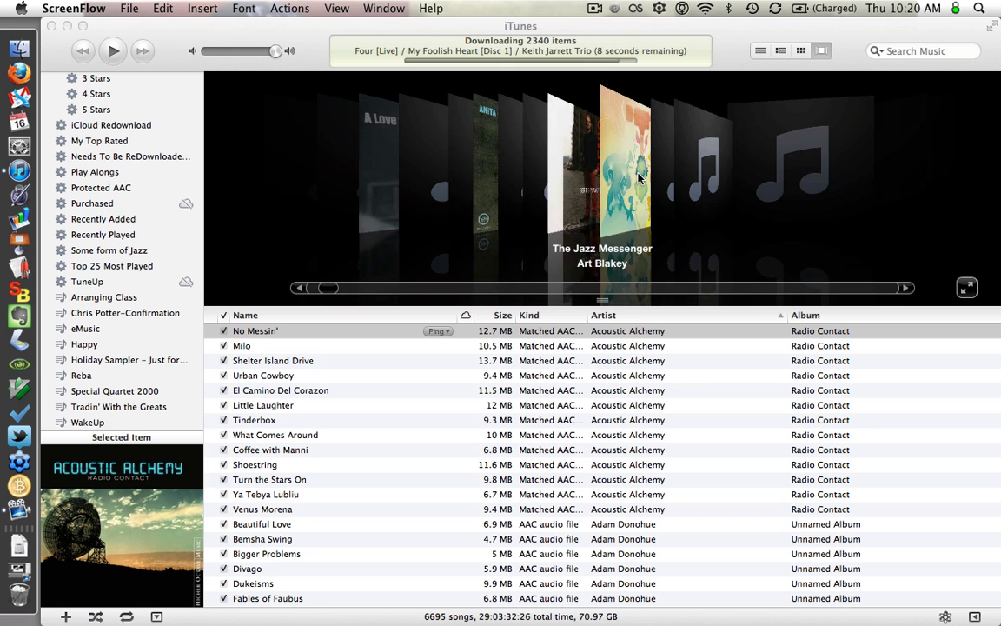
scroll(638, 178, "right", 10)
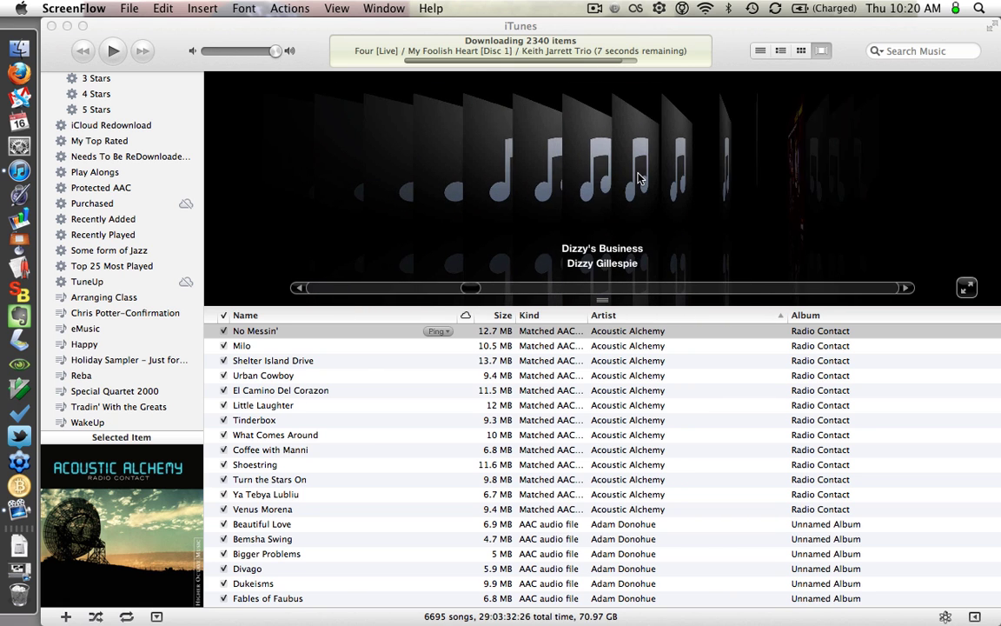
scroll(639, 179, "right", 15)
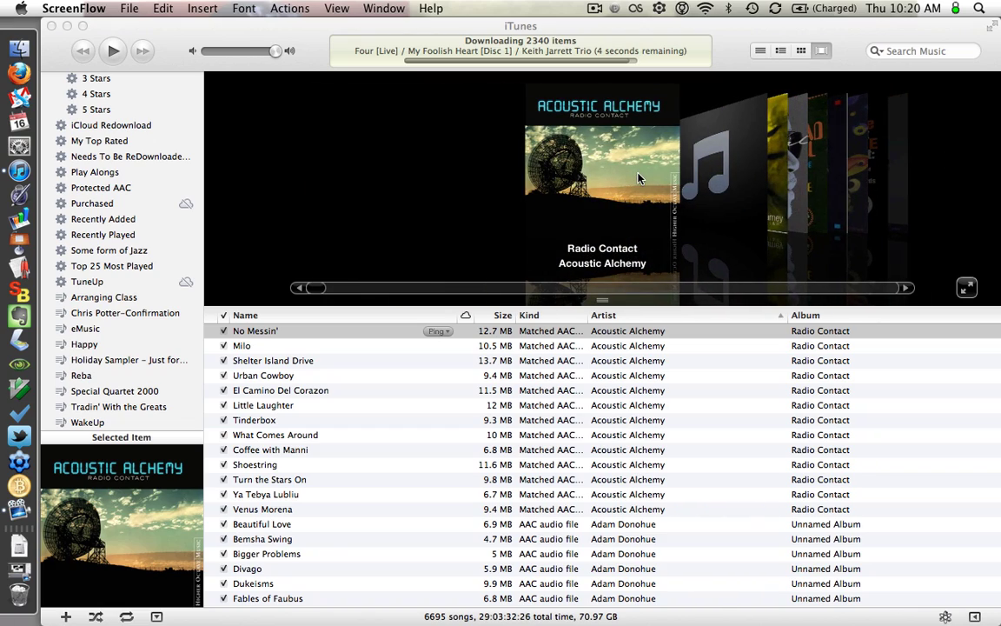
scroll(701, 416, "down", 15)
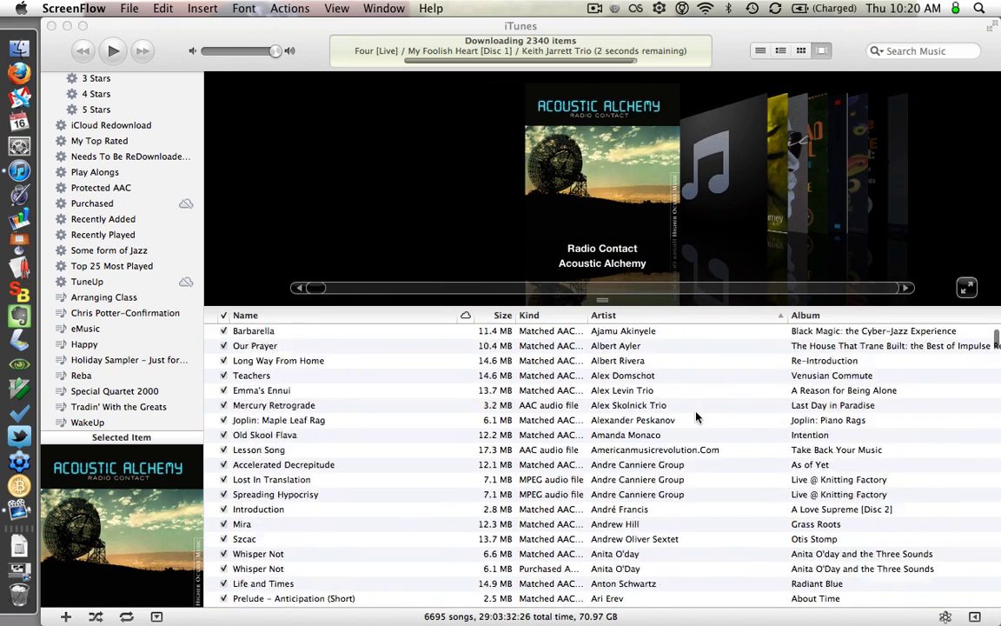
scroll(697, 417, "down", 20)
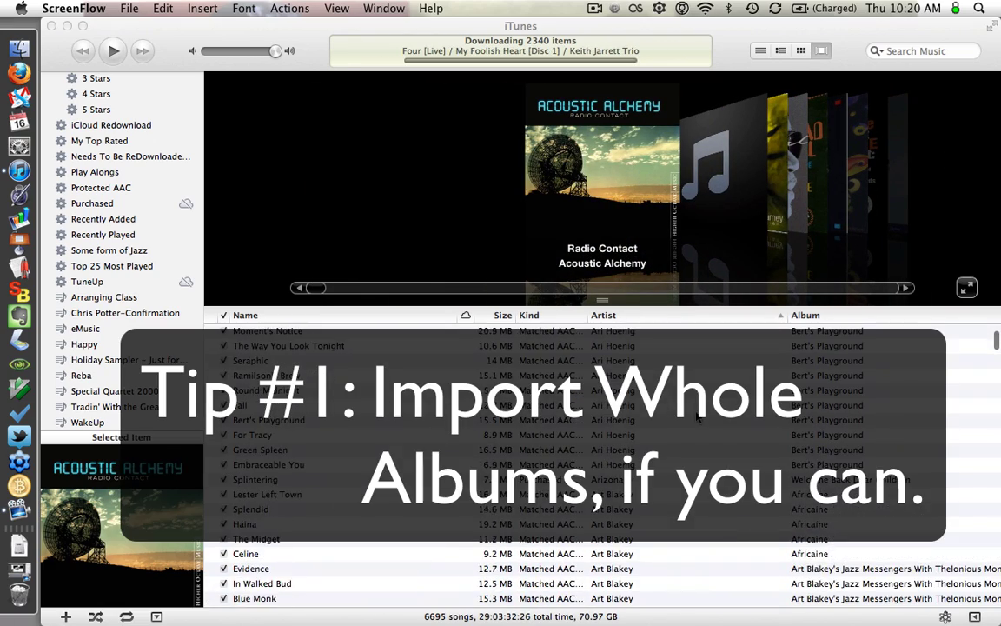
scroll(607, 470, "up", 20)
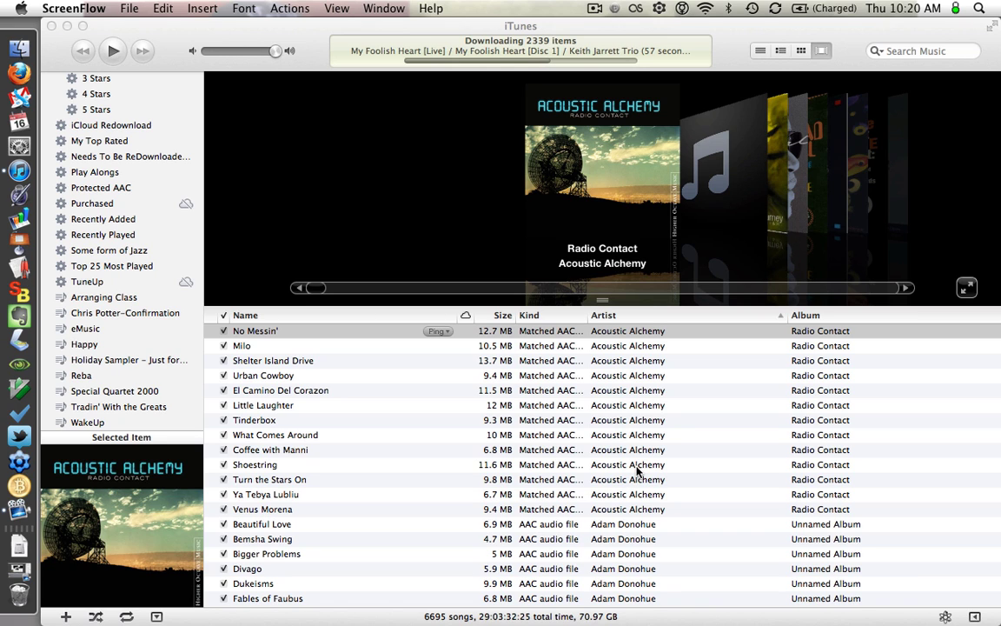
scroll(648, 449, "right", 10)
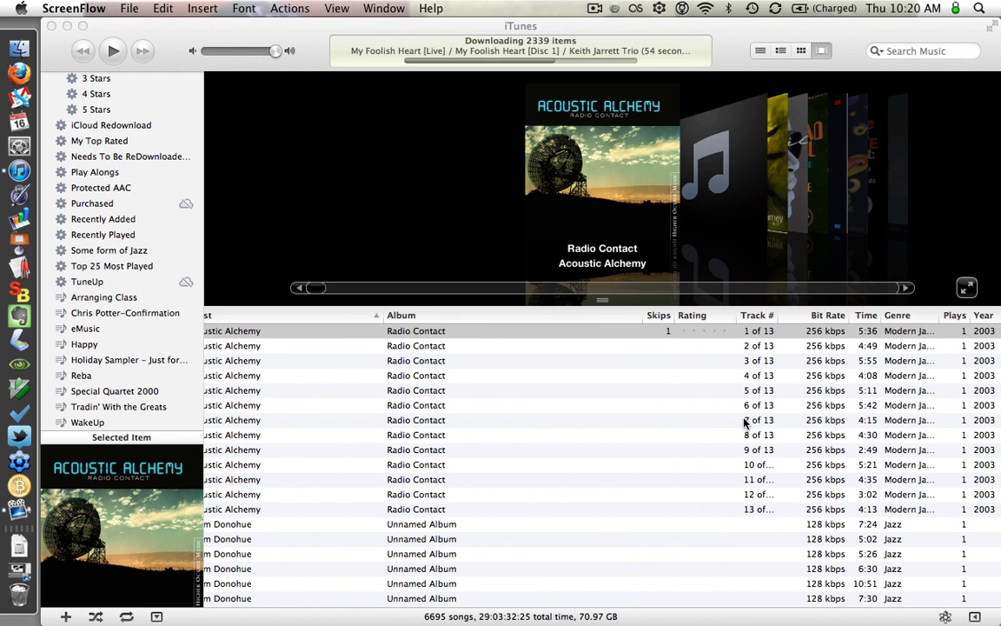
scroll(678, 435, "down", 5)
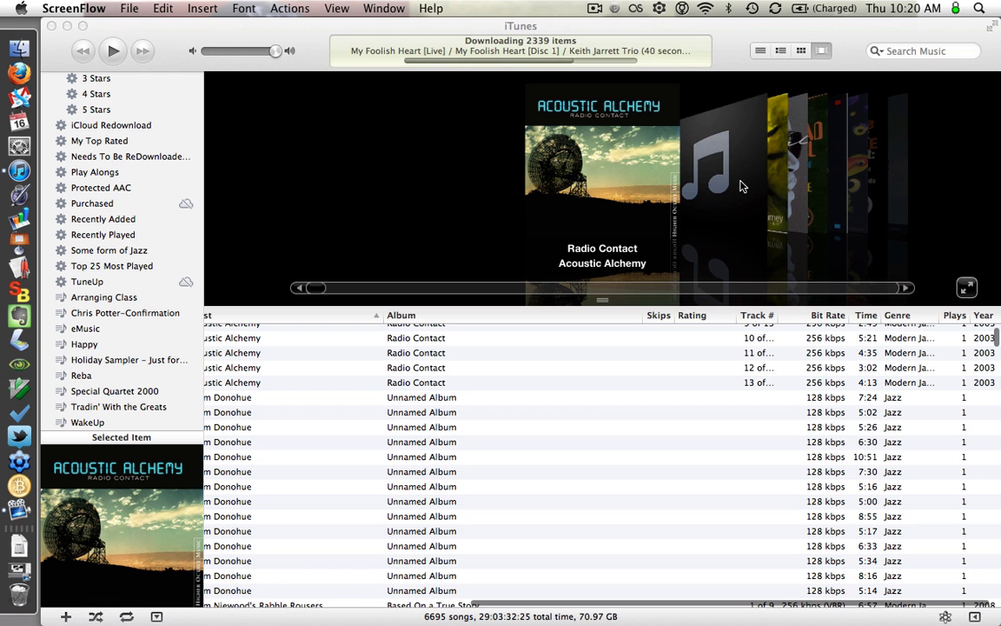
Step: Select the cover of the Unnamed Album without artwork and examine the details of its tracks
left_click(742, 186)
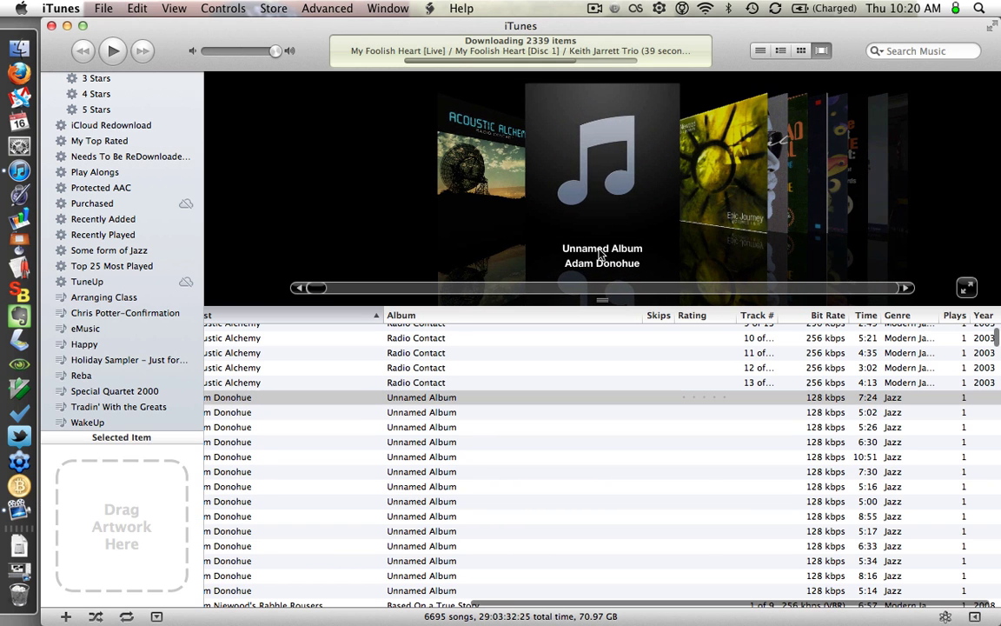
scroll(481, 416, "left", 5)
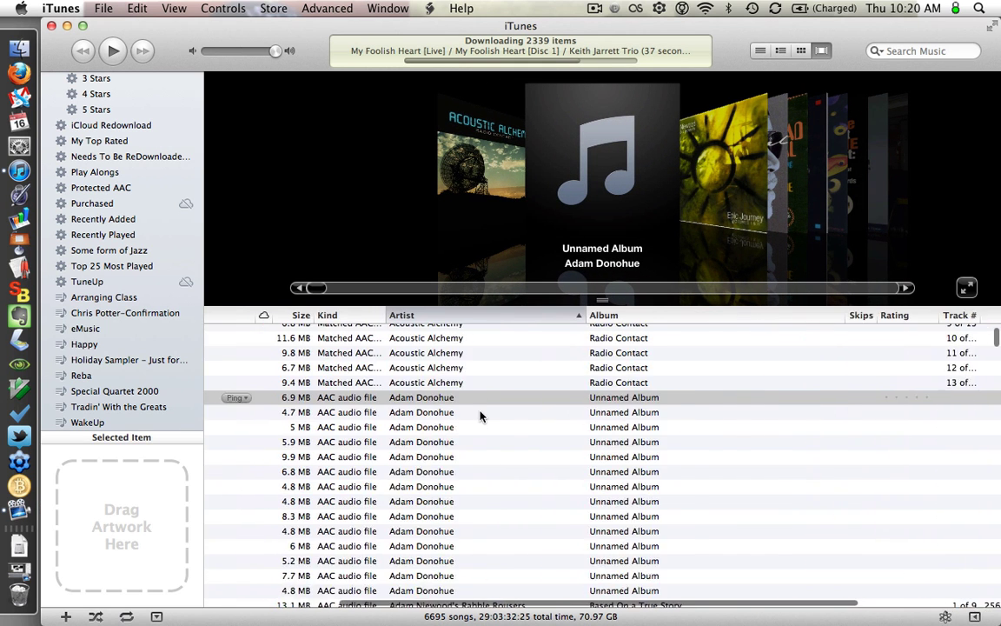
scroll(481, 416, "right", 5)
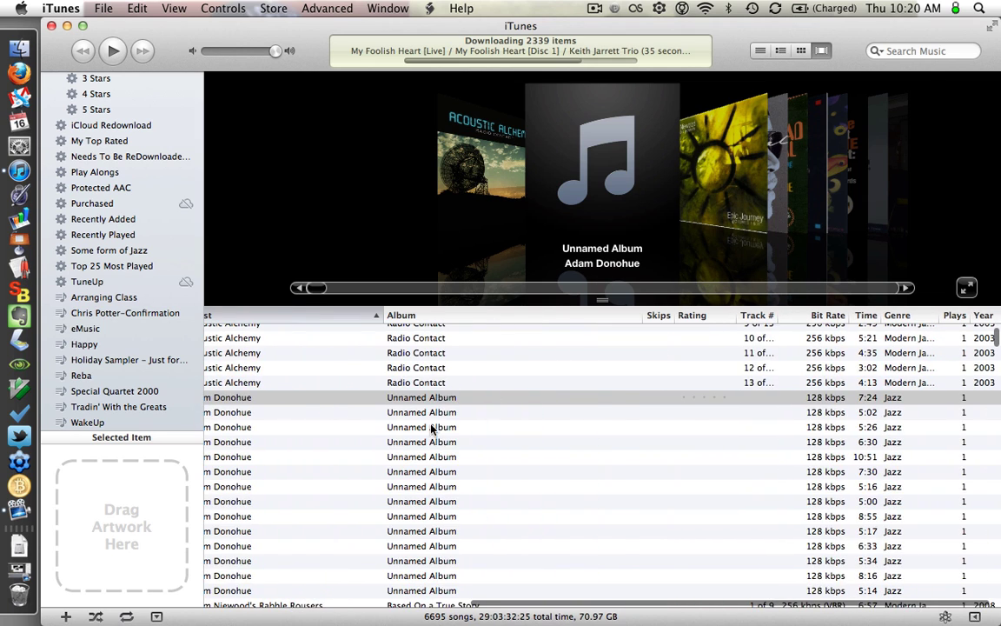
scroll(431, 428, "down", 3)
scroll(431, 429, "left", 3)
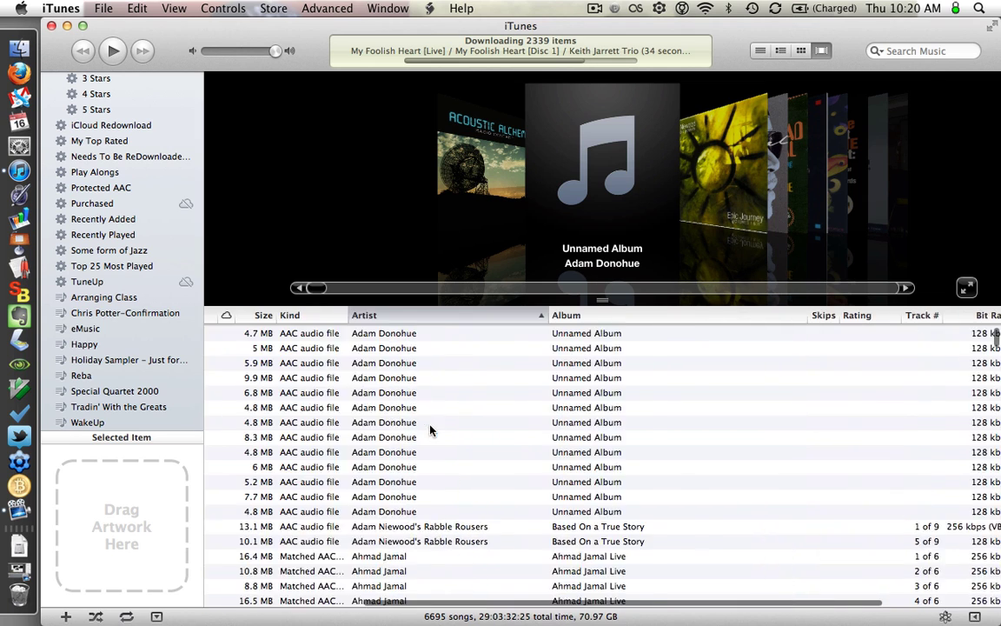
scroll(431, 428, "left", 5)
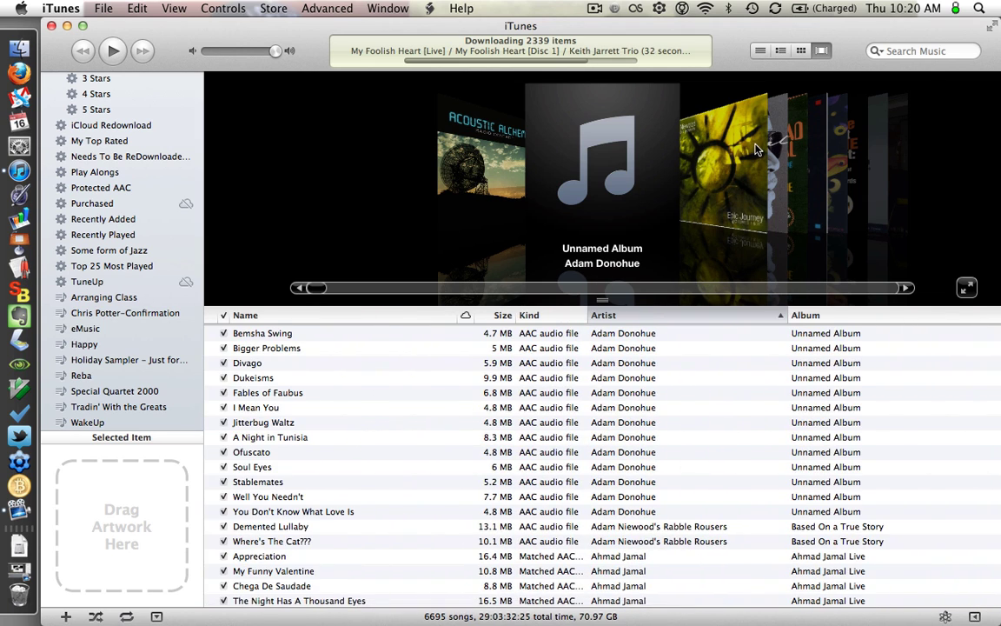
Step: Bring up the Art Blakey album Africaine among the covers and examine its tracks' album, track number and year details
scroll(756, 150, "right", 5)
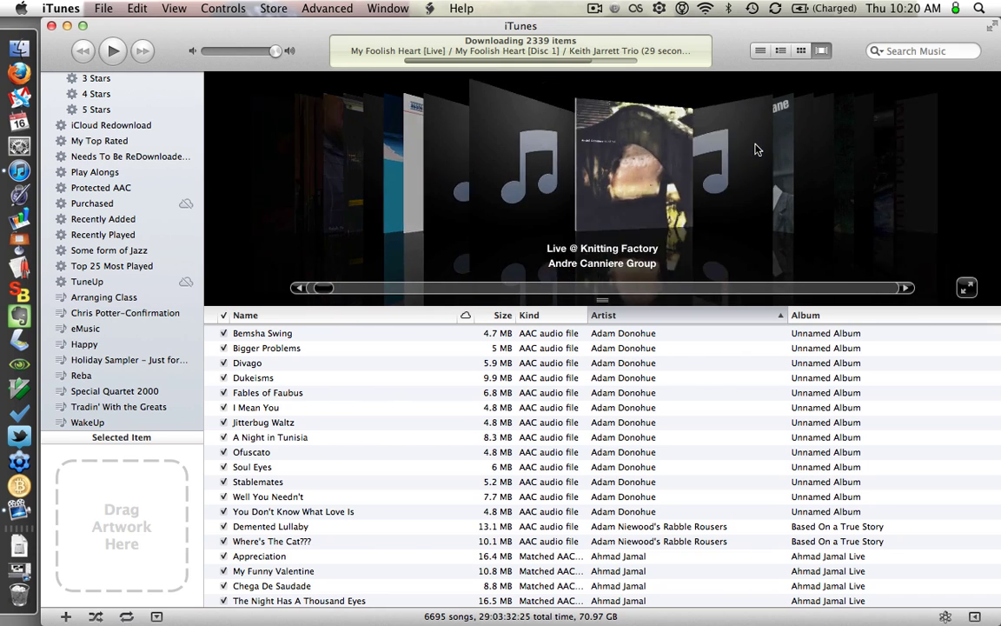
scroll(756, 150, "right", 2)
scroll(755, 150, "right", 4)
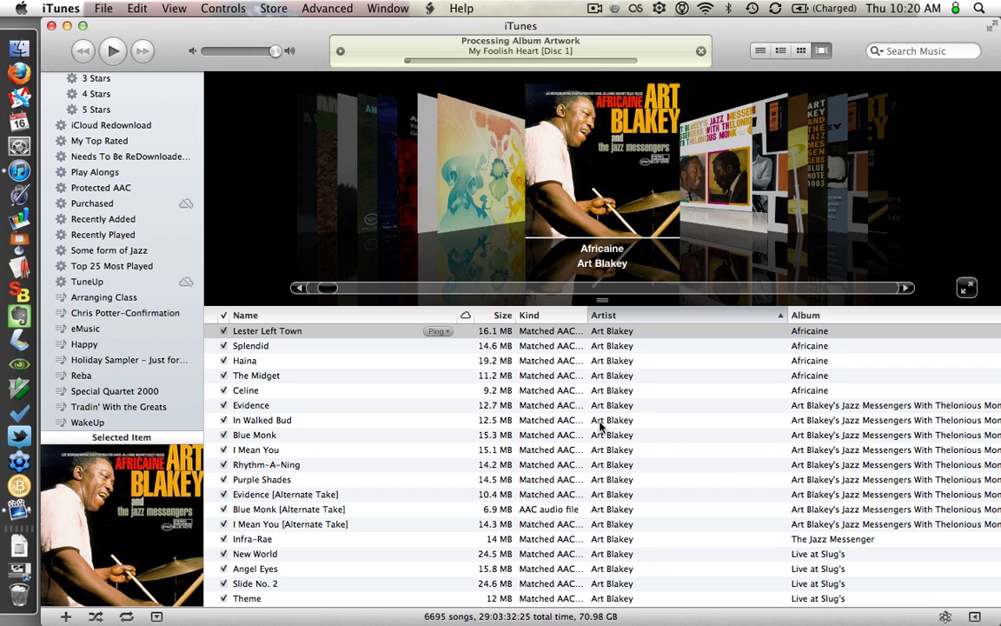
scroll(600, 426, "down", 3)
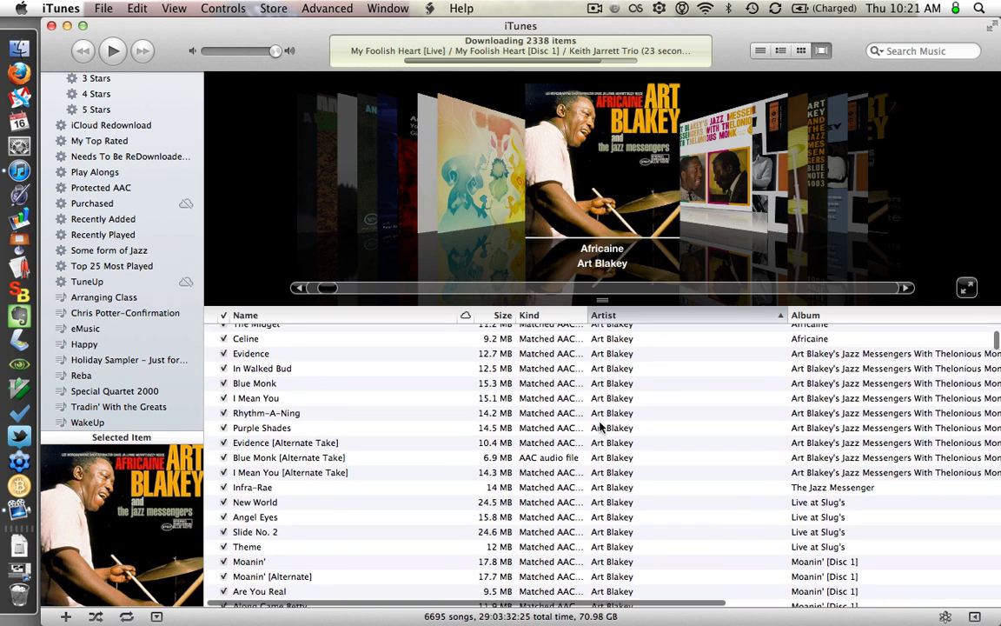
scroll(600, 426, "up", 6)
scroll(599, 426, "right", 5)
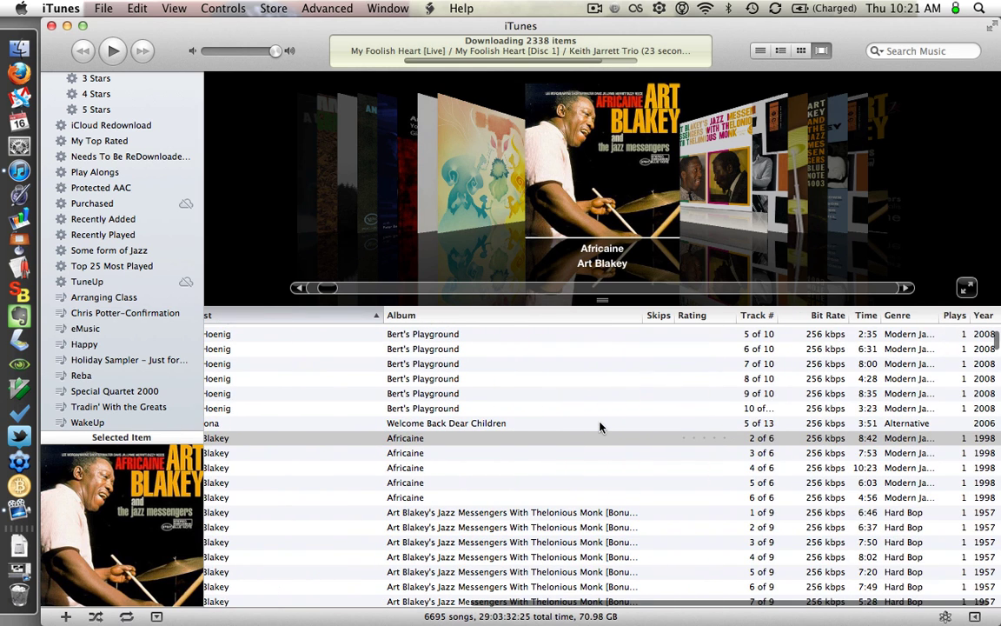
scroll(697, 452, "left", 5)
scroll(697, 452, "up", 1)
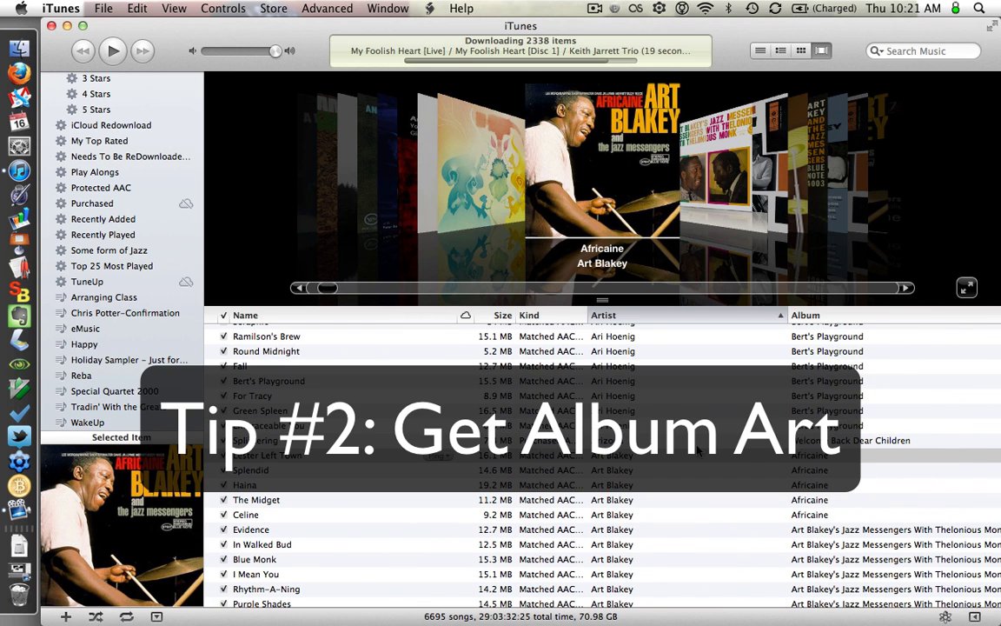
Step: Sort the songs by bit rate in descending order and inspect both the highest and lowest rates
scroll(698, 450, "right", 5)
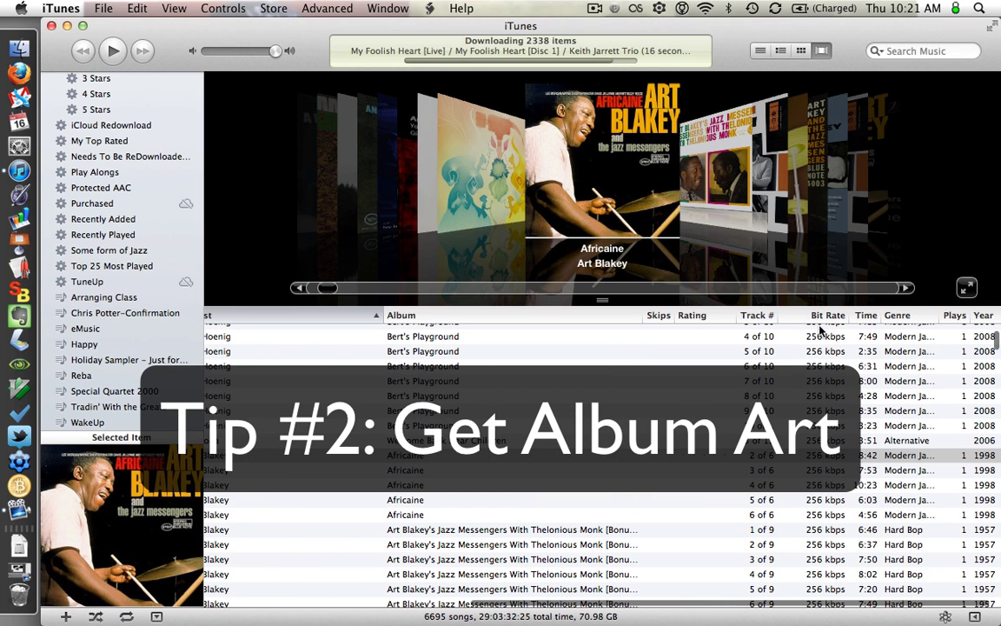
left_click(821, 315)
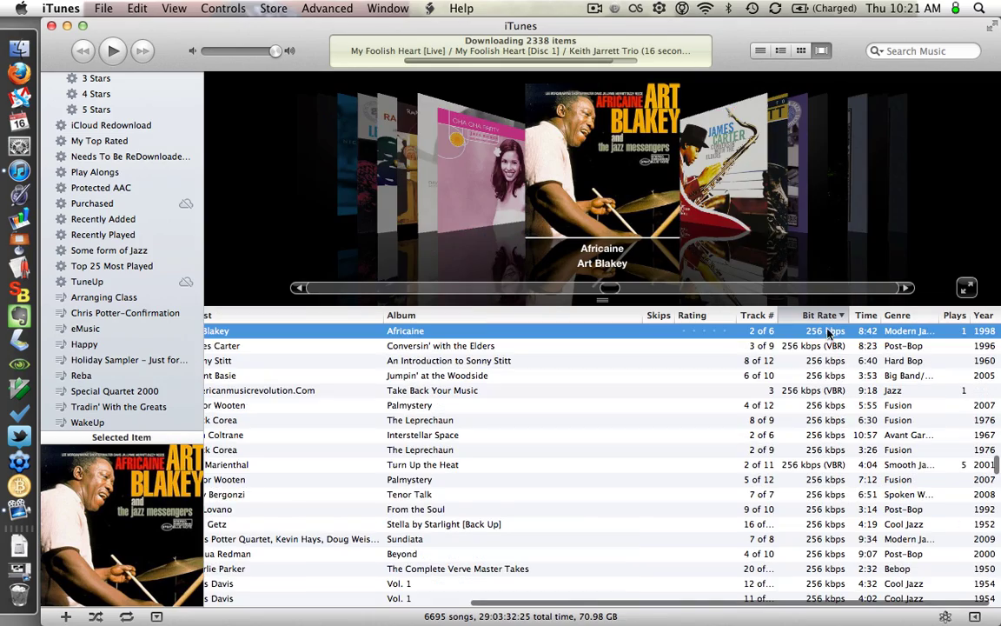
scroll(830, 382, "down", 10)
scroll(830, 365, "up", 15)
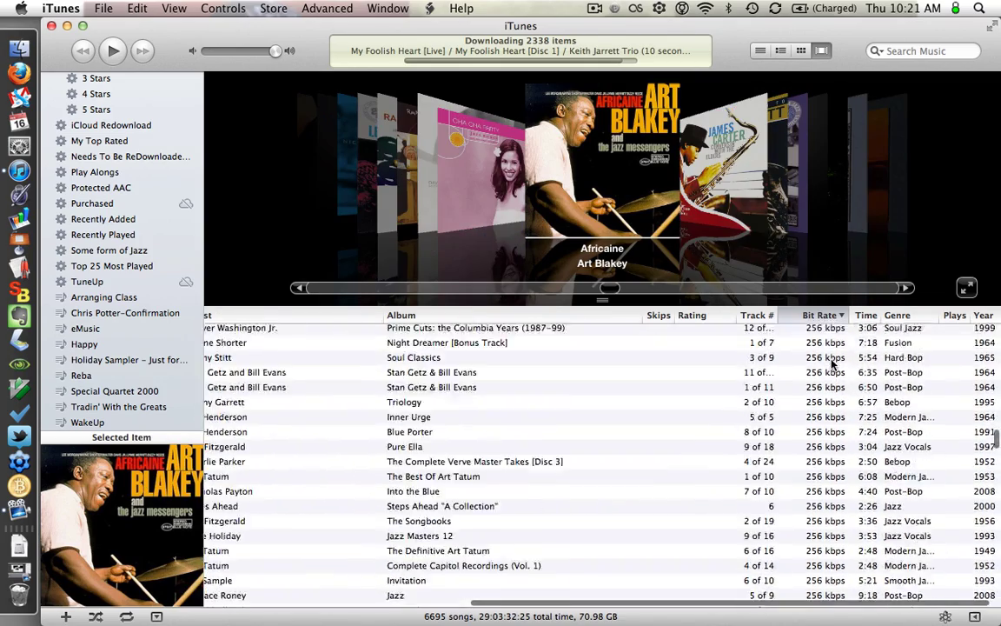
scroll(831, 365, "down", 15)
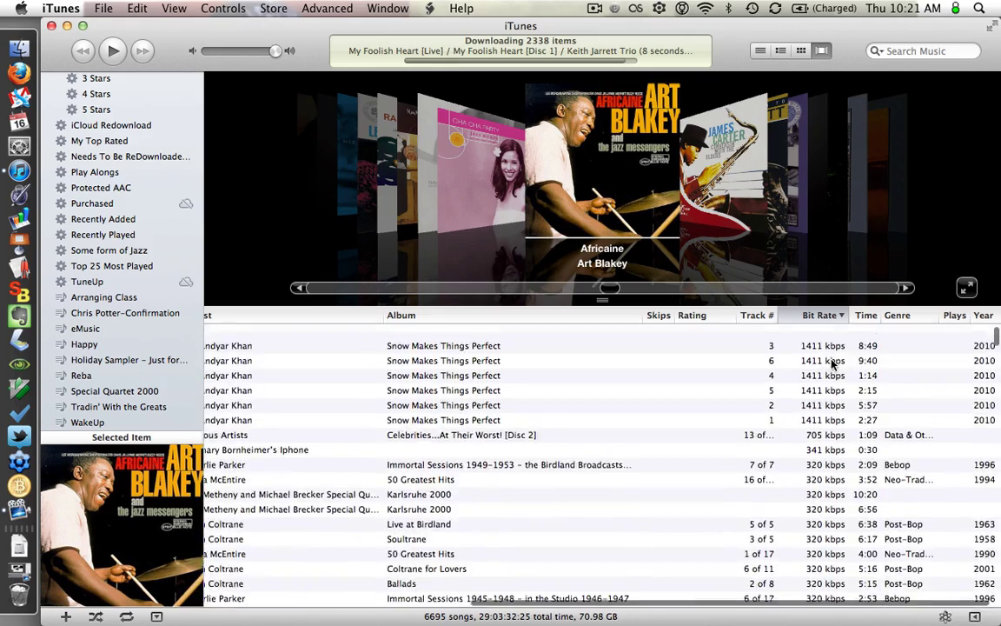
scroll(832, 365, "down", 15)
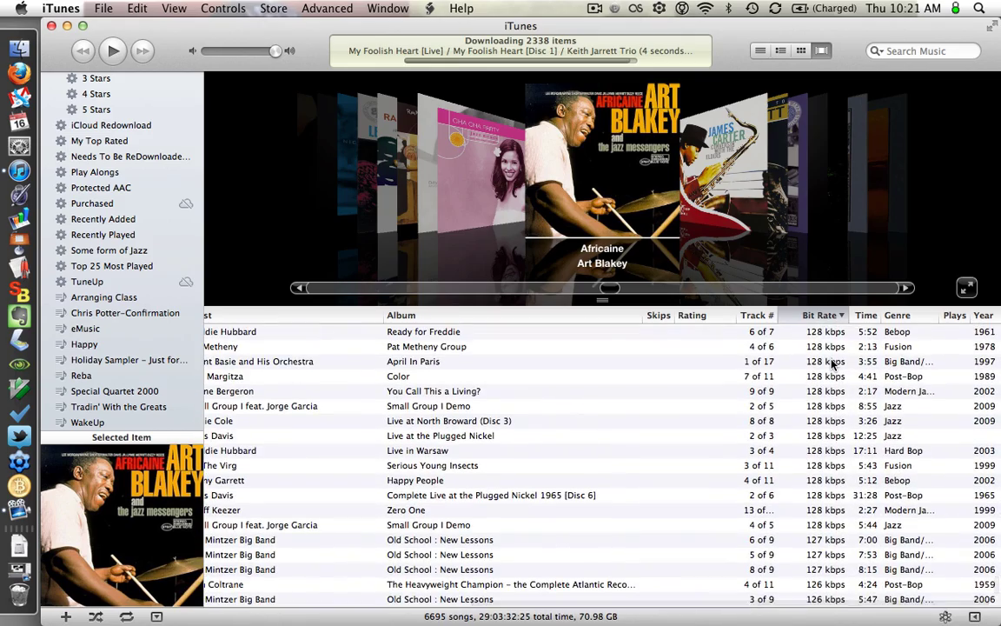
Step: Examine the songs with bit rates below 256 kbps, checking their names, file kinds, albums and bit rates
scroll(832, 365, "left", 10)
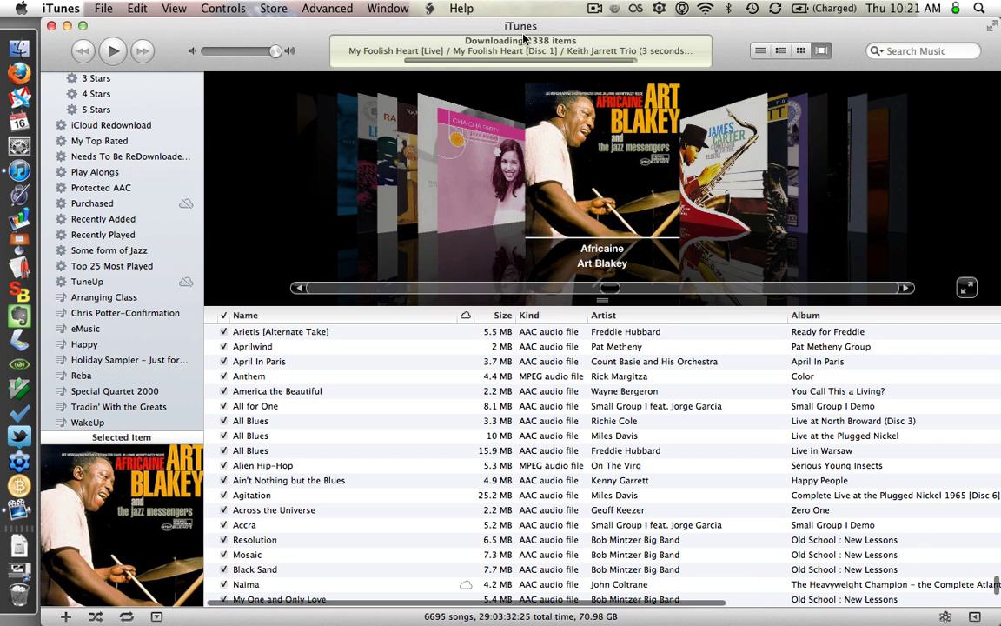
scroll(856, 495, "right", 10)
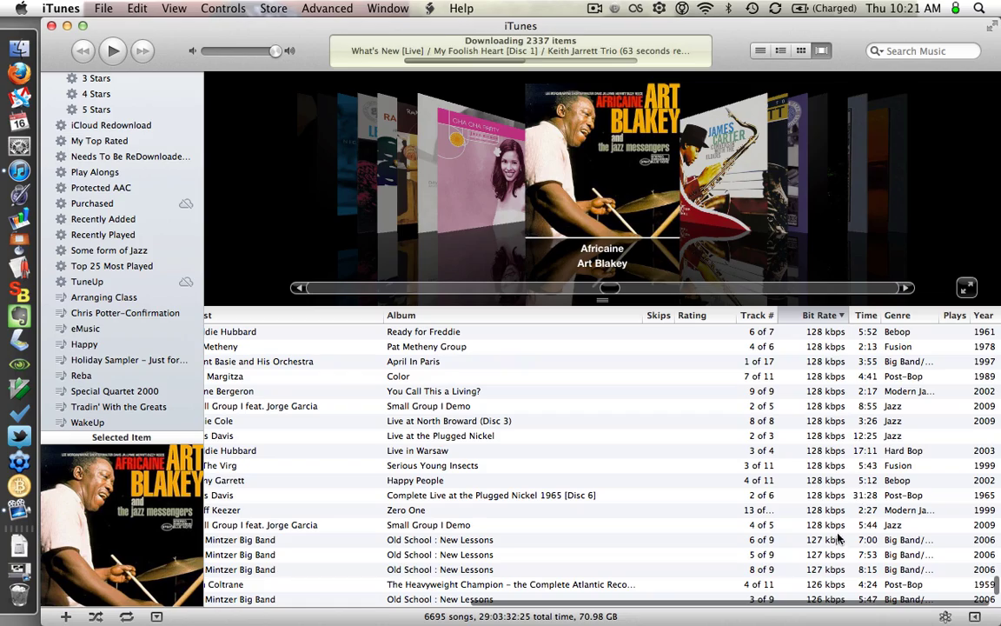
scroll(838, 511, "up", 15)
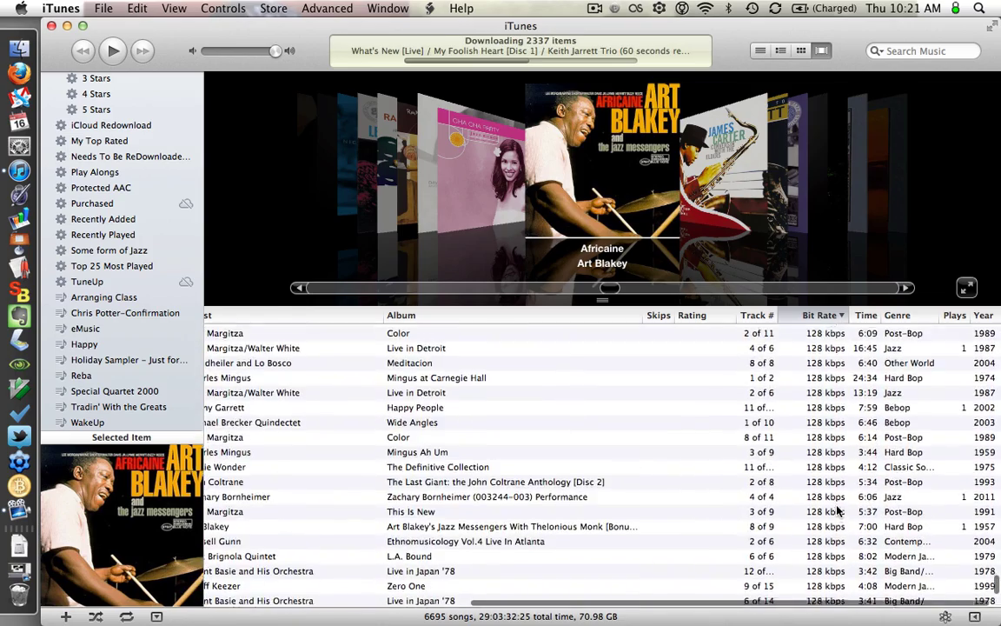
scroll(838, 511, "up", 20)
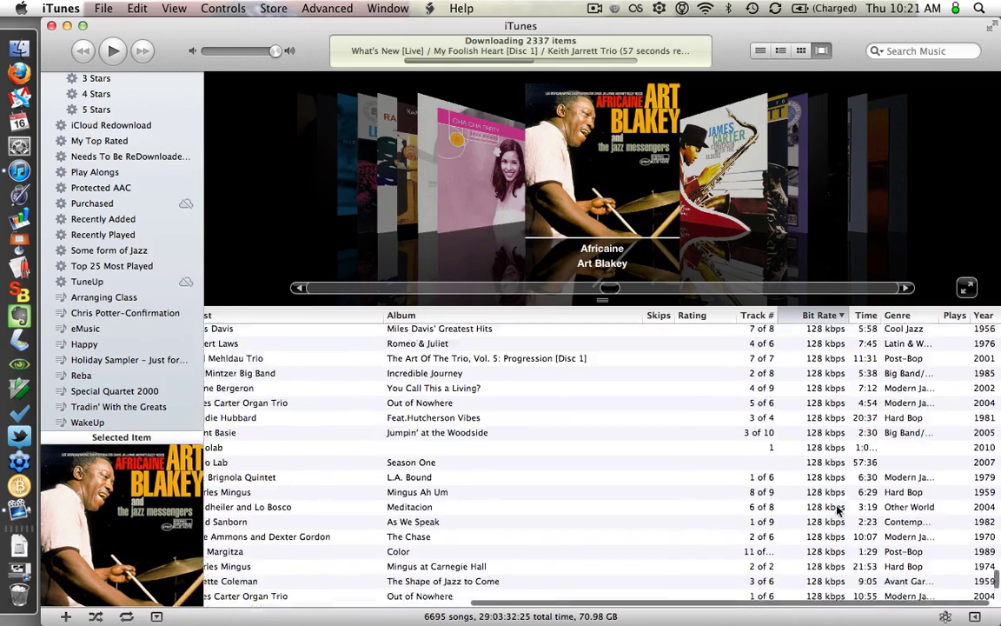
scroll(838, 511, "up", 20)
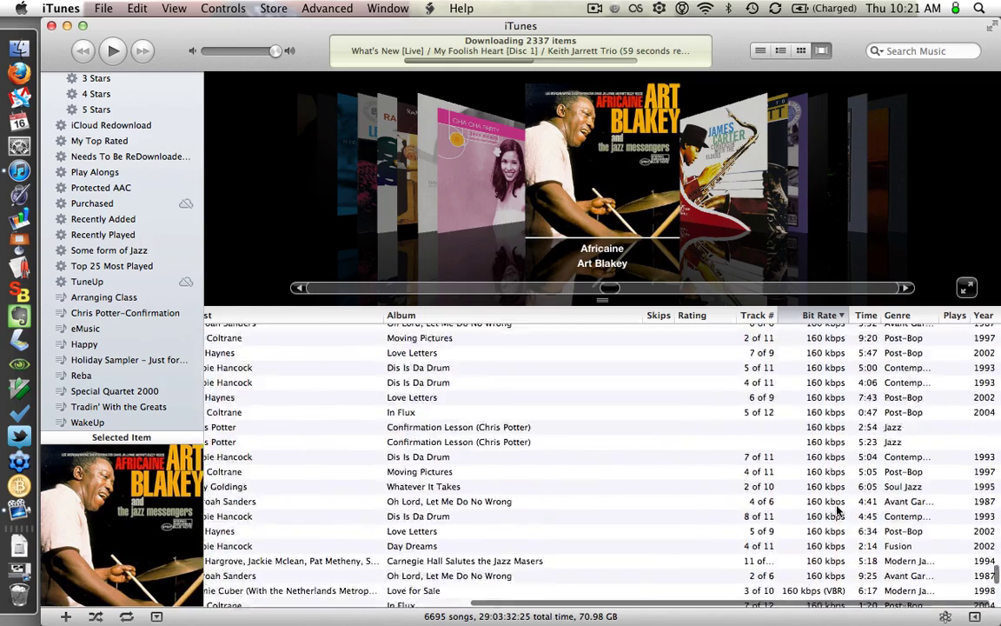
scroll(838, 511, "left", 10)
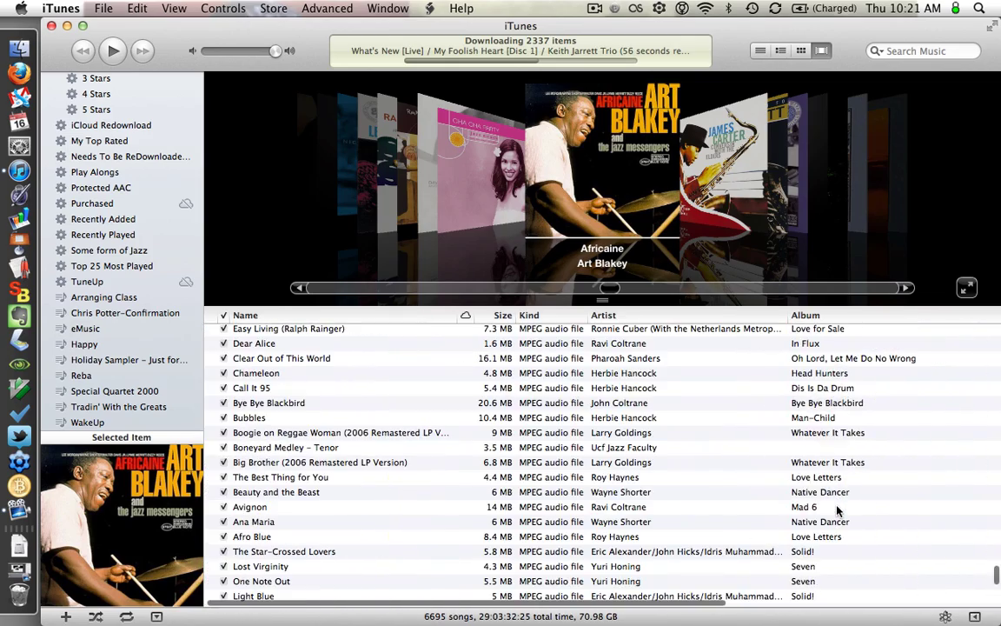
scroll(838, 511, "up", 3)
scroll(838, 511, "up", 8)
scroll(838, 511, "right", 10)
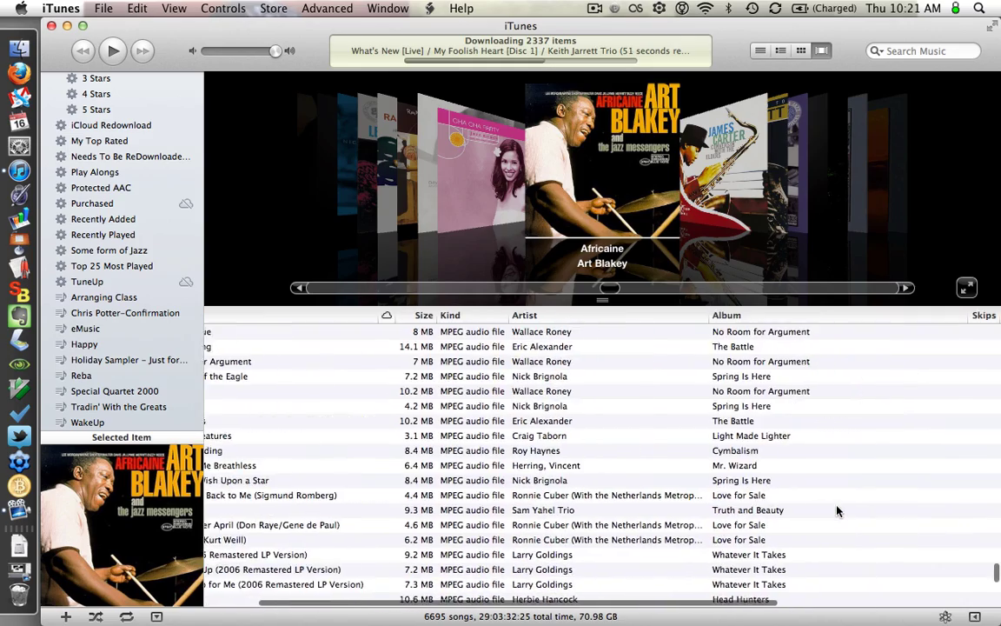
scroll(838, 511, "right", 3)
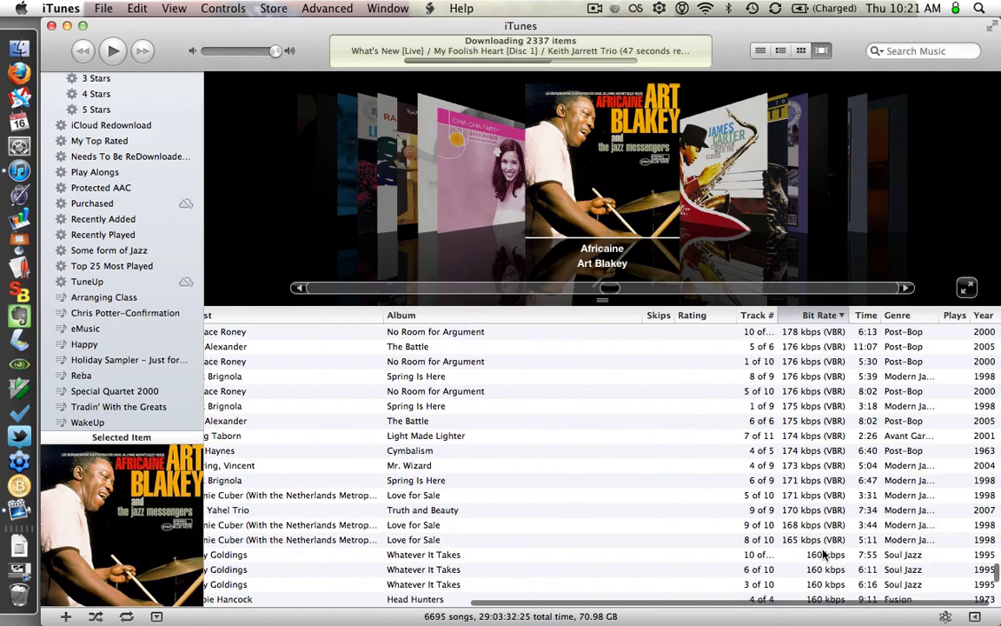
scroll(824, 554, "up", 10)
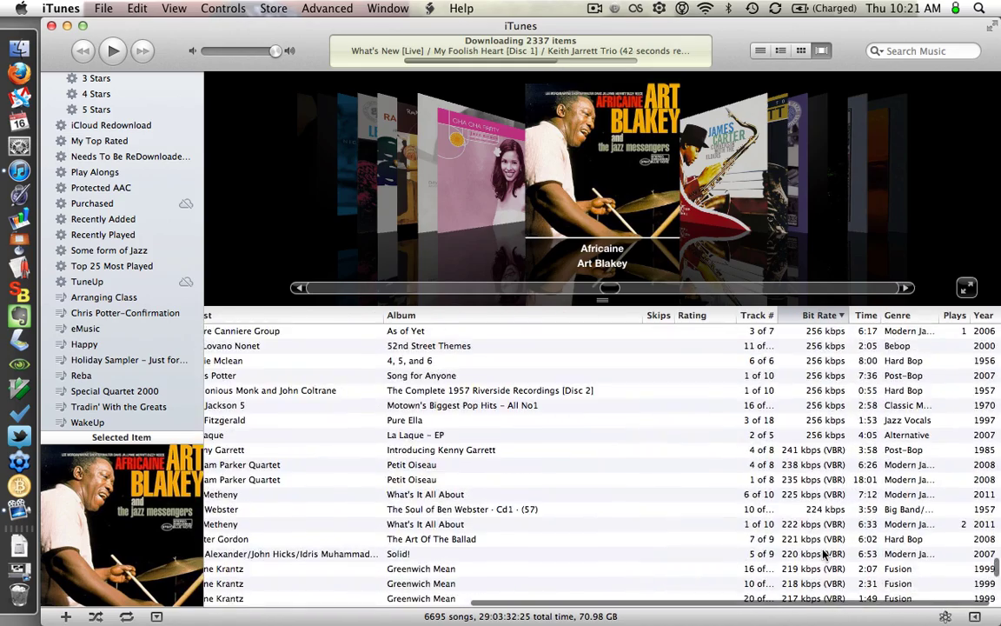
scroll(824, 554, "down", 3)
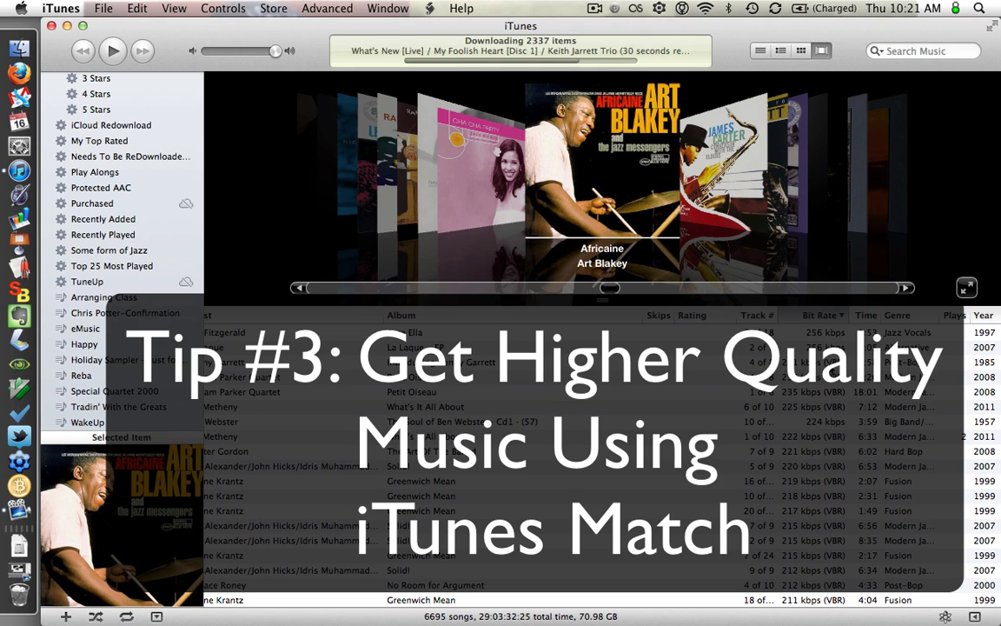
Step: Open the download queue and look through the songs waiting to be downloaded
scroll(114, 289, "up", 8)
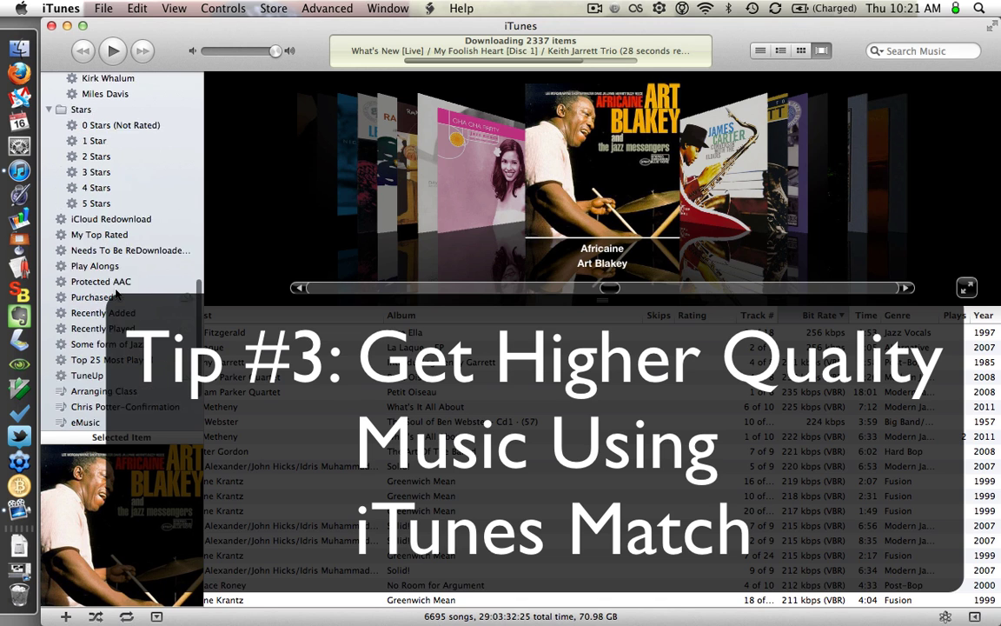
scroll(112, 215, "up", 3)
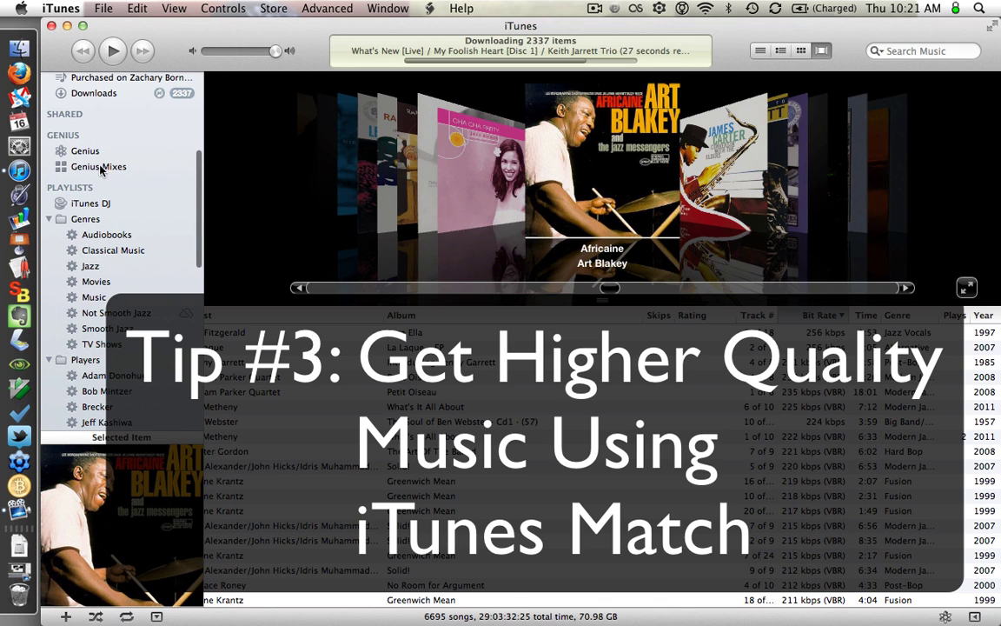
scroll(95, 139, "up", 1)
left_click(94, 108)
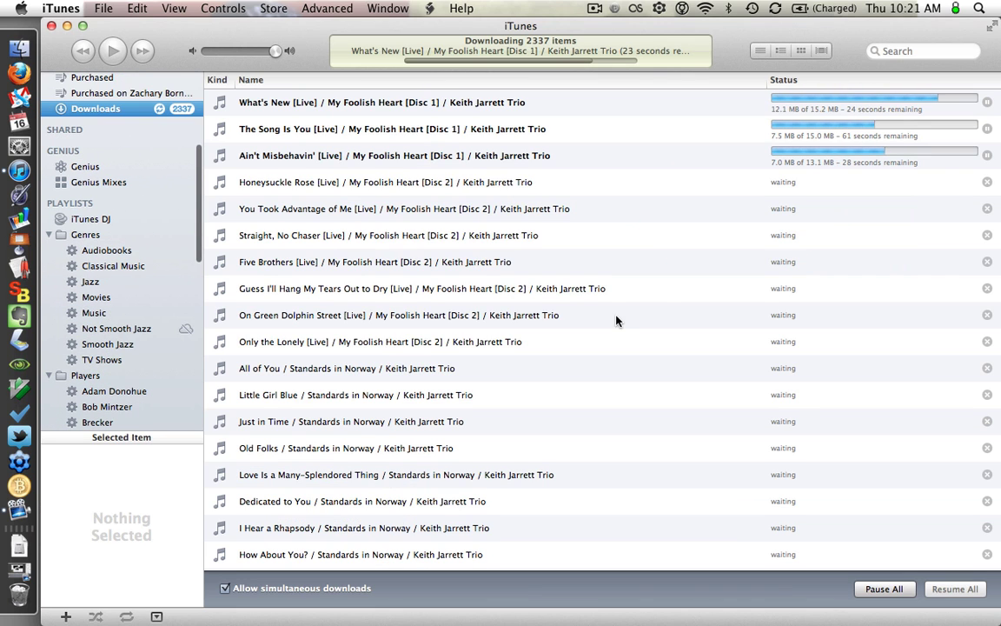
scroll(615, 320, "down", 20)
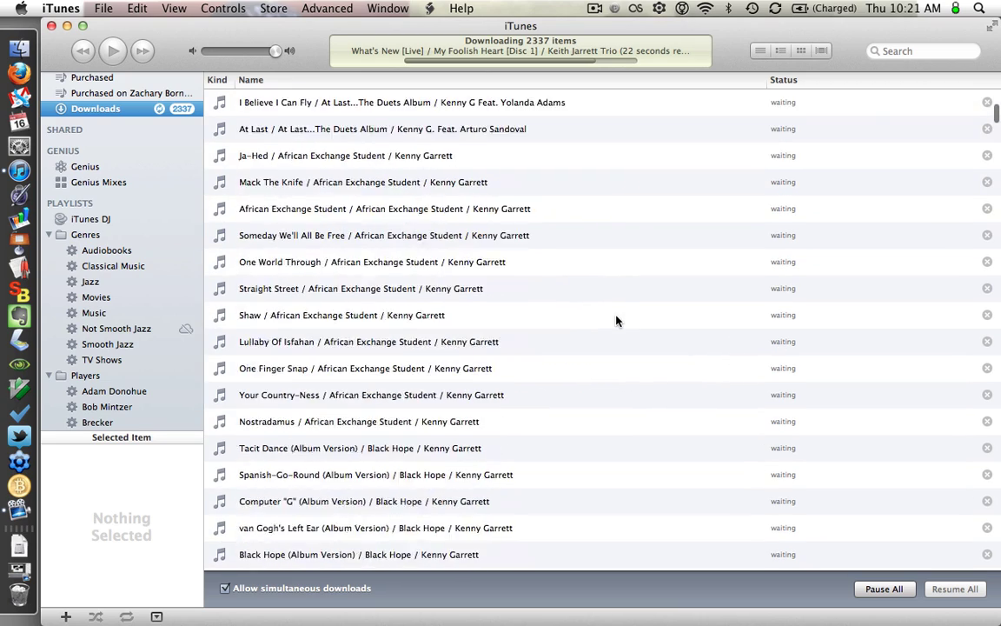
scroll(453, 266, "up", 20)
Step: Return to the full music library and look through its song list
scroll(126, 273, "up", 5)
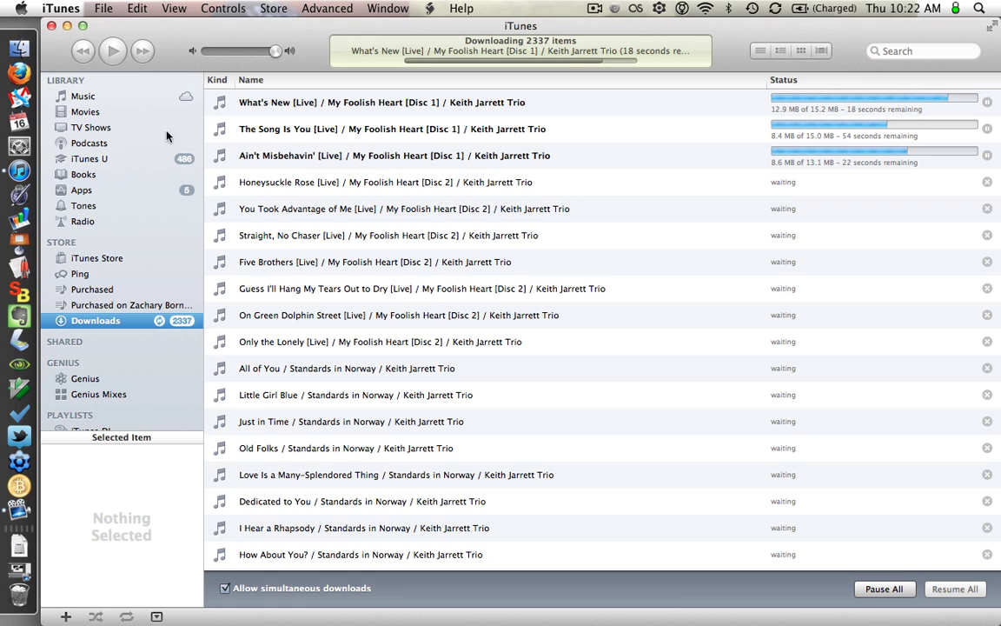
left_click(83, 96)
scroll(788, 440, "down", 2)
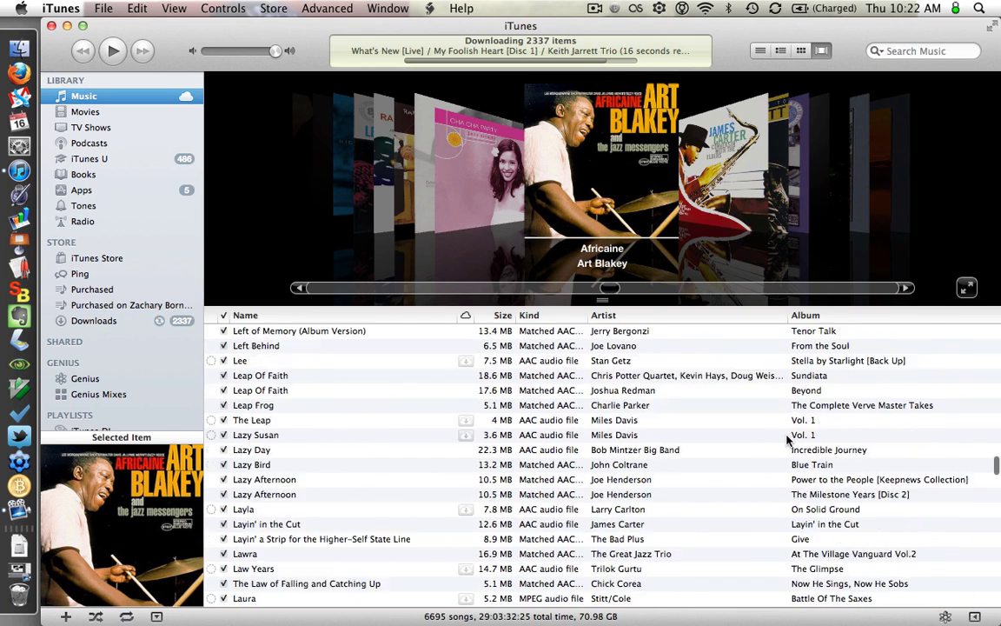
scroll(789, 440, "up", 10)
Step: Open the rules of the iCloud Redownload smart playlist and examine its bit rate, media kind and iCloud status conditions
scroll(100, 348, "down", 5)
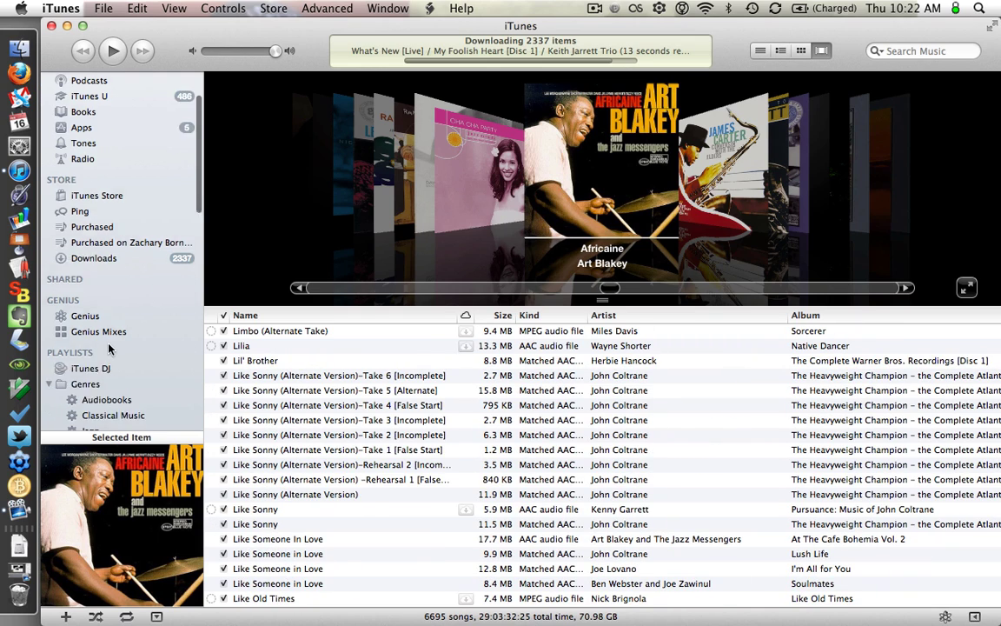
scroll(111, 353, "down", 12)
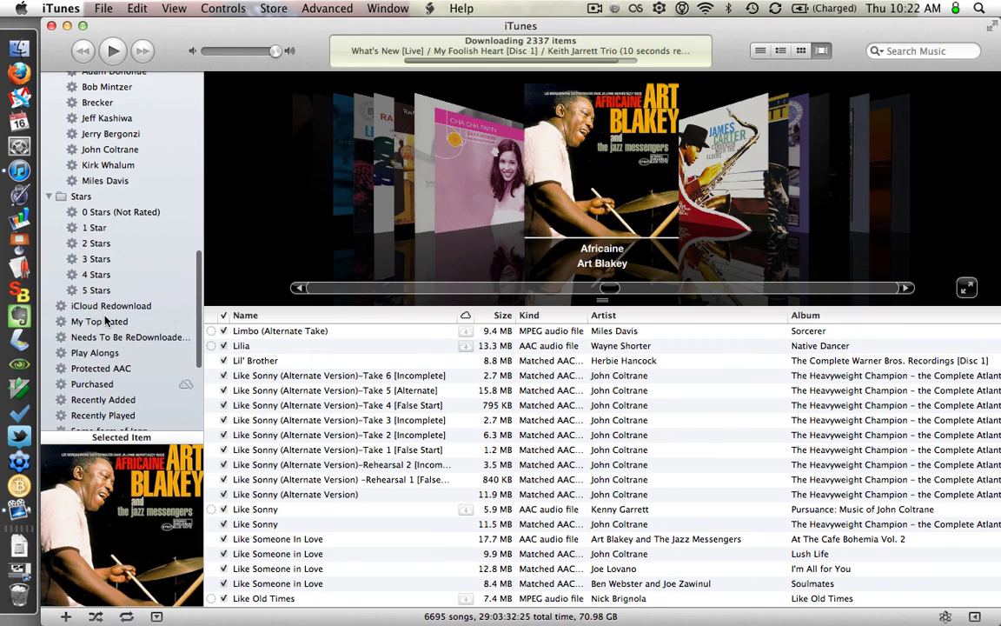
right_click(95, 306)
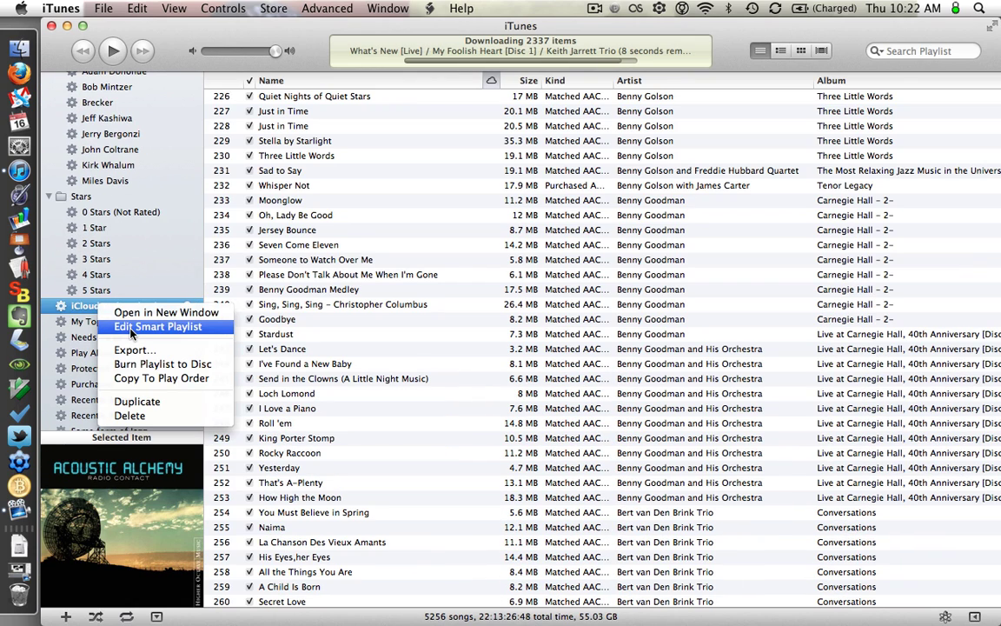
left_click(132, 327)
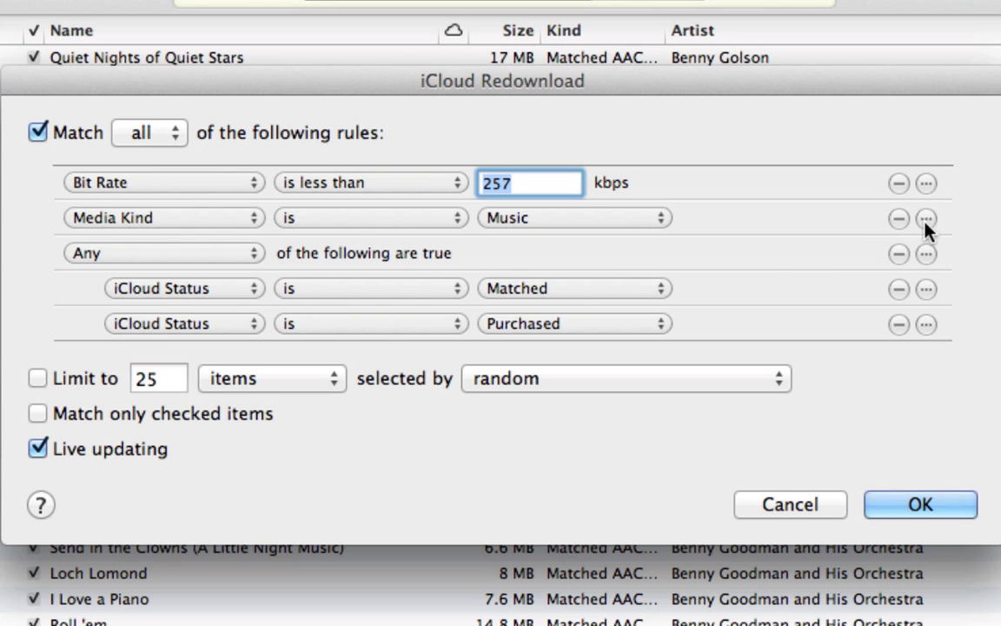
Step: Add a nested rule group below the Media Kind rule and remove it again
left_click(925, 222, "alt")
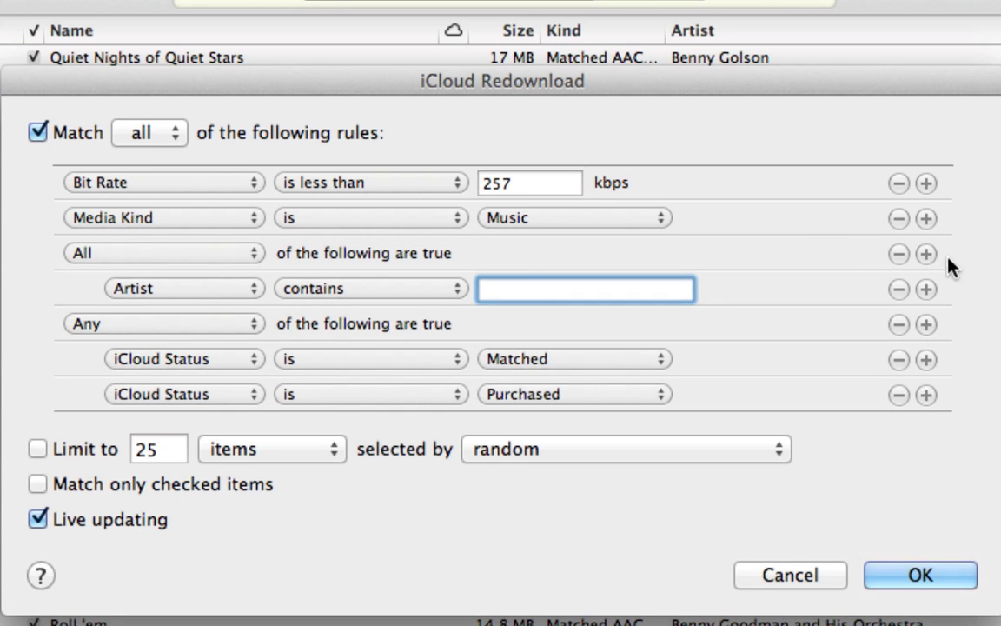
left_click(897, 255)
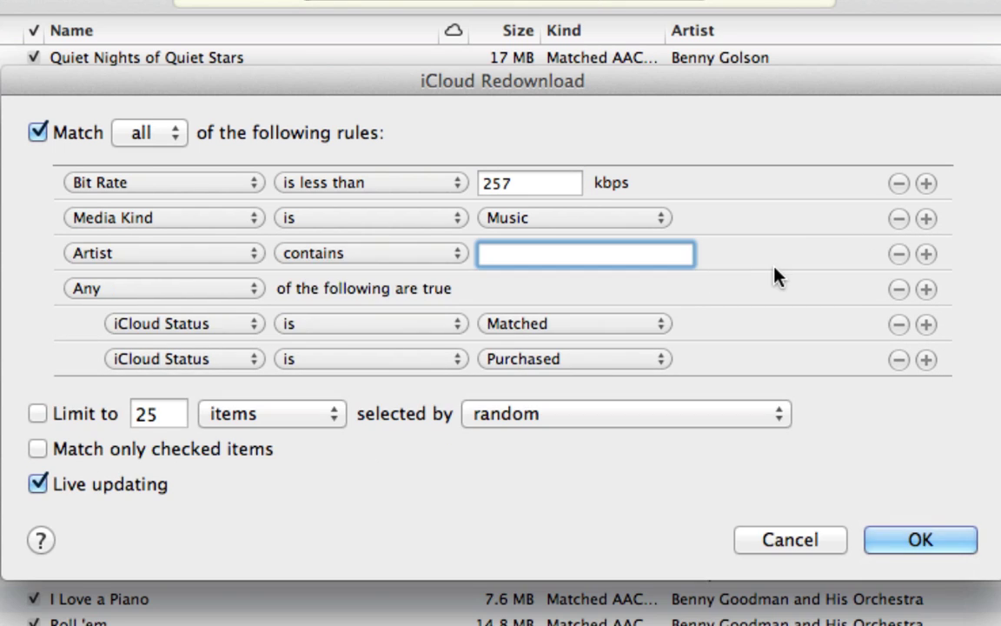
left_click(894, 253)
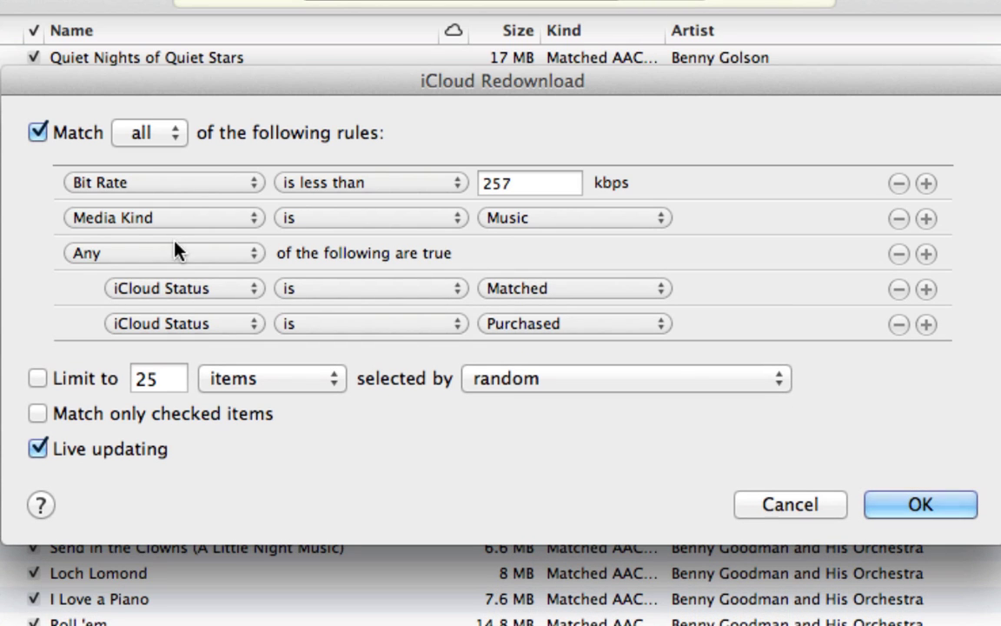
Step: Check the Any/All choice of the nested iCloud Status group and accept the smart playlist rules as they are
left_click(170, 252)
left_click(167, 253)
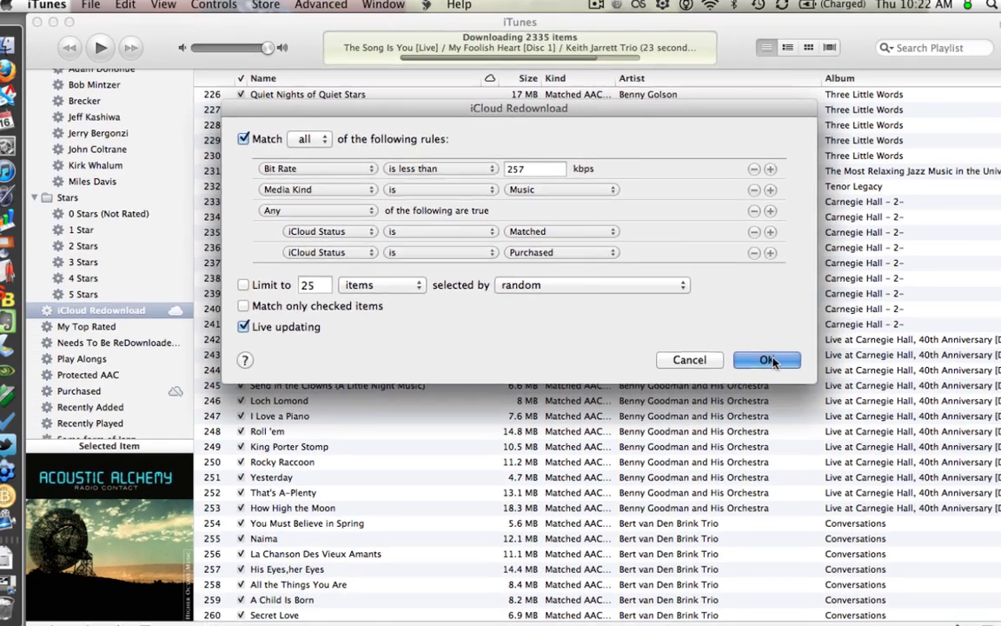
left_click(920, 505)
Step: Examine the first songs of the iCloud Redownload playlist, including their track numbers and bit rates
scroll(556, 278, "down", 3)
scroll(661, 330, "up", 12)
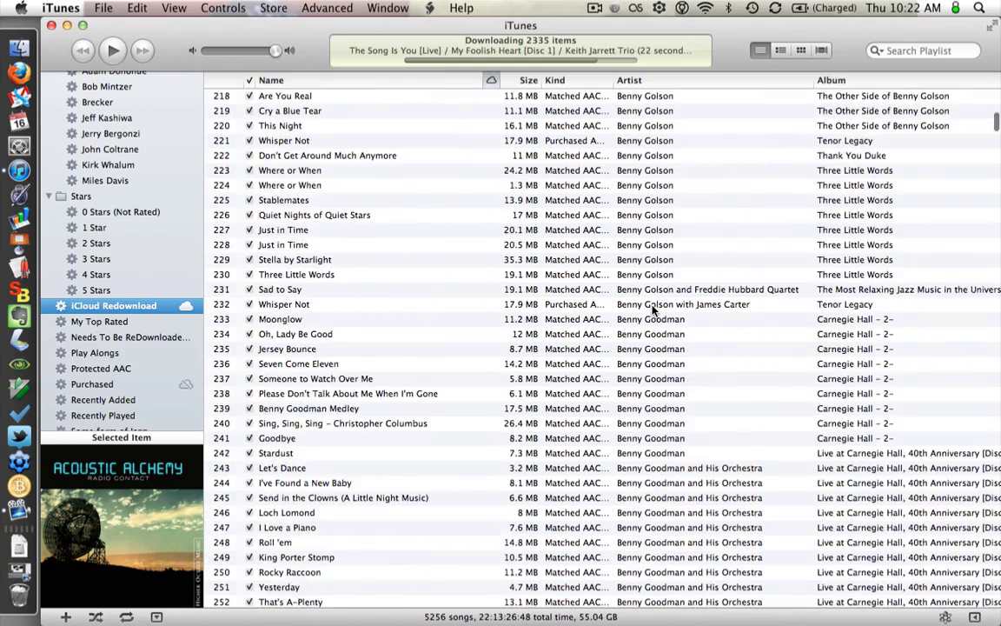
scroll(653, 310, "up", 12)
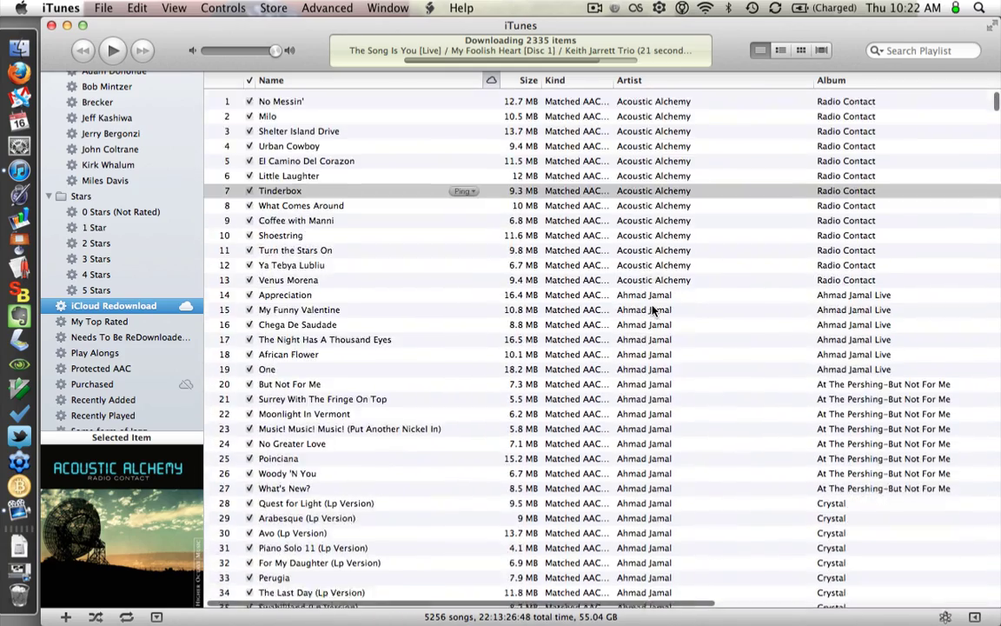
scroll(654, 311, "right", 5)
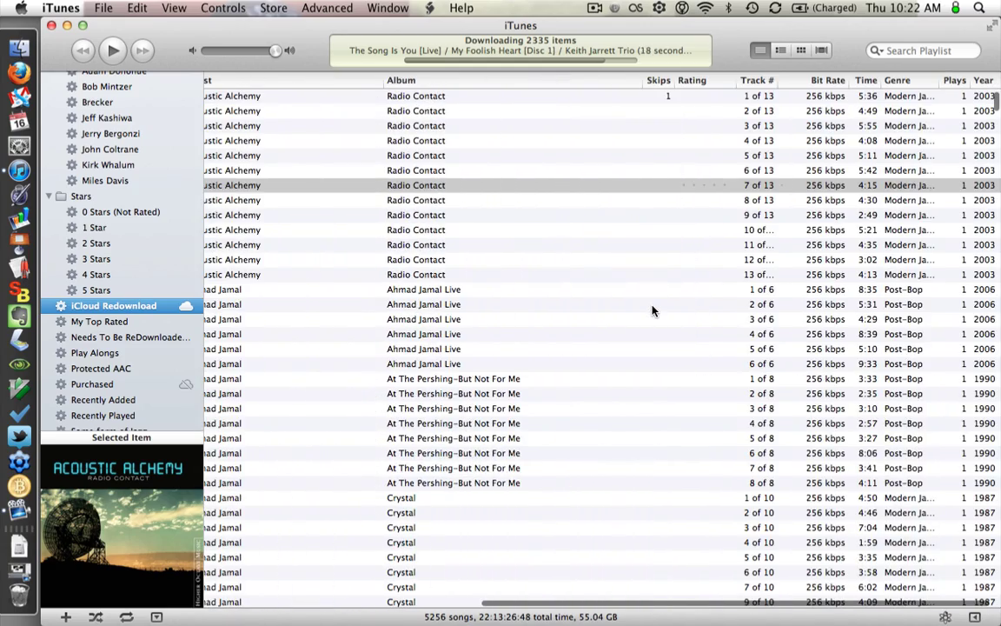
scroll(653, 310, "left", 5)
Step: Look through the iCloud Redownload playlist to its end, comparing matched songs with those still offered for download
scroll(654, 311, "down", 20)
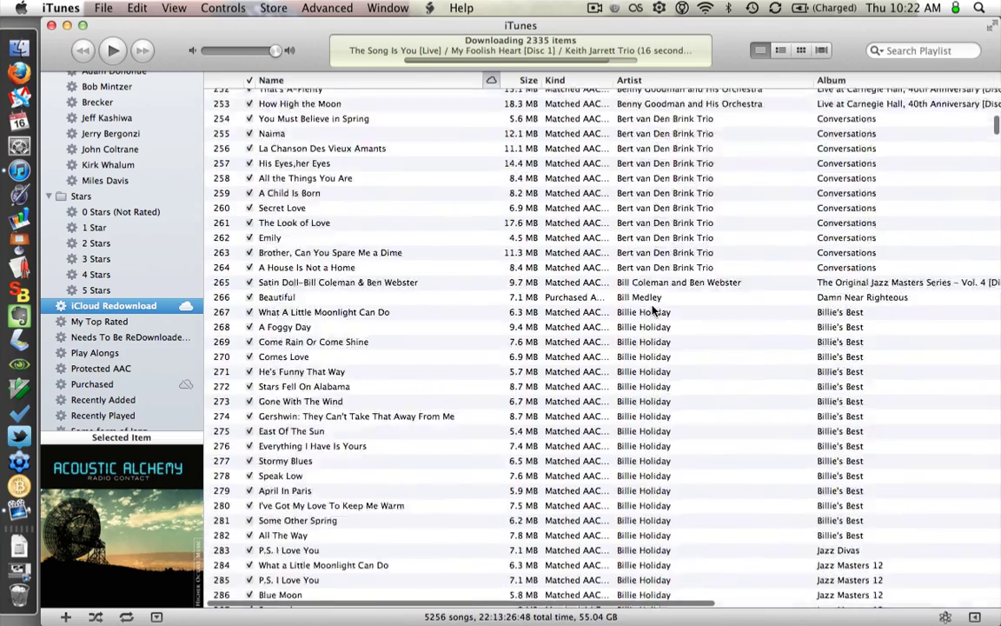
scroll(654, 310, "down", 10)
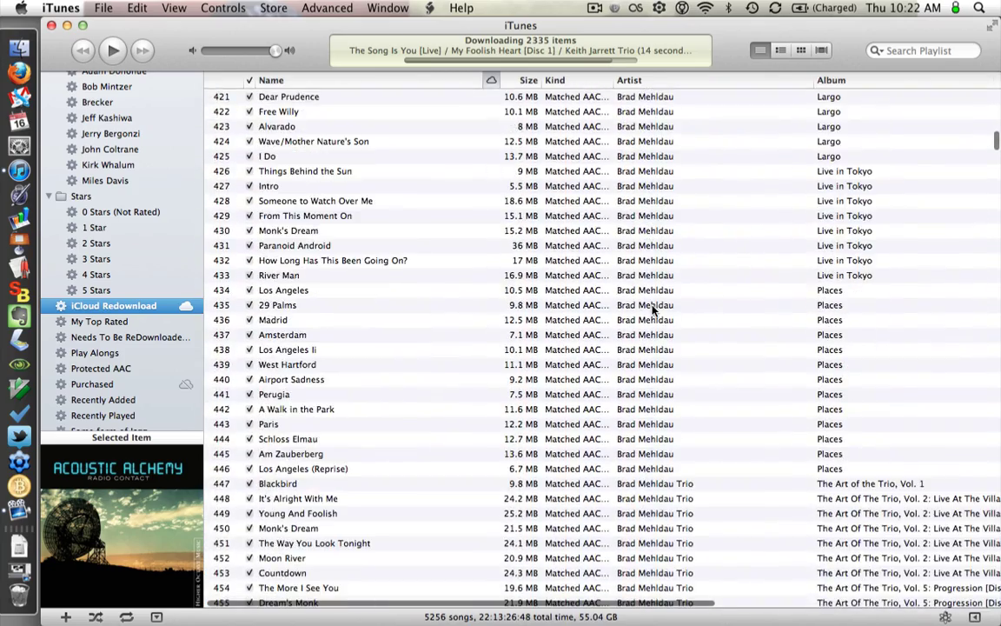
scroll(653, 310, "down", 20)
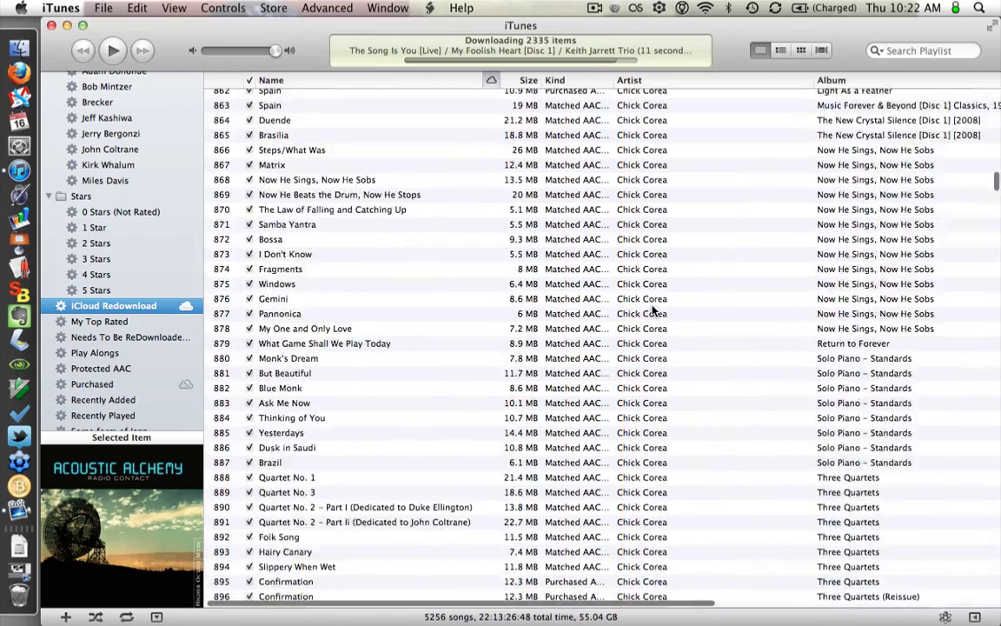
scroll(654, 310, "down", 8)
scroll(653, 310, "down", 12)
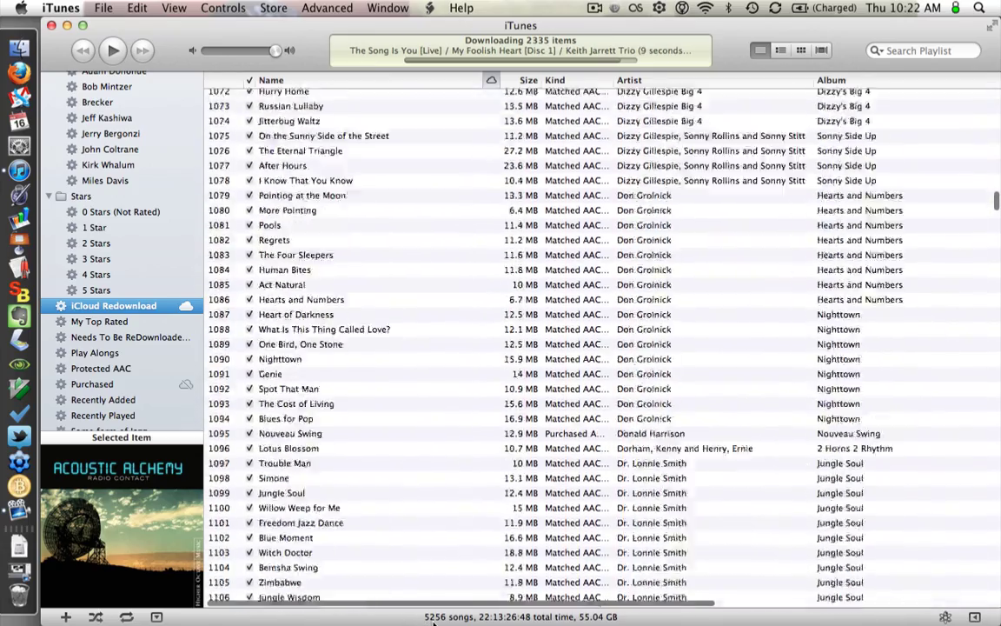
scroll(433, 624, "down", 20)
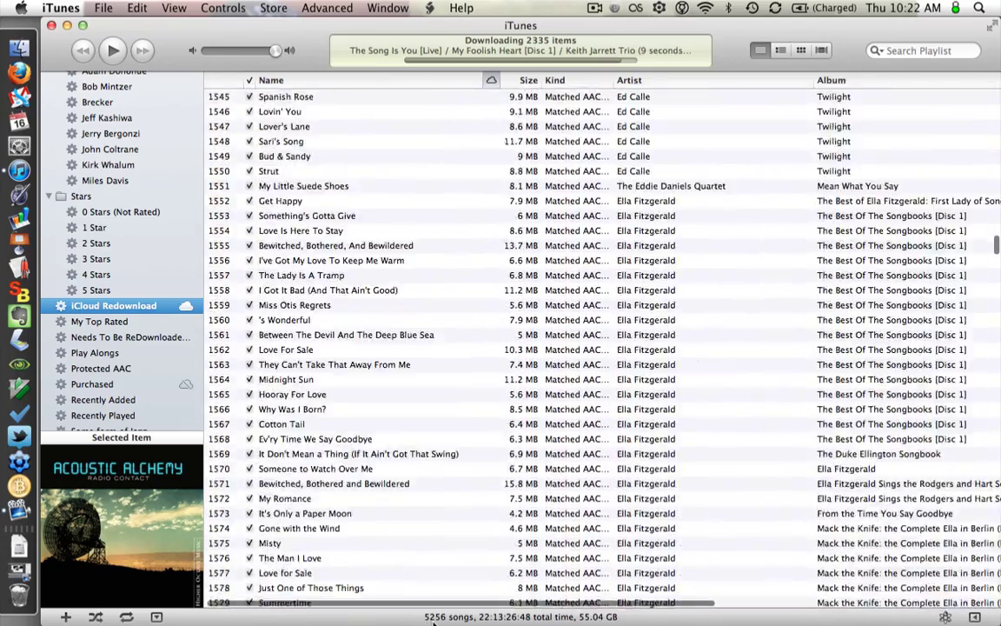
scroll(433, 624, "down", 20)
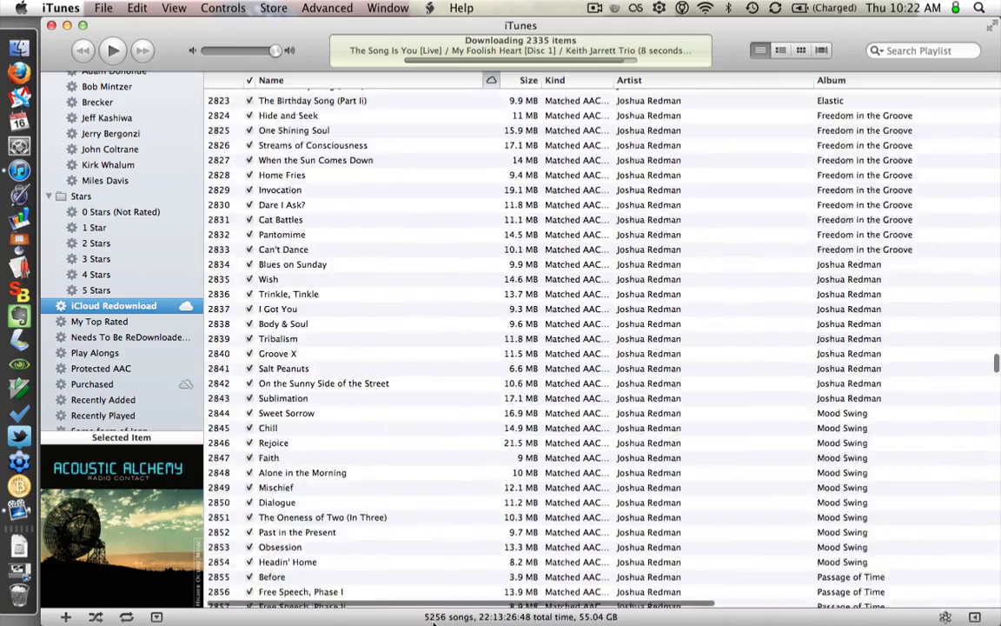
scroll(432, 624, "down", 20)
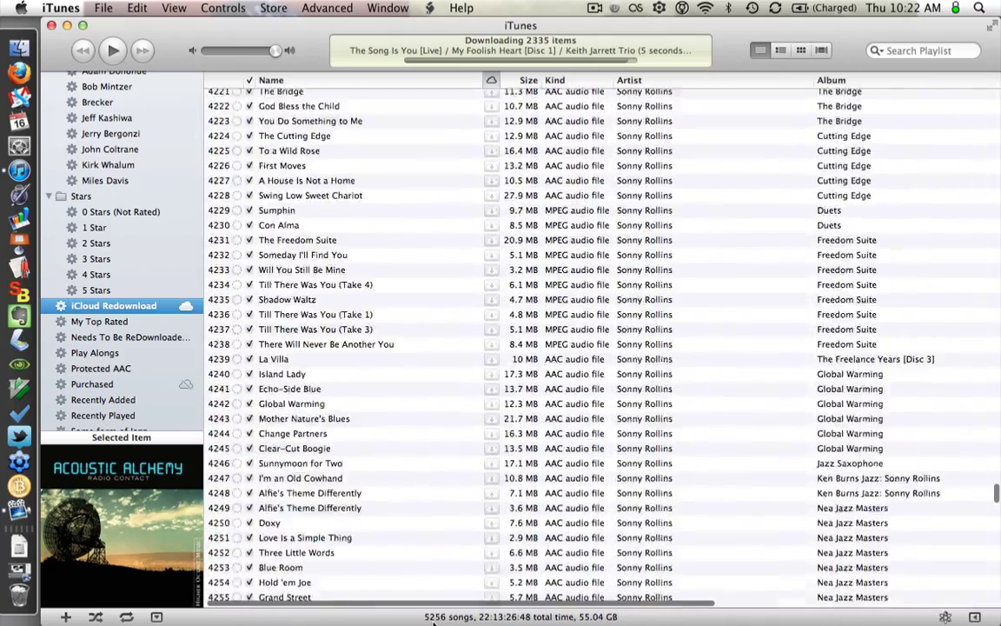
scroll(433, 624, "down", 20)
Step: Check the bit rates and file kinds of the last songs in the iCloud Redownload playlist
scroll(619, 338, "right", 10)
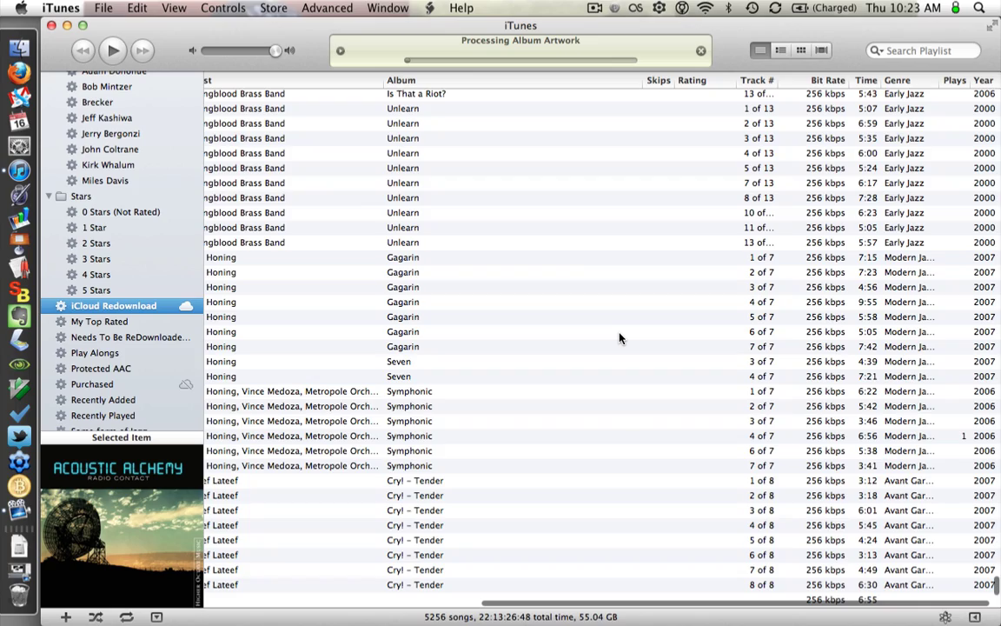
scroll(620, 338, "left", 10)
scroll(620, 338, "up", 3)
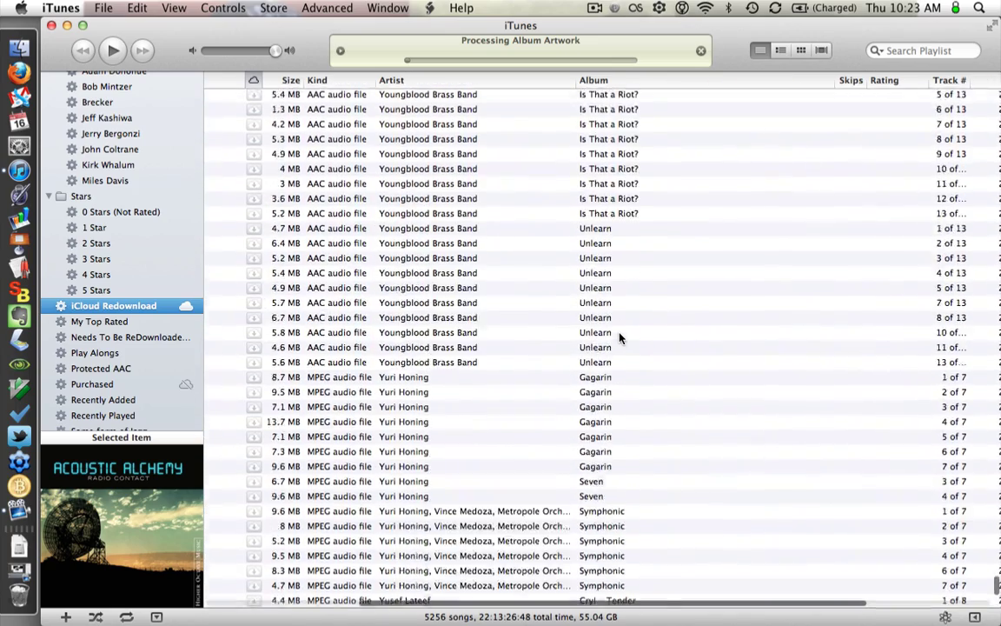
Step: Go back to the full music library and look through the songs around Lester Left Town
scroll(620, 339, "up", 15)
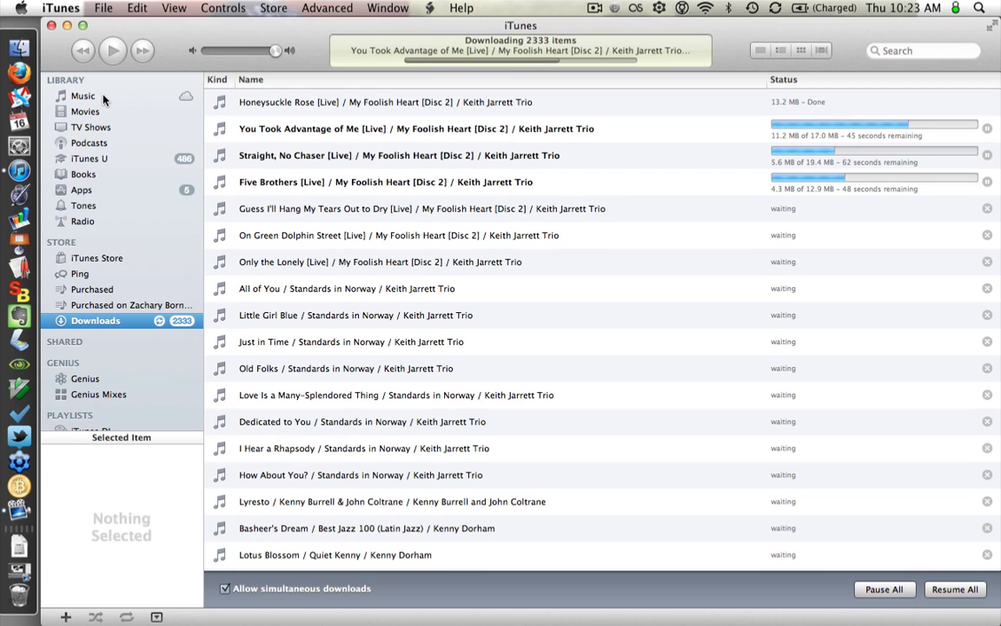
left_click(103, 99)
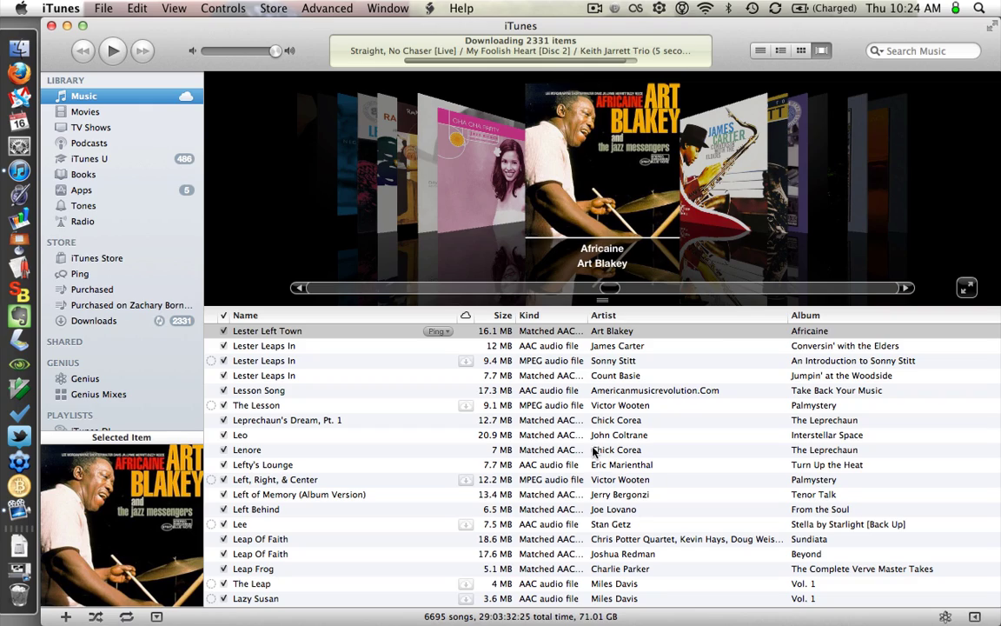
scroll(594, 451, "down", 10)
scroll(585, 437, "up", 1)
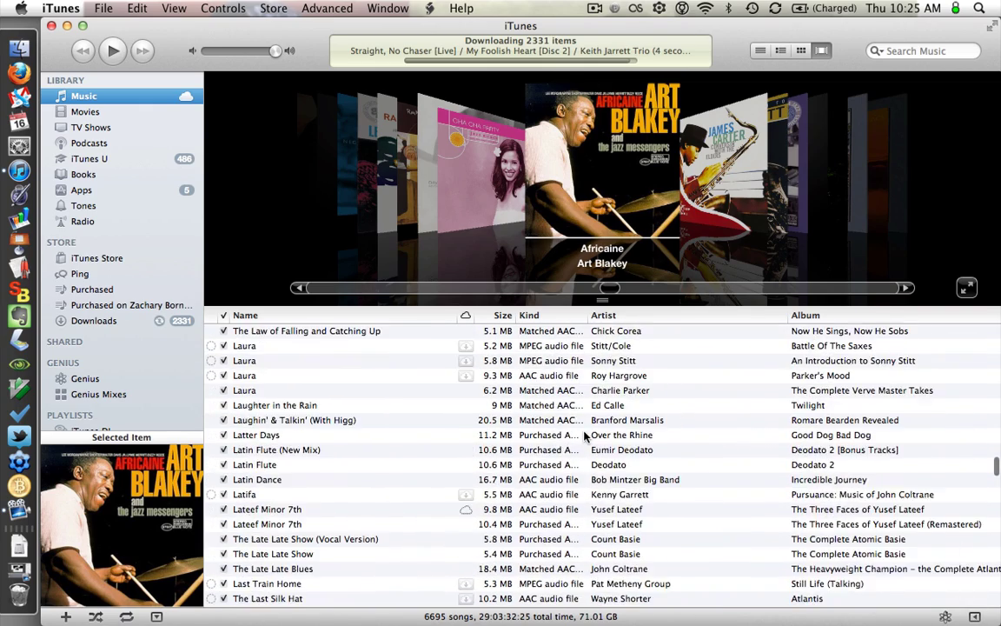
scroll(585, 437, "up", 12)
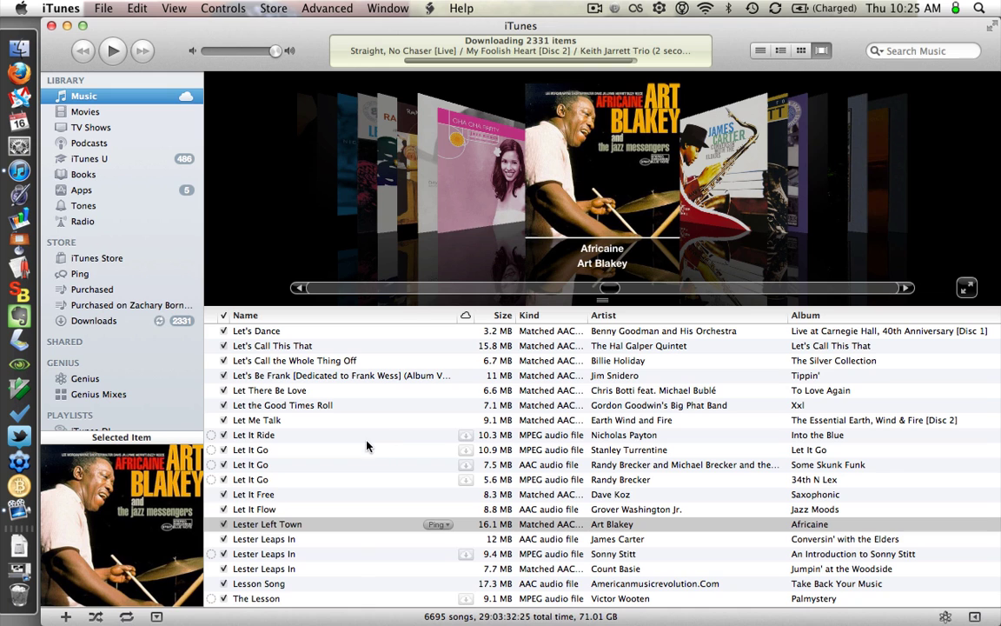
Step: Examine the bit rates, file kinds and iCloud download status of the songs from Into the Blue to 34th N Lex
scroll(817, 442, "right", 10)
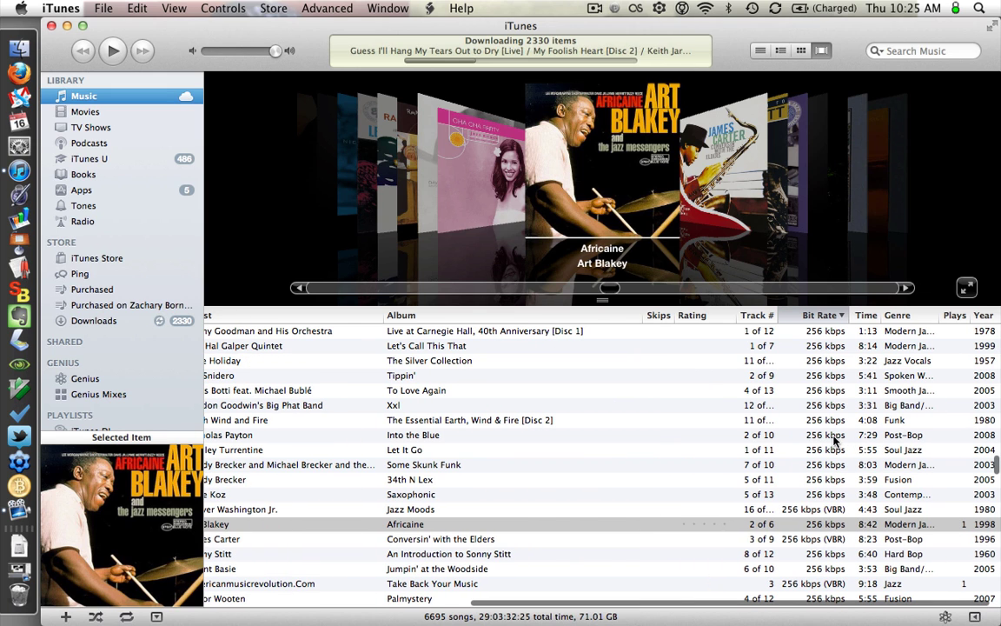
left_click(833, 439)
key("Down")
key("Down")
key("Down")
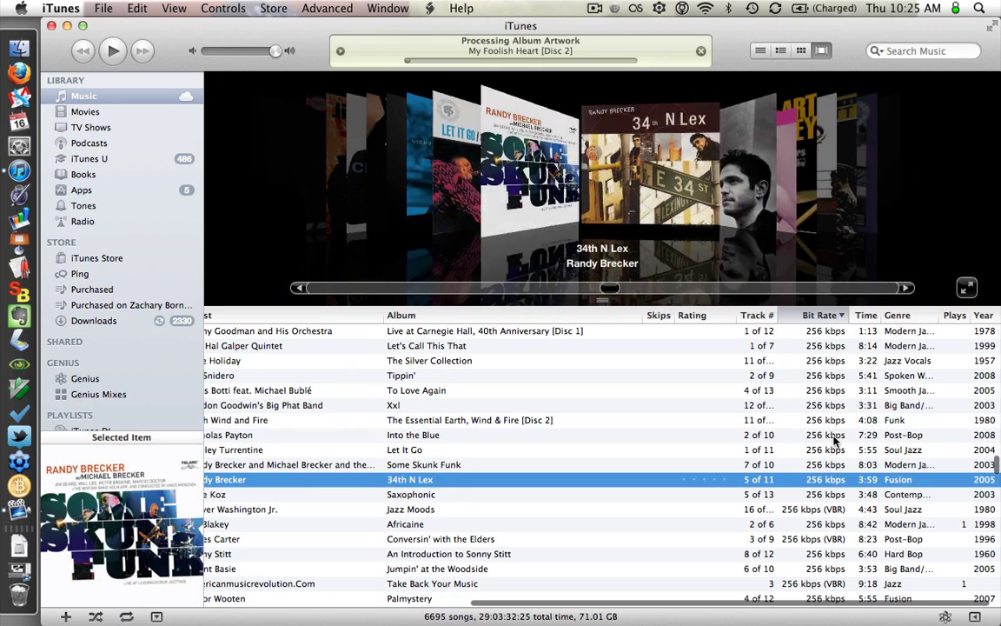
key("Up")
key("Up")
key("Up")
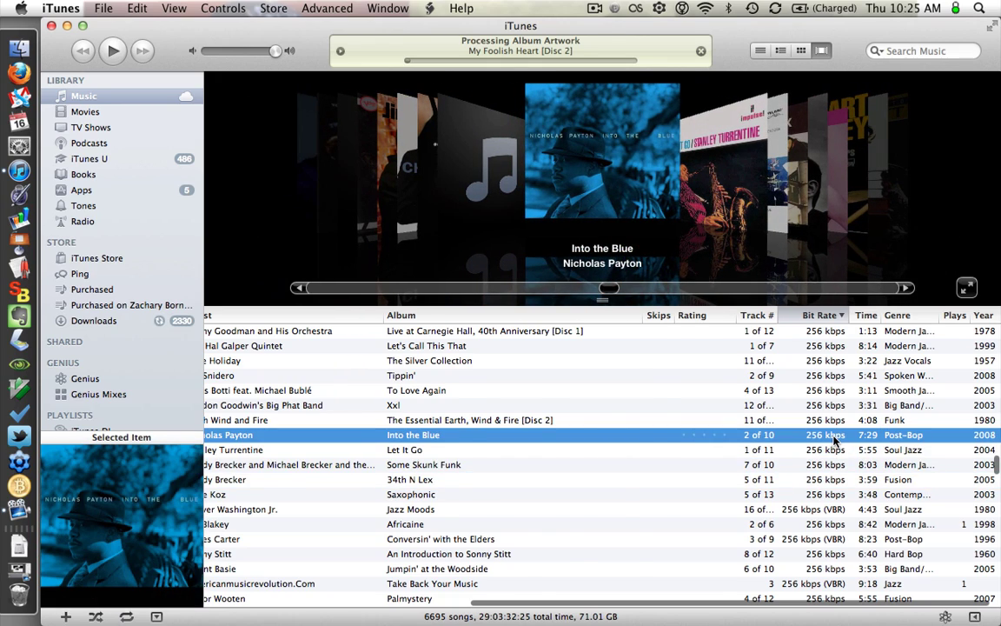
scroll(832, 439, "left", 10)
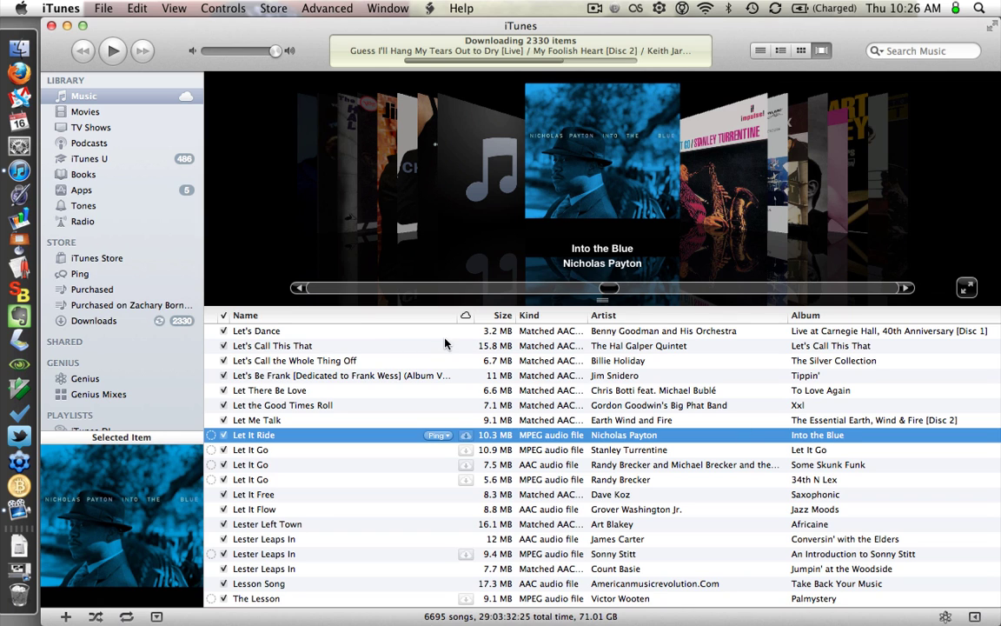
Step: Create a smart playlist with the rule that Bit Rate is less than 92 kbps
scroll(139, 304, "down", 5)
scroll(129, 322, "down", 10)
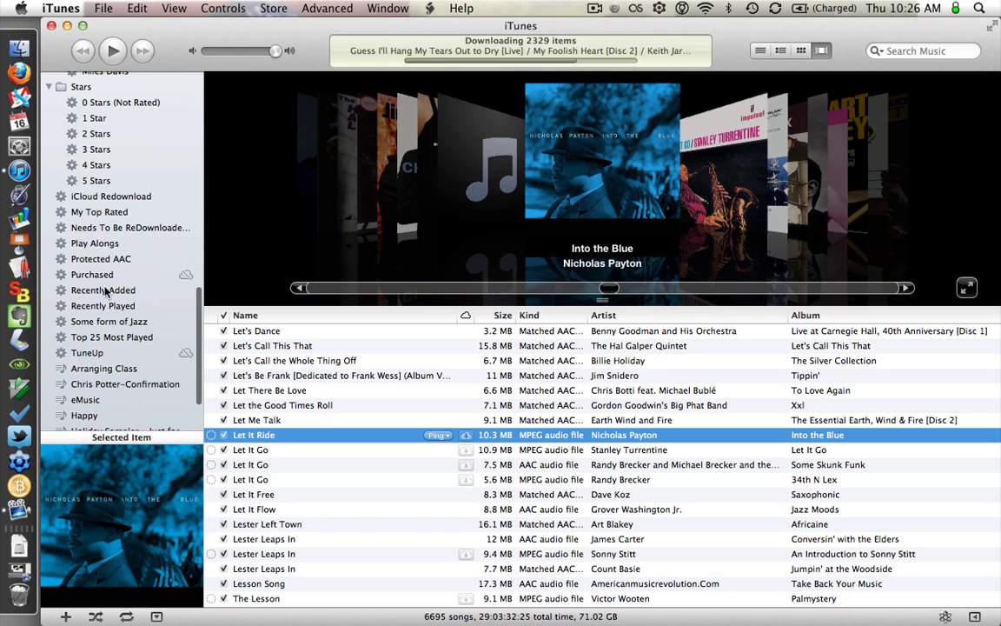
scroll(91, 326, "up", 5)
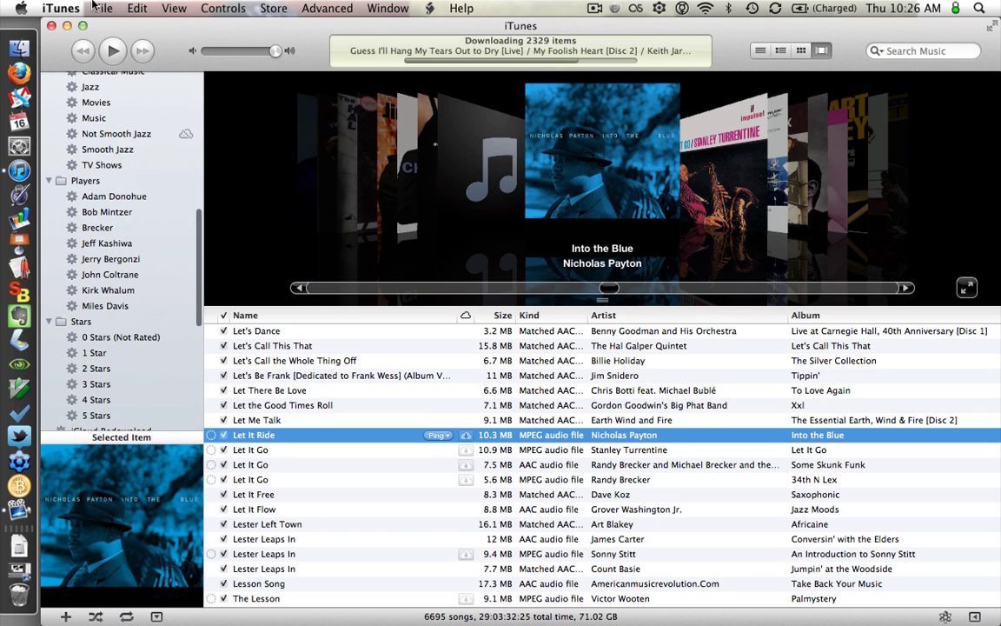
left_click(103, 8)
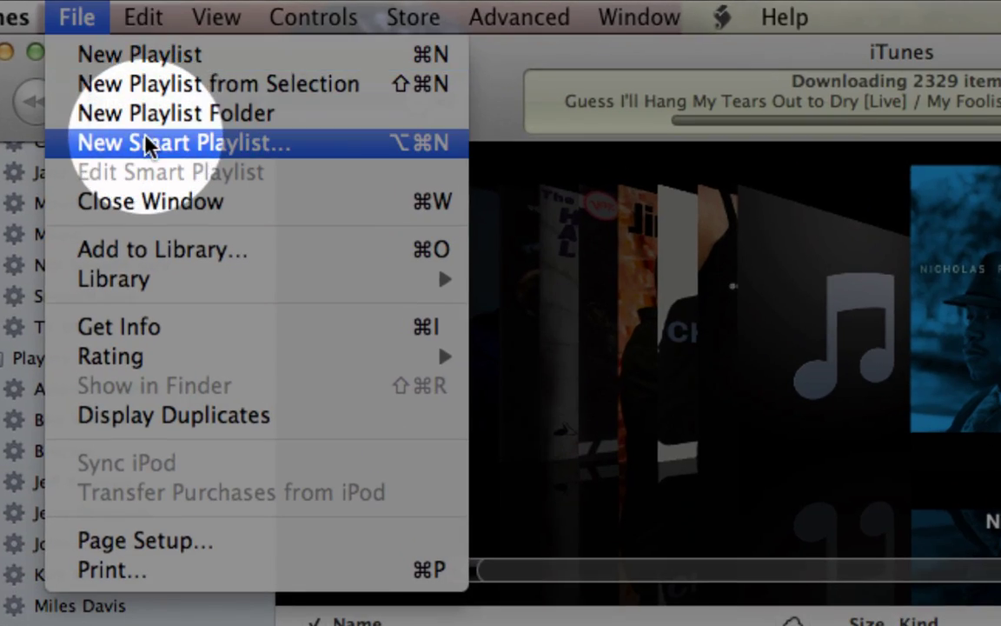
left_click(146, 139)
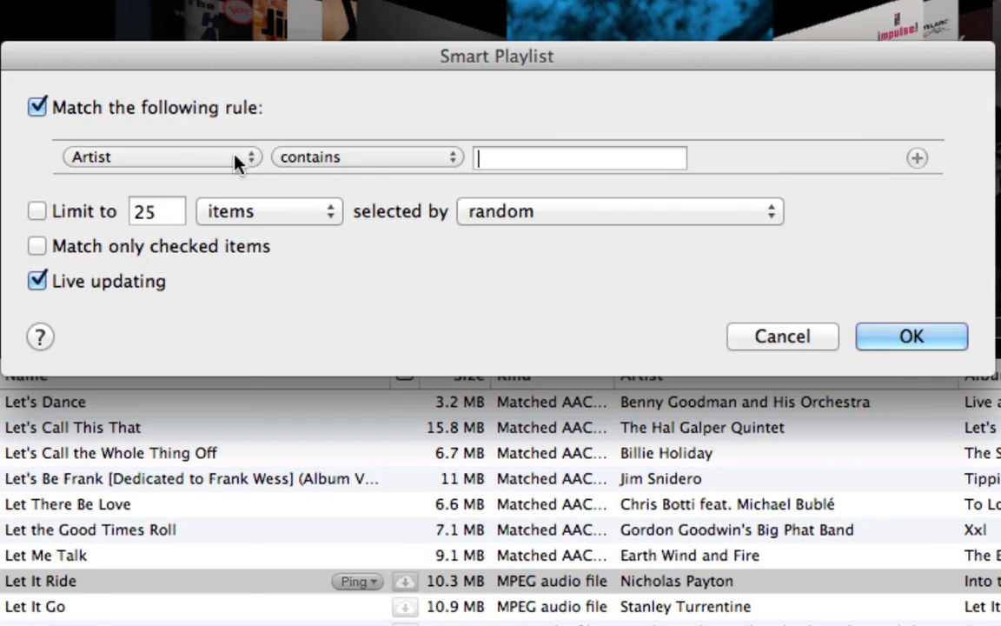
left_click(234, 158)
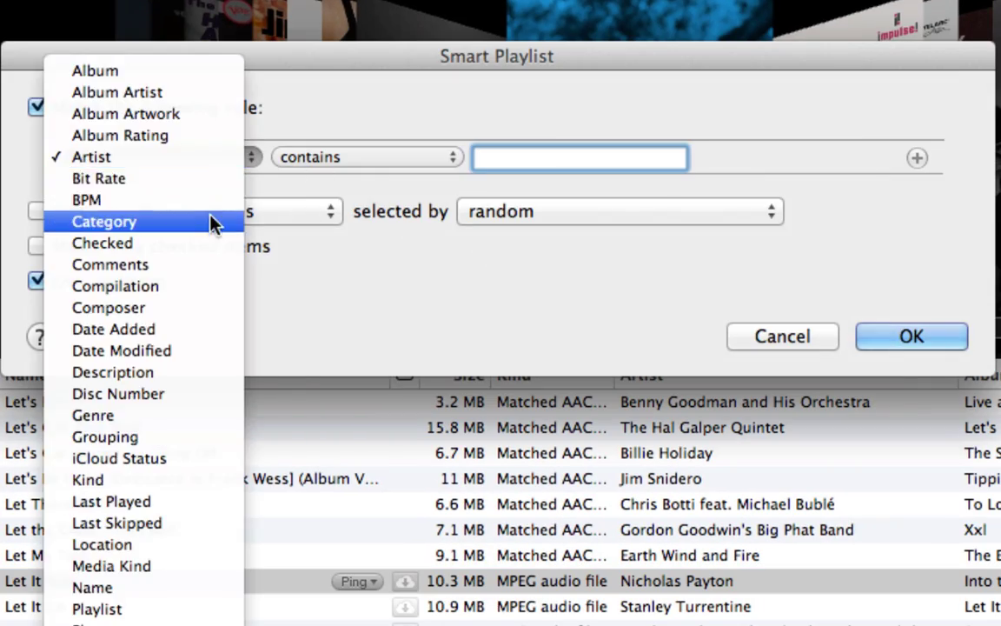
left_click(189, 180)
left_click(330, 162)
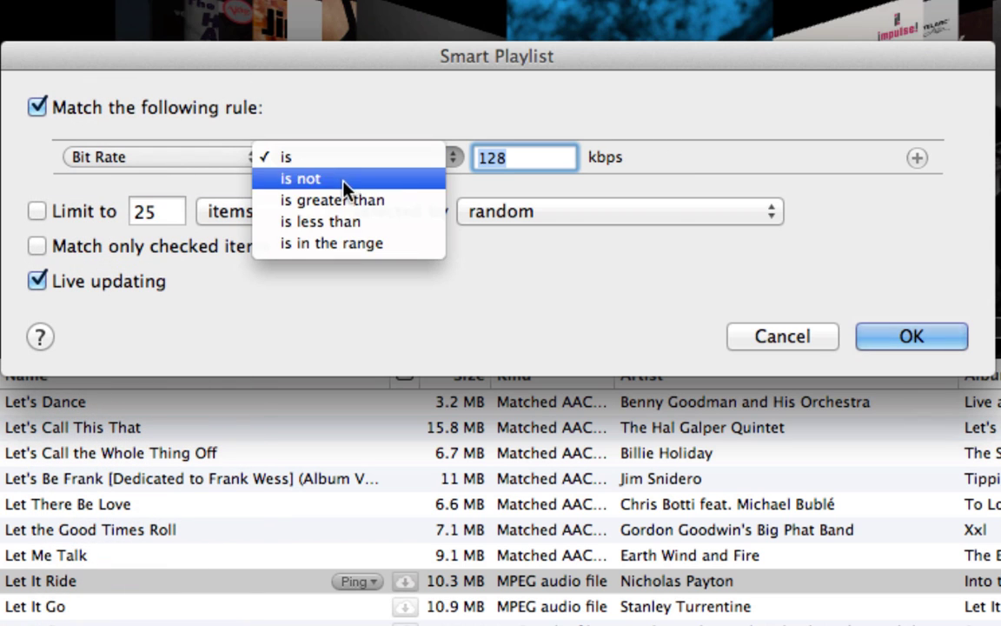
left_click(351, 220)
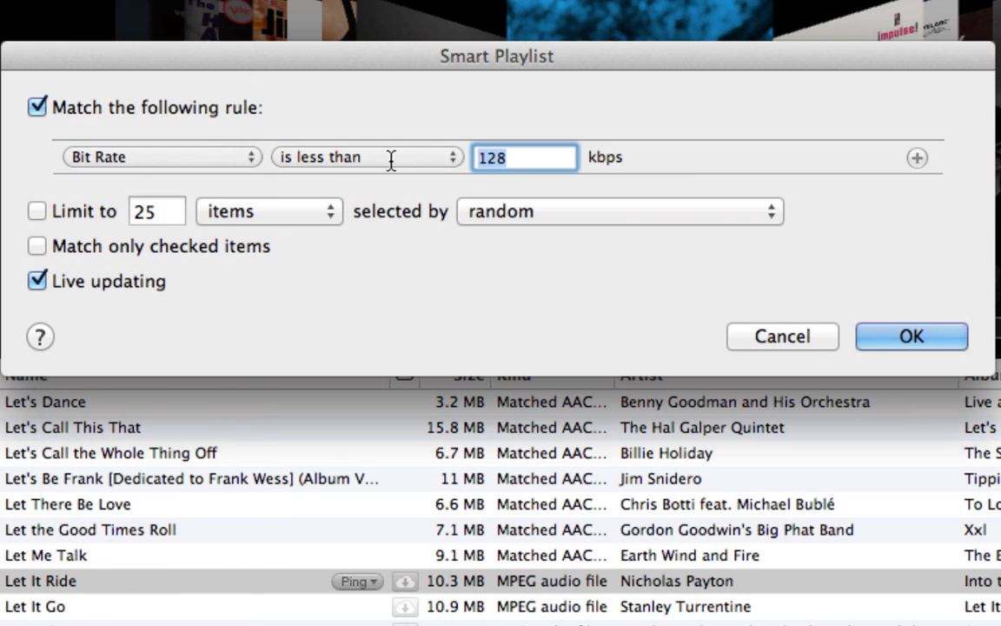
type("92")
left_click(865, 337)
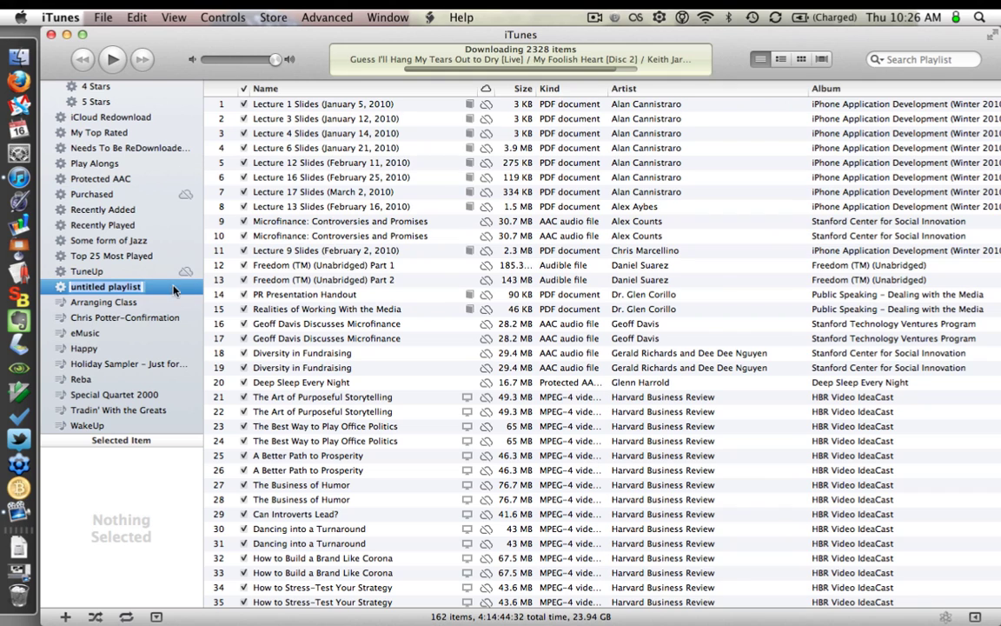
Step: Edit the new smart playlist to add a second rule requiring Media Kind to be Music
right_click(168, 286)
left_click(187, 303)
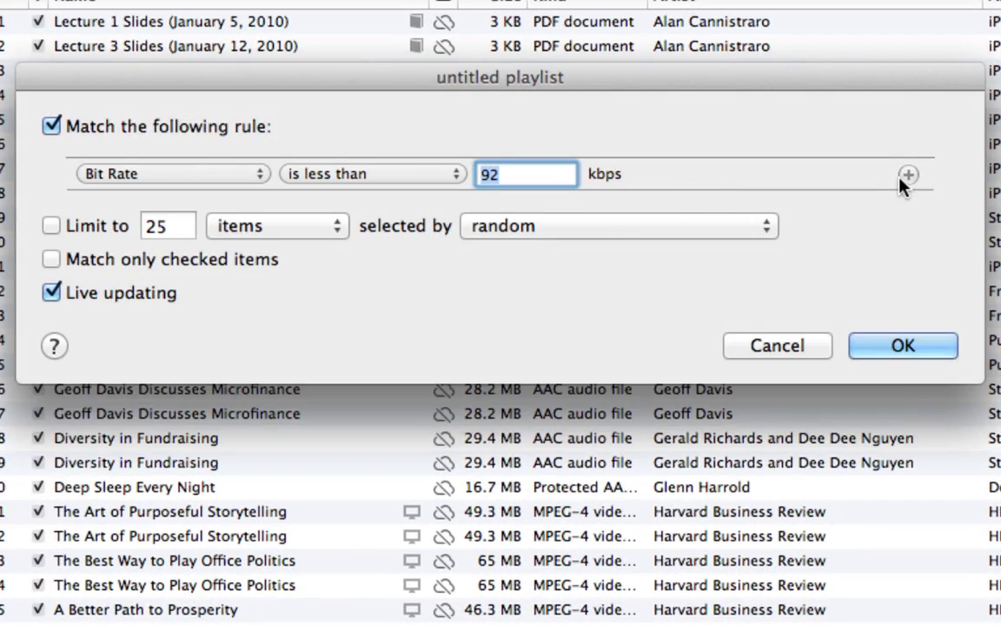
left_click(840, 181)
left_click(174, 215)
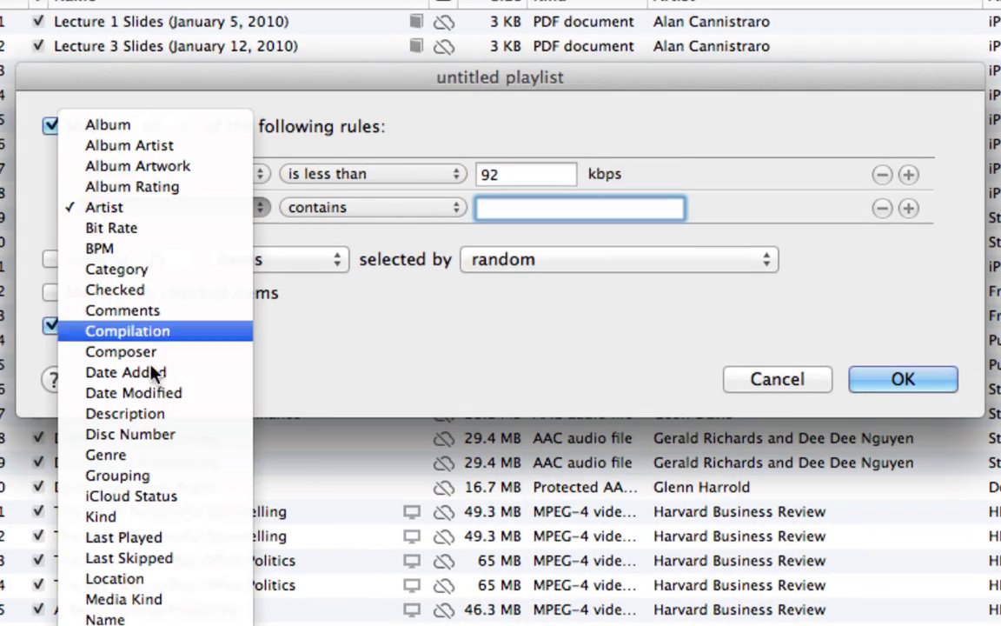
left_click(162, 602)
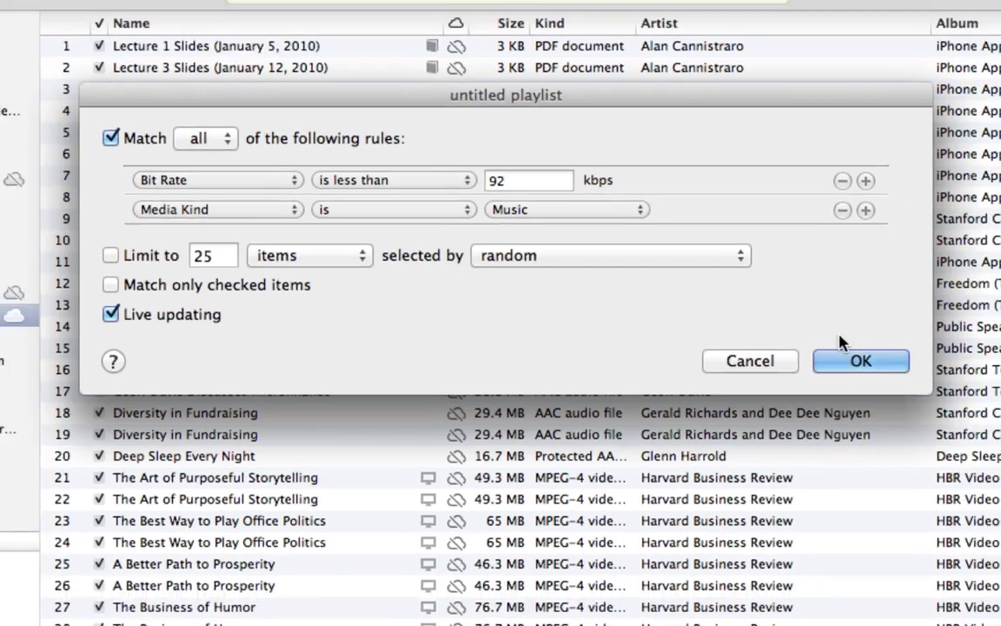
left_click(903, 379)
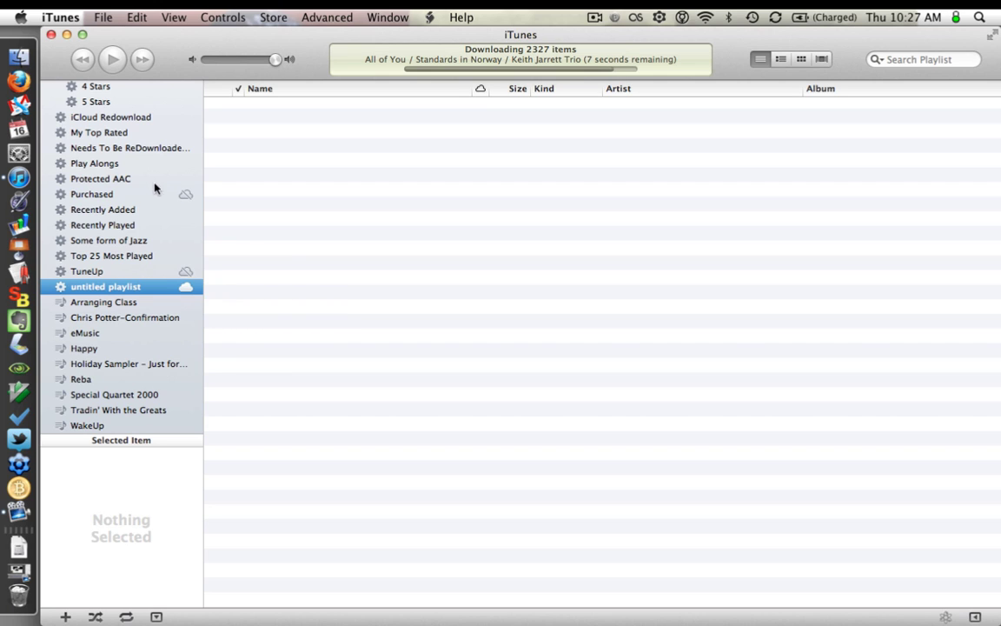
Step: Delete the new untitled smart playlist
right_click(104, 286)
left_click(128, 342)
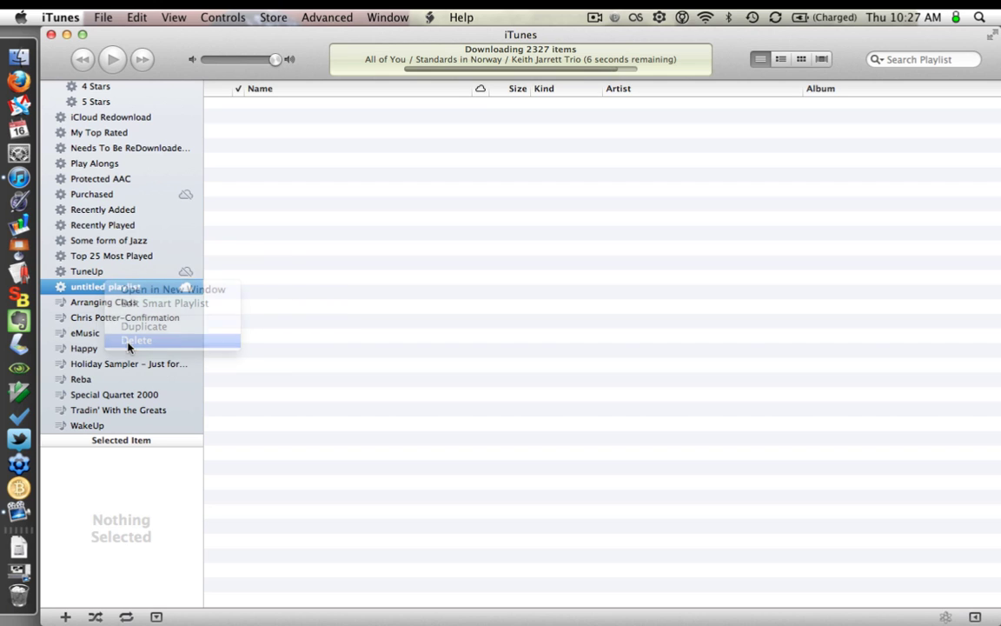
left_click(668, 253)
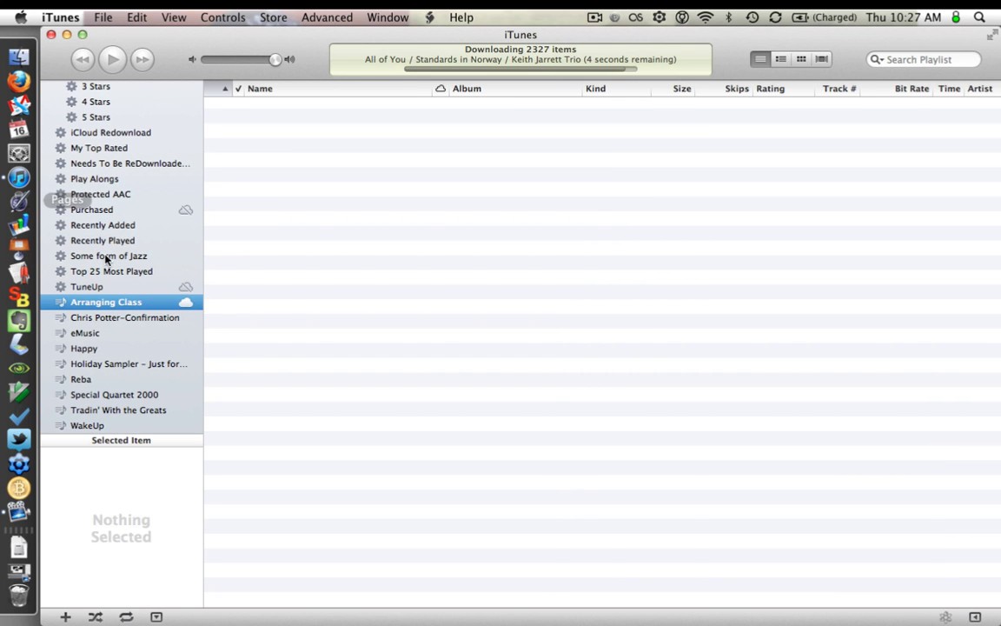
Step: Return to the full music library and look through the songs' track numbers and bit rates
scroll(104, 270, "up", 3)
scroll(105, 273, "up", 3)
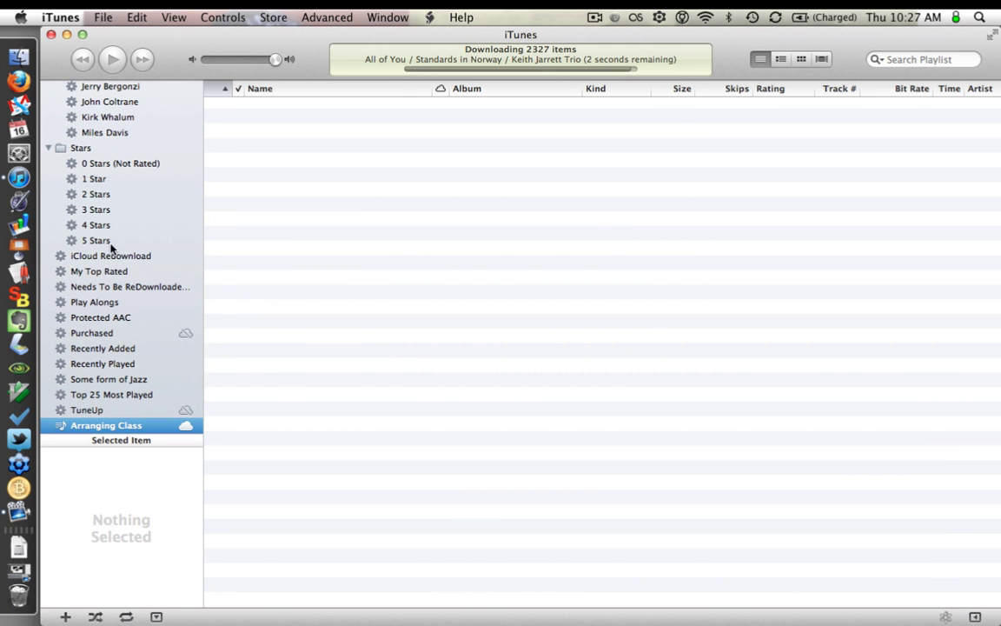
scroll(130, 208, "up", 2)
scroll(150, 180, "up", 15)
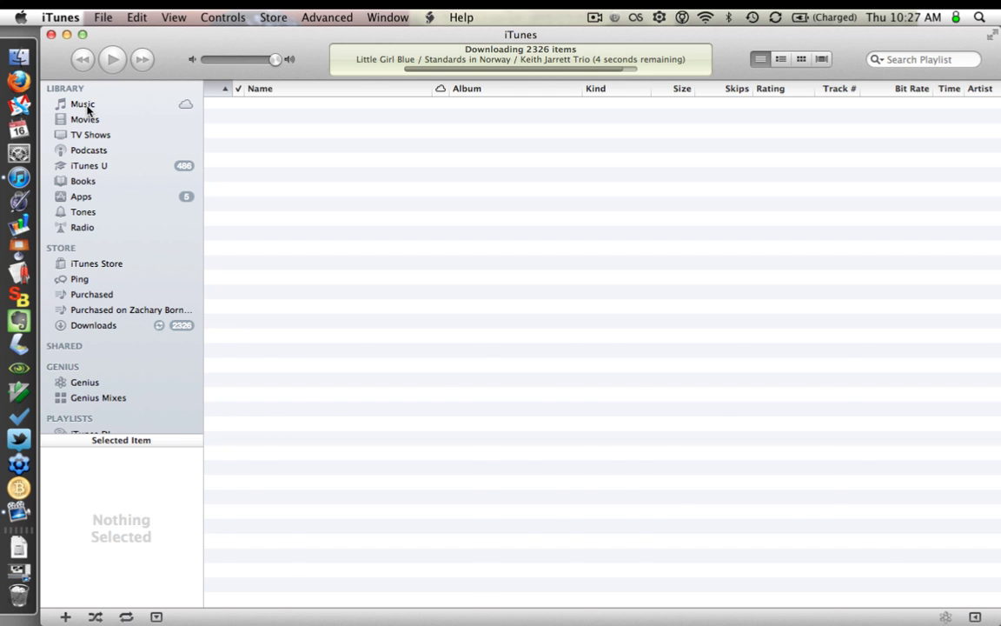
left_click(87, 105)
scroll(692, 409, "down", 2)
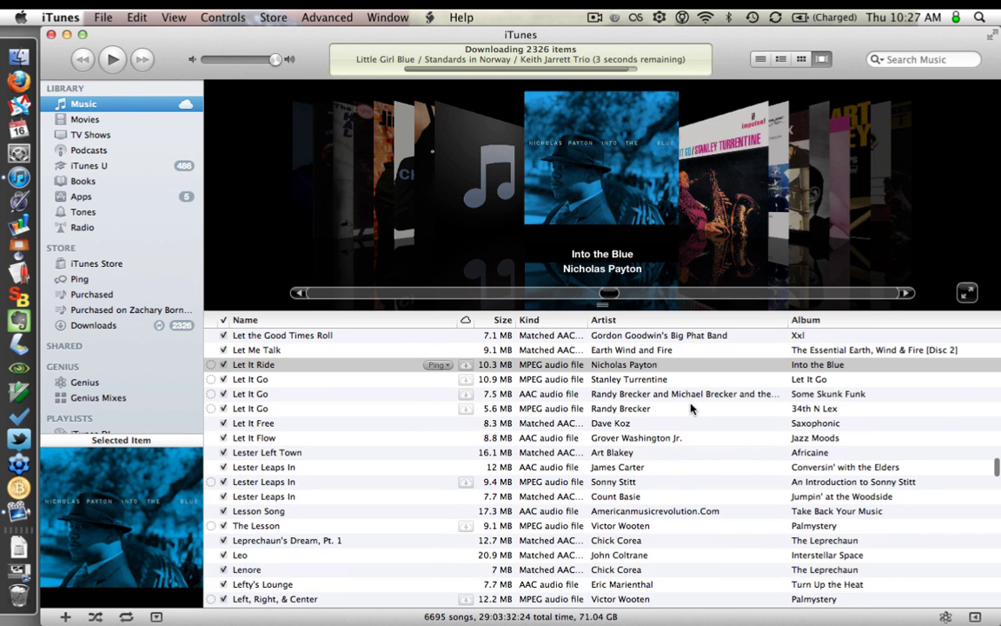
scroll(693, 409, "up", 2)
scroll(693, 409, "right", 6)
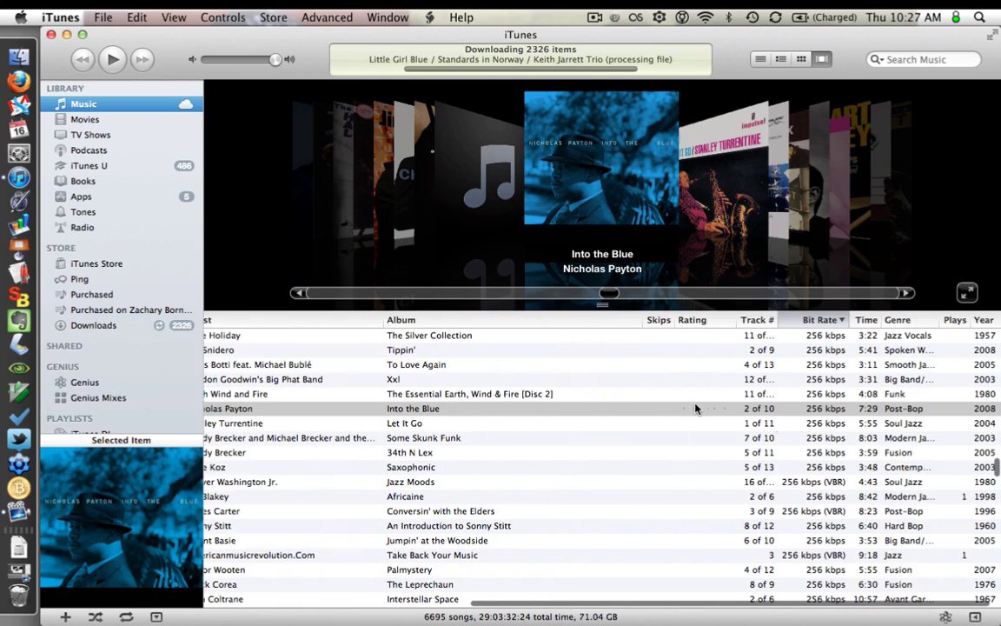
scroll(813, 453, "down", 8)
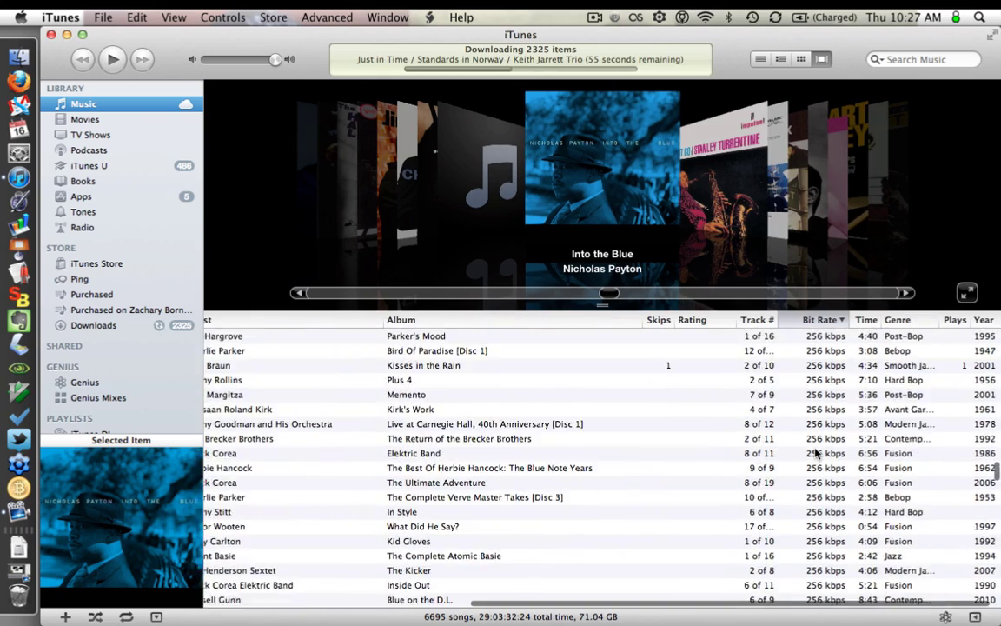
scroll(815, 453, "down", 10)
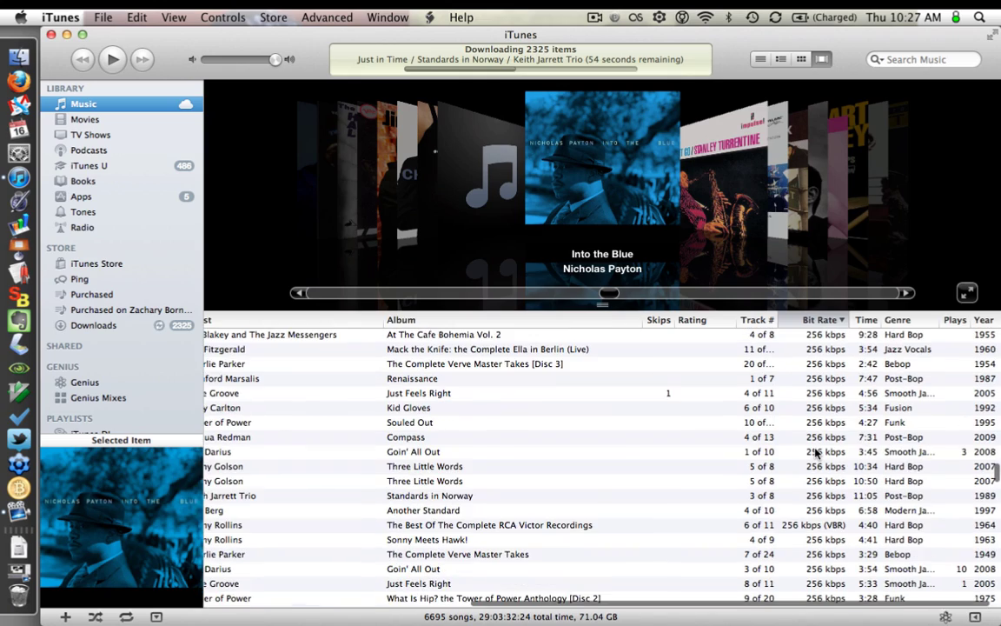
scroll(815, 453, "up", 1)
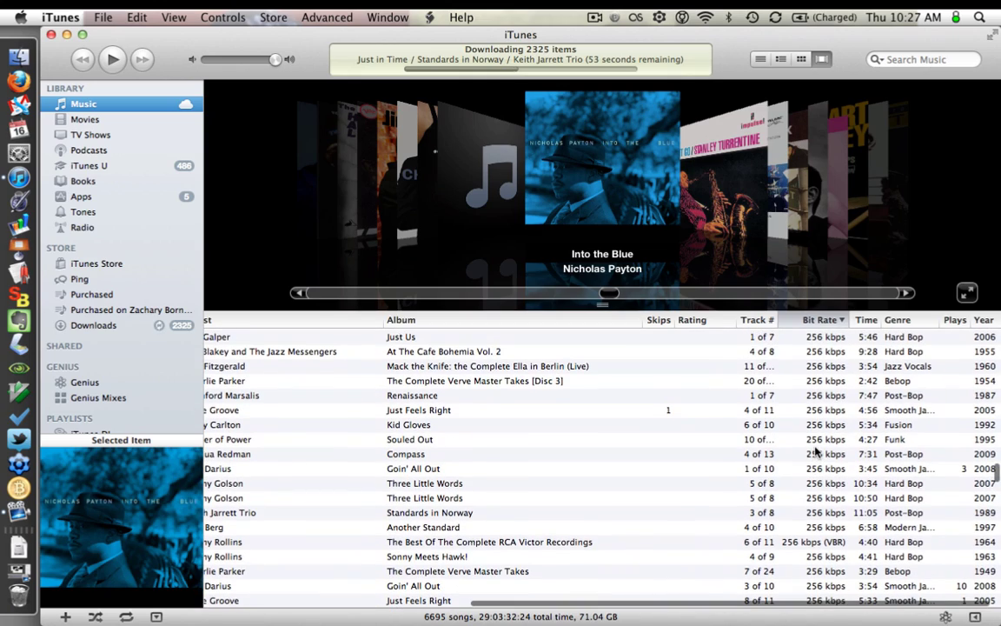
Step: Widen the Track # column to fit its contents and check the track numbers of the Renaissance and Just Feels Right songs
double_click(778, 320)
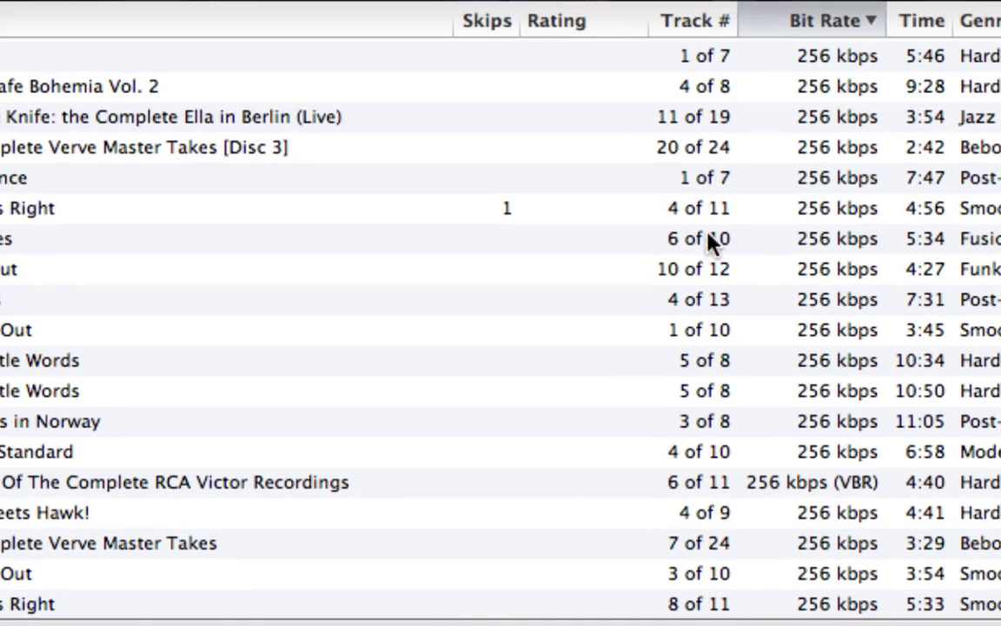
left_click(704, 186)
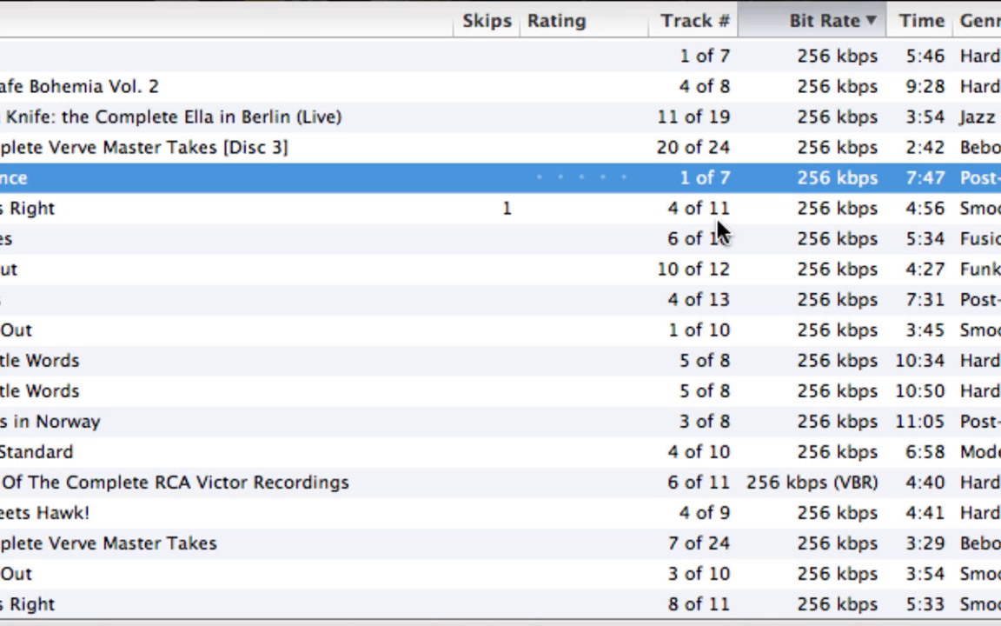
left_click(719, 221)
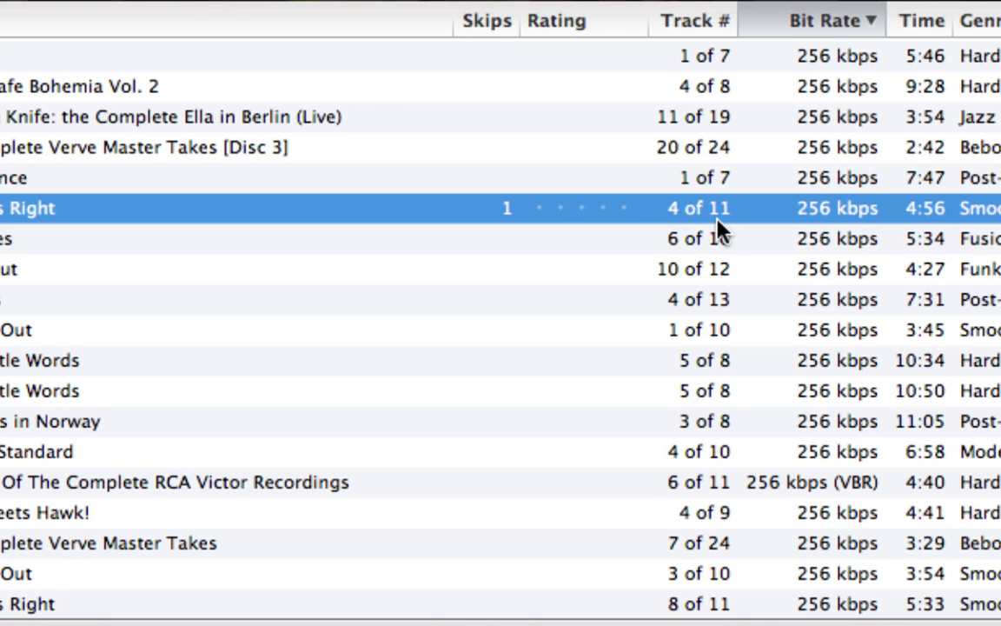
Step: Search the library for a track number without an album total and select Iverson's Oddysey from SOLOS: The Jazz Sessions
scroll(718, 222, "down", 5)
scroll(718, 228, "down", 15)
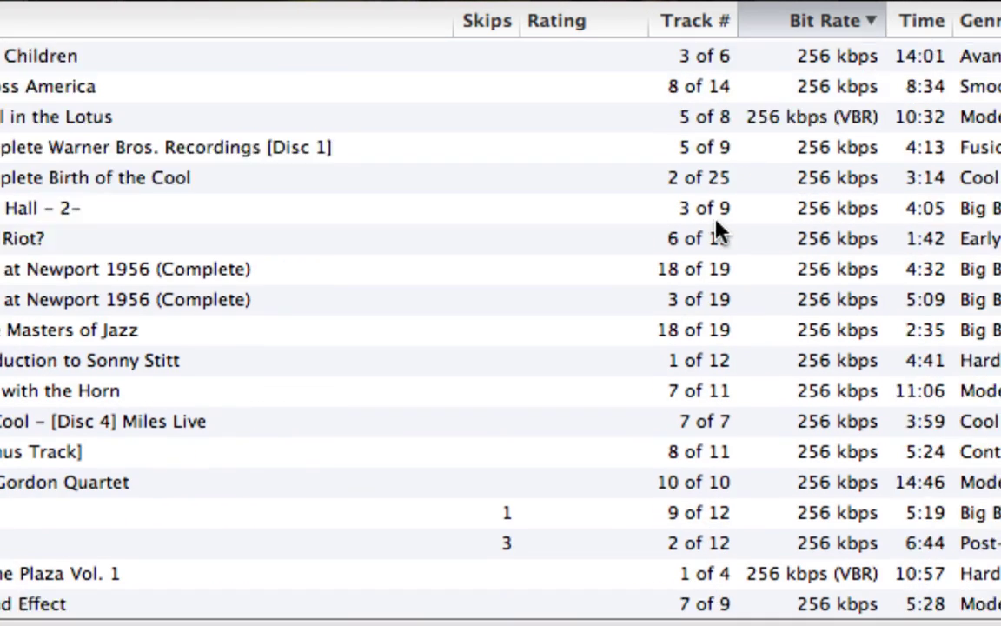
scroll(713, 252, "down", 2)
scroll(718, 265, "up", 4)
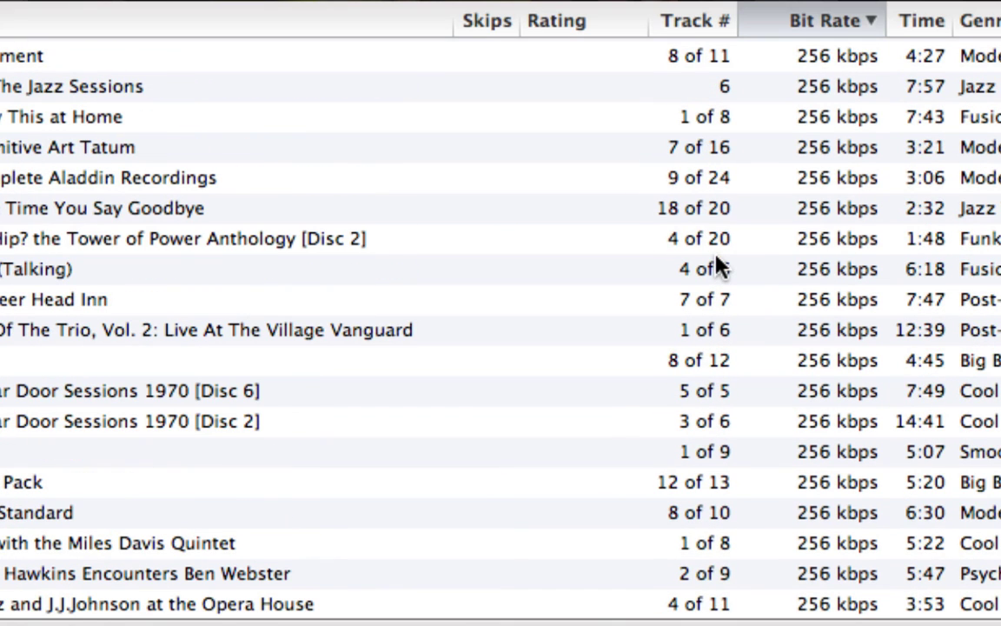
left_click(712, 88)
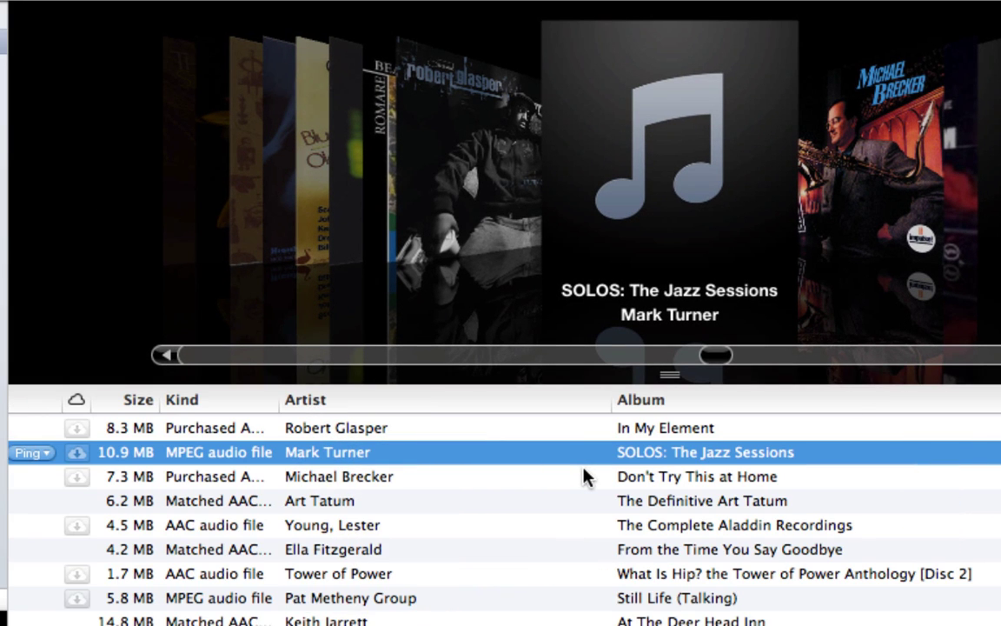
scroll(584, 476, "left", 10)
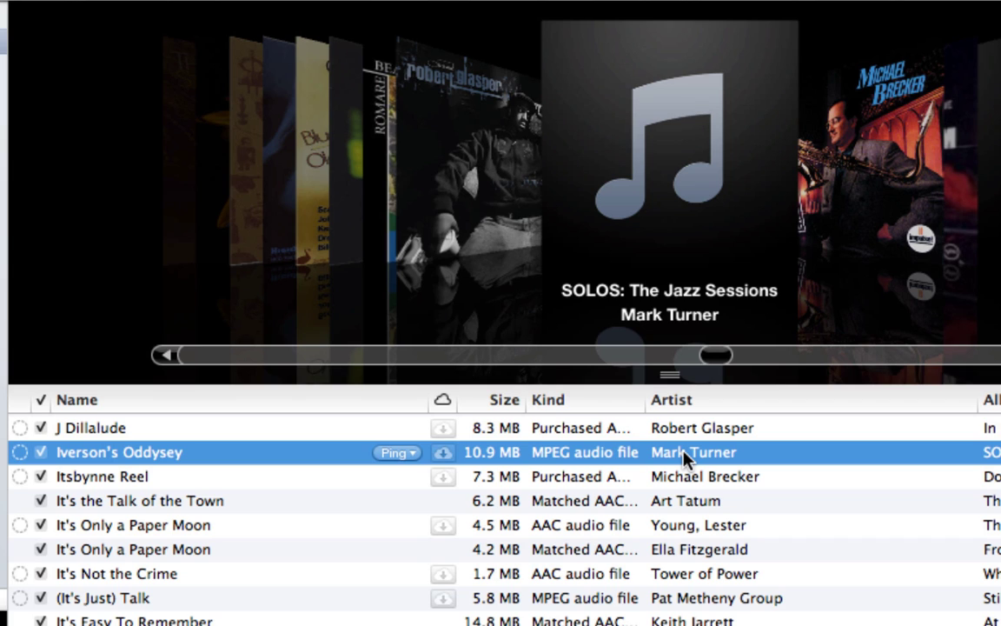
Step: Launch TuneUp alongside the music library
key("ctrl+space")
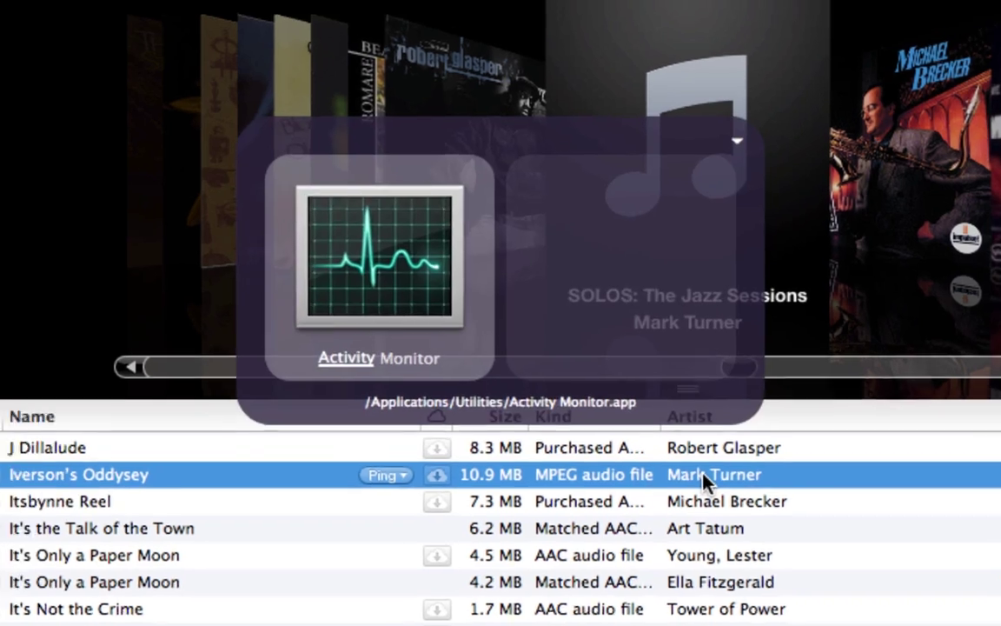
type("tune")
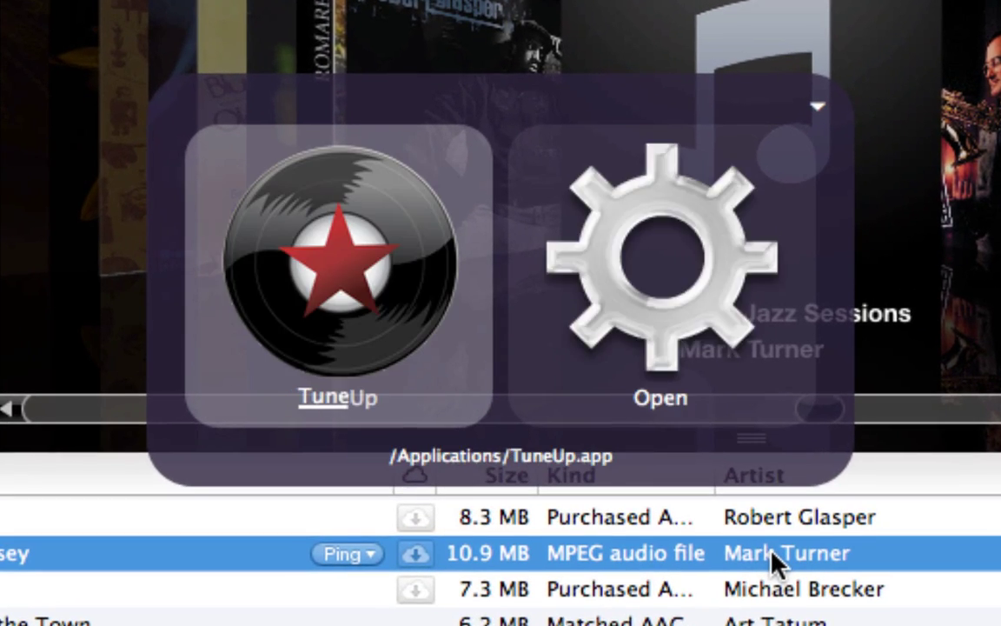
key("Return")
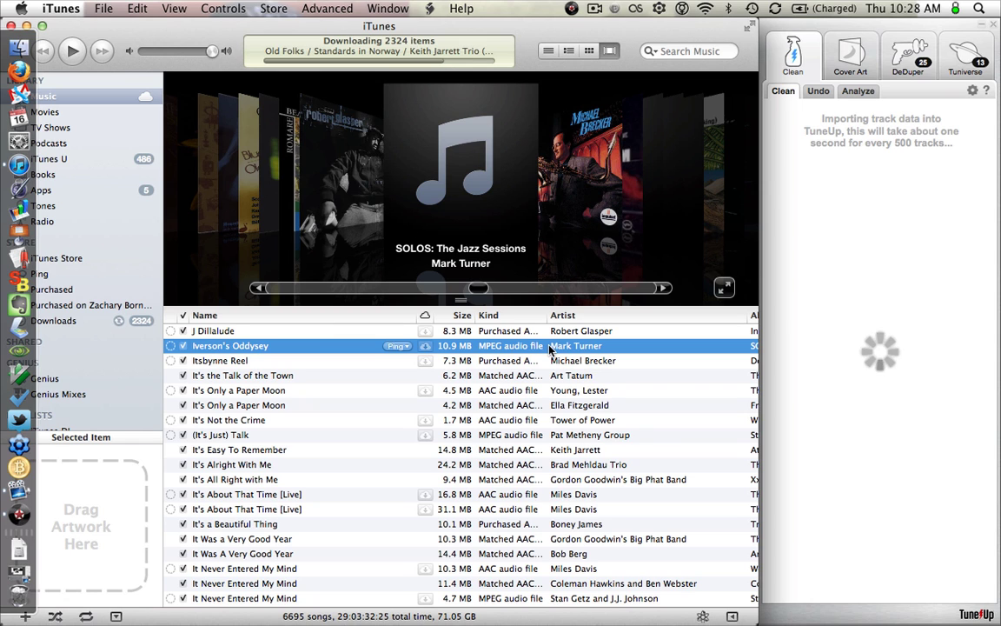
Step: Rate Iverson's Oddysey three and a half stars, and reduce the rating to half a star
scroll(560, 346, "right", 10)
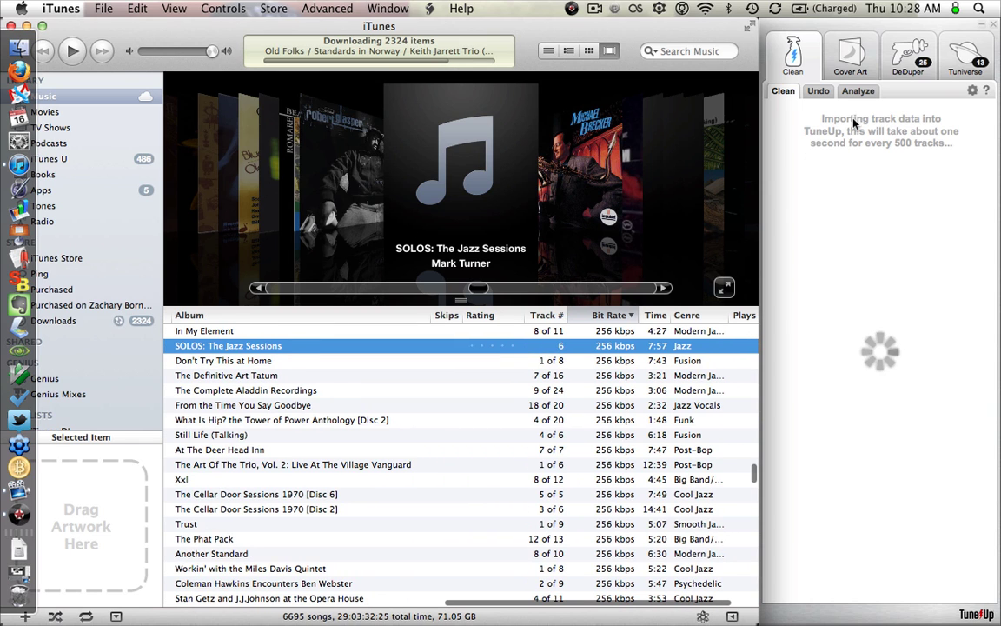
left_click(497, 351)
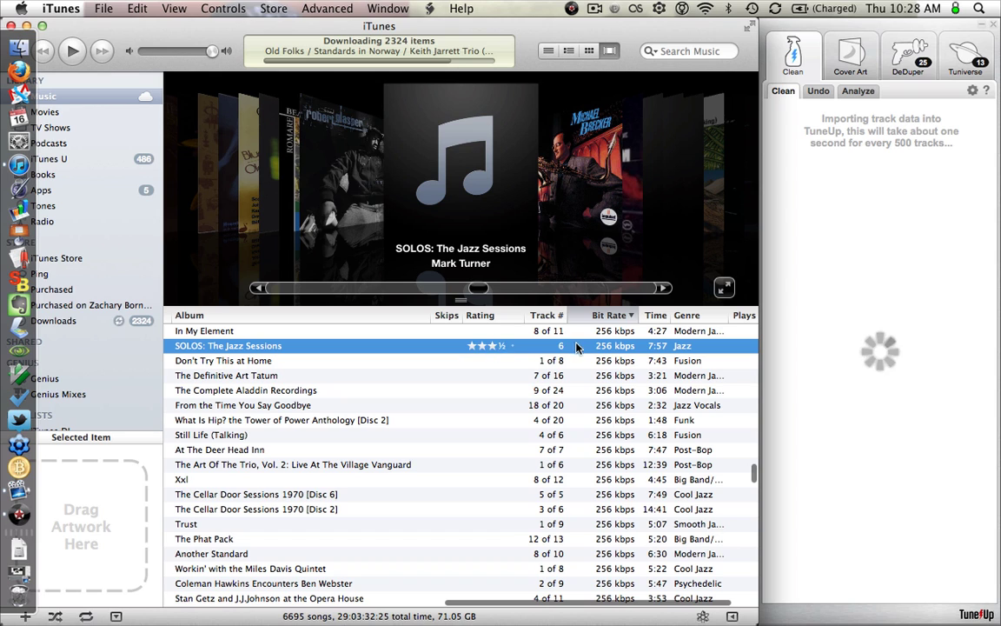
right_click(473, 341)
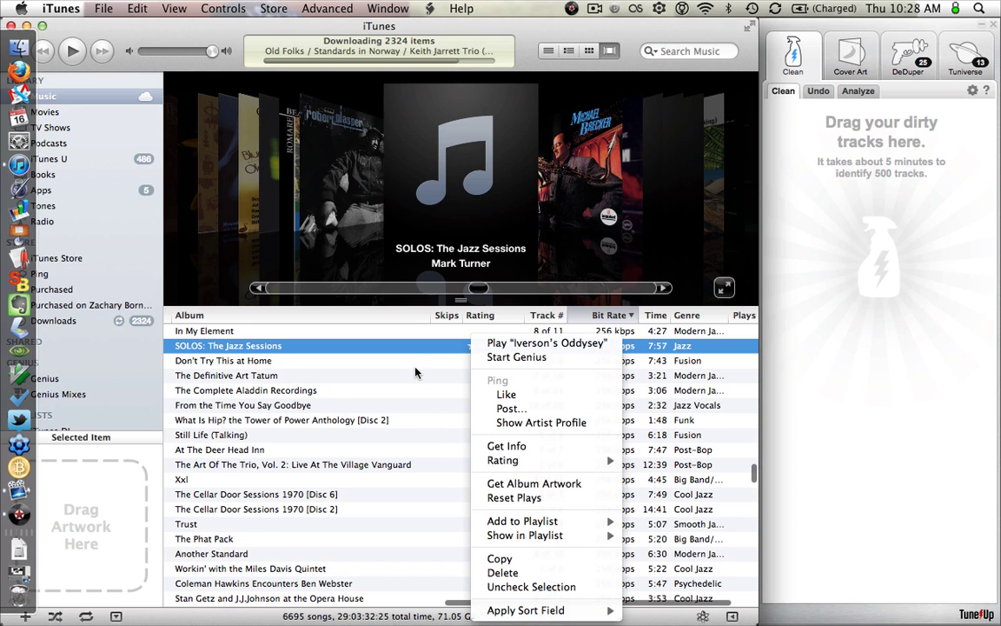
left_click(416, 372)
left_click(468, 348)
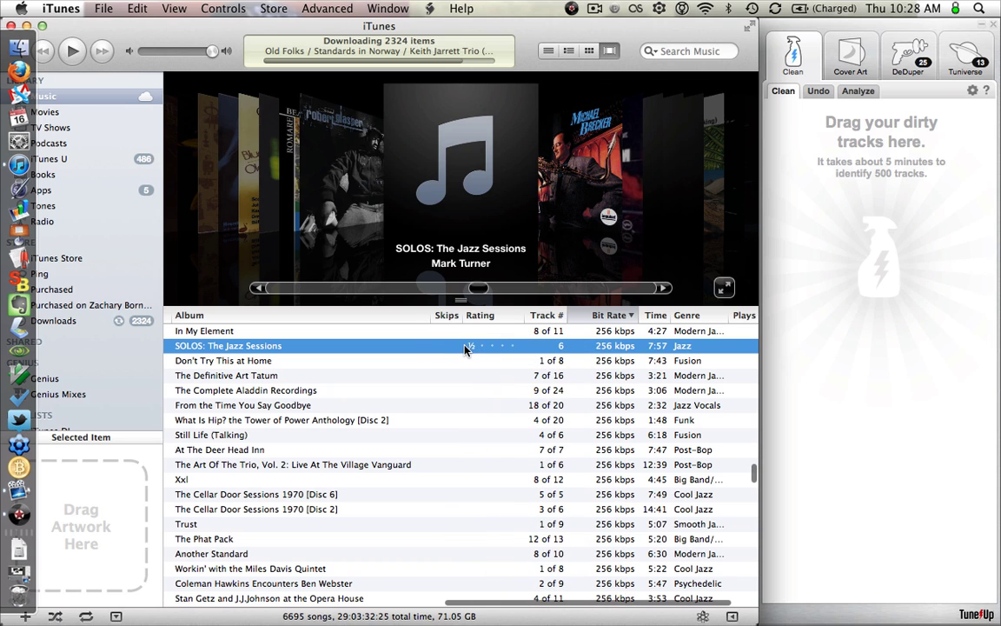
Step: Try to clean Iverson's Oddysey from SOLOS: The Jazz Sessions with TuneUp
left_click_drag(432, 350, 857, 298)
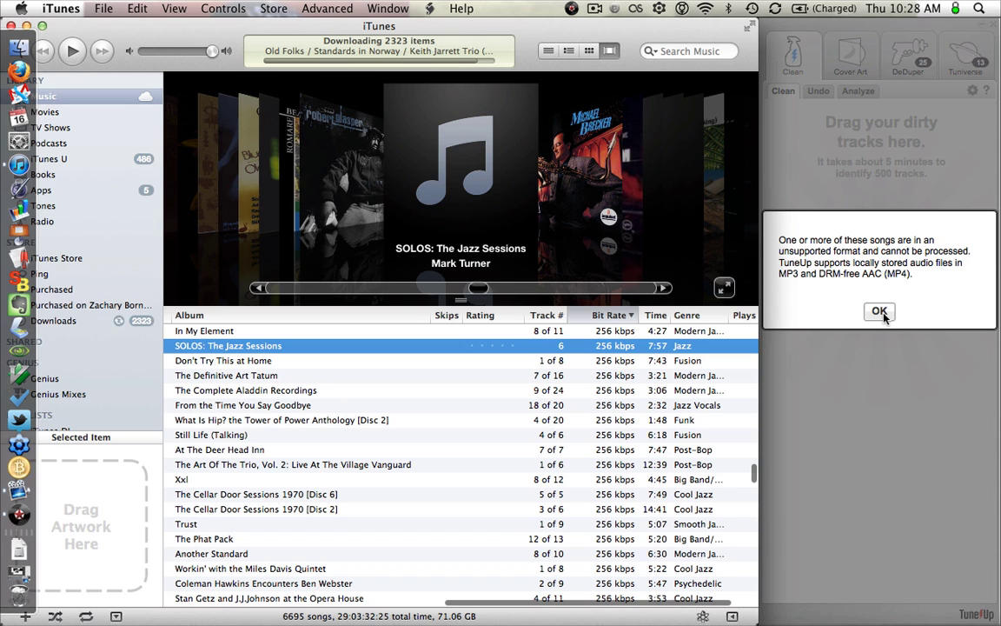
left_click(881, 315)
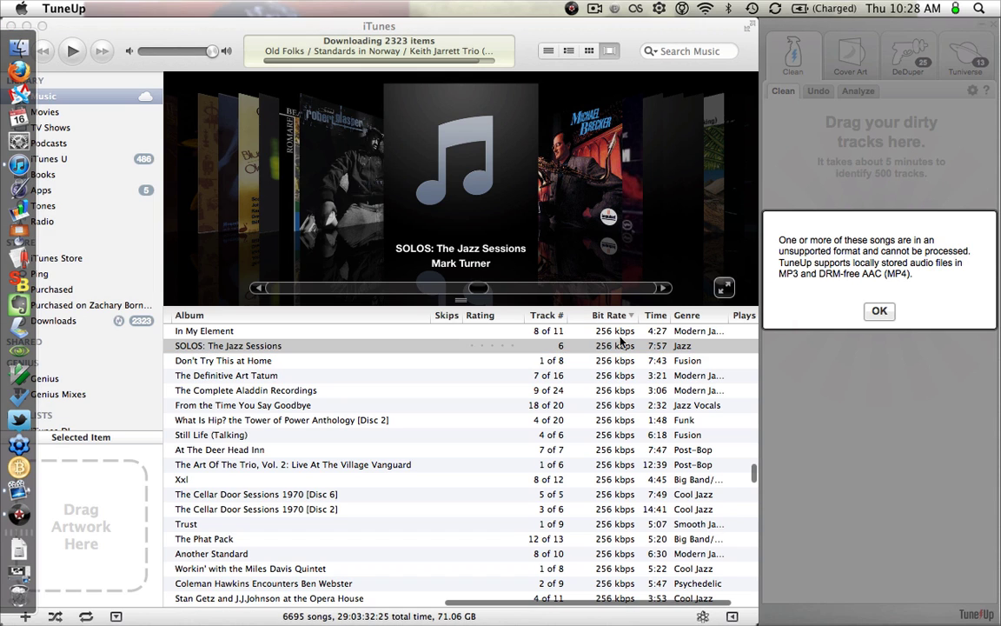
left_click(879, 314)
left_click(621, 346)
right_click(618, 345)
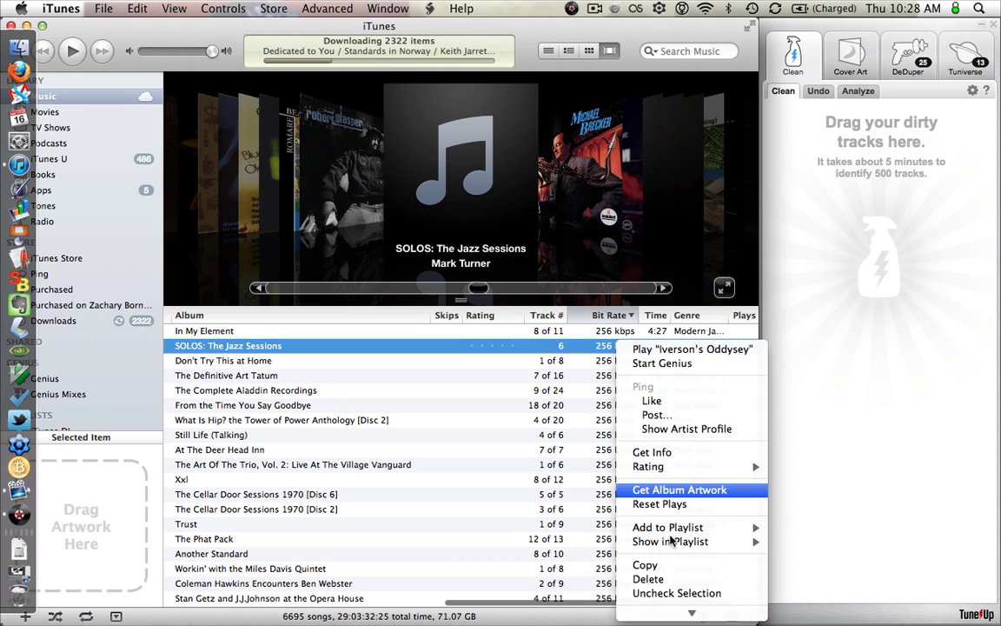
left_click(248, 348)
scroll(249, 348, "left", 10)
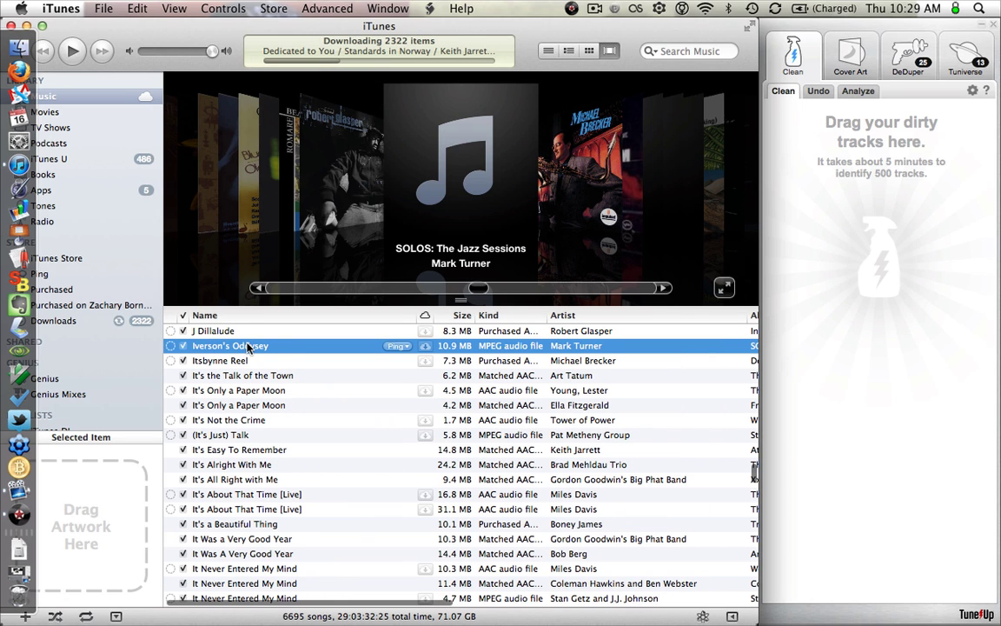
Step: Look through the library up to the highest-bit-rate songs for locally stored tracks with incomplete information
left_click(533, 377)
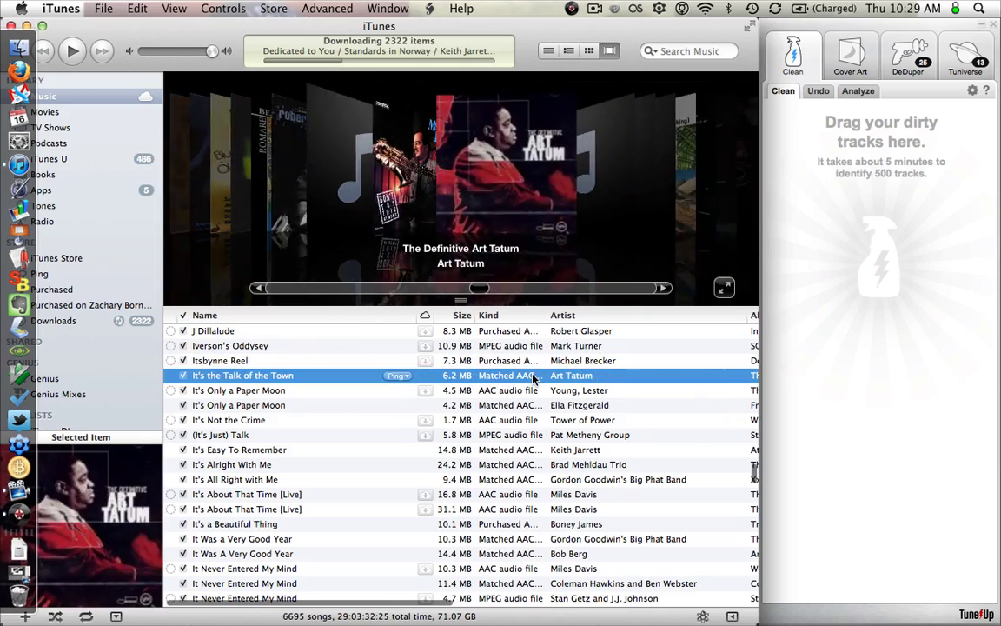
scroll(533, 377, "down", 1)
scroll(533, 376, "up", 6)
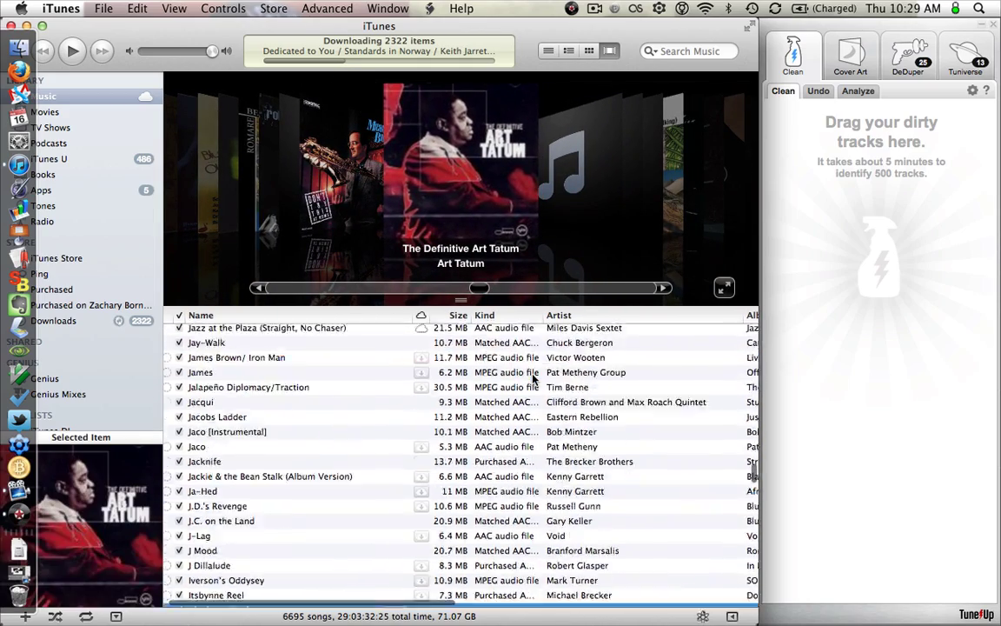
scroll(532, 376, "up", 20)
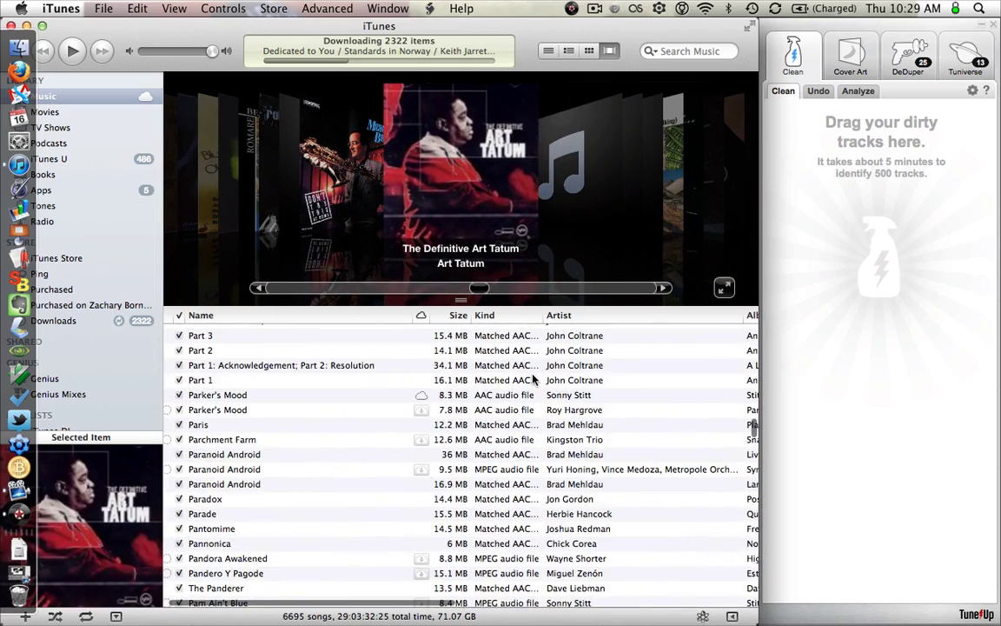
scroll(533, 376, "up", 20)
scroll(533, 377, "right", 10)
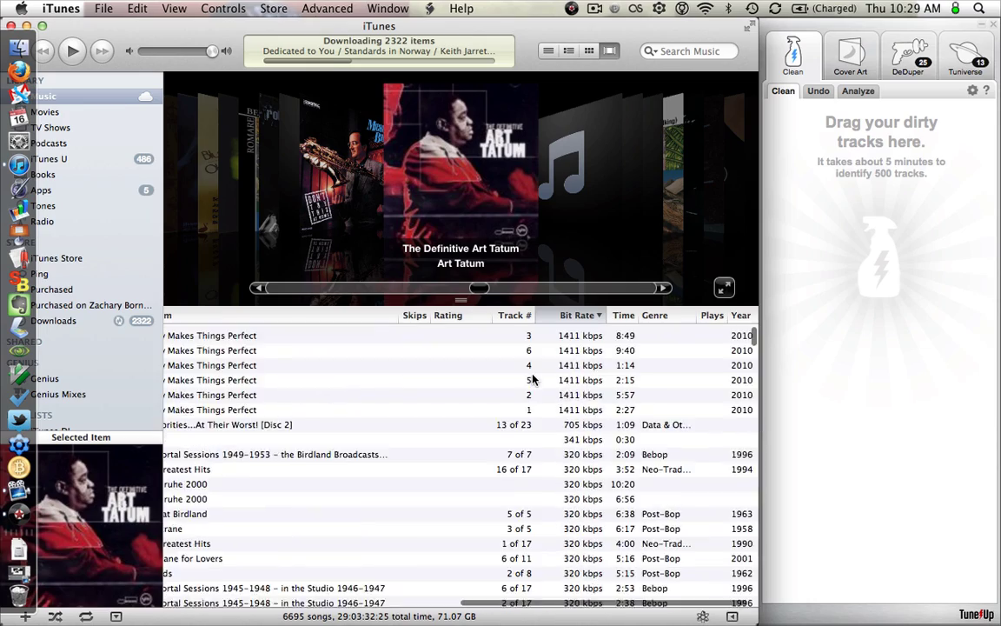
scroll(533, 379, "up", 3)
scroll(533, 379, "left", 10)
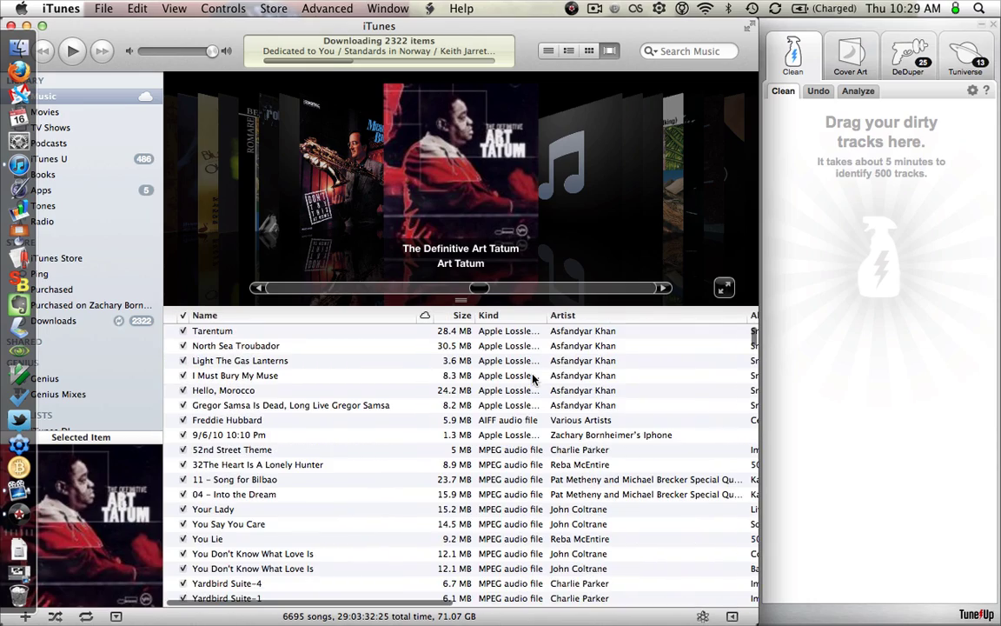
scroll(533, 376, "right", 15)
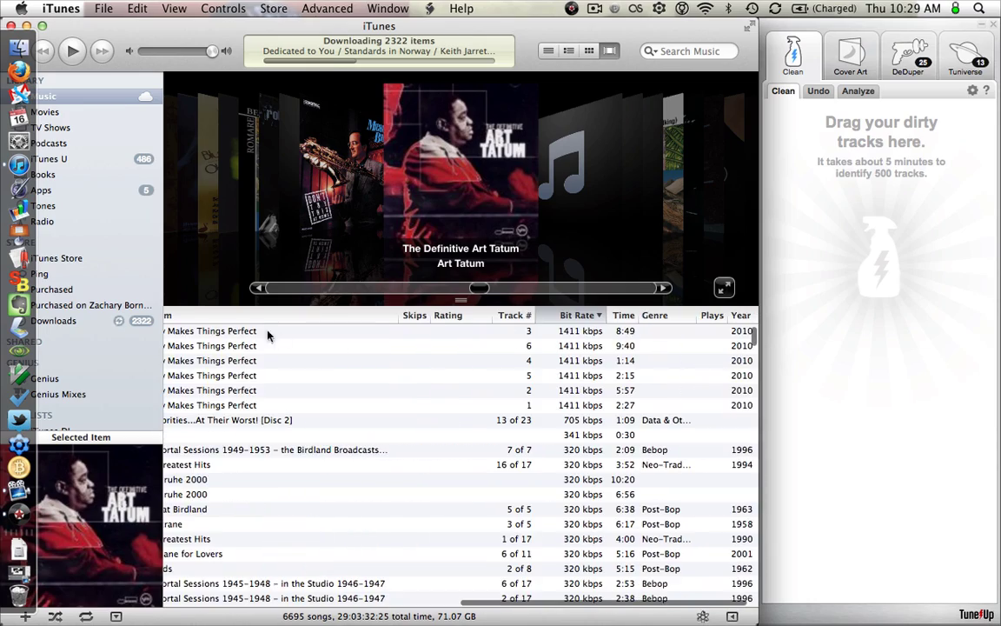
Step: Submit the six Snow Makes Things Perfect tracks to TuneUp for cleaning
left_click(268, 331)
left_click(246, 405, "shift")
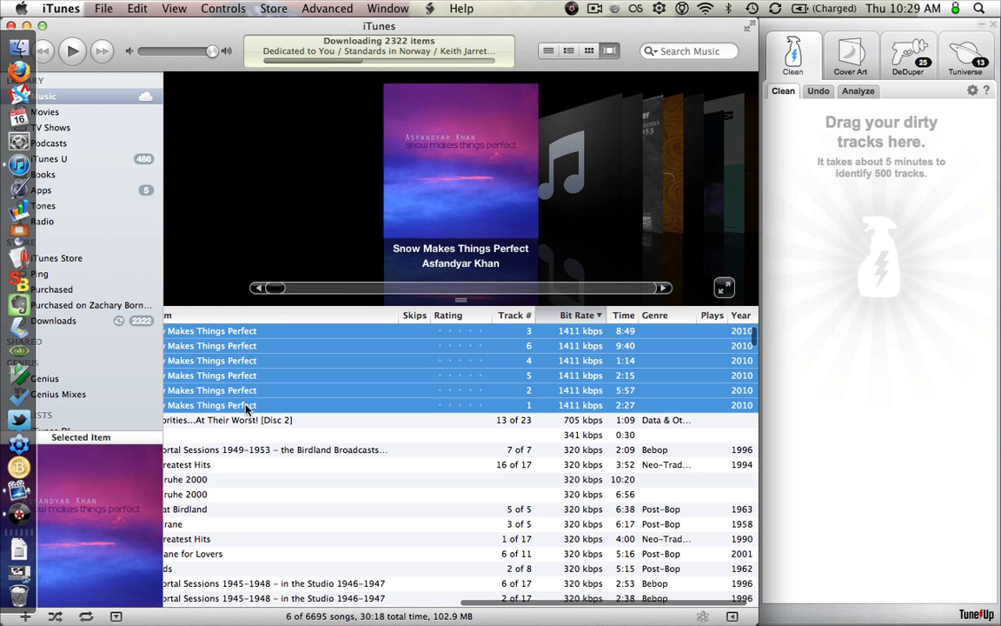
left_click_drag(237, 389, 832, 251)
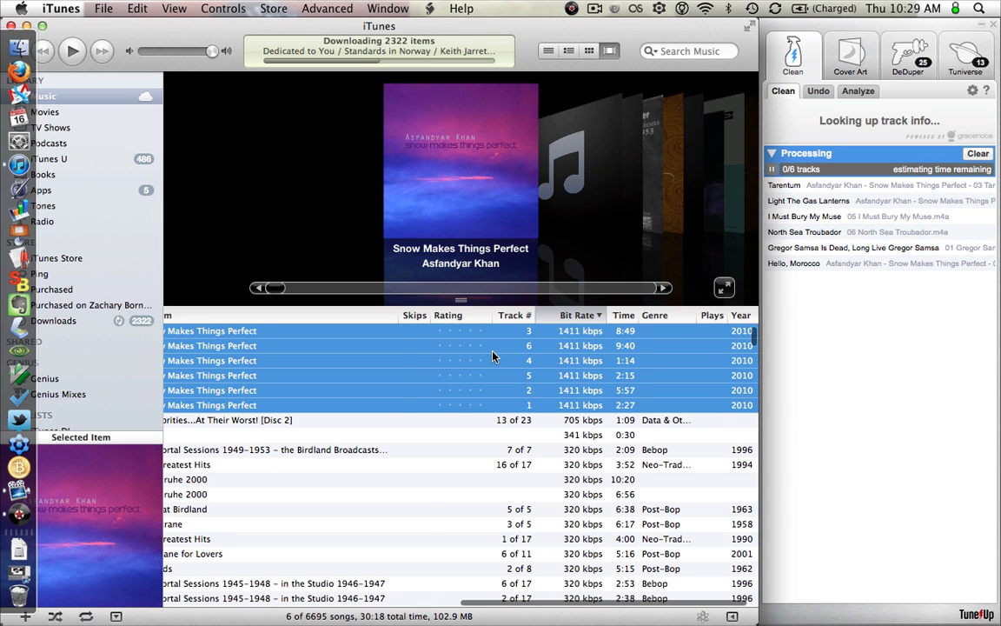
scroll(488, 357, "left", 10)
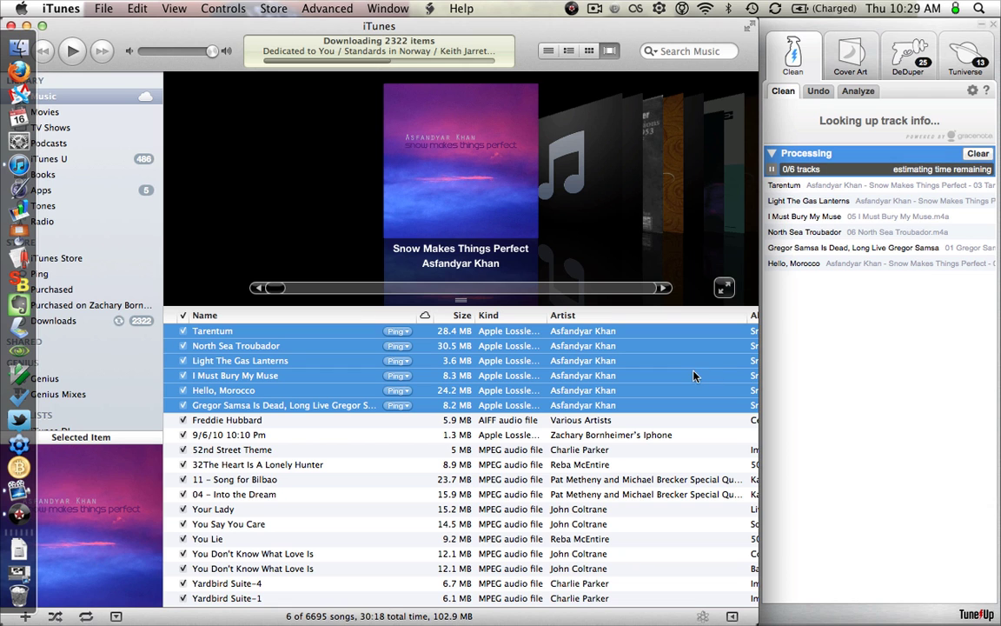
scroll(693, 393, "right", 10)
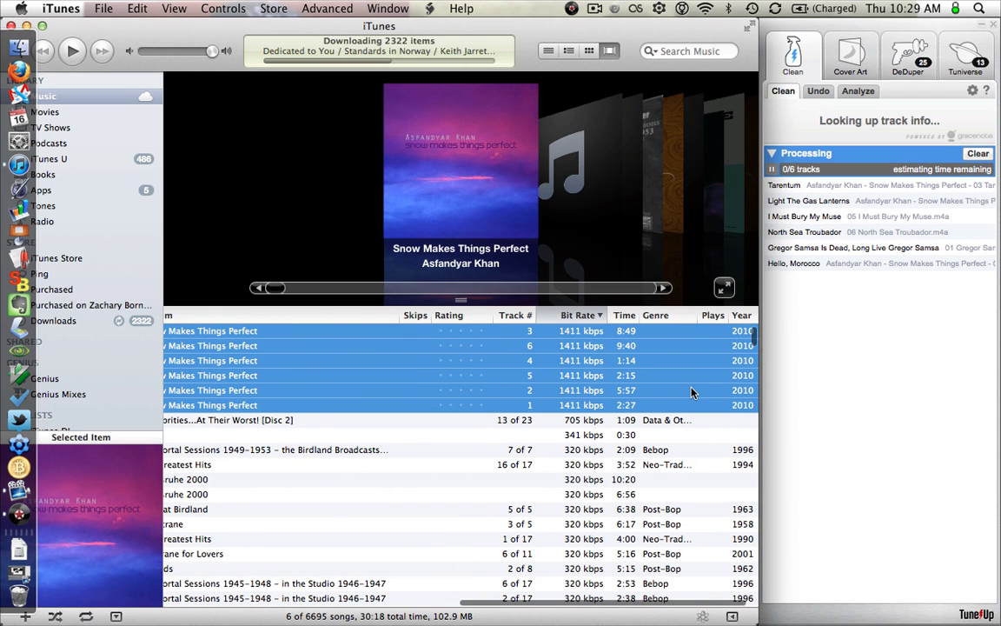
scroll(687, 394, "left", 10)
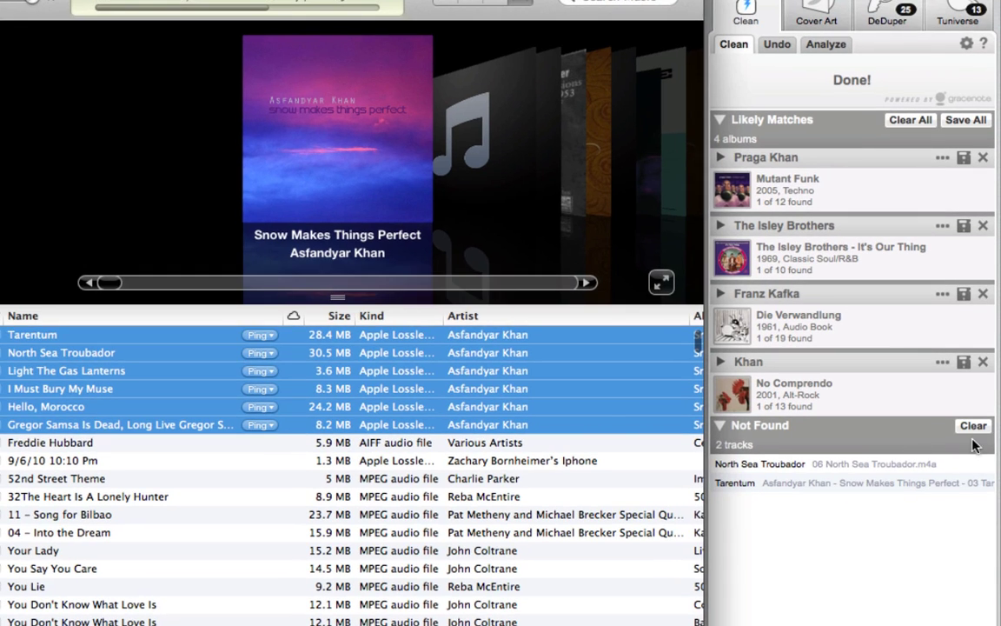
Step: Clear the Not Found tracks and all likely matches from TuneUp, and check the library for another song to clean
left_click(975, 407)
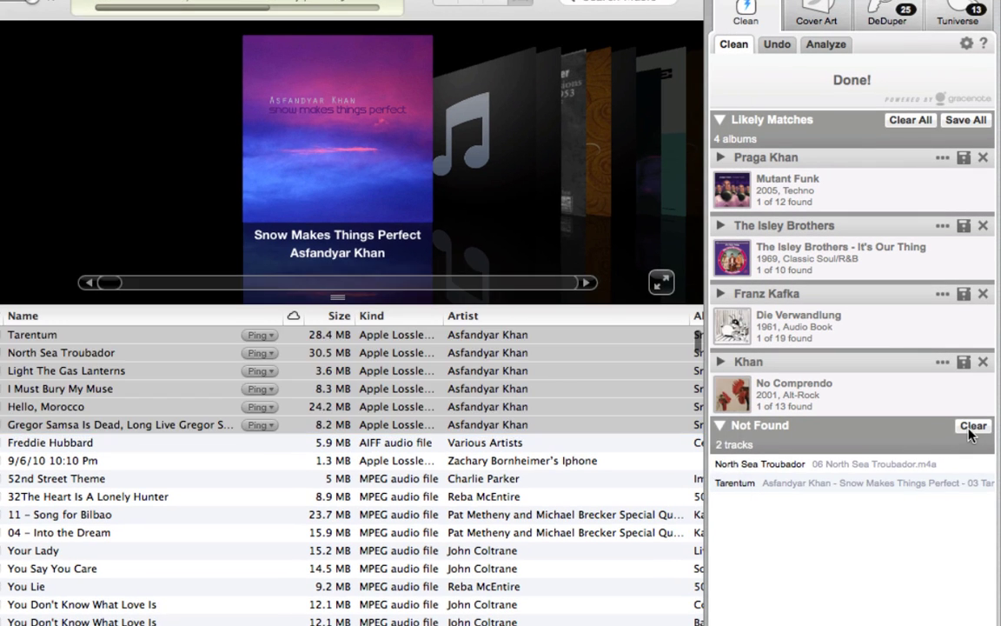
left_click(972, 427)
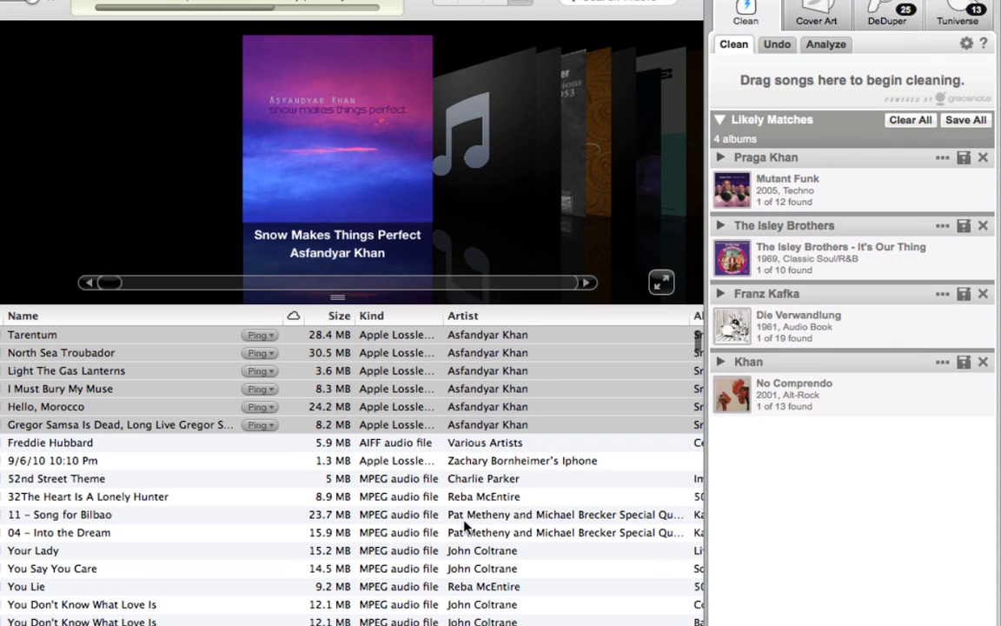
left_click(511, 518)
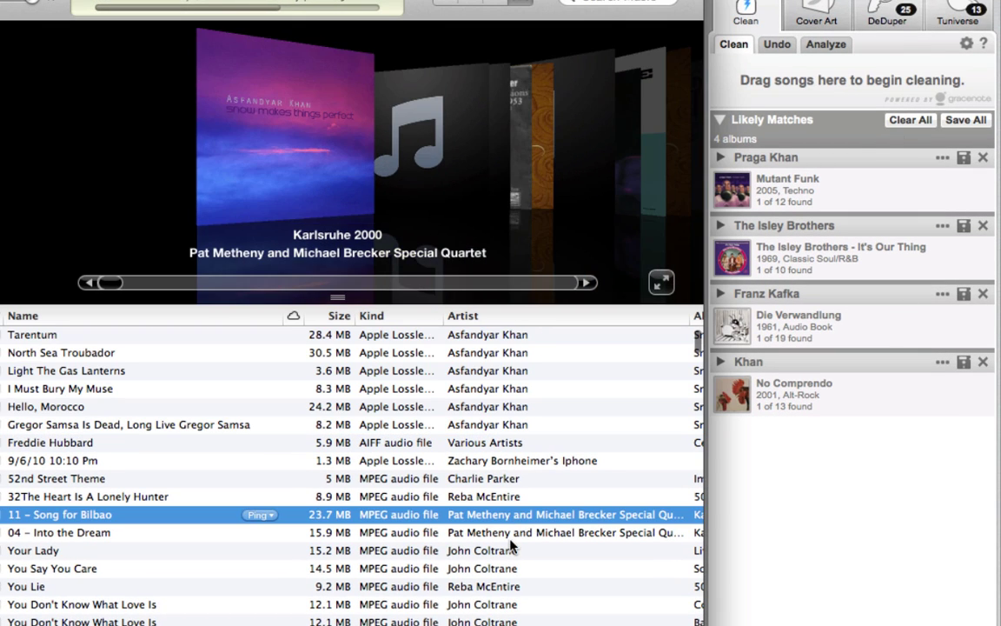
scroll(510, 544, "down", 3)
scroll(500, 487, "down", 6)
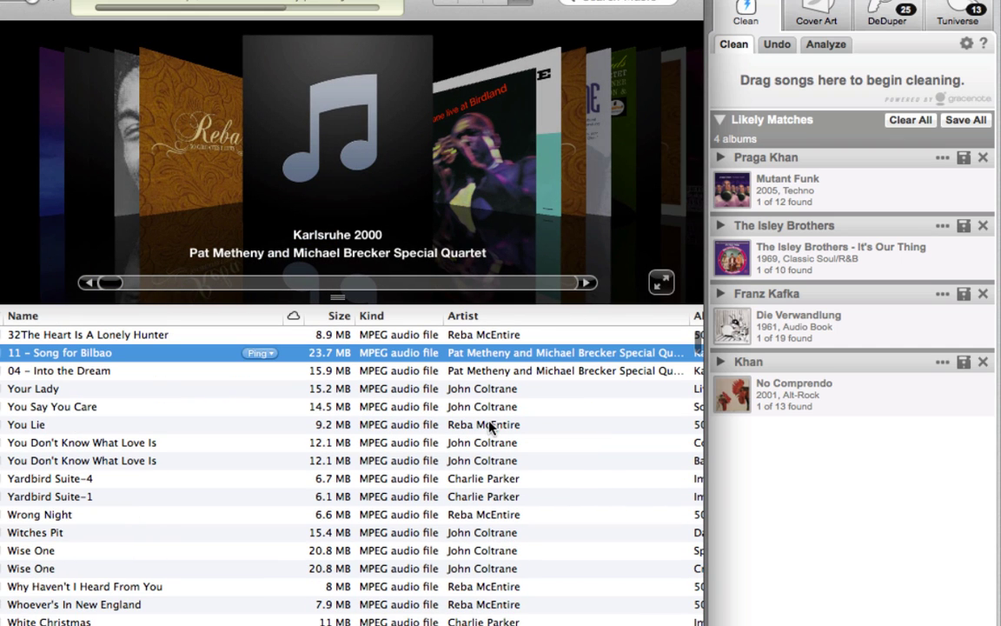
left_click(491, 406)
scroll(480, 411, "right", 3)
scroll(461, 415, "left", 3)
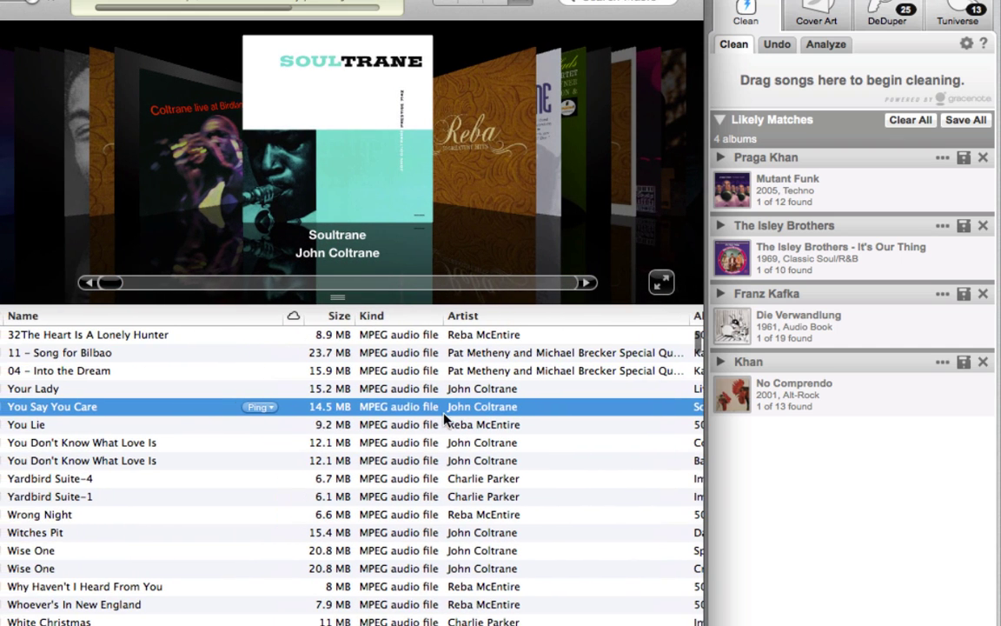
left_click(908, 121)
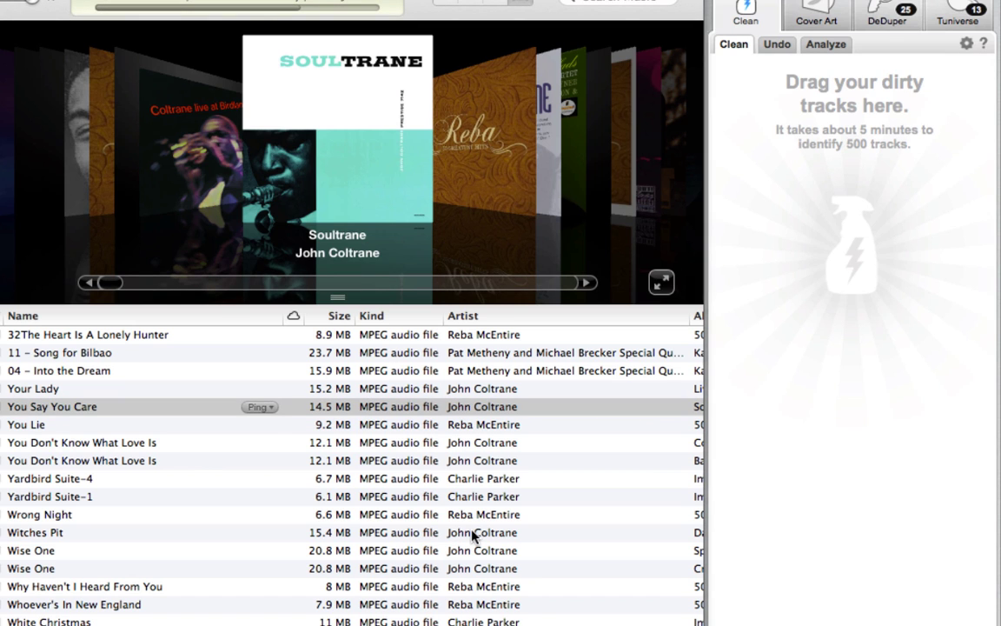
Step: Submit the John Coltrane song from the Dakar album to TuneUp for identification
scroll(257, 548, "right", 3)
scroll(257, 547, "right", 3)
left_click(309, 514)
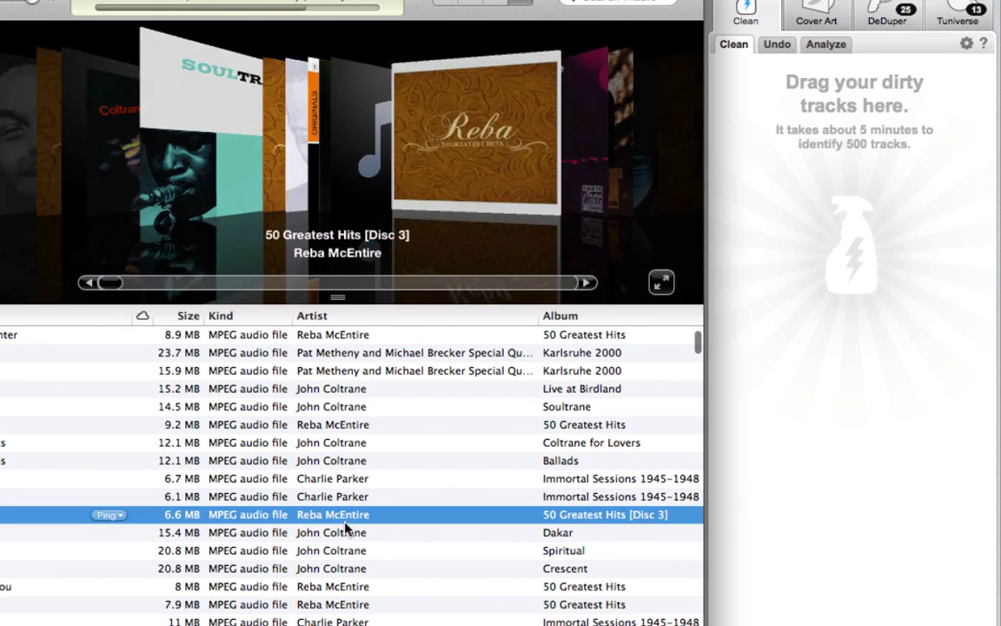
left_click(306, 533)
left_click_drag(306, 543, 860, 361)
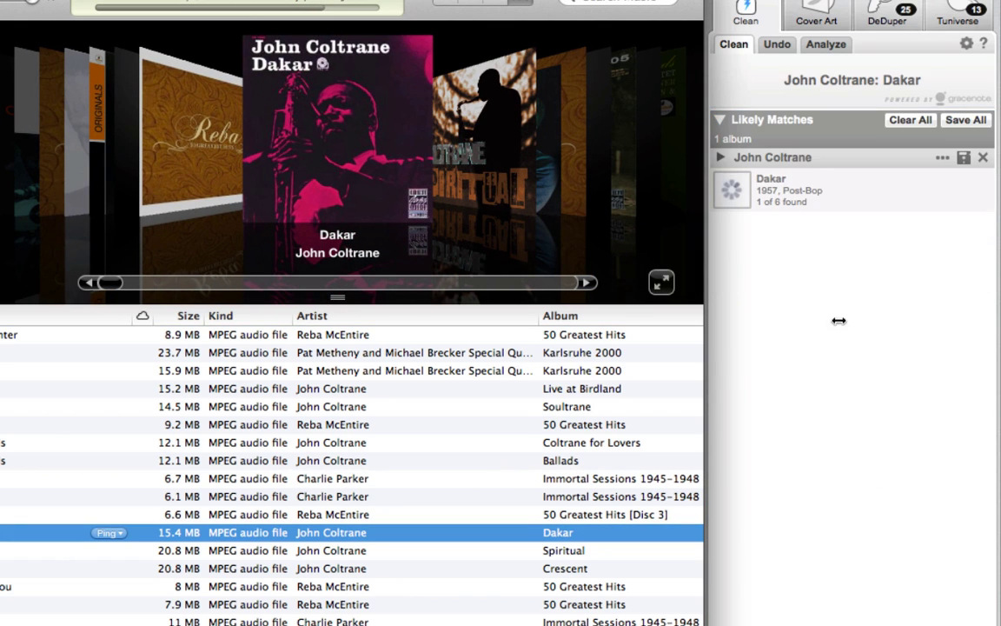
Step: Expand the track list of the Dakar match in TuneUp, and clear all likely matches
left_click(727, 165)
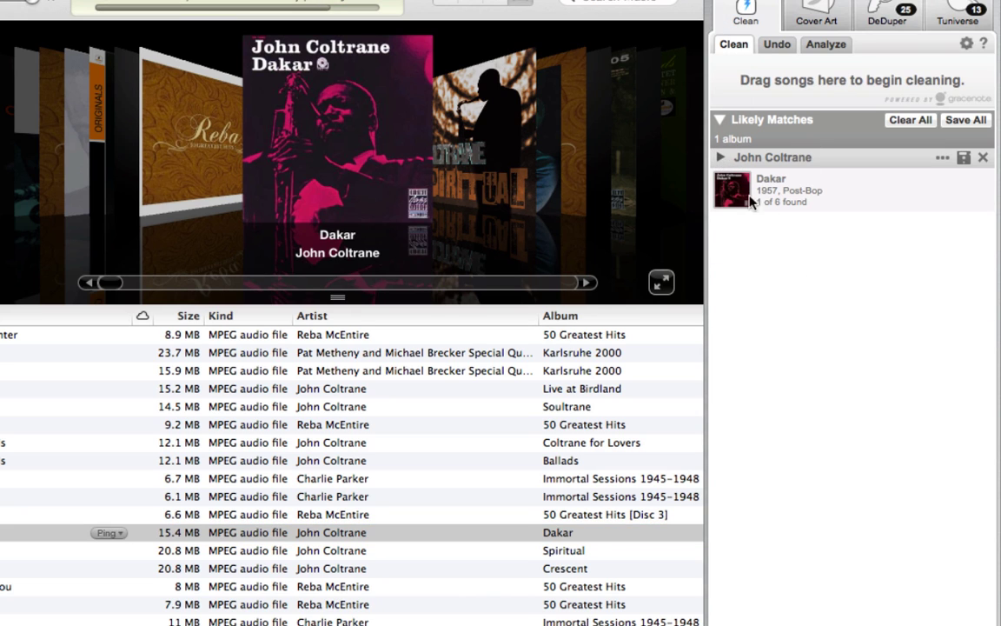
left_click(722, 159)
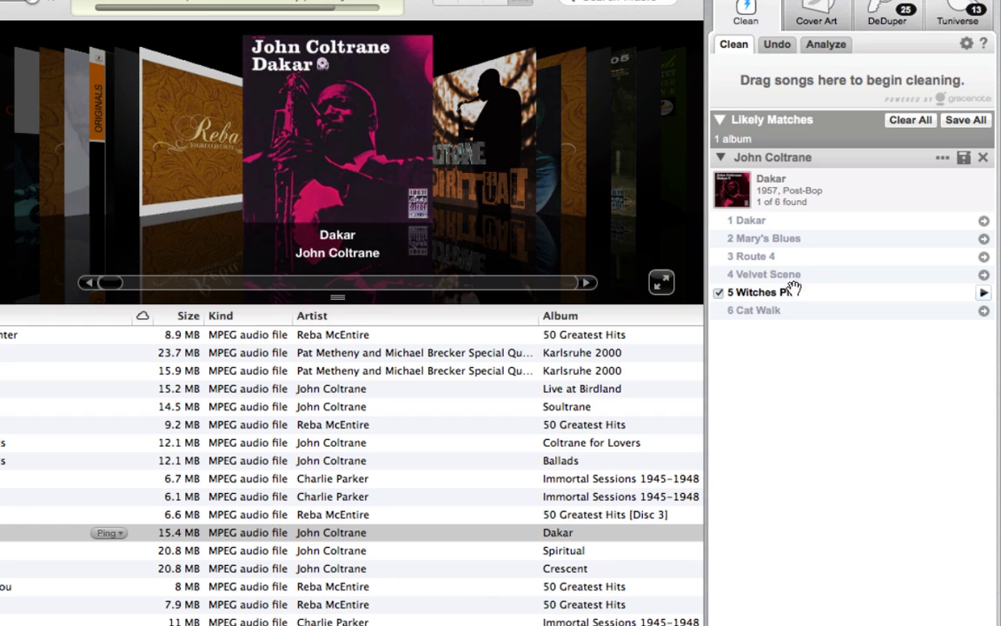
left_click(908, 127)
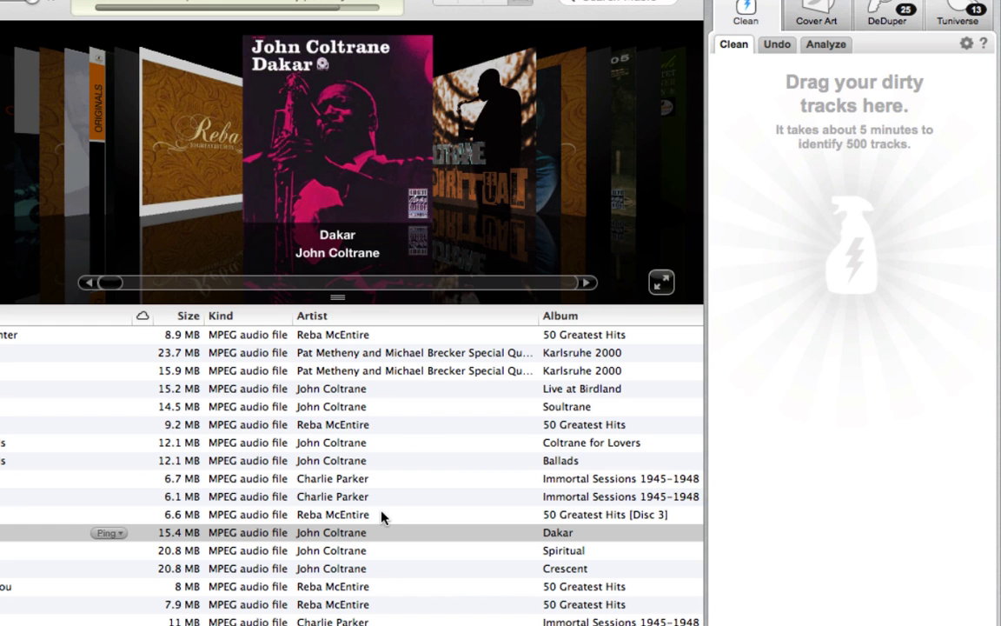
Step: Open the song information of John Coltrane's Tranesonic and empty its name, artist and year
scroll(381, 519, "down", 5)
scroll(380, 518, "left", 4)
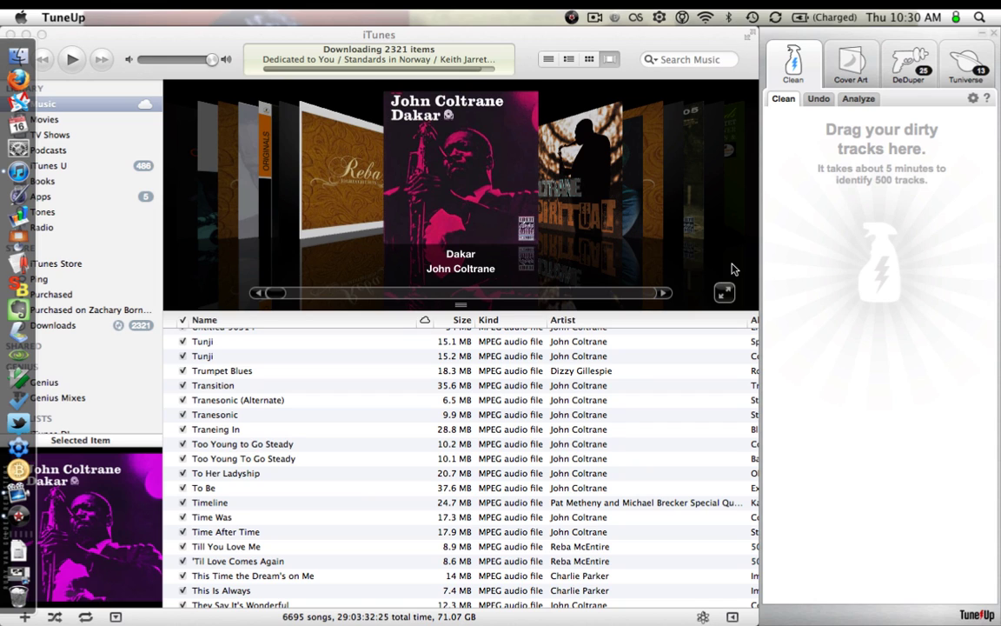
left_click(246, 424)
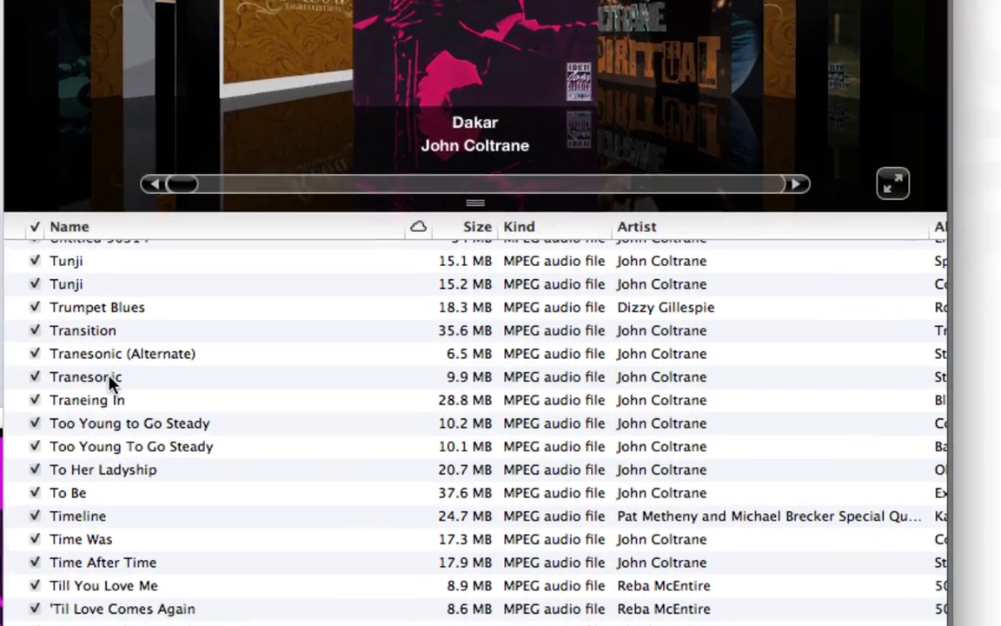
right_click(229, 417)
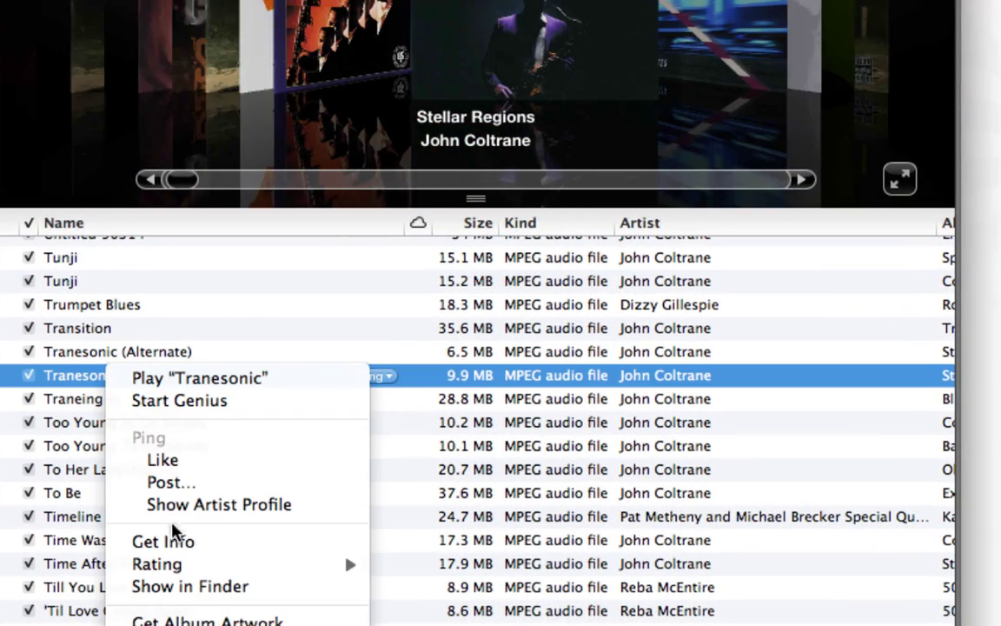
left_click(166, 542)
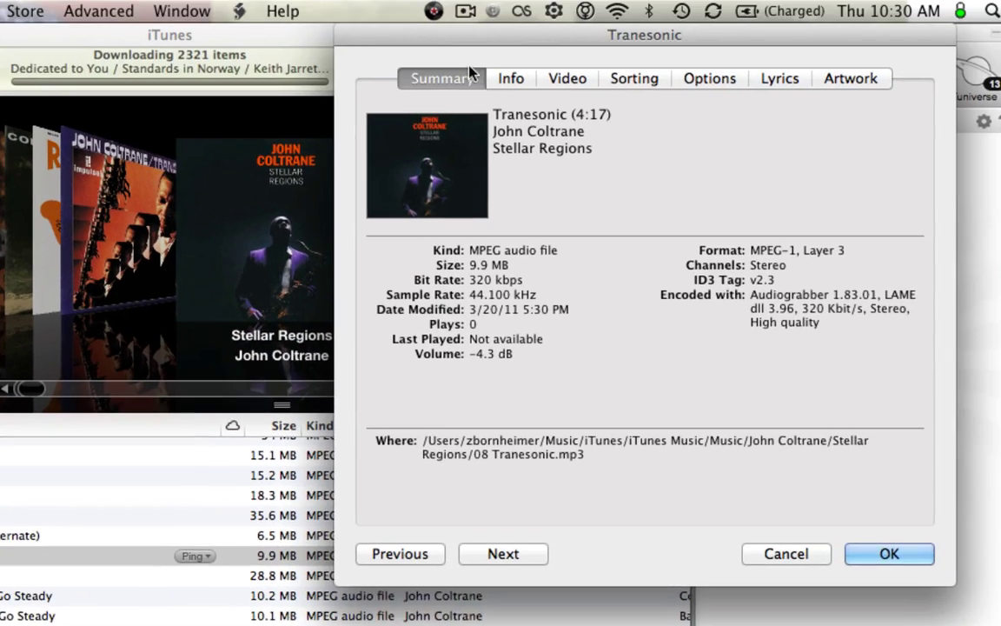
left_click(511, 80)
key("BackSpace")
key("Tab")
key("BackSpace")
key("Tab")
key("BackSpace")
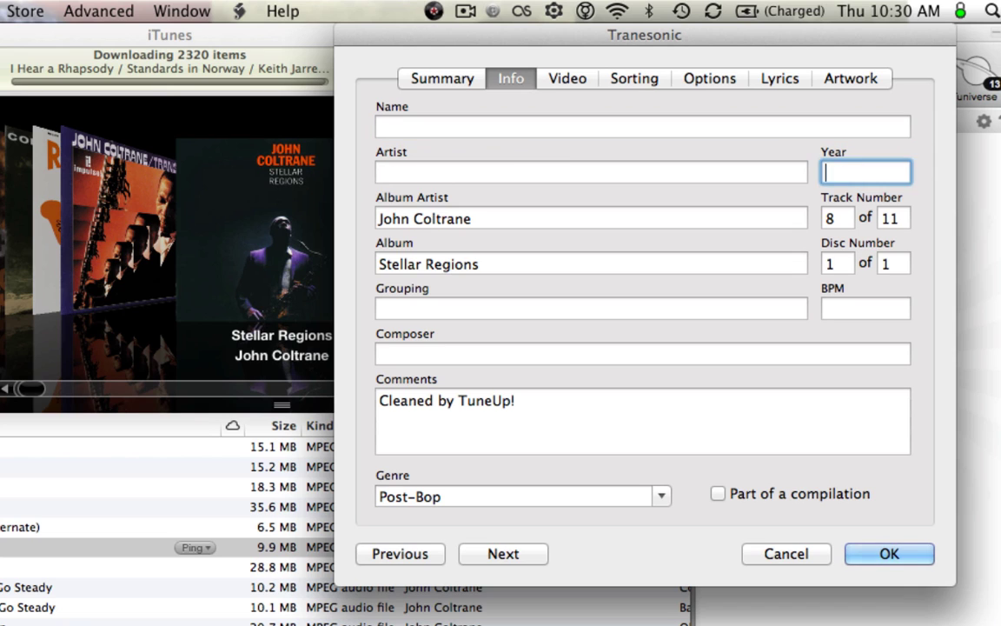
Step: Empty Tranesonic's album artist, track number, album, disc total, comments and genre
key("Tab")
key("BackSpace")
key("Tab")
key("BackSpace")
key("Tab")
key("Tab")
key("BackSpace")
key("Tab")
key("Tab")
key("BackSpace")
key("Tab")
key("Tab")
key("Tab")
key("BackSpace")
key("Tab")
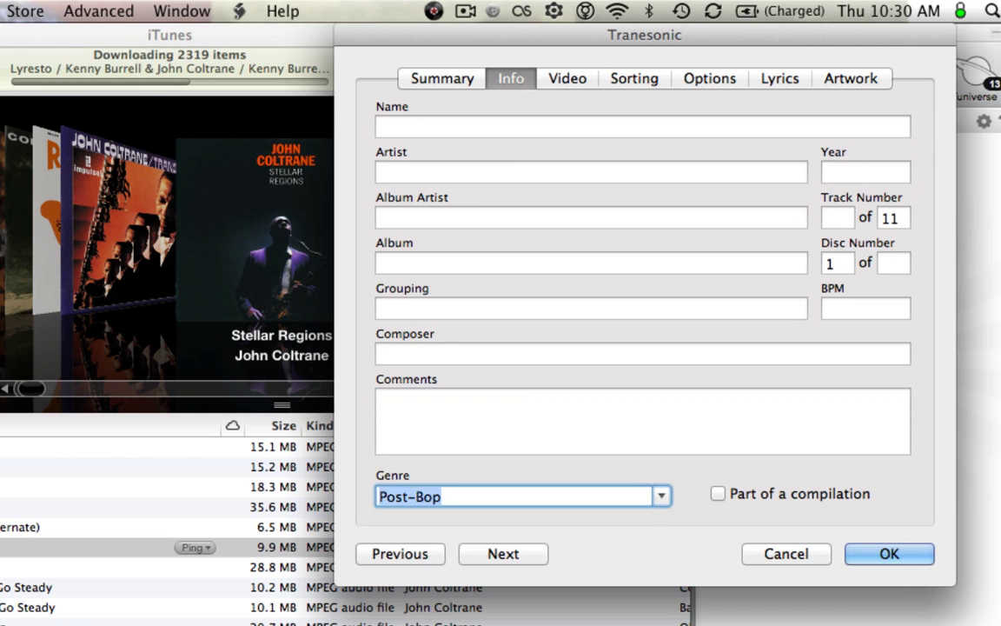
key("BackSpace")
Step: Empty Tranesonic's track total and disc number, and save the song information
double_click(894, 217)
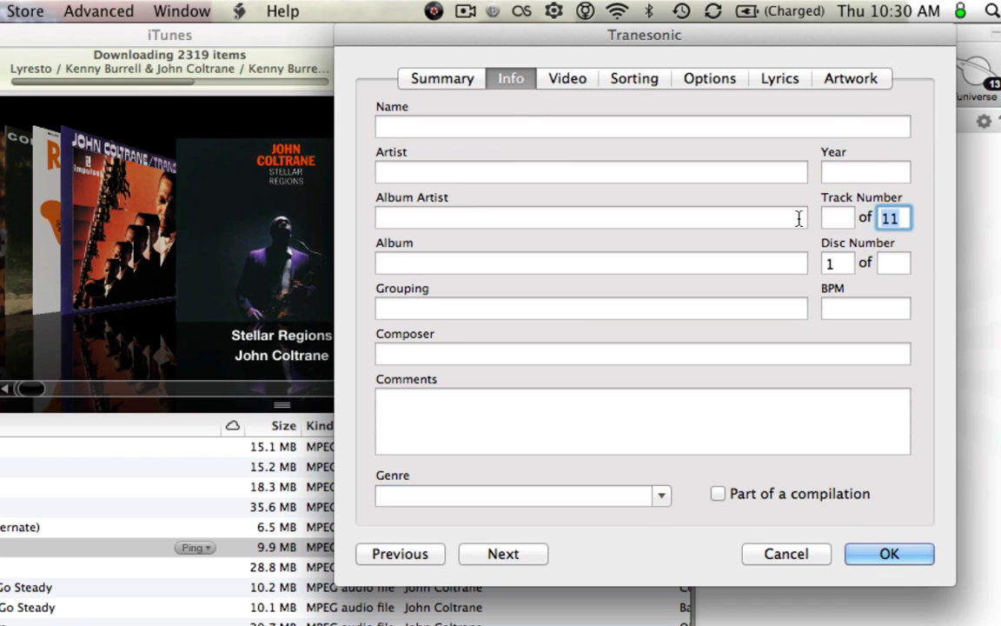
key("BackSpace")
key("Tab")
key("shift+Tab")
key("BackSpace")
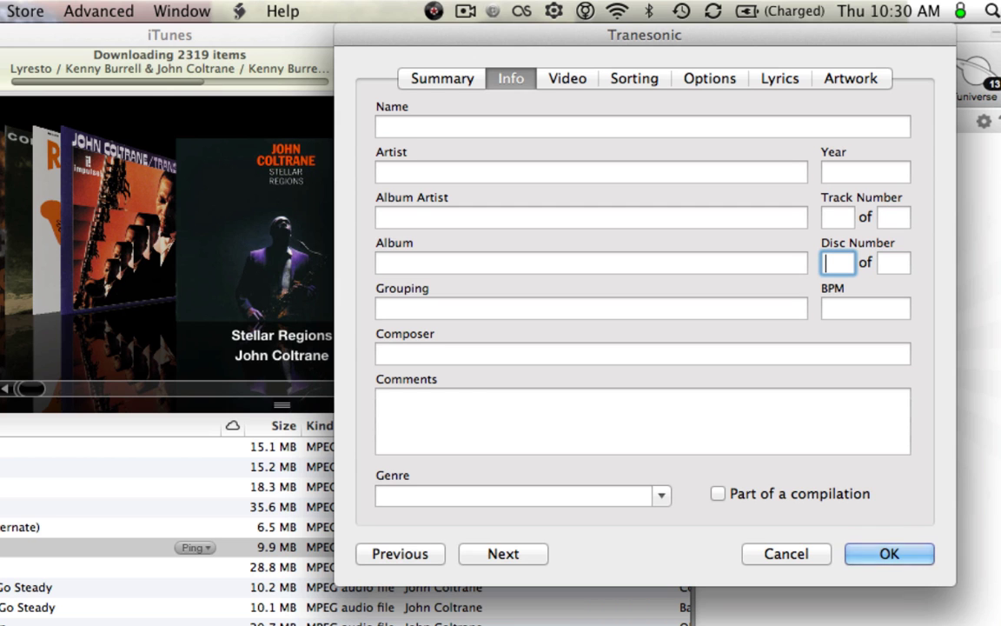
key("Return")
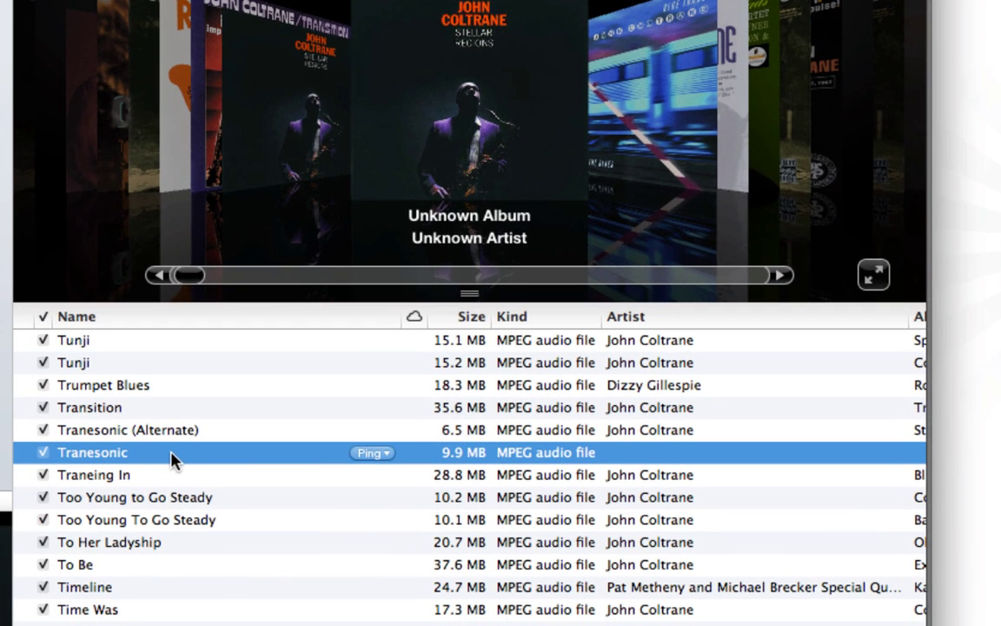
Step: Reopen Tranesonic's song information, replace its name with "skadl", and save it
right_click(172, 461)
left_click(232, 611)
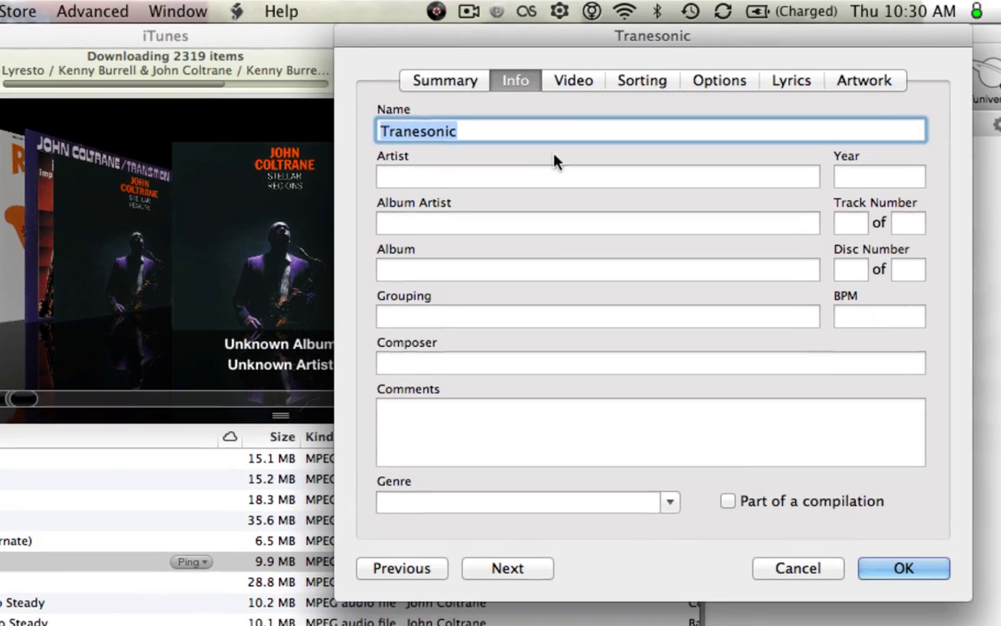
type("skadl")
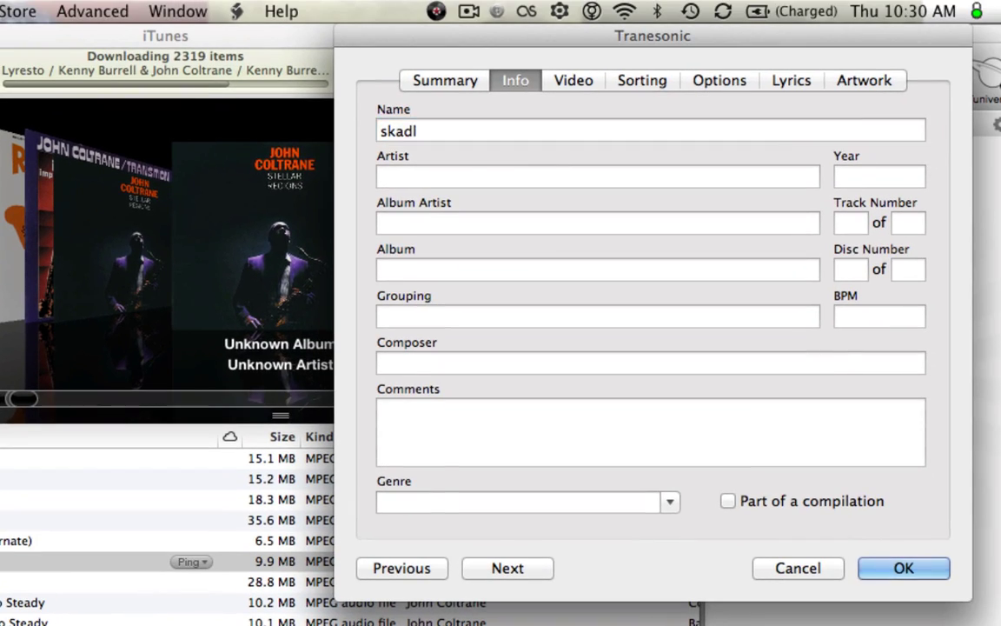
key("Return")
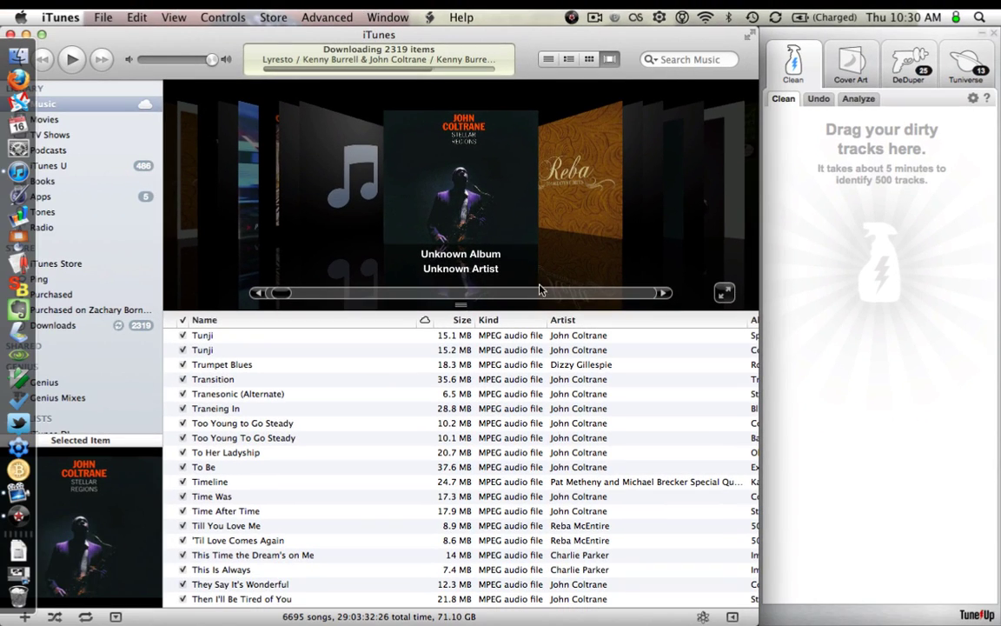
Step: Search the music library for "s"
left_click(713, 58)
type("sk")
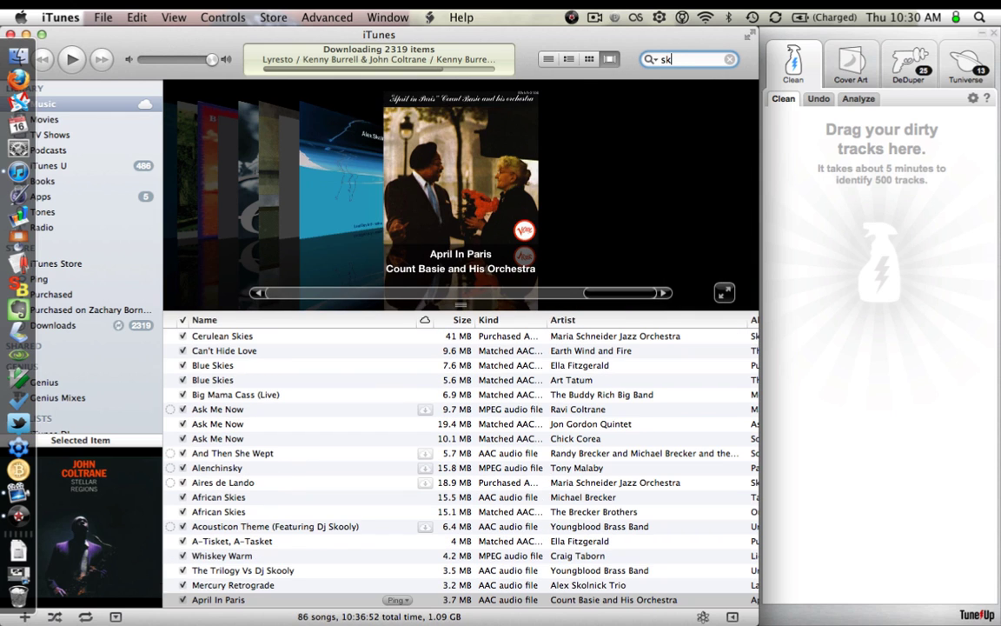
key("BackSpace")
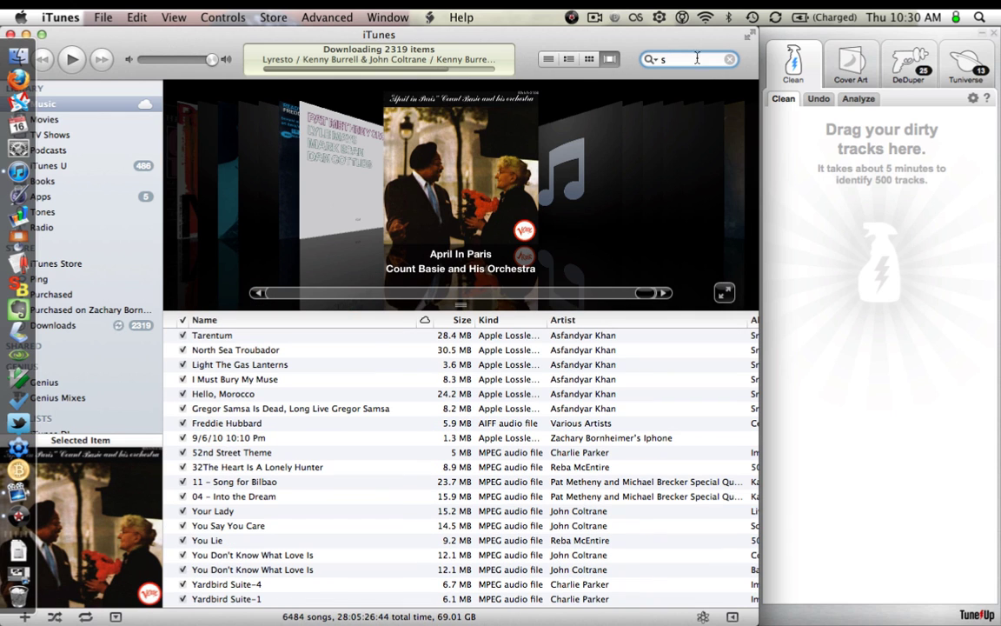
Step: Find the renamed song skadl among the search results and add it to TuneUp for cleaning
scroll(279, 522, "up", 20)
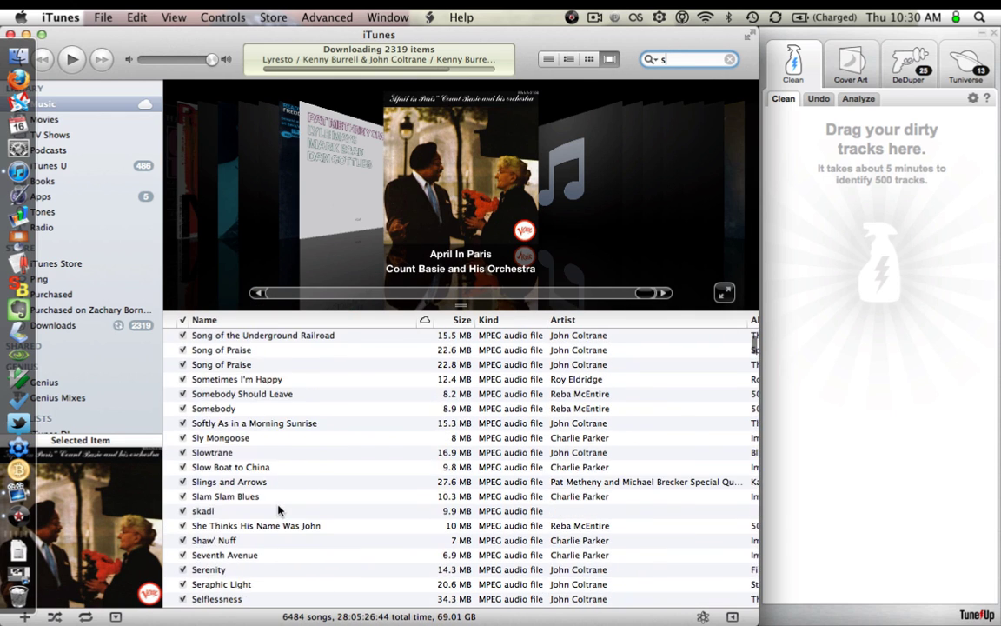
scroll(278, 511, "down", 3)
scroll(279, 512, "up", 10)
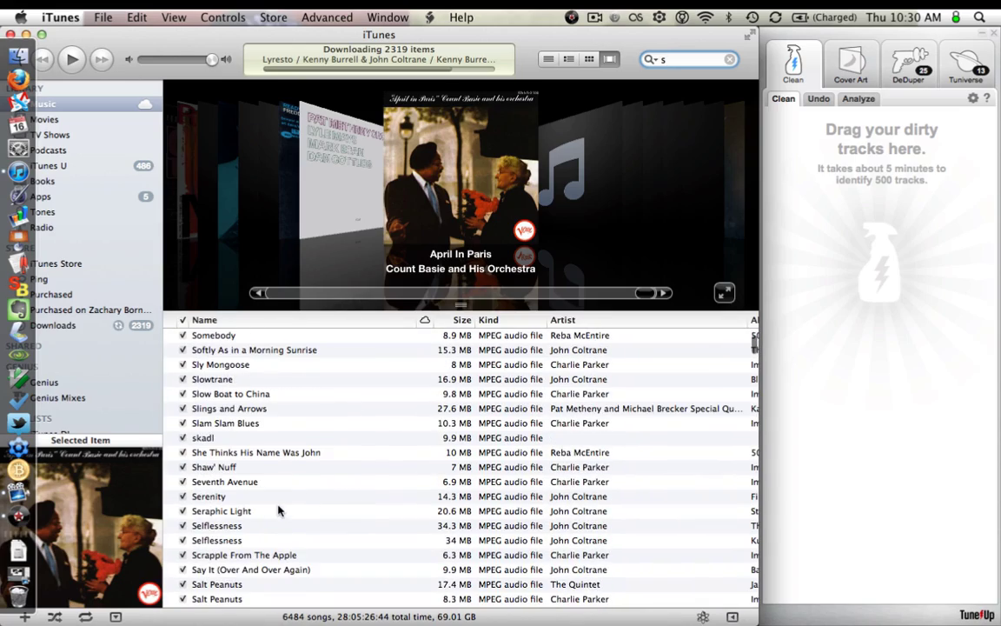
scroll(260, 479, "up", 3)
scroll(226, 470, "down", 1)
left_click(252, 524)
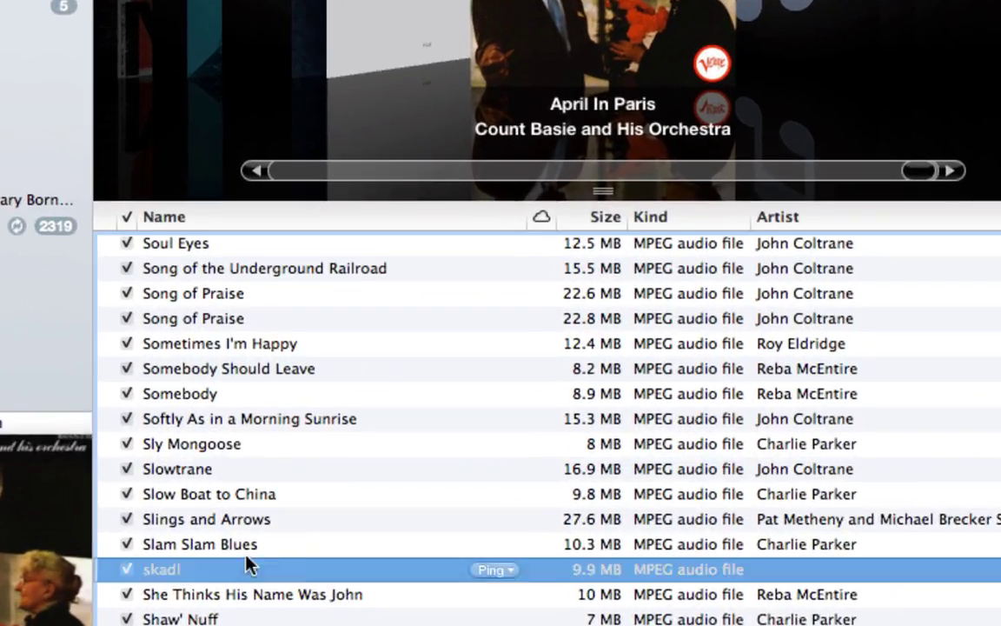
left_click_drag(247, 565, 1000, 352)
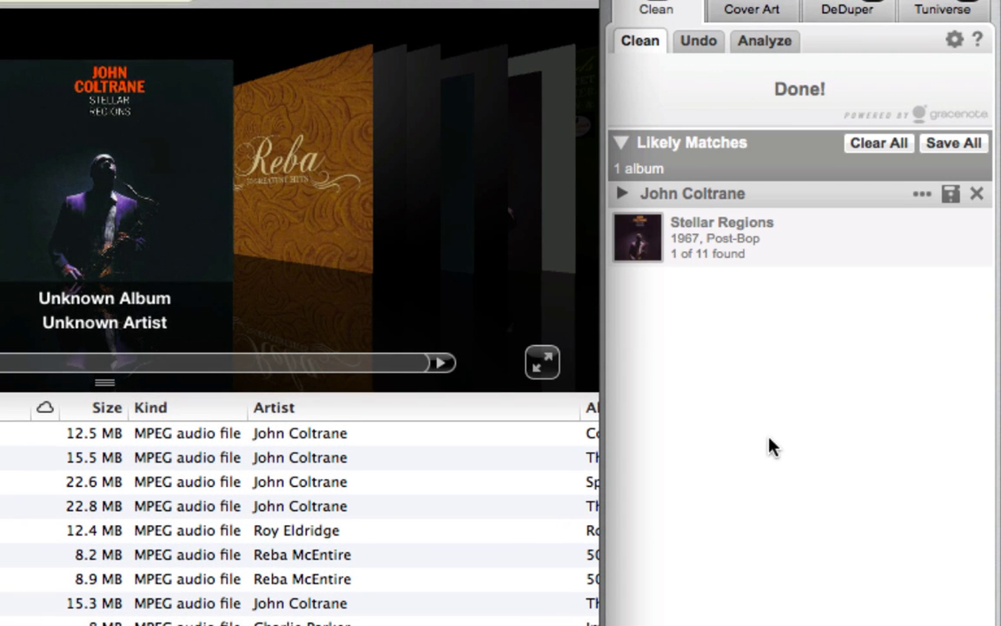
Step: Expand the track list of the Stellar Regions match in TuneUp, and save all likely matches
left_click(622, 194)
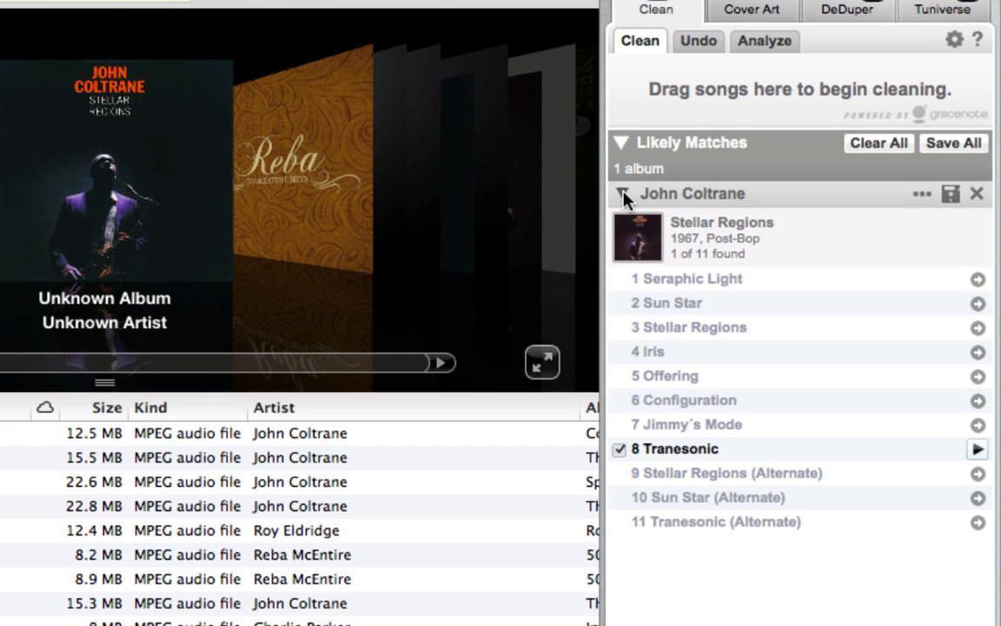
right_click(840, 450)
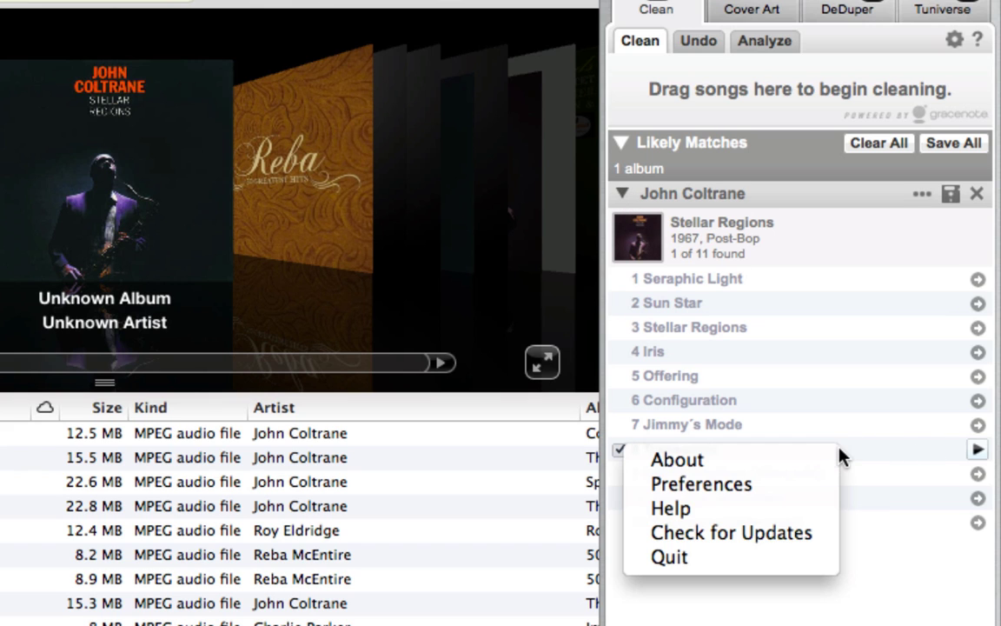
left_click(869, 472)
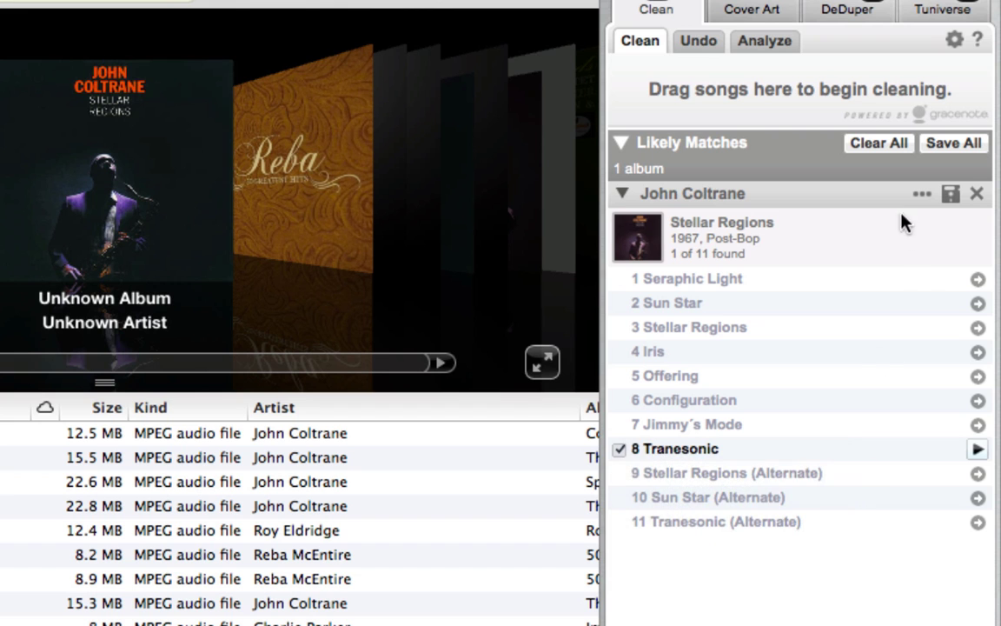
left_click(954, 143)
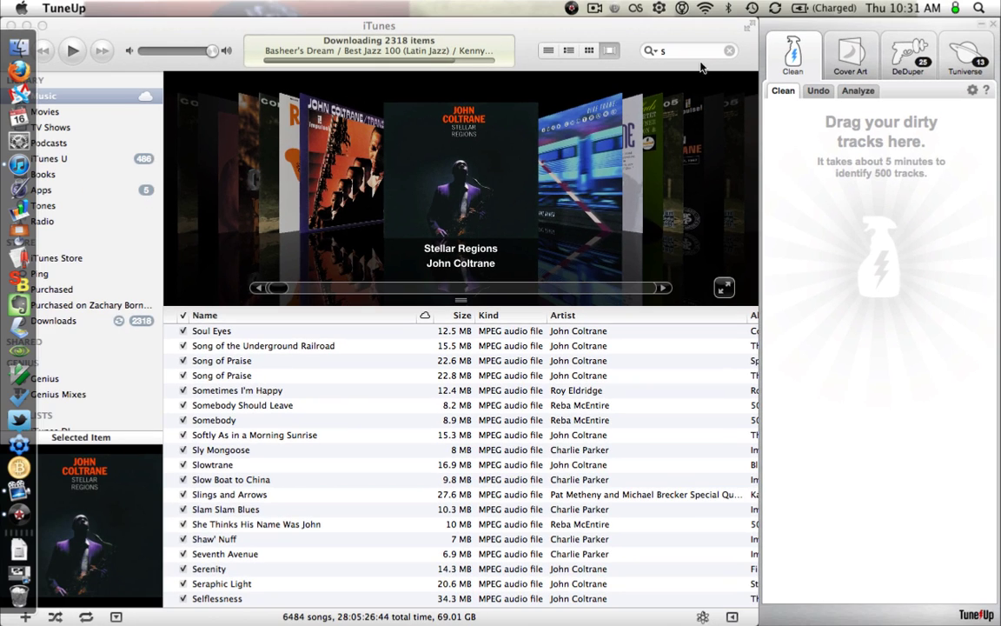
Step: Clear the music search and look through the library's song list and its columns
left_click(730, 50)
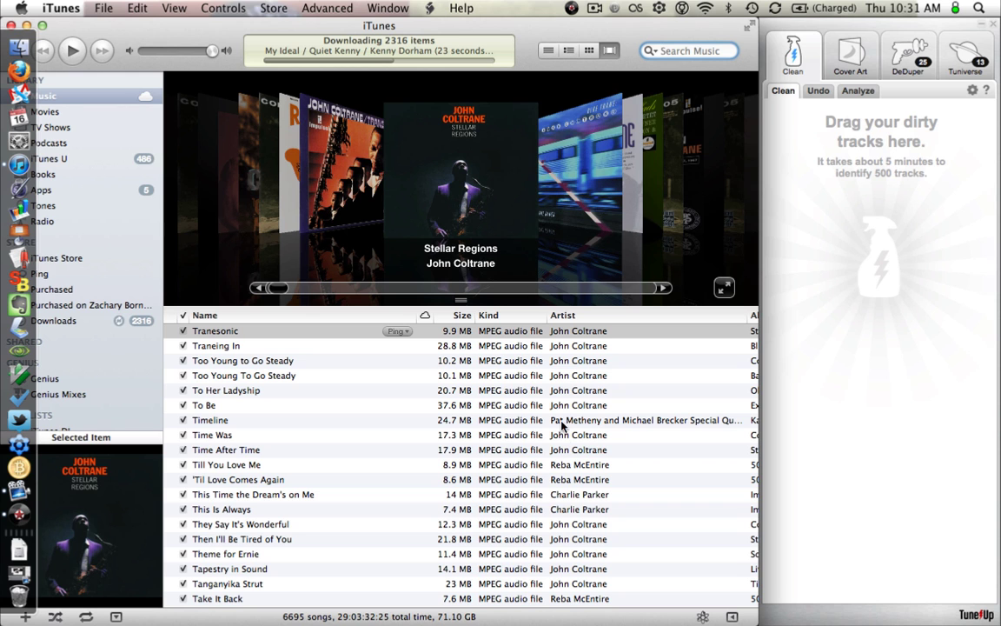
scroll(554, 480, "up", 20)
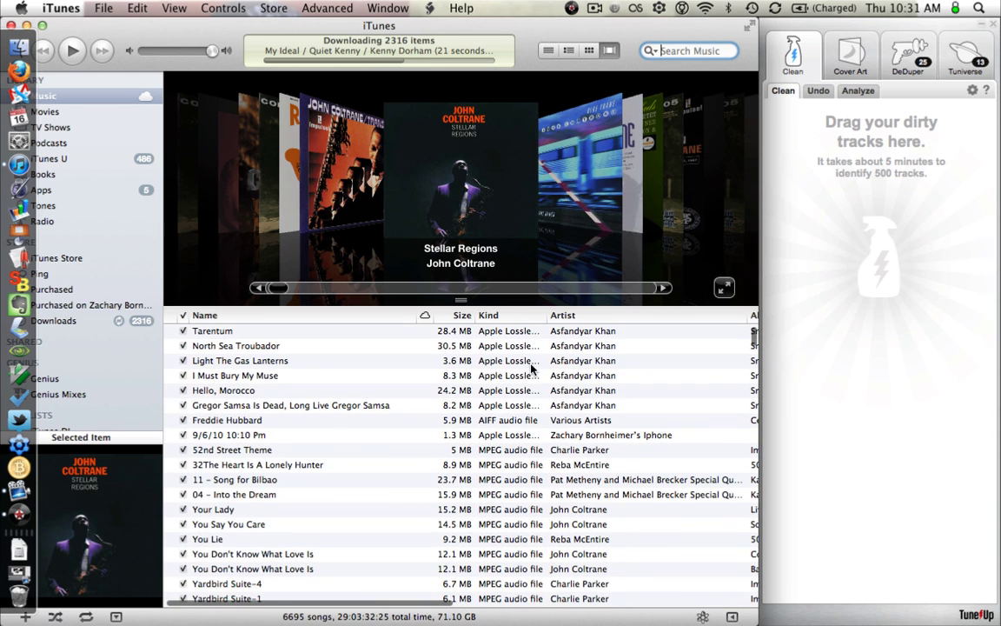
scroll(543, 417, "right", 10)
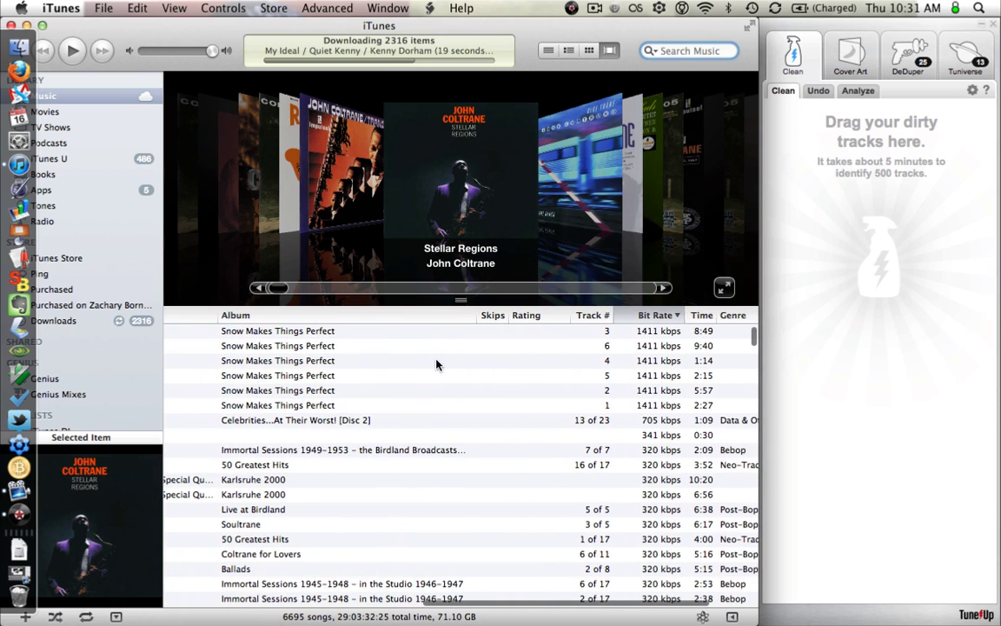
scroll(433, 364, "left", 10)
scroll(433, 365, "down", 1)
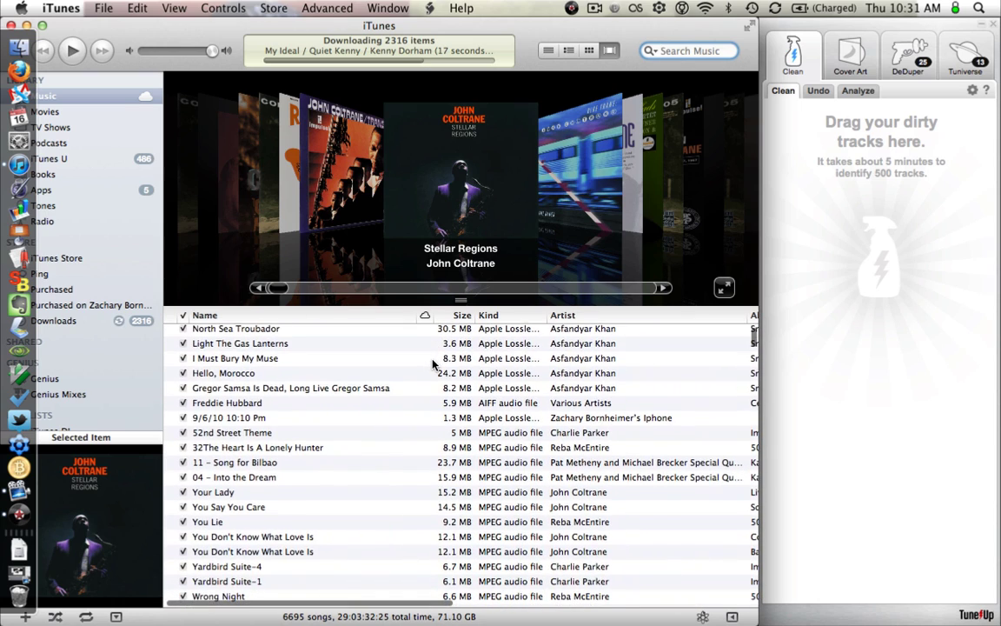
scroll(433, 364, "up", 2)
Step: Close TuneUp, then move the iTunes window clear of the Dock and widen it to the screen edge
left_click(944, 207)
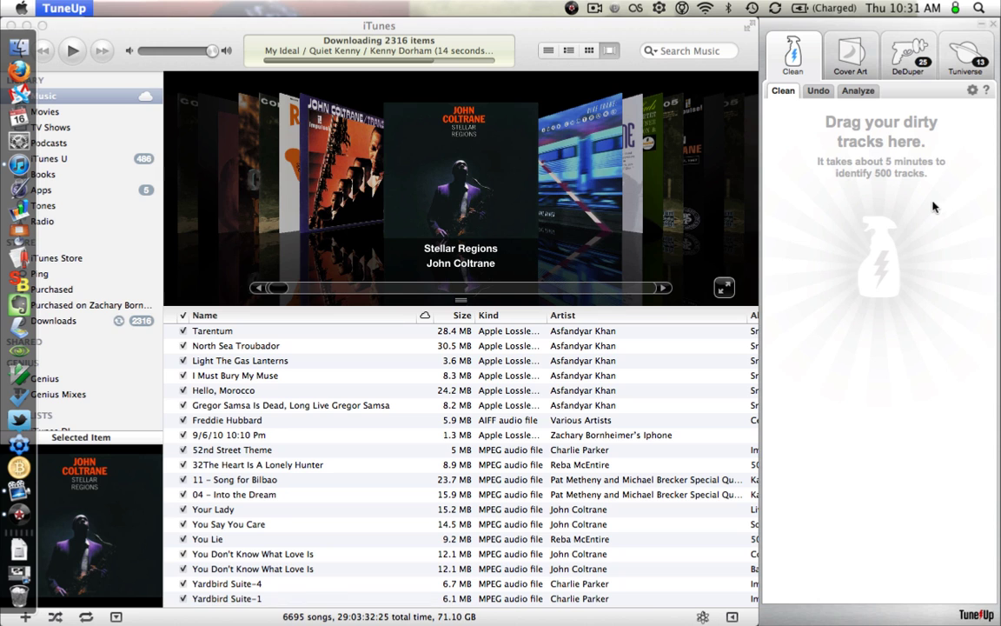
left_click(597, 37)
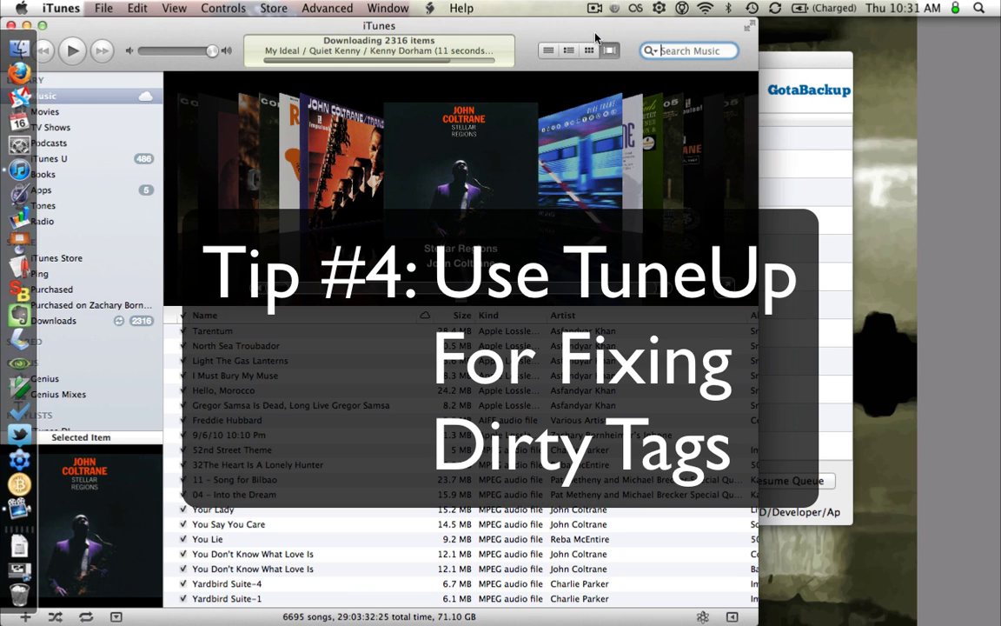
left_click_drag(597, 38, 635, 32)
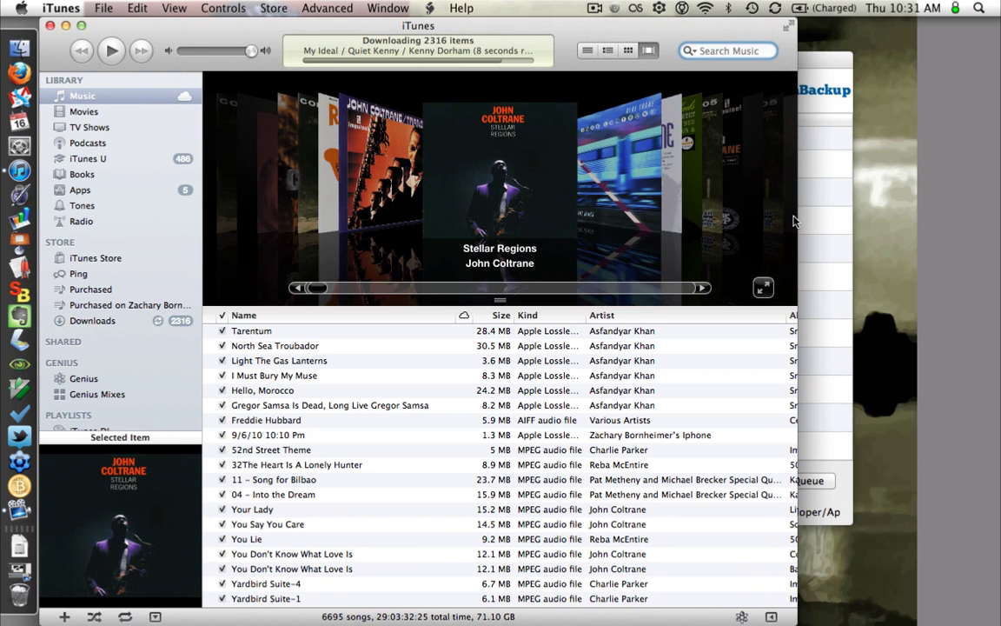
left_click_drag(797, 204, 998, 265)
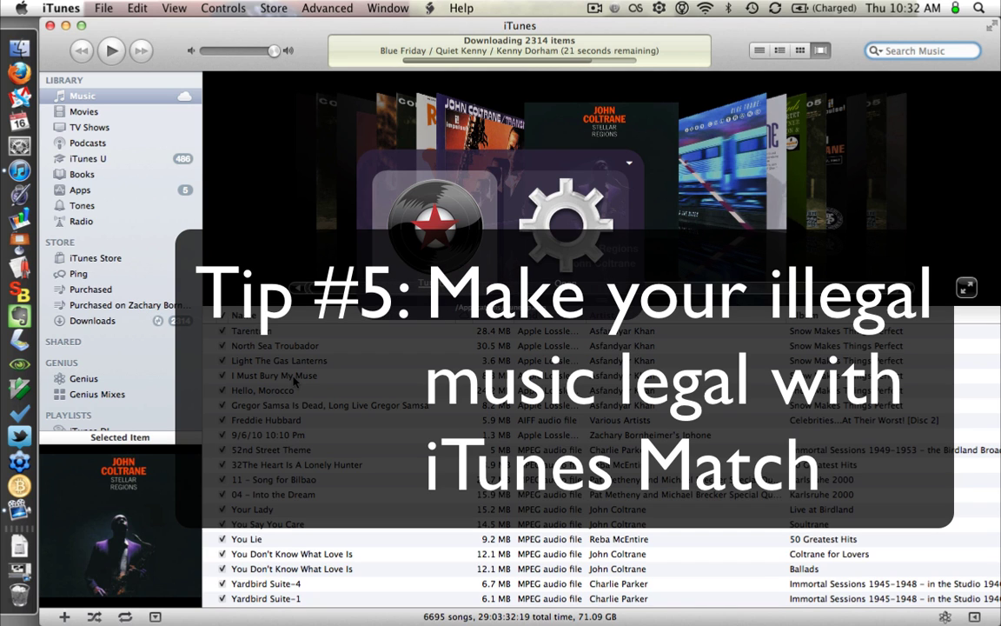
type("dow")
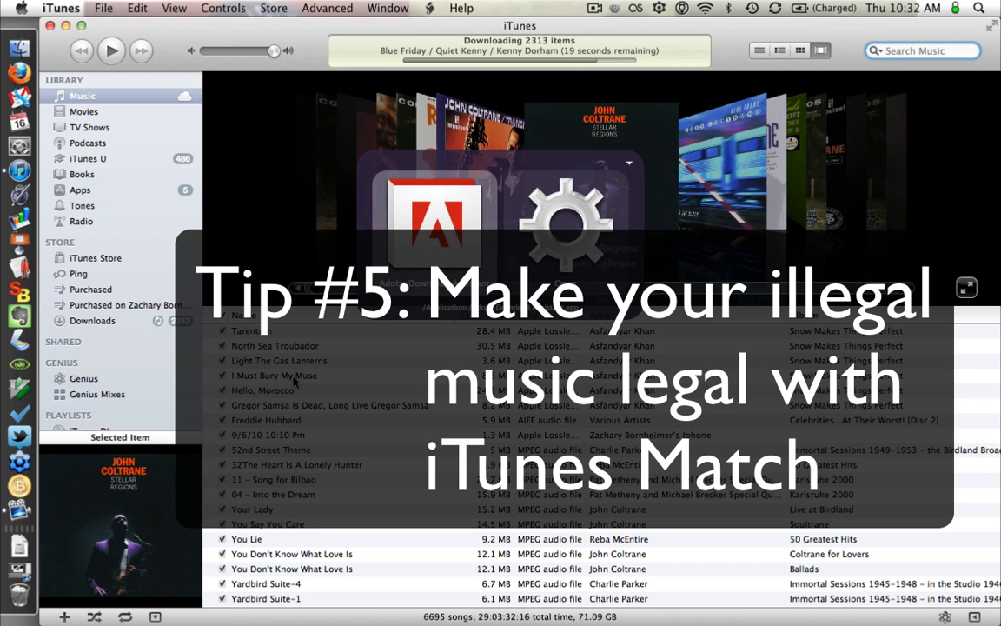
type("de")
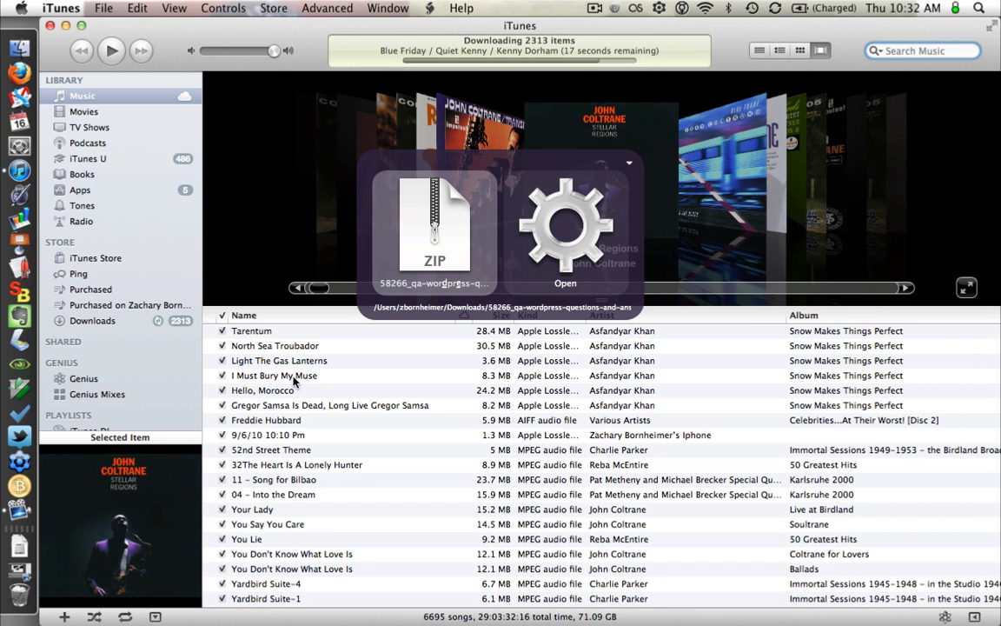
key("Return")
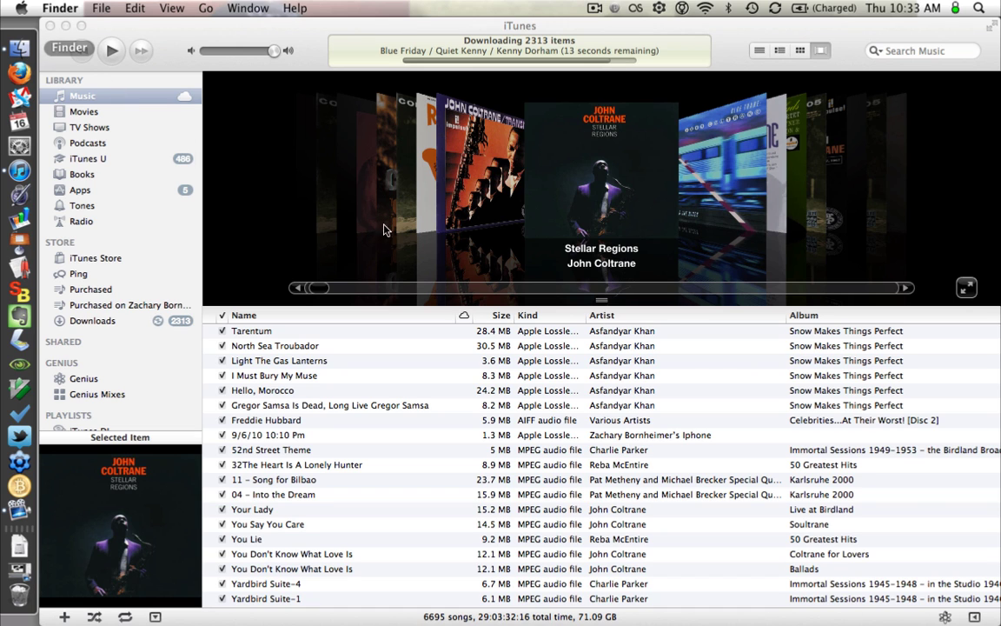
Step: Launch Dupin from the Applications folder in Finder, and close the Finder window
left_click(21, 45)
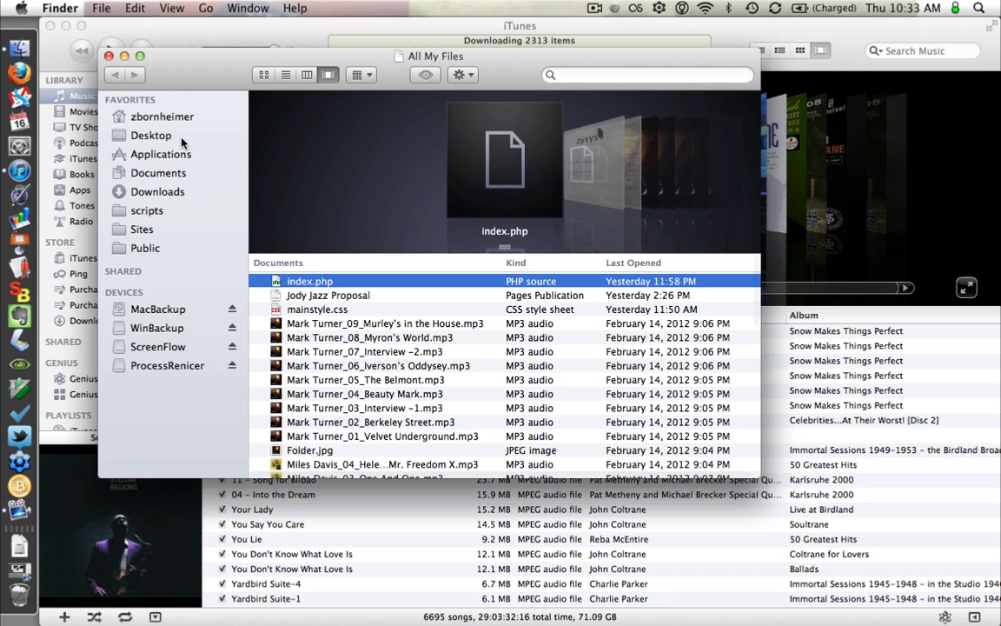
left_click(158, 154)
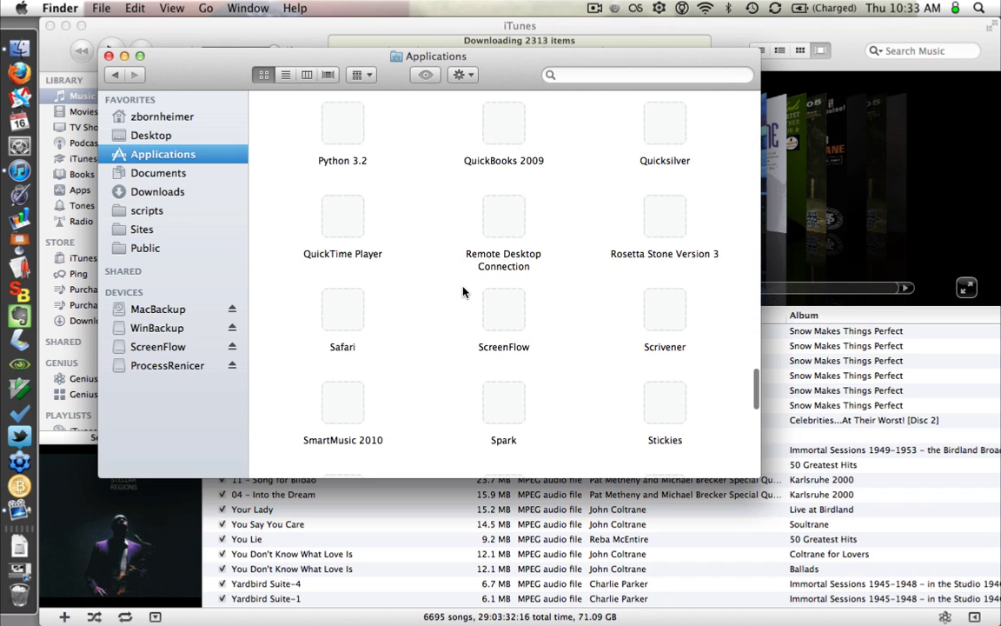
key("d")
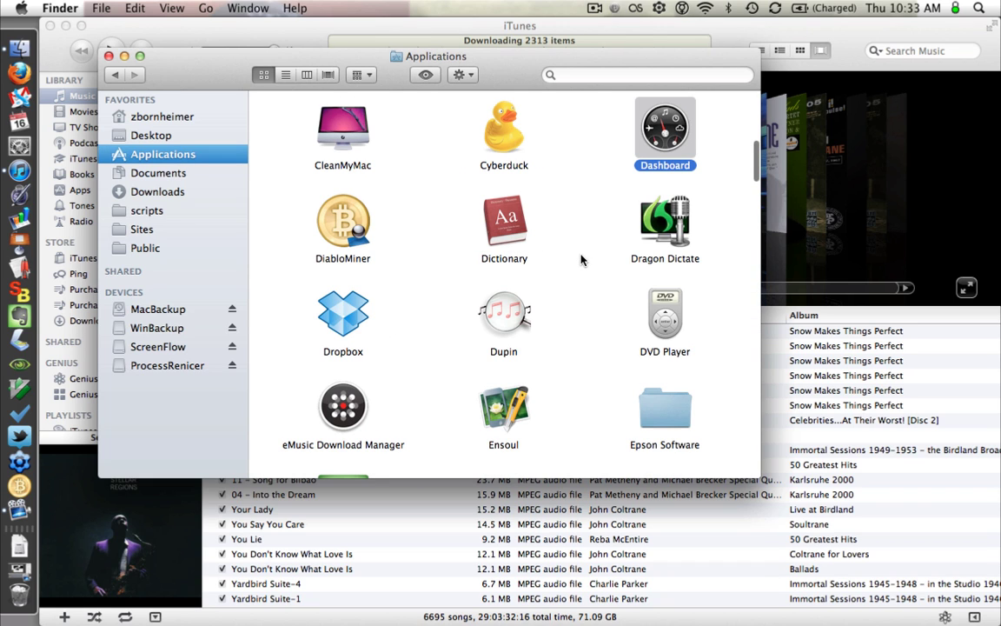
double_click(519, 322)
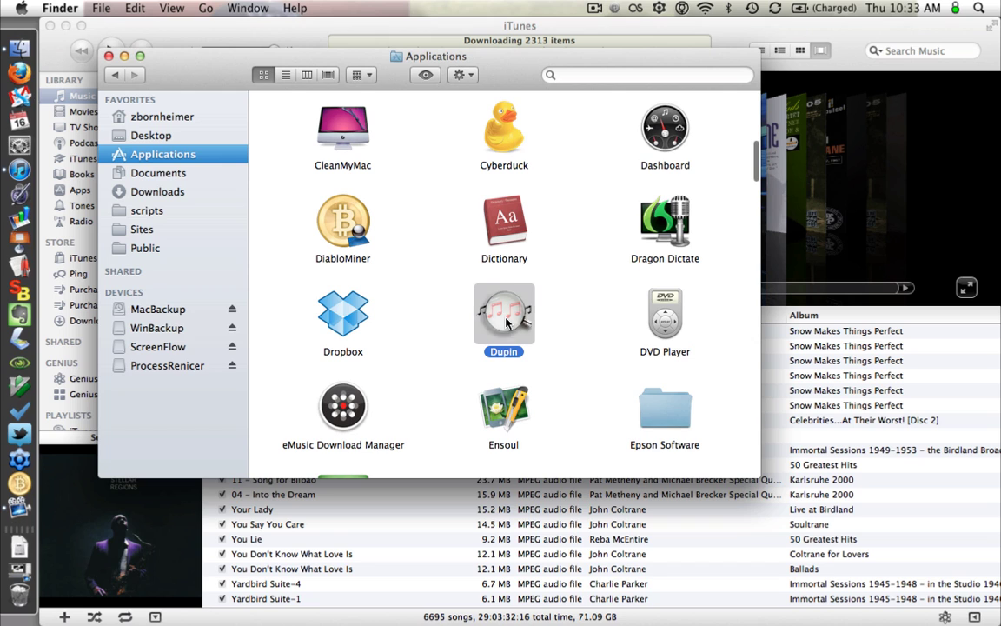
left_click(394, 313)
key("super+w")
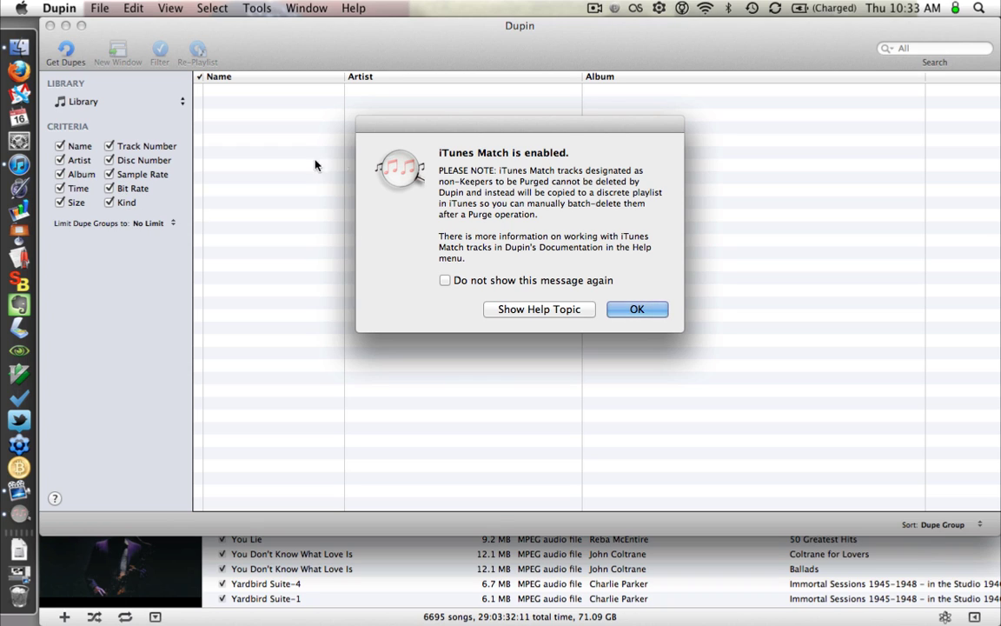
Step: Dismiss the iTunes Match notice in Dupin, and start the offered 2.4.2 update but cancel its download
left_click(637, 310)
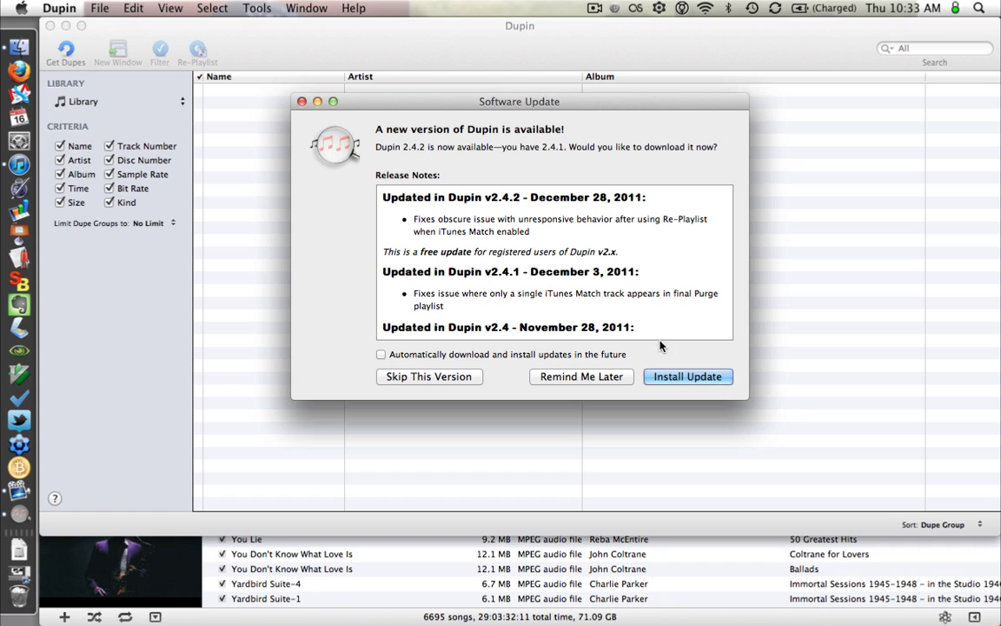
left_click(687, 376)
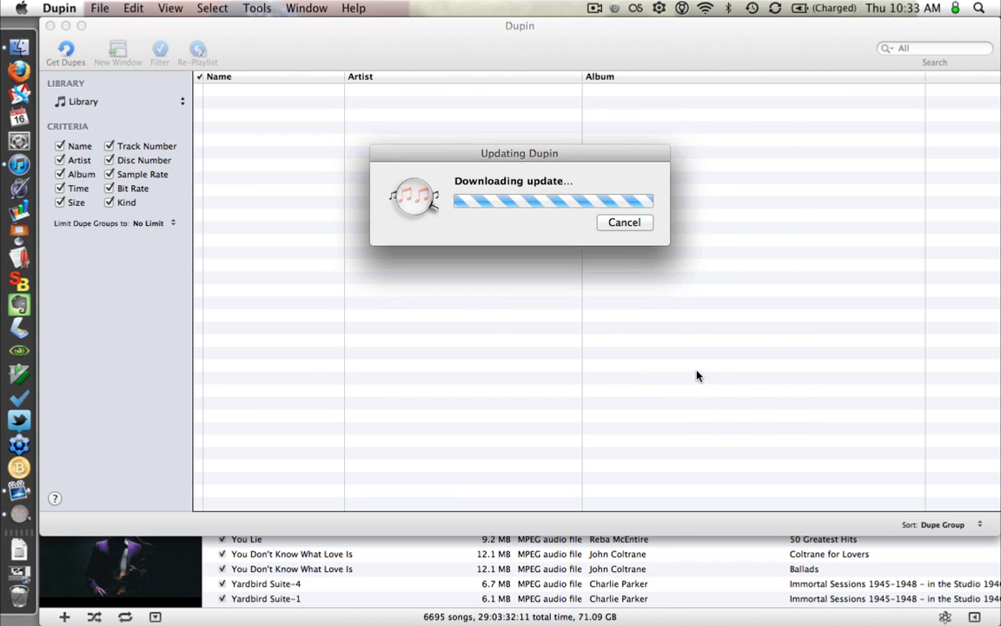
left_click(620, 225)
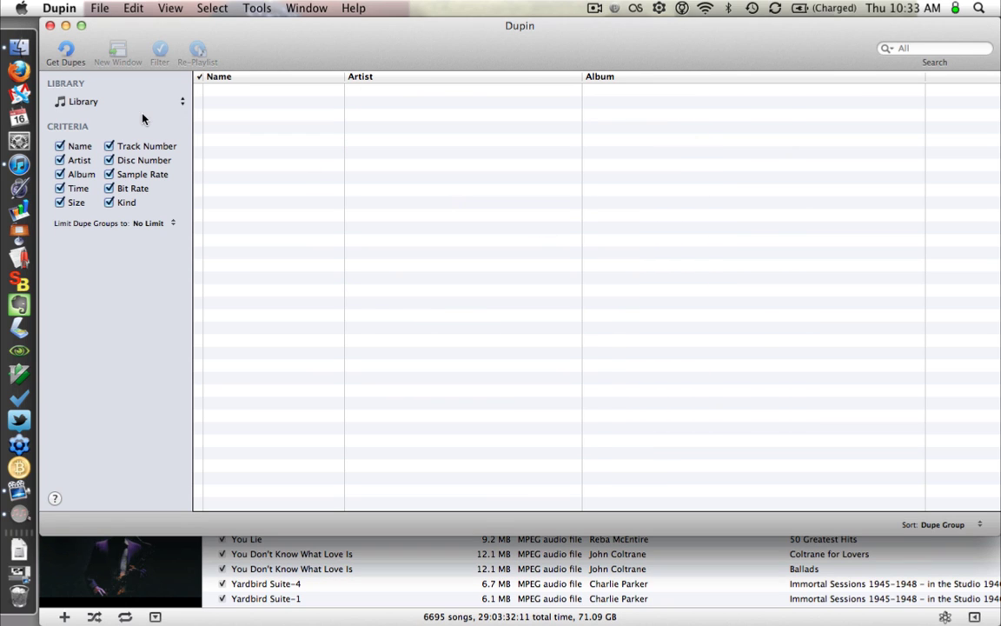
Step: Get the duplicates from the whole library with all criteria enabled, select all keepers, and look through the selected tracks
left_click(69, 62)
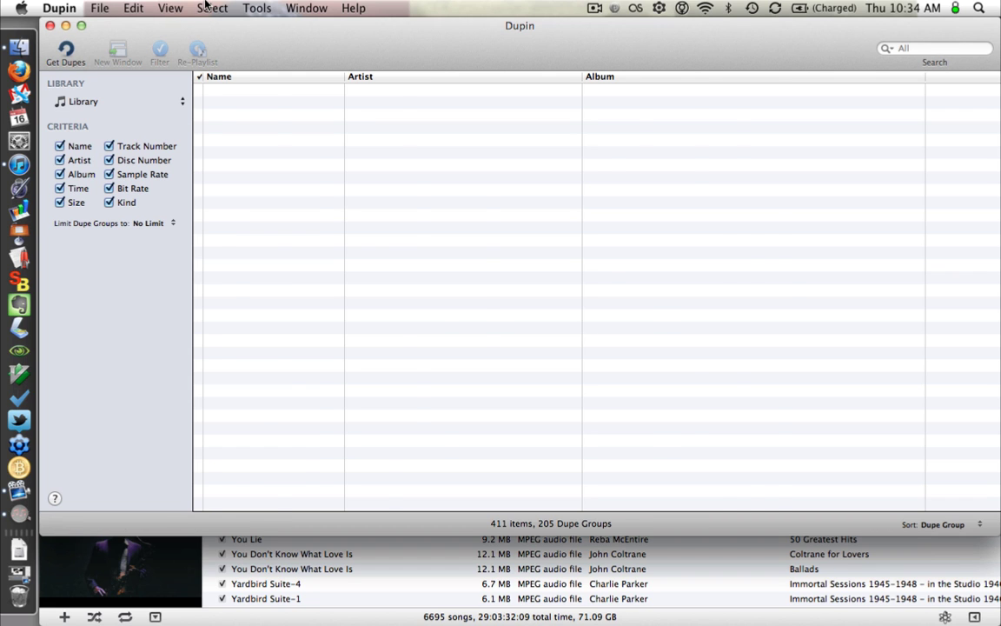
left_click(208, 8)
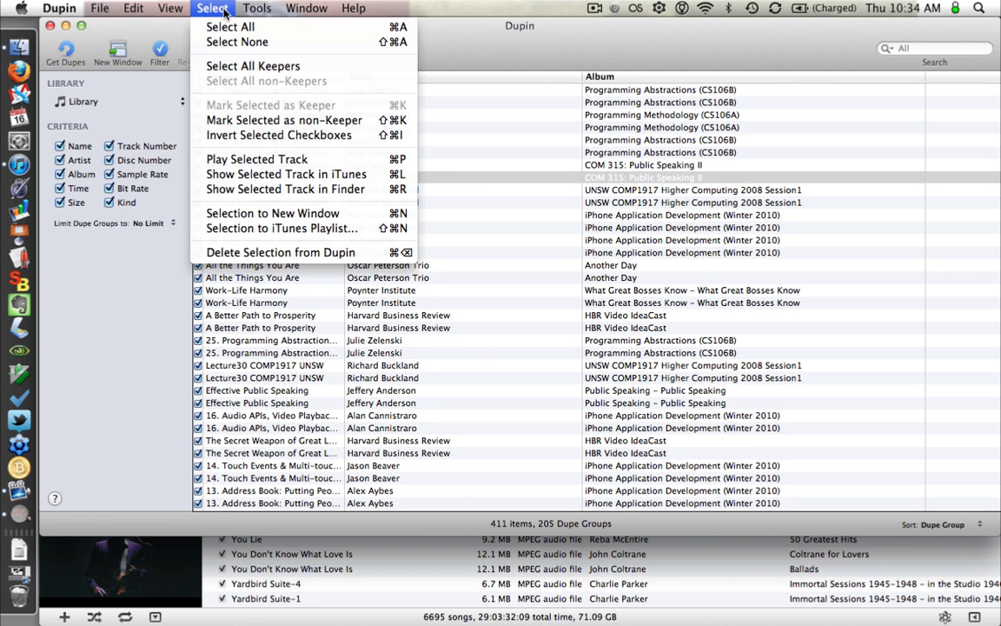
left_click(233, 67)
left_click(195, 8)
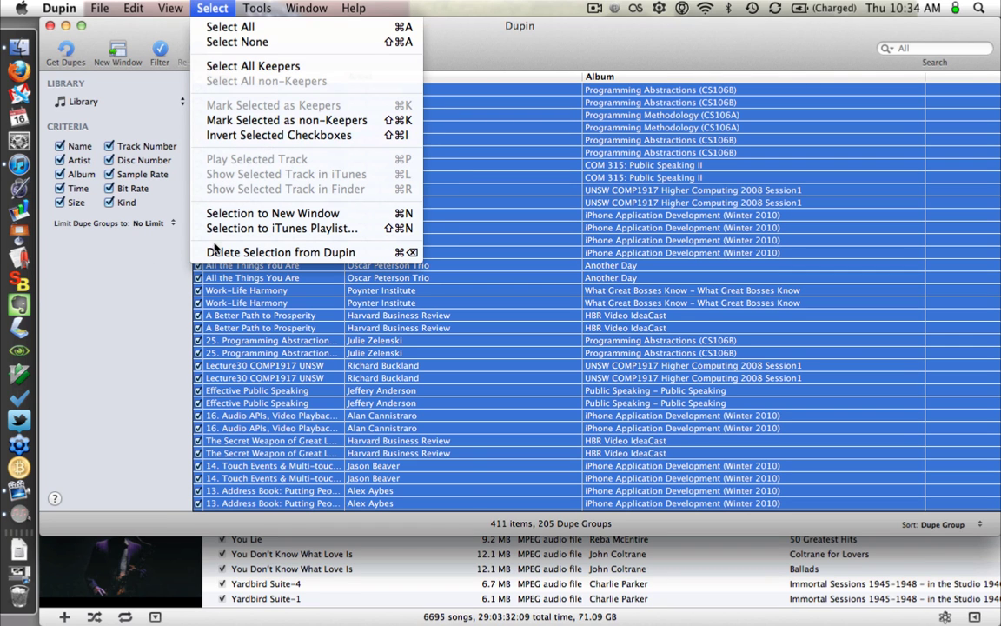
left_click(143, 296)
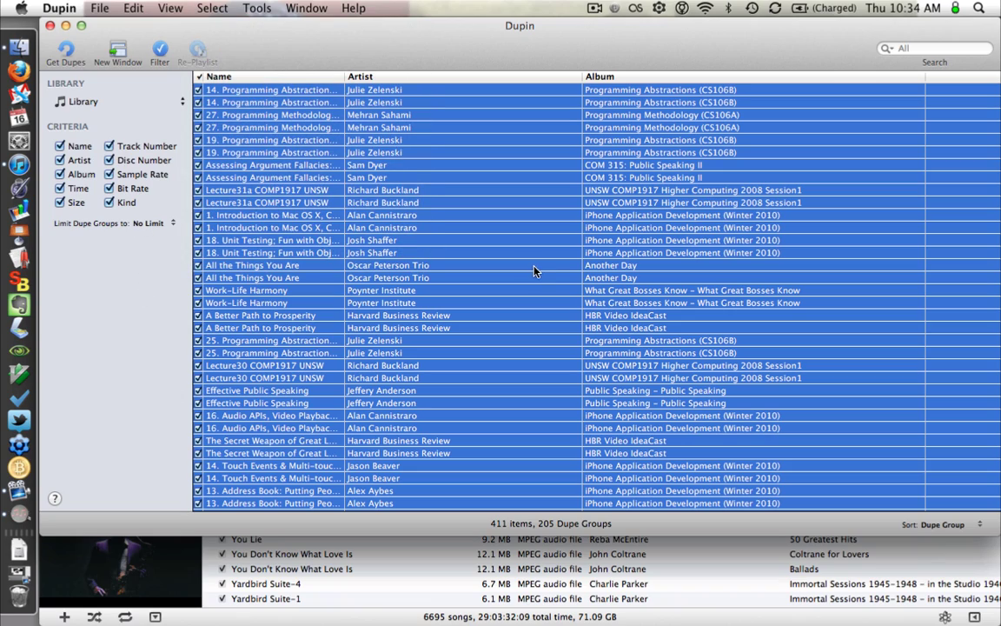
scroll(534, 272, "down", 15)
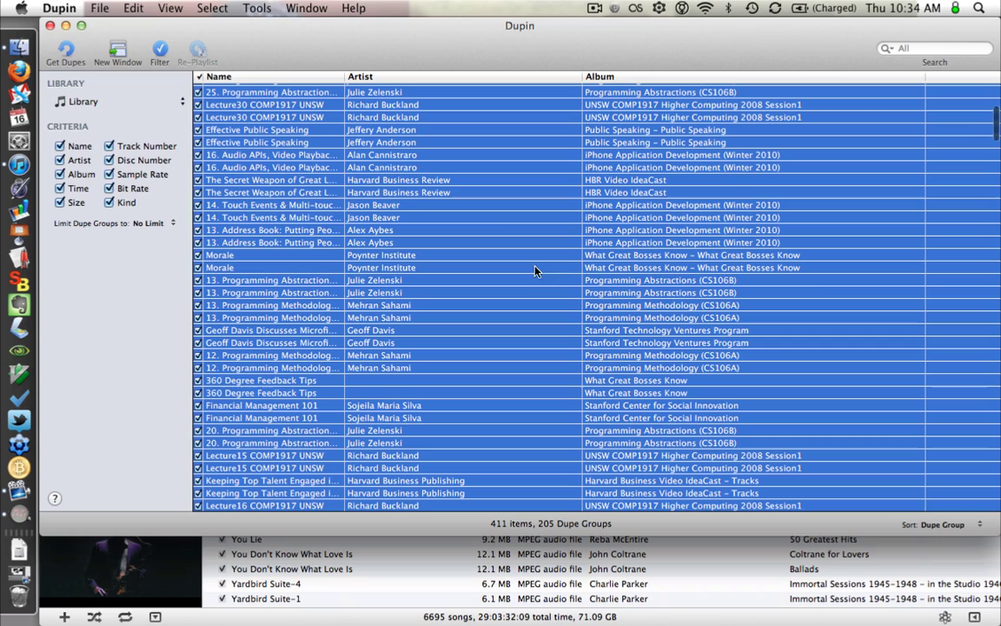
Step: View Dupin's version and copyright information, and close the About window
left_click(58, 9)
left_click(66, 27)
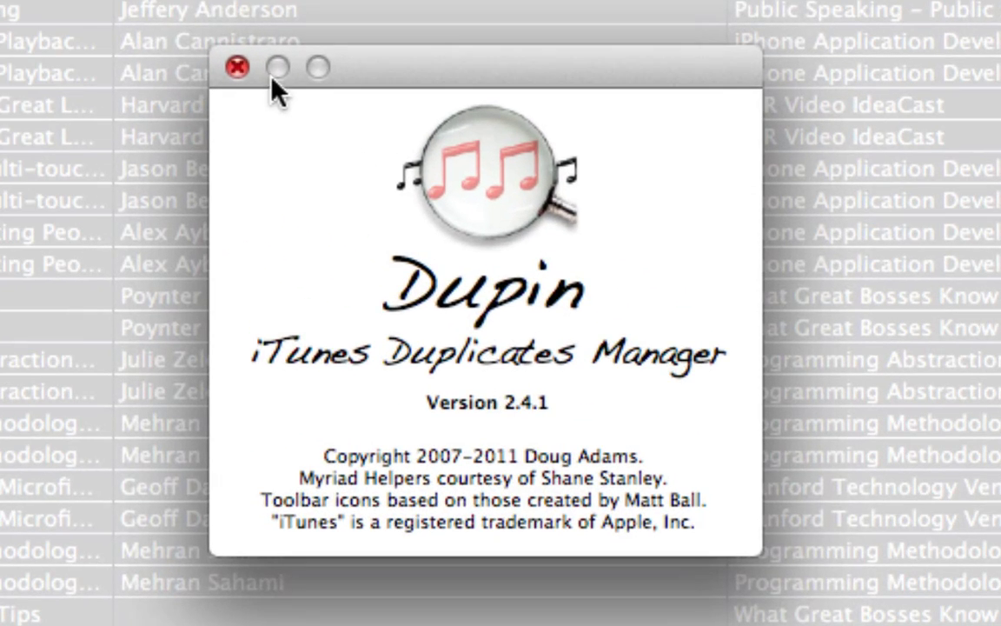
left_click(237, 67)
Step: Filter the dupe groups to keep the track with the Highest Bit Rate, and close the filter controls
left_click(236, 18)
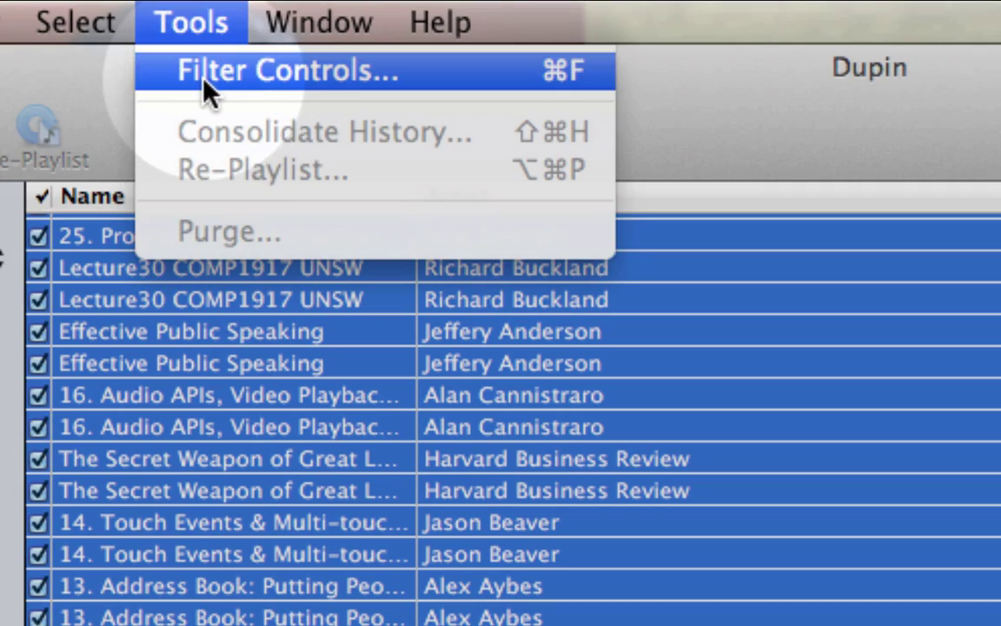
left_click(202, 80)
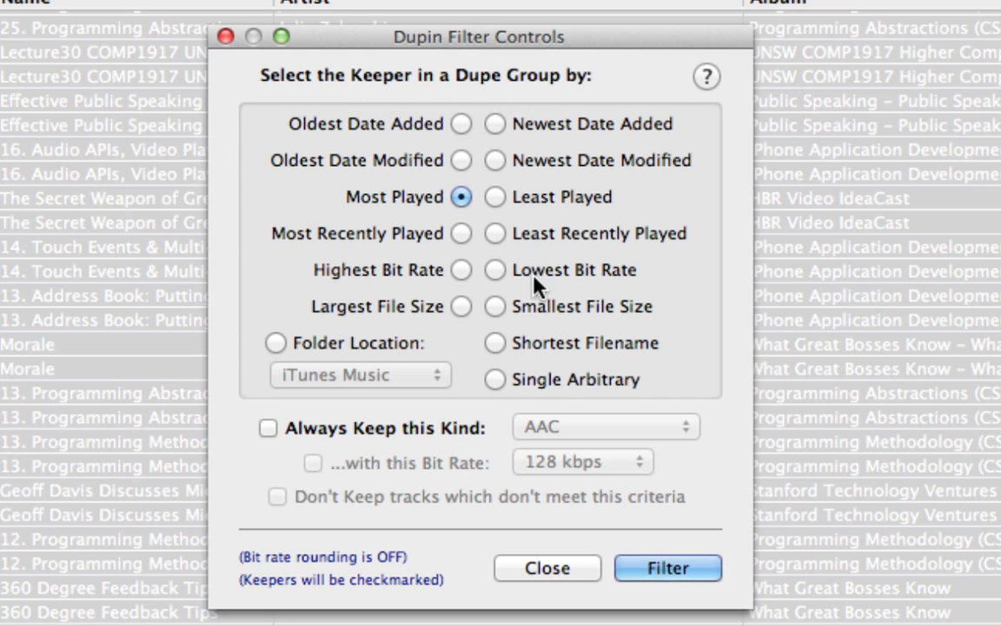
left_click(462, 270)
key("Return")
left_click(872, 367)
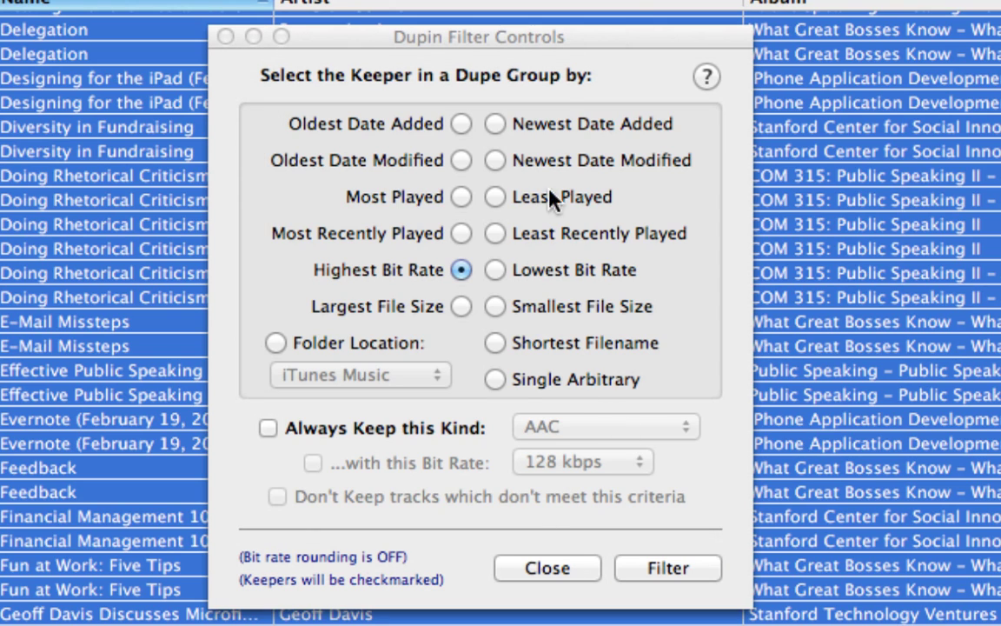
left_click(543, 569)
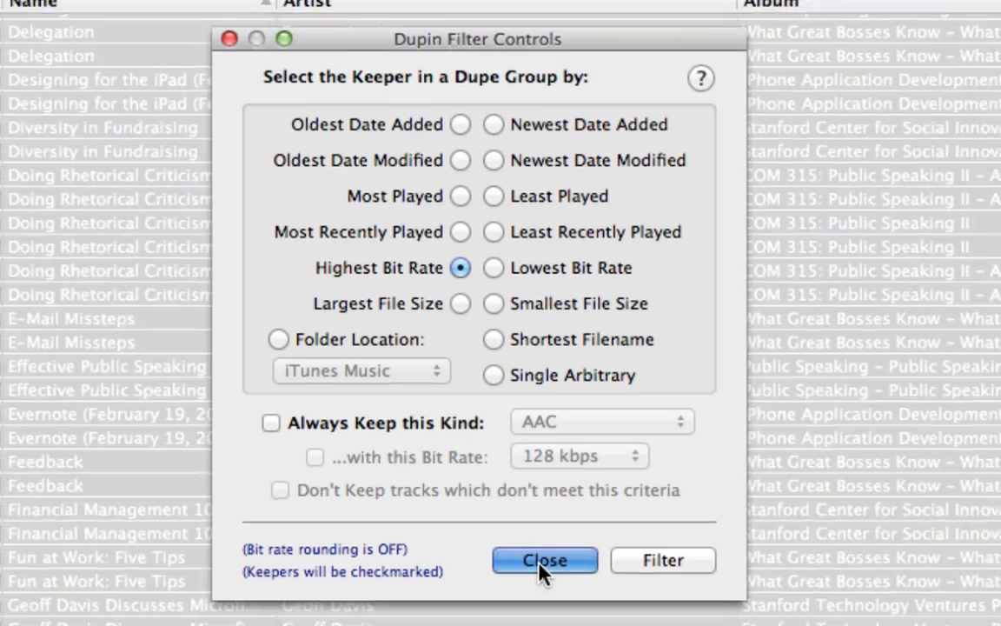
Step: Review the filtered duplicates and check which selection and Purge commands are available for them
scroll(481, 376, "up", 10)
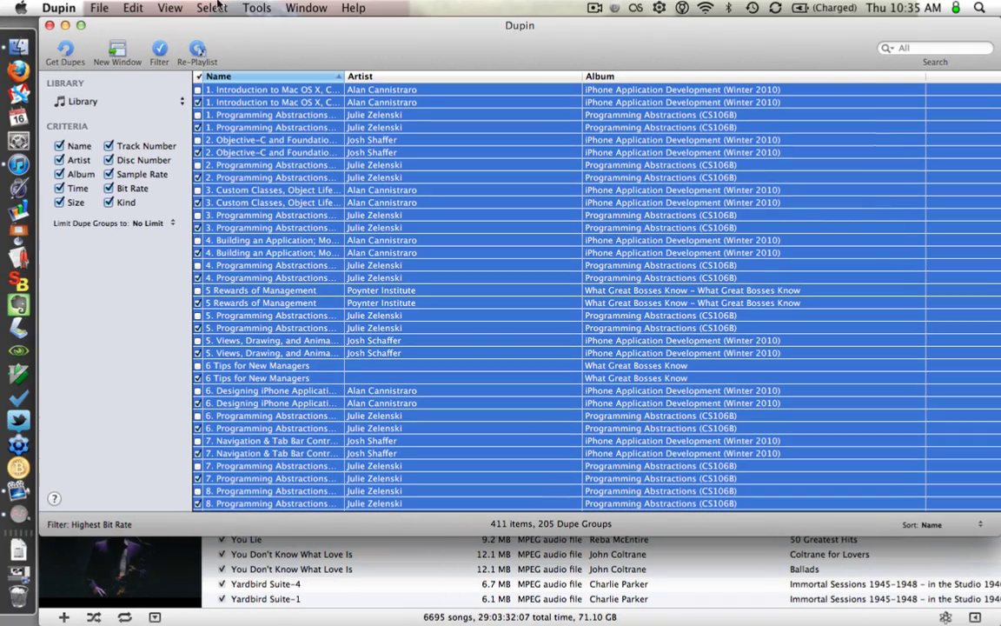
left_click(215, 7)
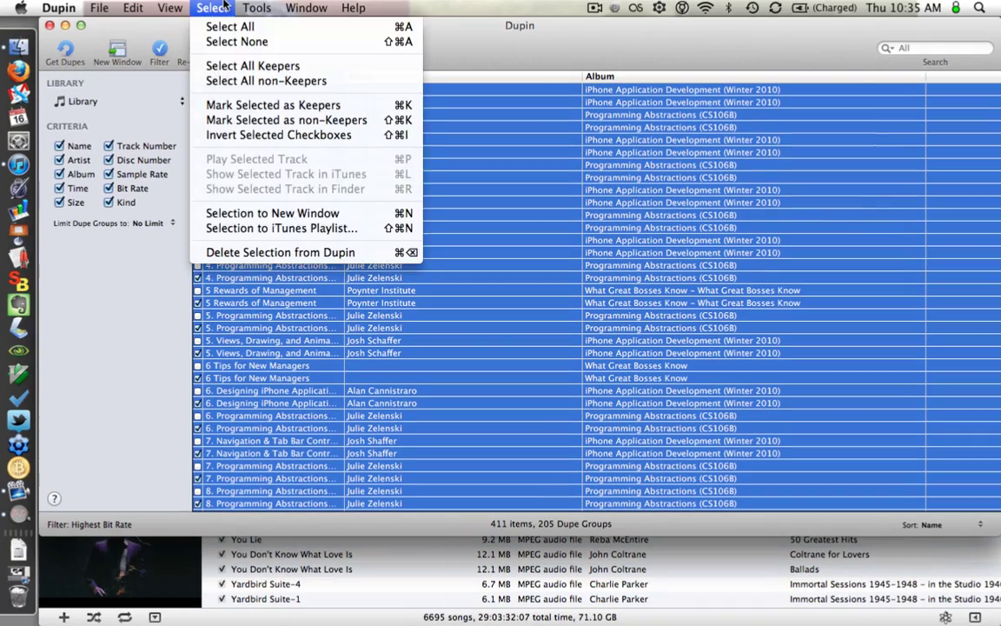
mouse_move(162, 6)
mouse_move(256, 7)
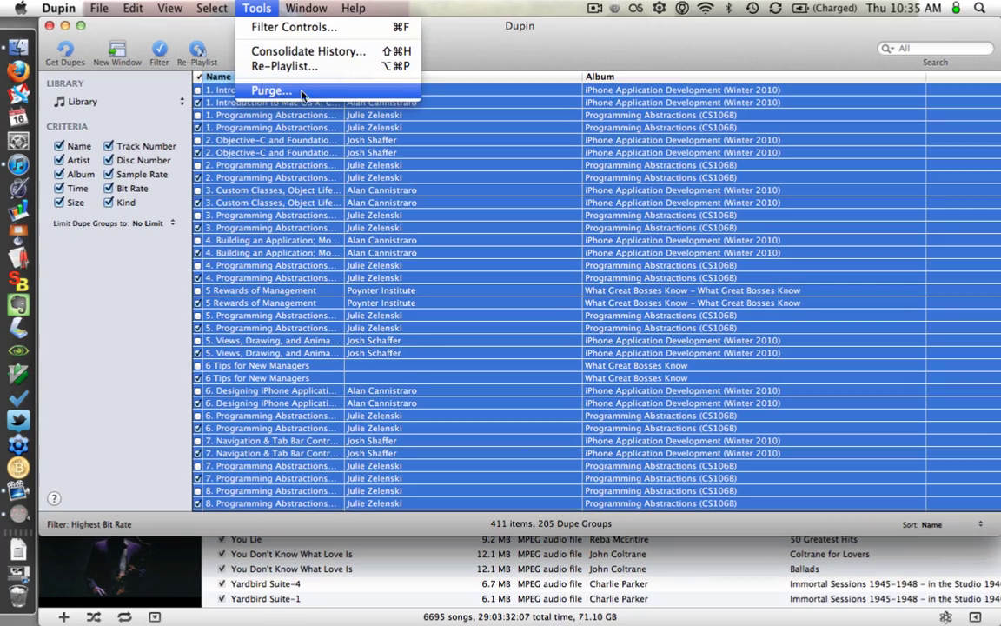
left_click(413, 195)
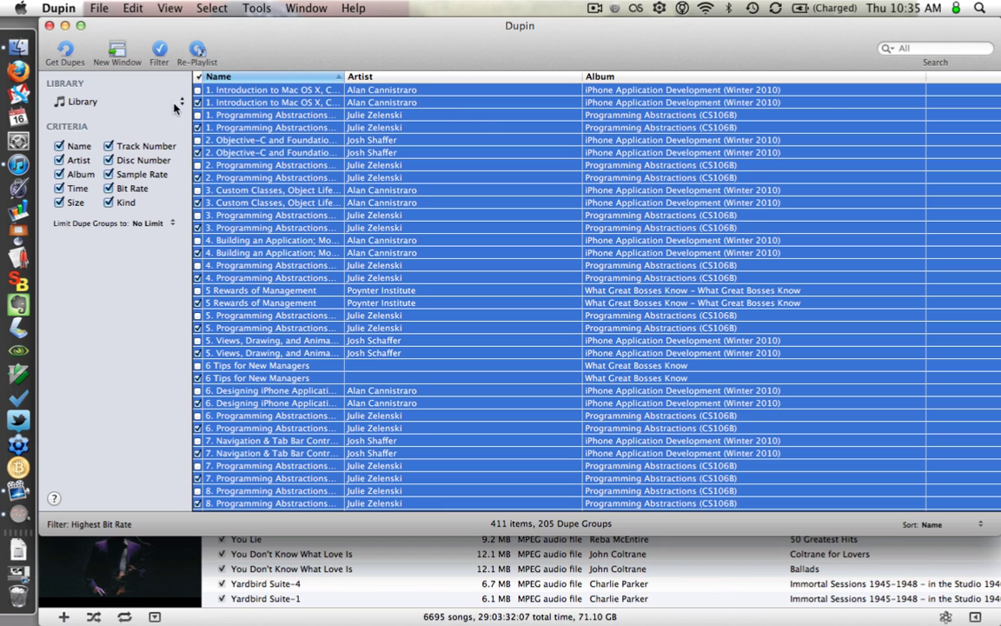
Step: Quit Dupin, switch to iTunes, and look through its list of playlists
key("super+q")
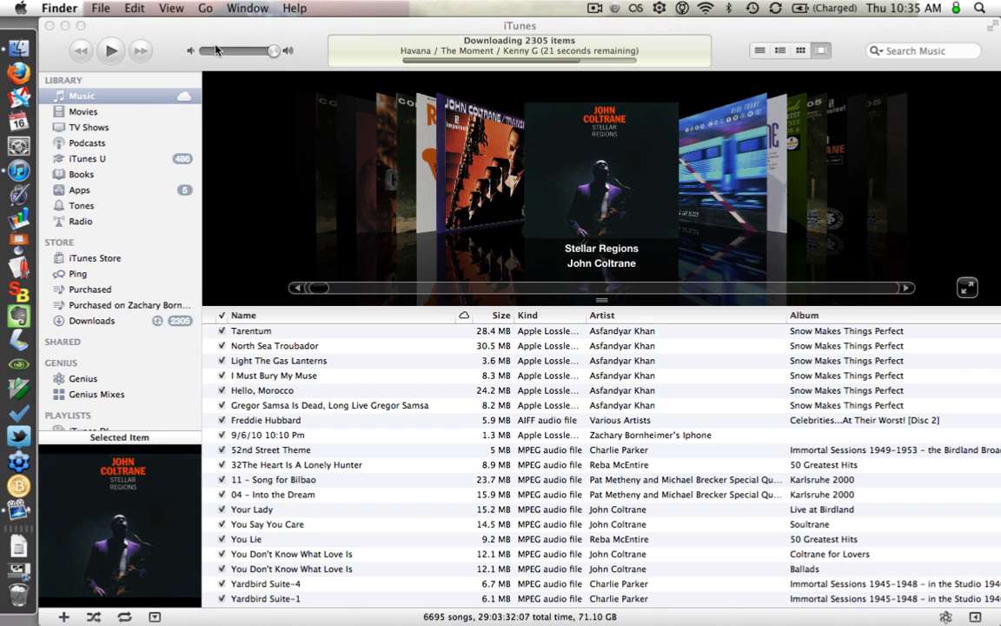
left_click(285, 35)
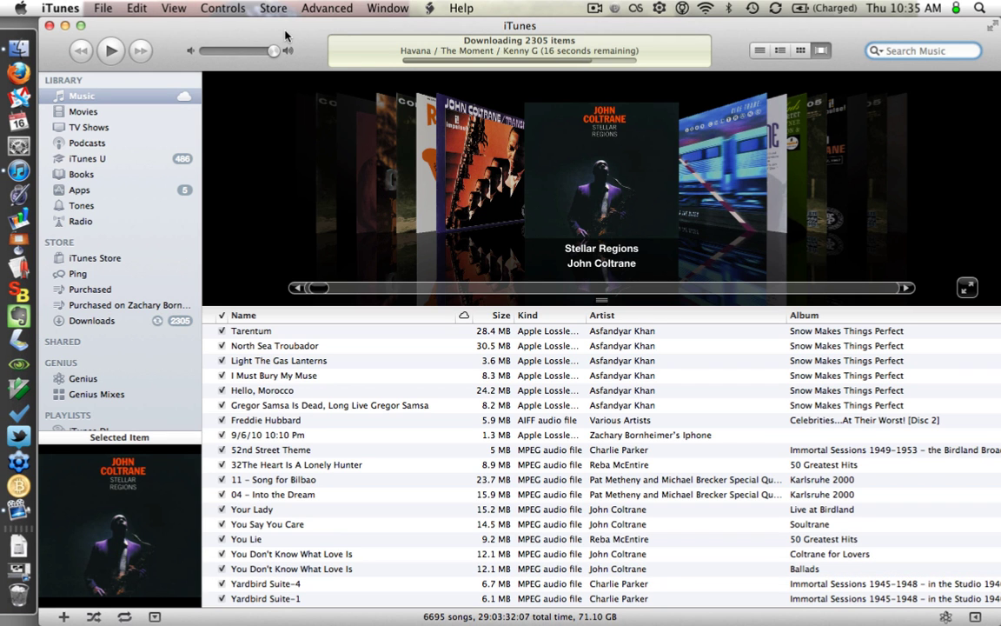
scroll(116, 252, "down", 10)
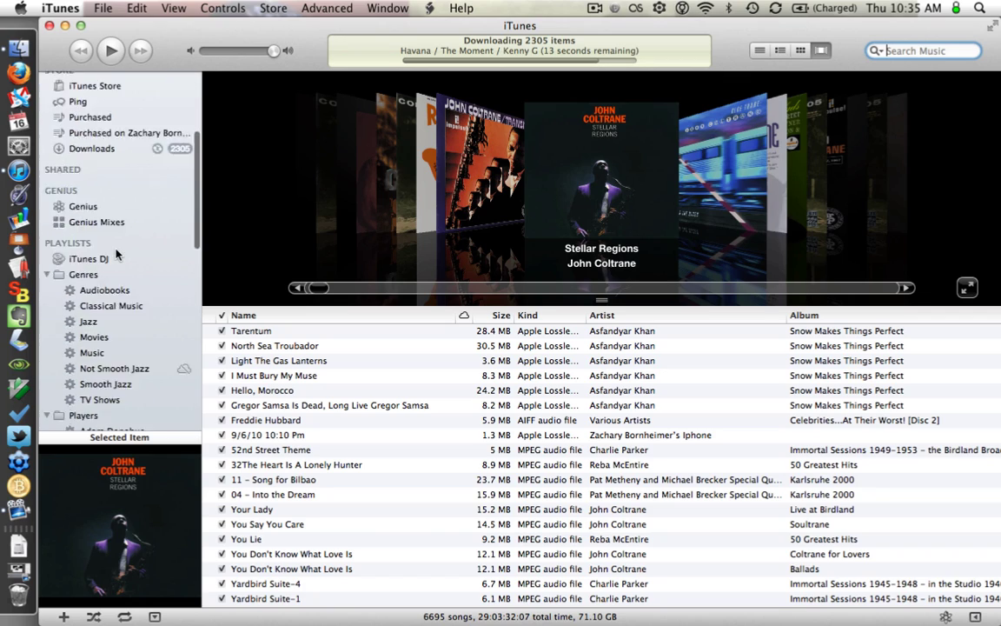
scroll(117, 253, "down", 15)
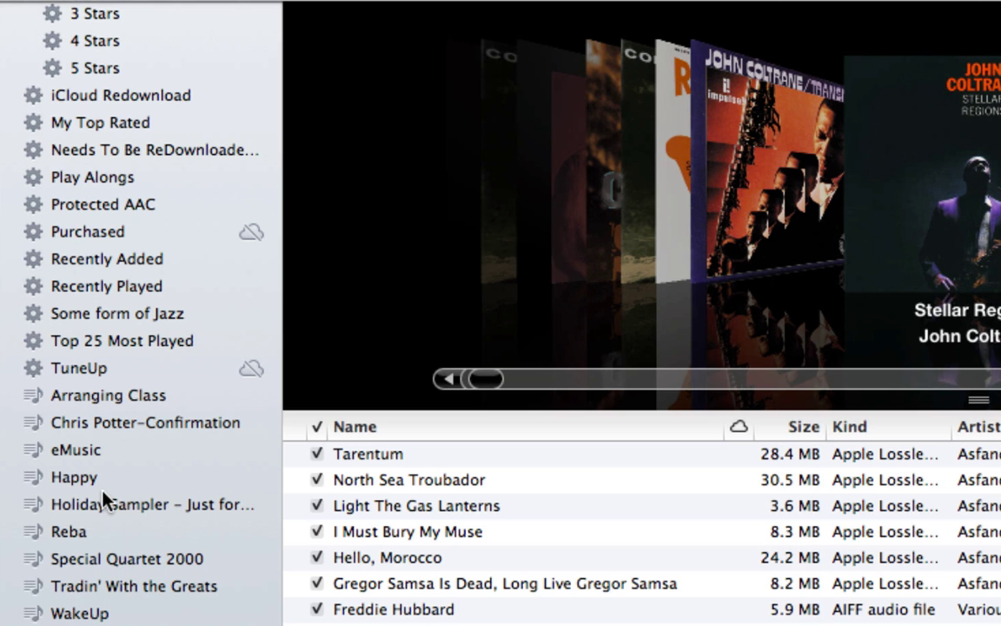
scroll(81, 482, "up", 5)
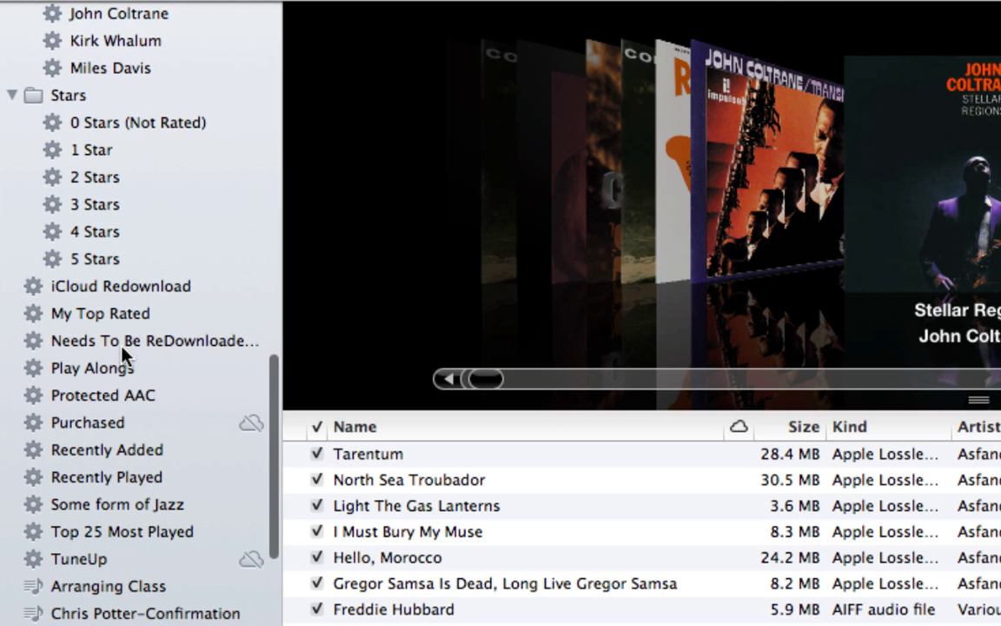
Step: View the iCloud Redownload, My Top Rated, Needs To Be ReDownloaded and Play Alongs smart playlists one after another
left_click(134, 289)
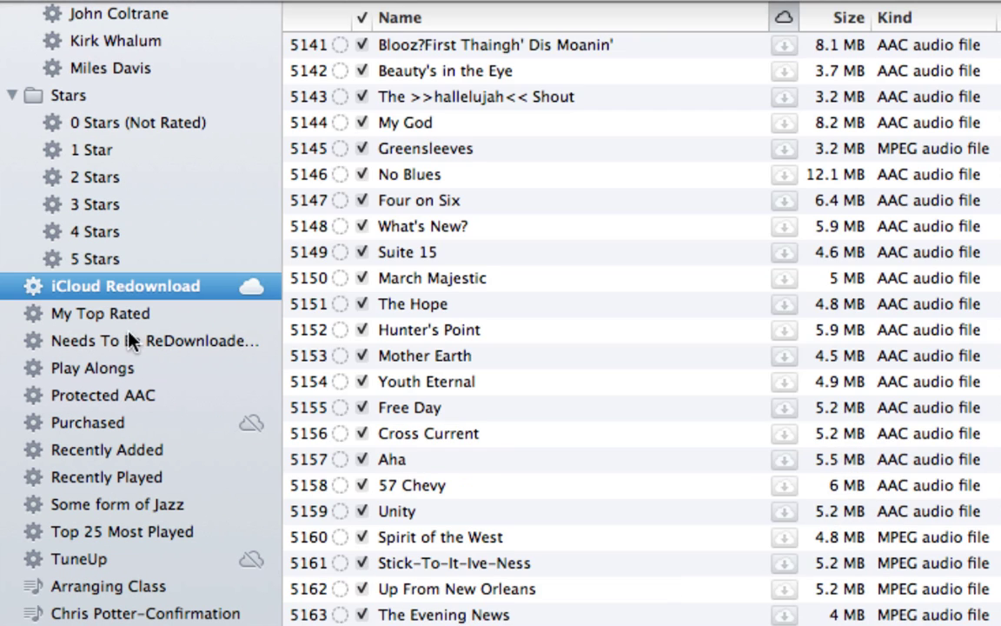
left_click(114, 315)
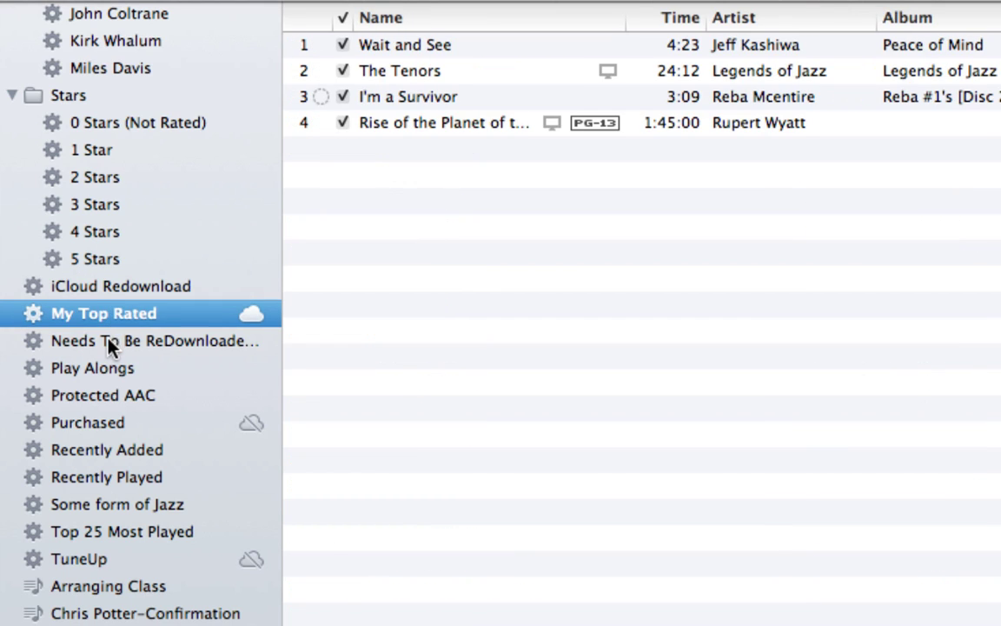
left_click(110, 345)
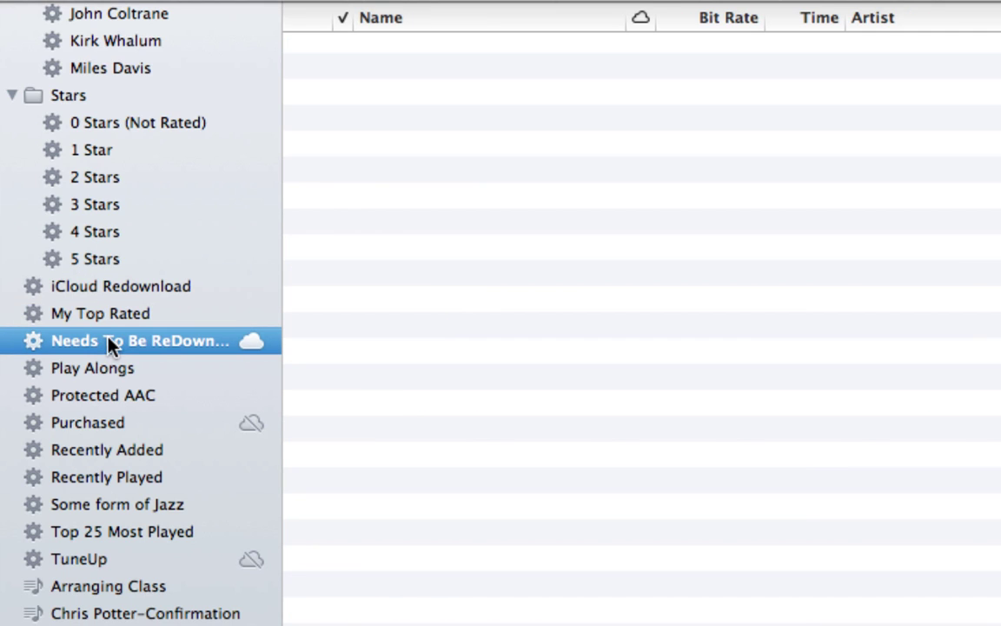
left_click(65, 370)
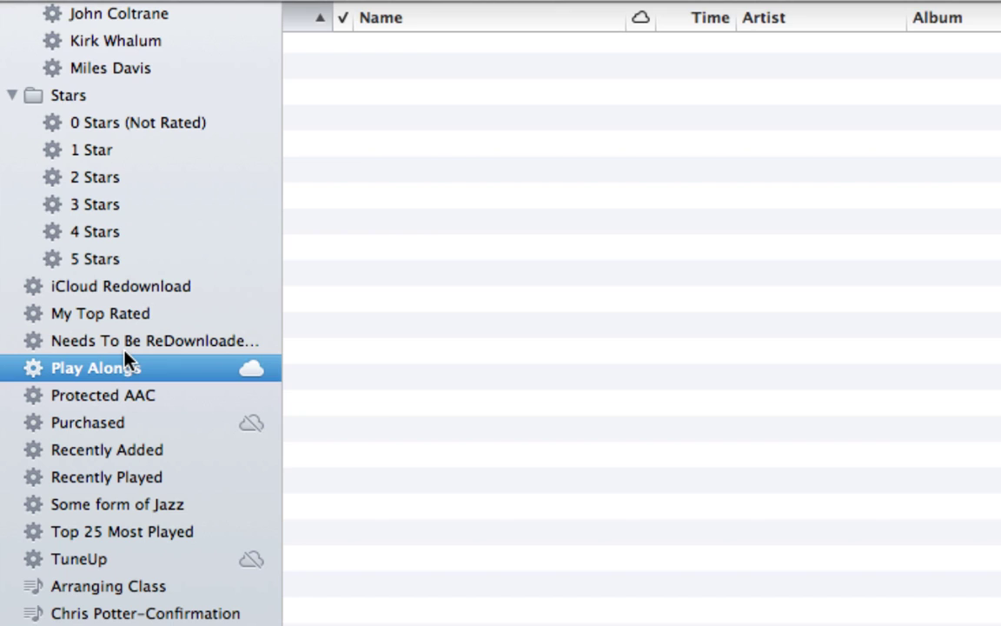
Step: Open the Protected AAC smart playlist and look through its tracks
left_click(131, 401)
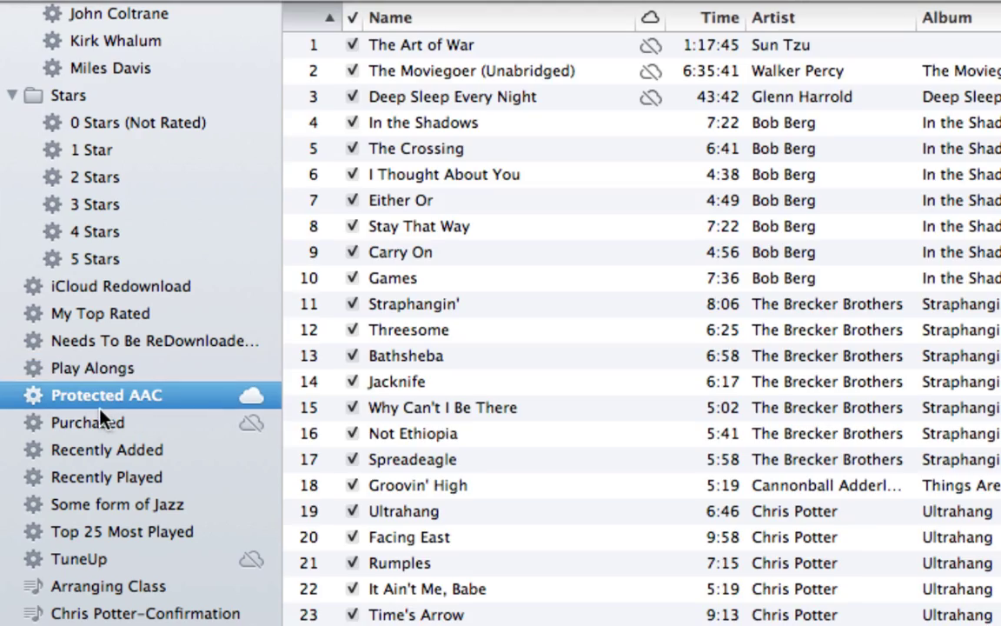
scroll(528, 244, "down", 20)
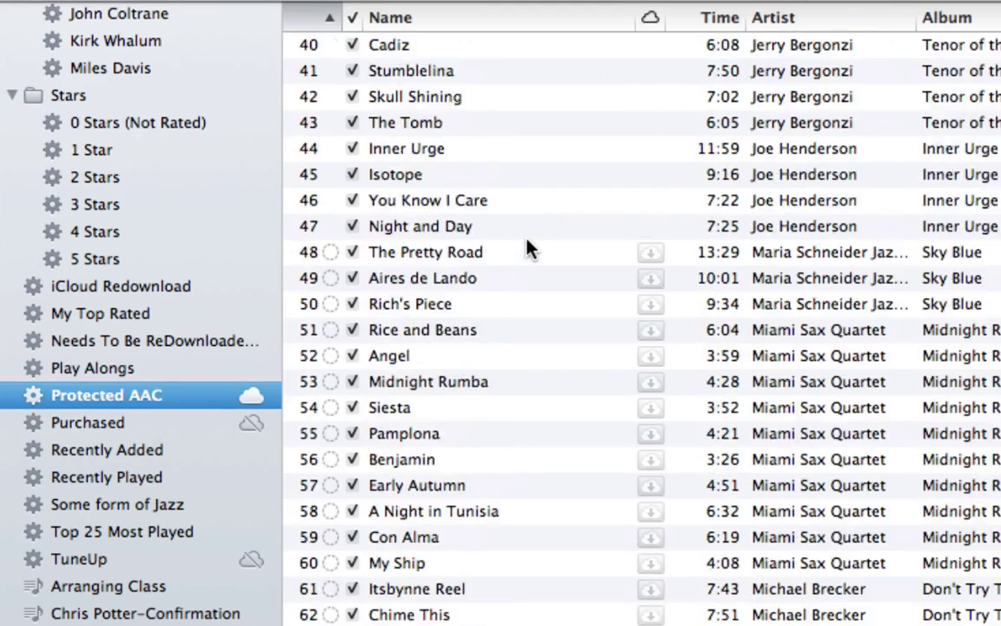
scroll(527, 249, "down", 17)
scroll(527, 249, "up", 20)
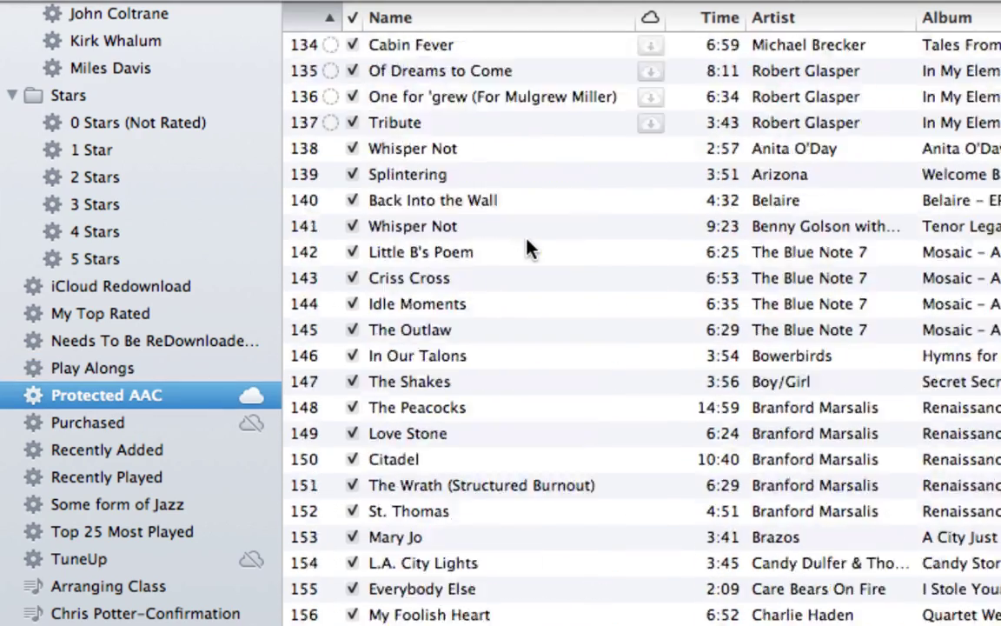
scroll(527, 249, "up", 20)
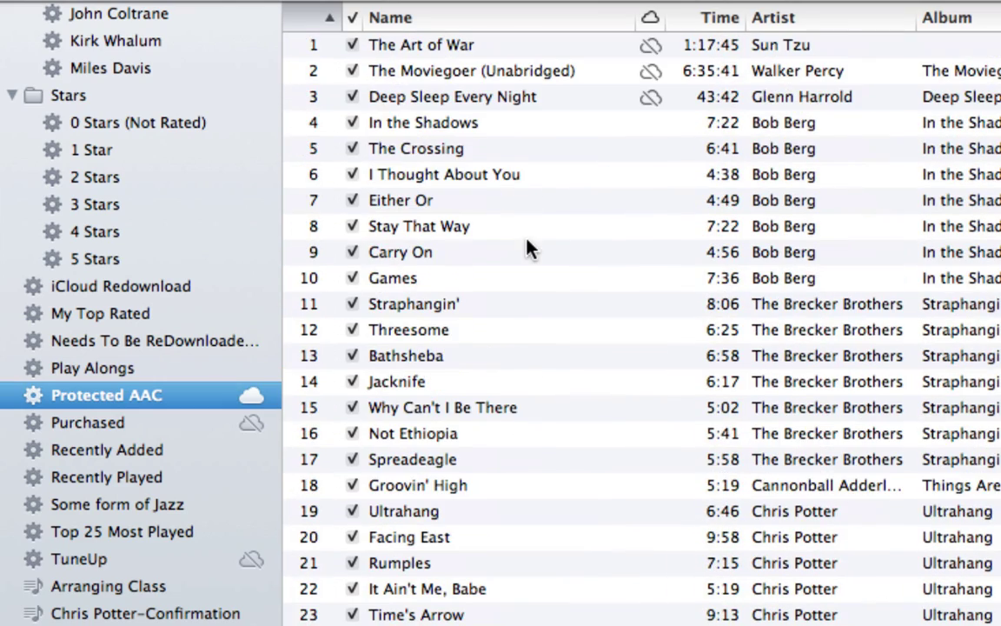
Step: View the info summary of the track The Crossing, including its kind and bit rate, and close it without changes
right_click(492, 152)
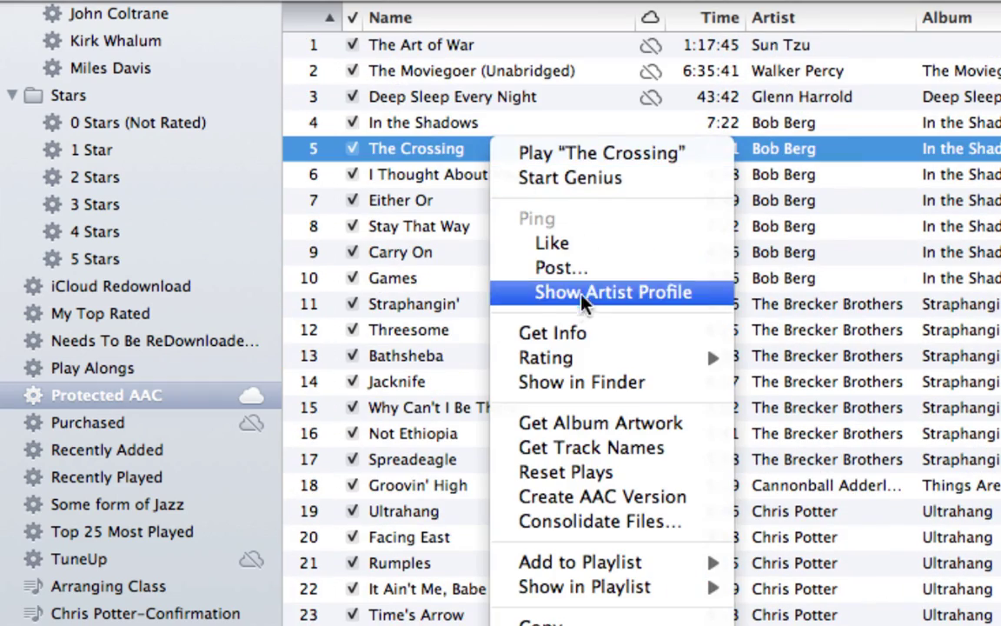
left_click(522, 330)
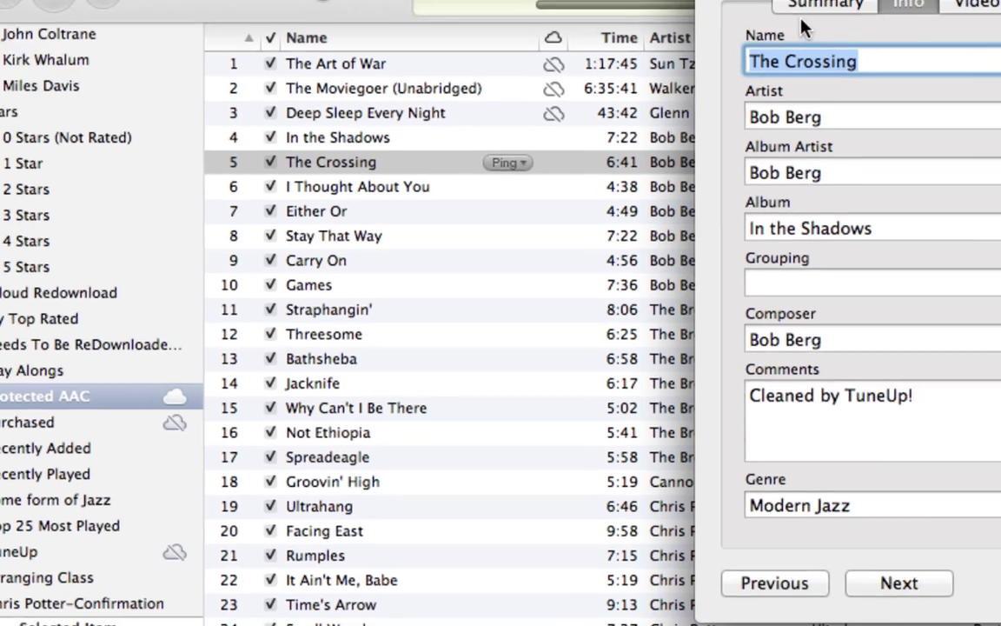
left_click(410, 81)
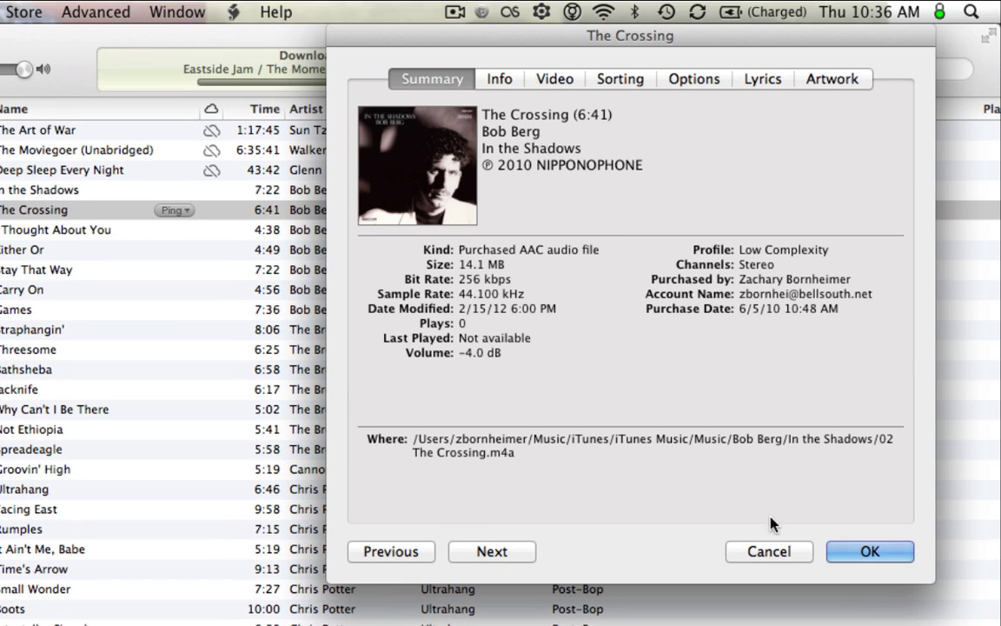
left_click(770, 551)
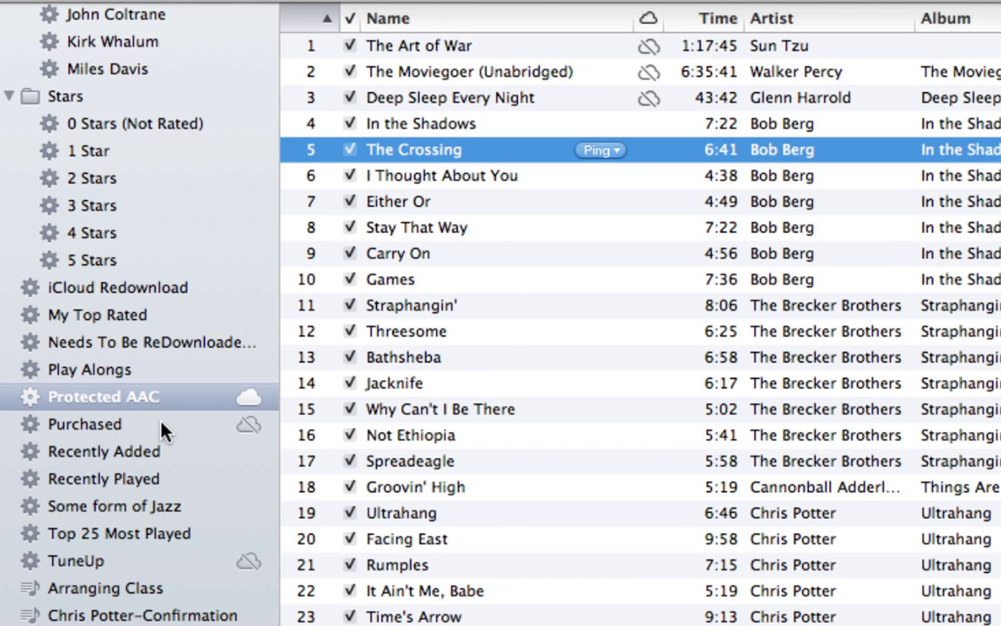
Step: Look through the Purchased smart playlist, examine its matching rules, and cancel without changing them
left_click(207, 422)
scroll(426, 255, "down", 10)
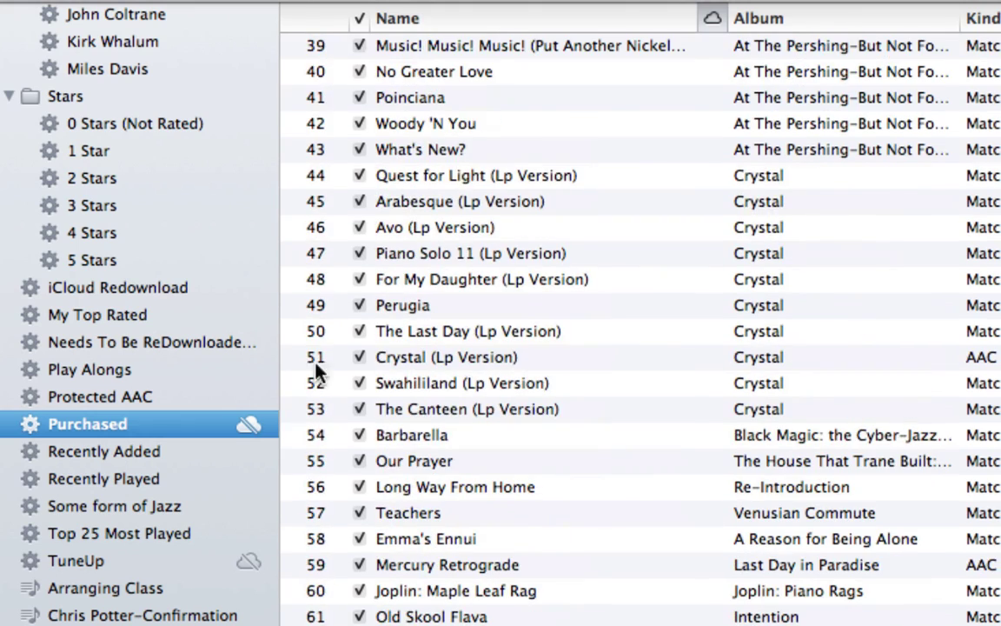
right_click(137, 426)
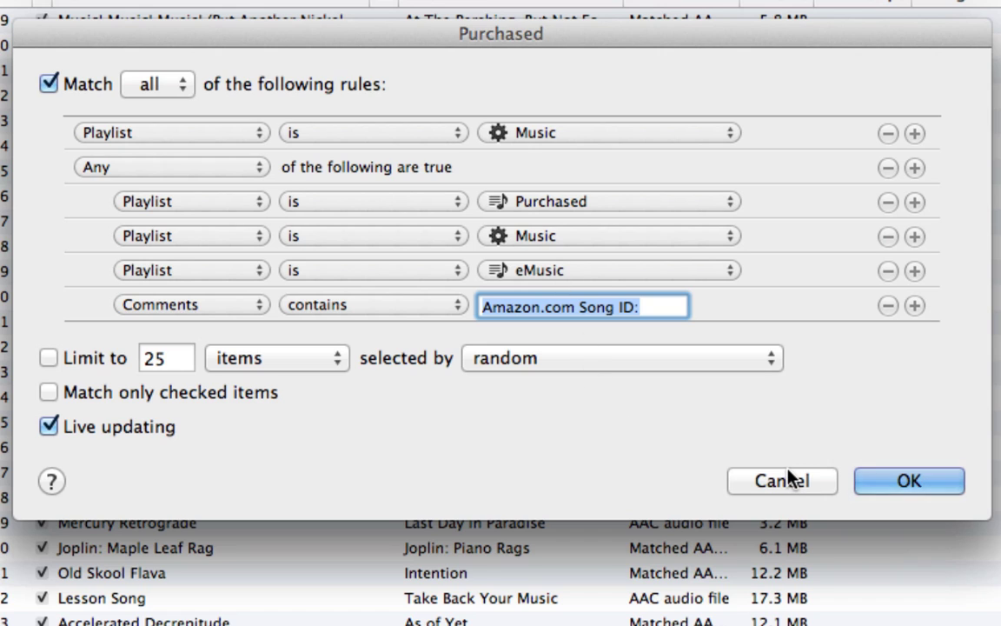
left_click(741, 485)
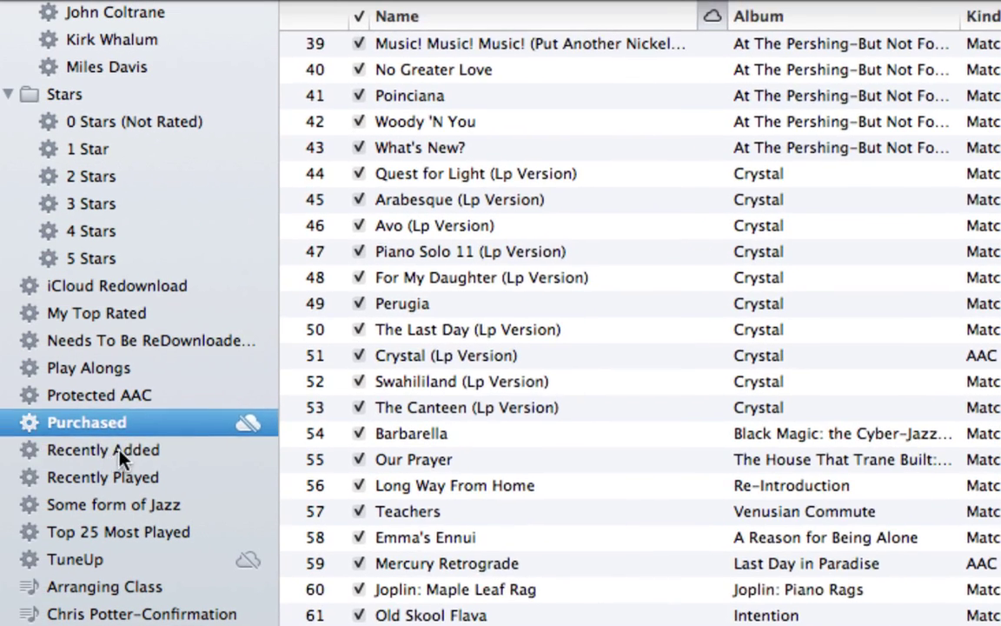
Step: View the Recently Added and Recently Played smart playlists, and examine the matching rules of Recently Added without changing them
left_click(107, 404)
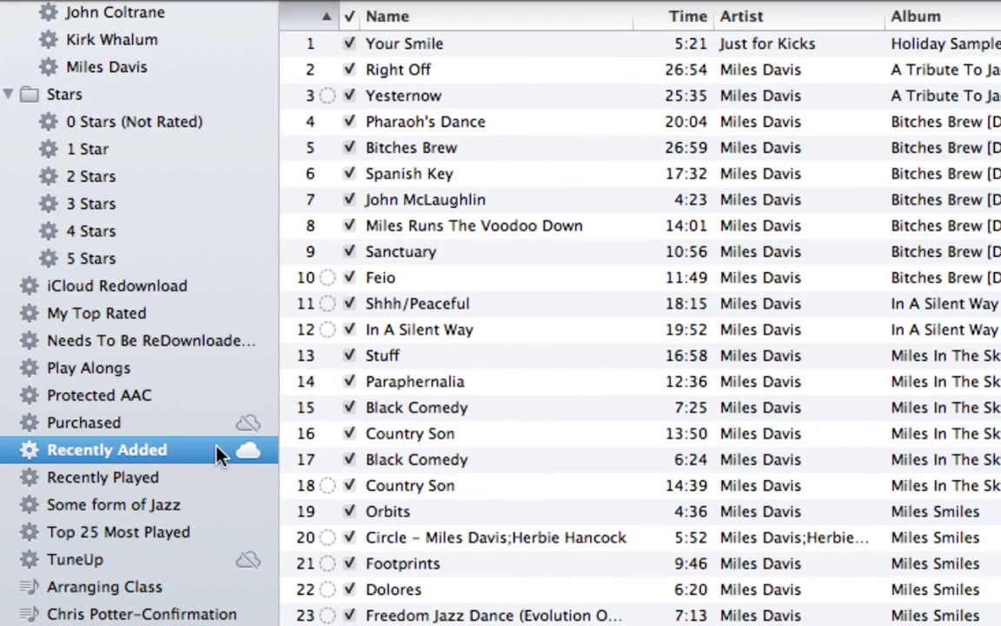
left_click(130, 480)
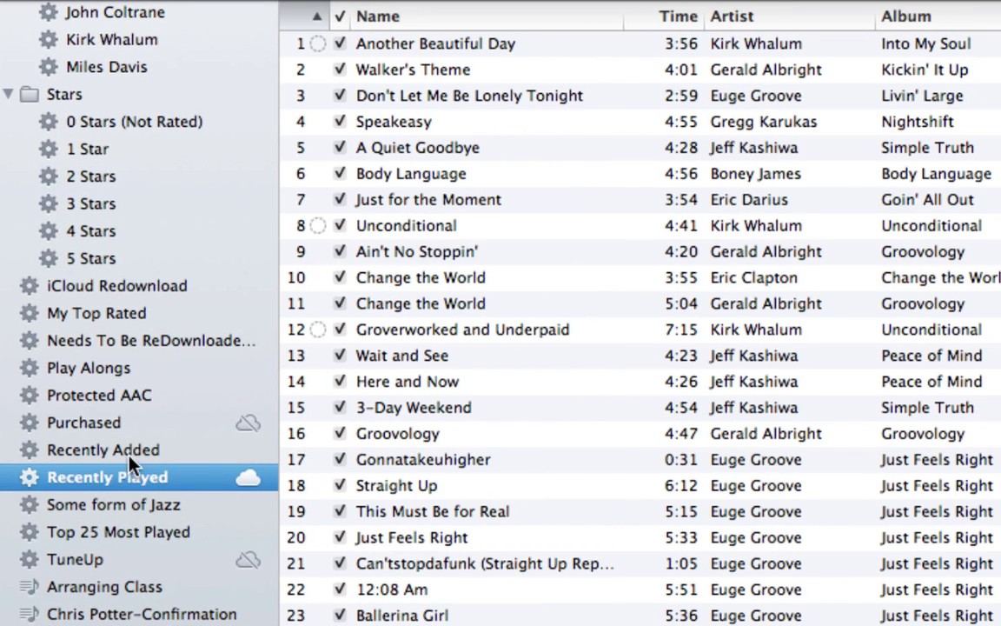
right_click(132, 453)
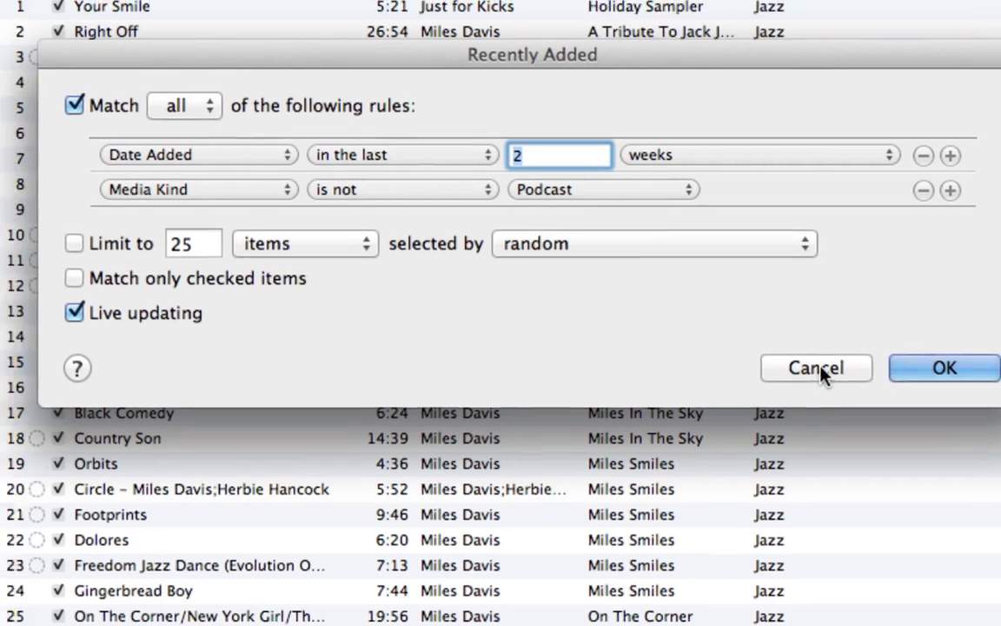
left_click(752, 367)
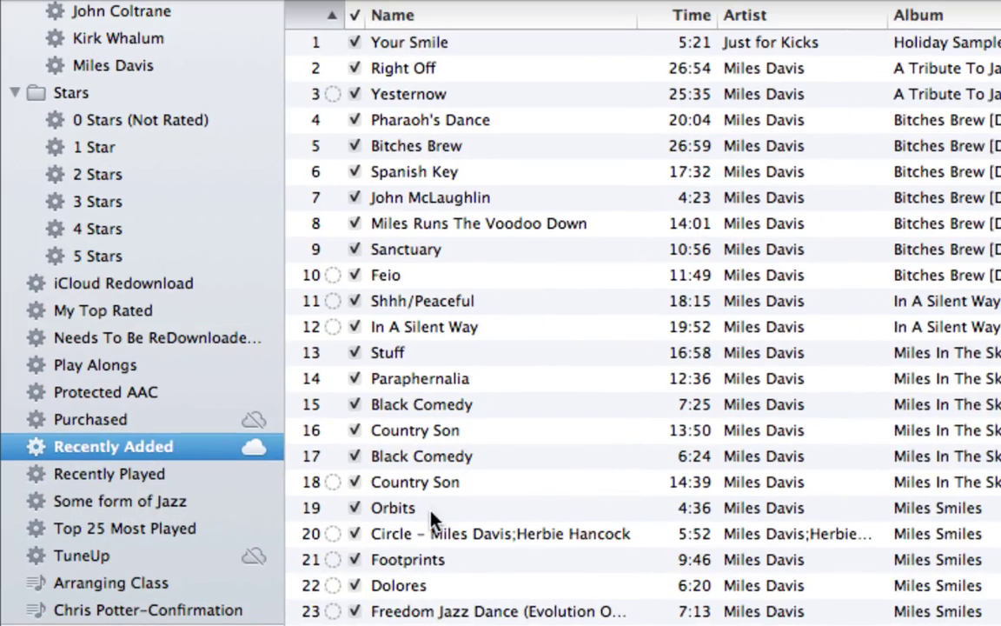
Step: Examine the matching rules of the Recently Played smart playlist and cancel without changing them
left_click(165, 480)
right_click(165, 480)
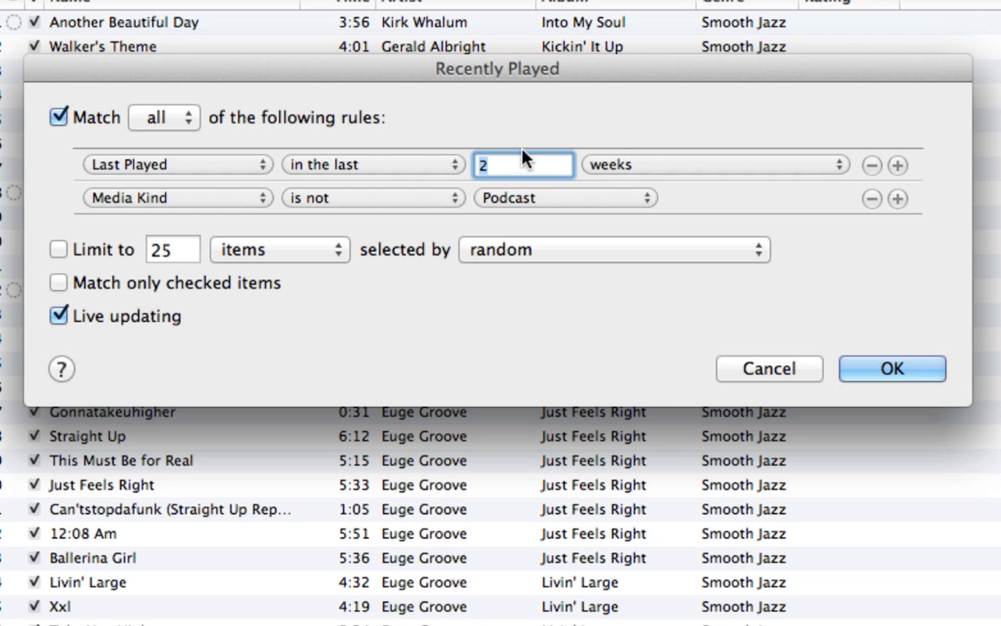
left_click(730, 371)
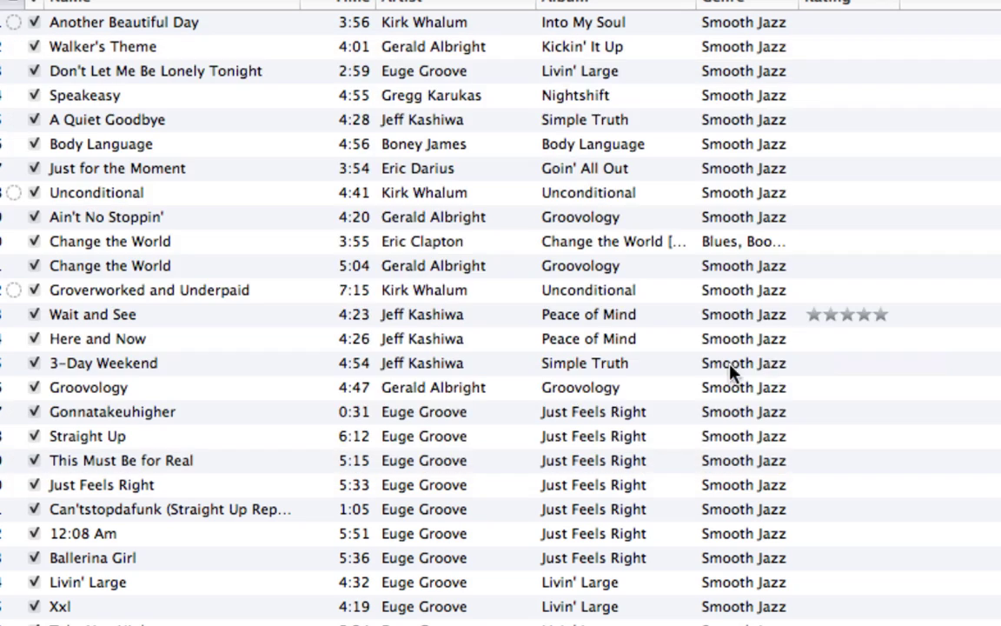
Step: Open the Some form of Jazz smart playlist, examine its genre rule, and cancel without changes
left_click(85, 505)
right_click(95, 506)
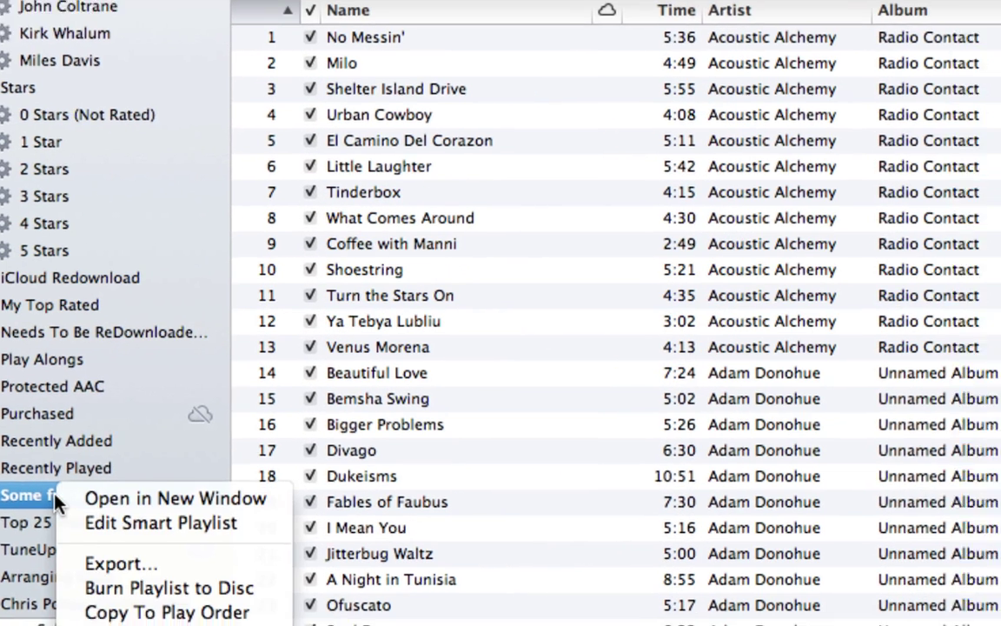
left_click(160, 522)
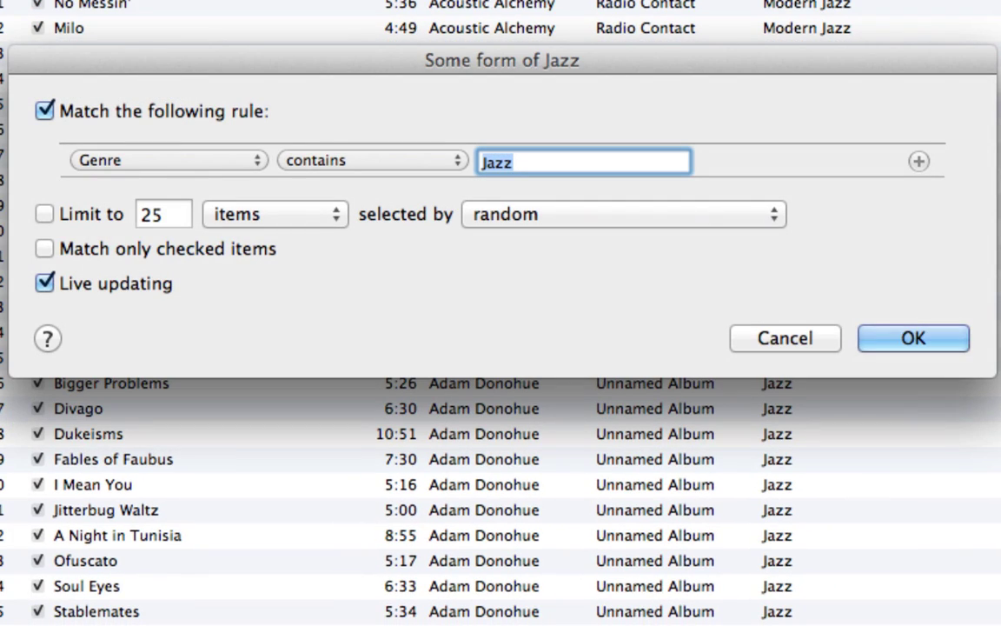
left_click(737, 338)
Step: Look through the tracks of the Some form of Jazz playlist, checking the different jazz genres it includes
scroll(642, 547, "down", 5)
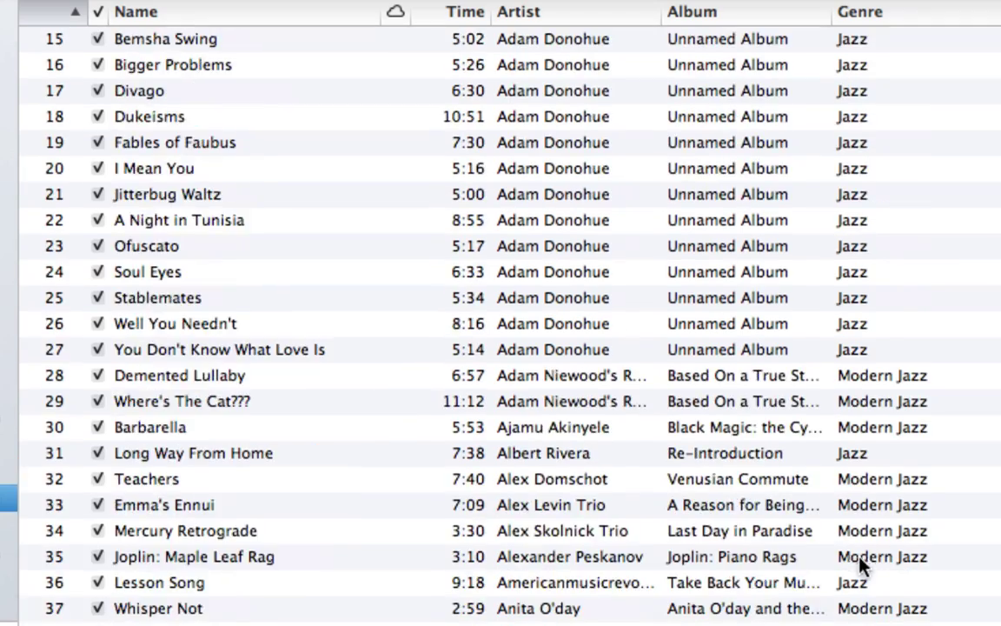
scroll(861, 563, "down", 5)
scroll(831, 577, "up", 10)
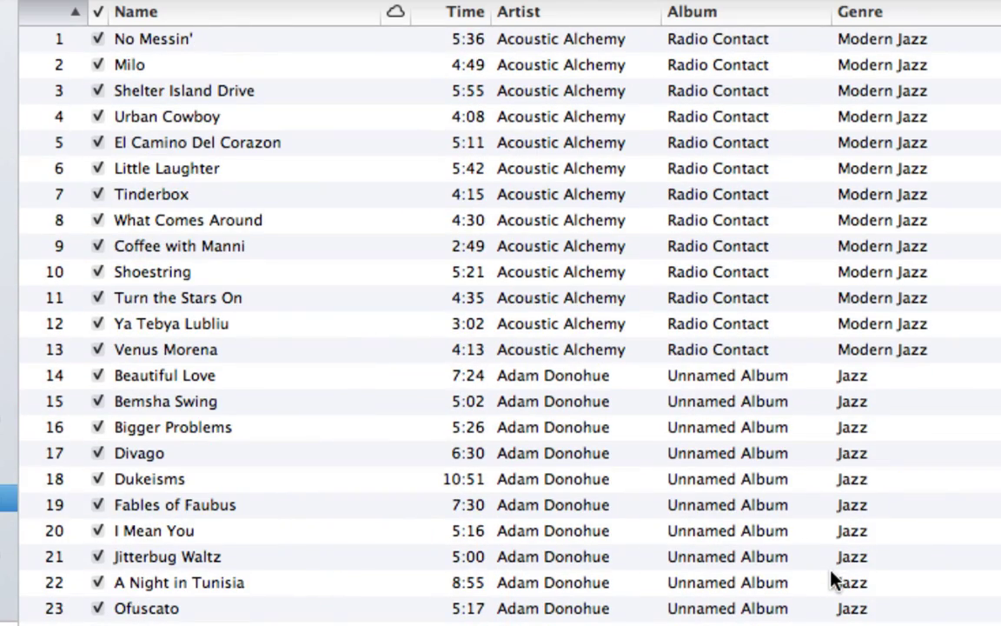
scroll(831, 580, "down", 20)
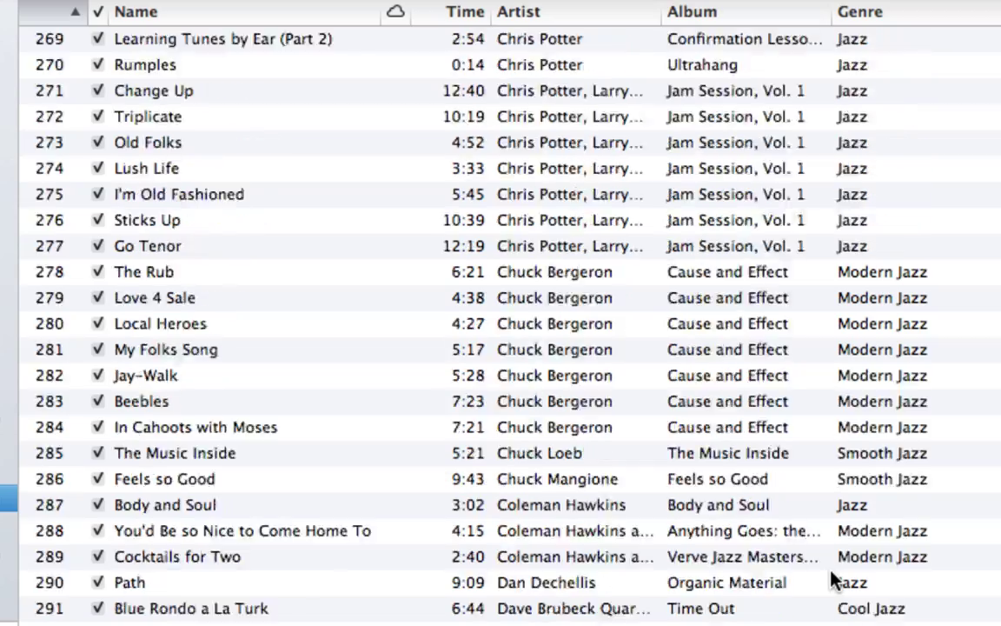
scroll(831, 581, "up", 10)
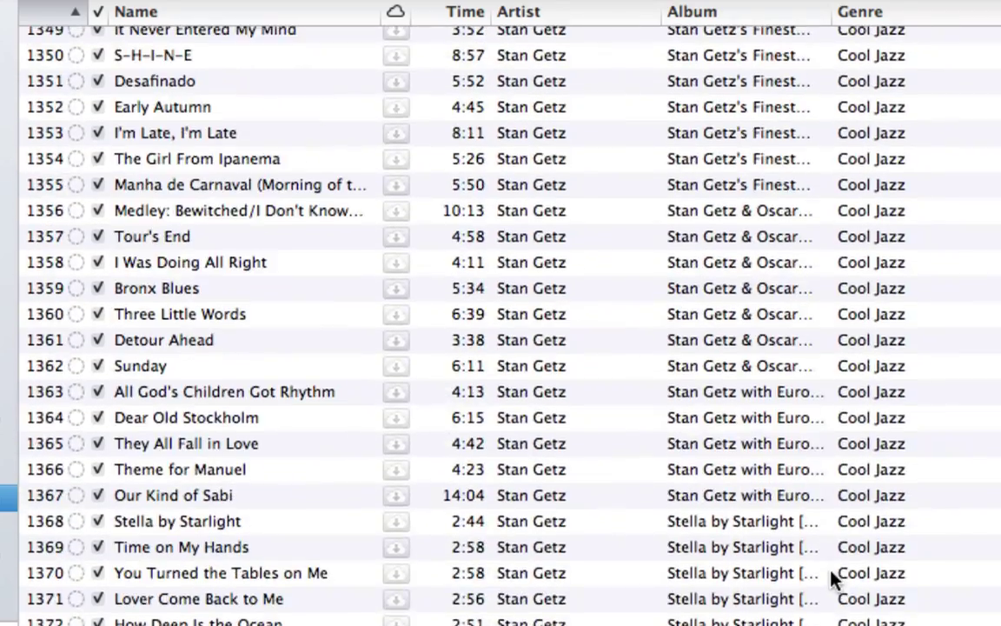
scroll(832, 578, "down", 5)
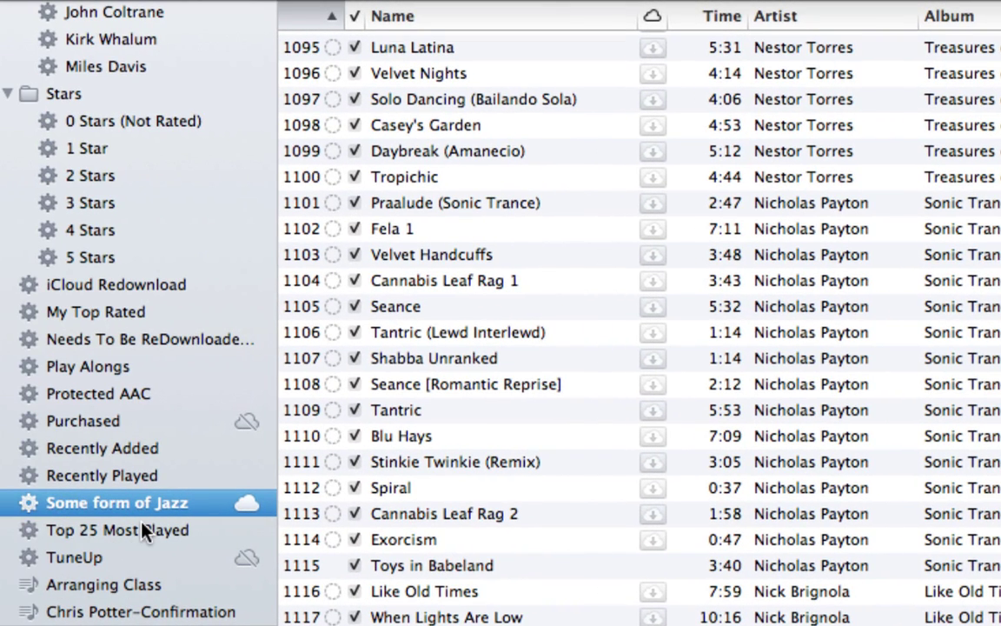
Step: View the tracks of the Top 25 Most Played smart playlist
left_click(165, 532)
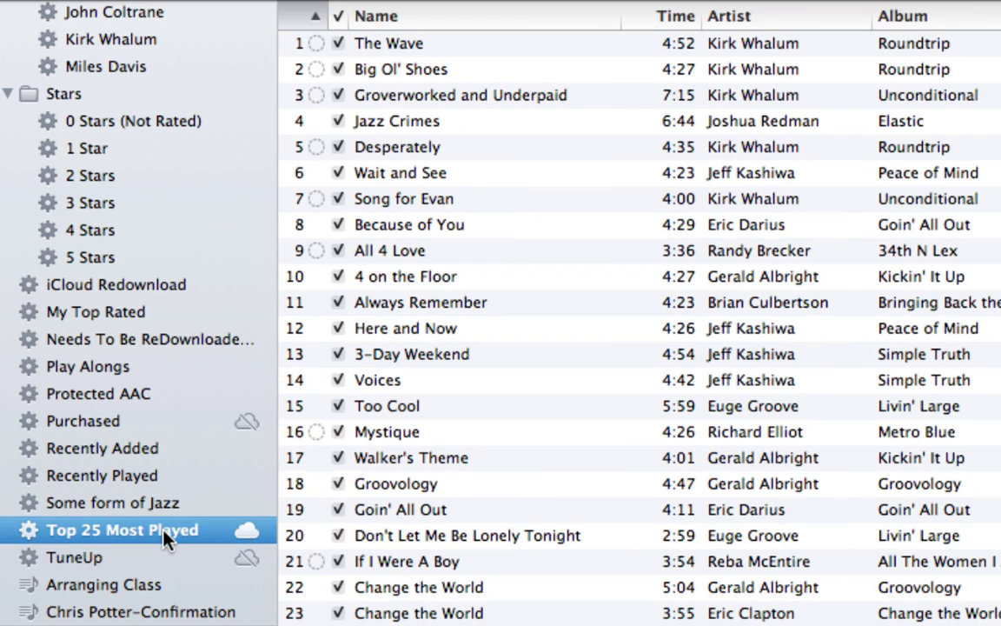
right_click(164, 533)
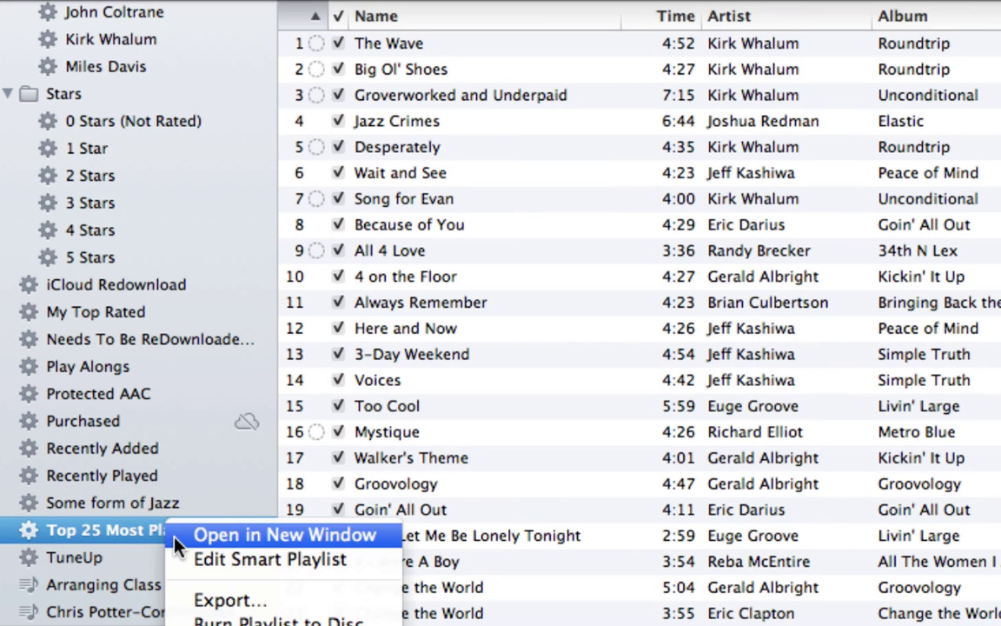
left_click(148, 556)
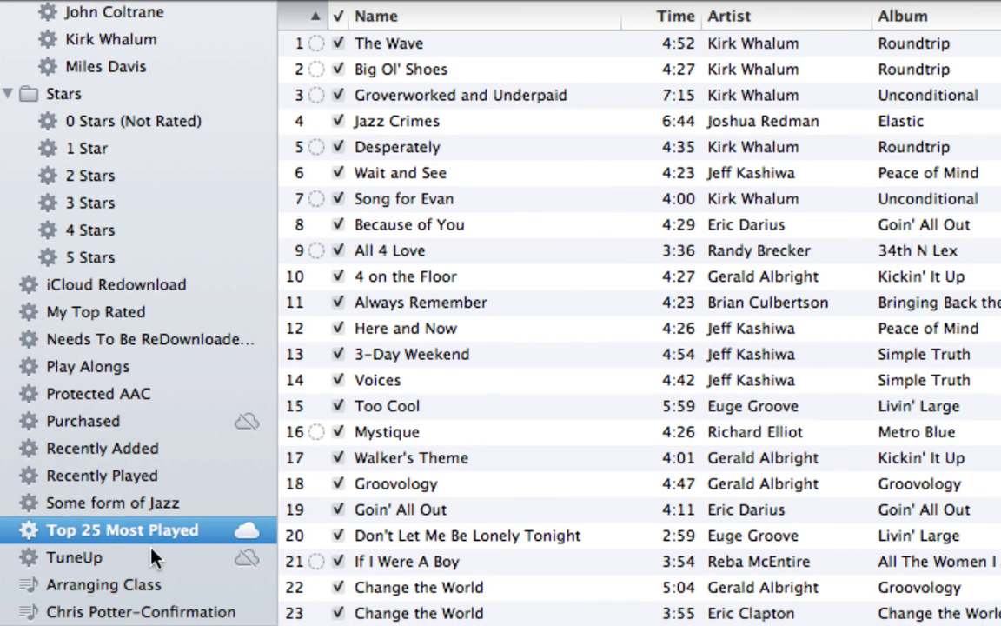
Step: Open the TuneUp smart playlist and look through its tracks down to the end of the list
left_click(152, 556)
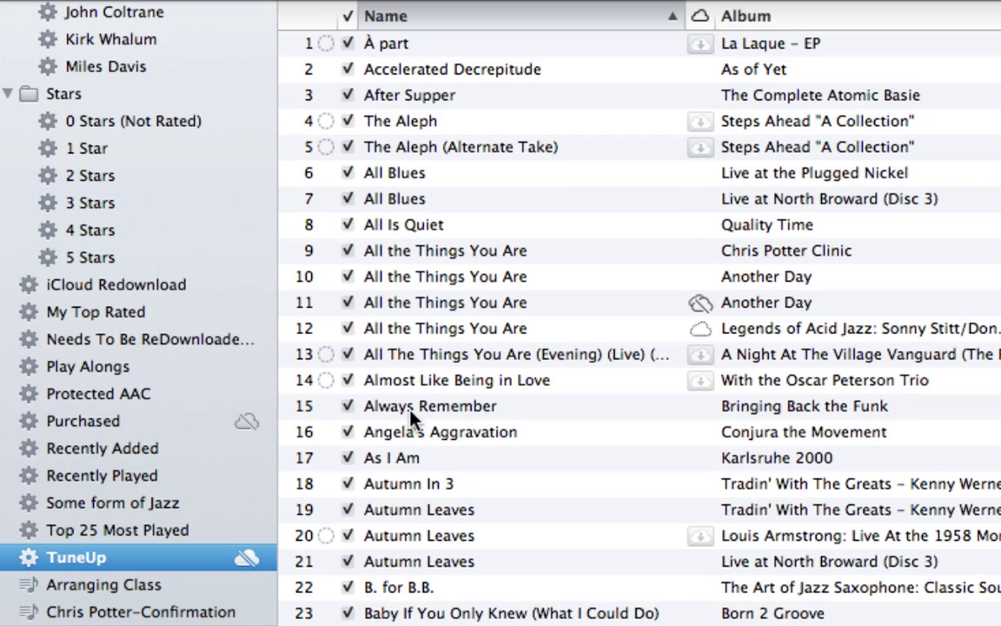
scroll(411, 414, "down", 20)
scroll(411, 417, "down", 10)
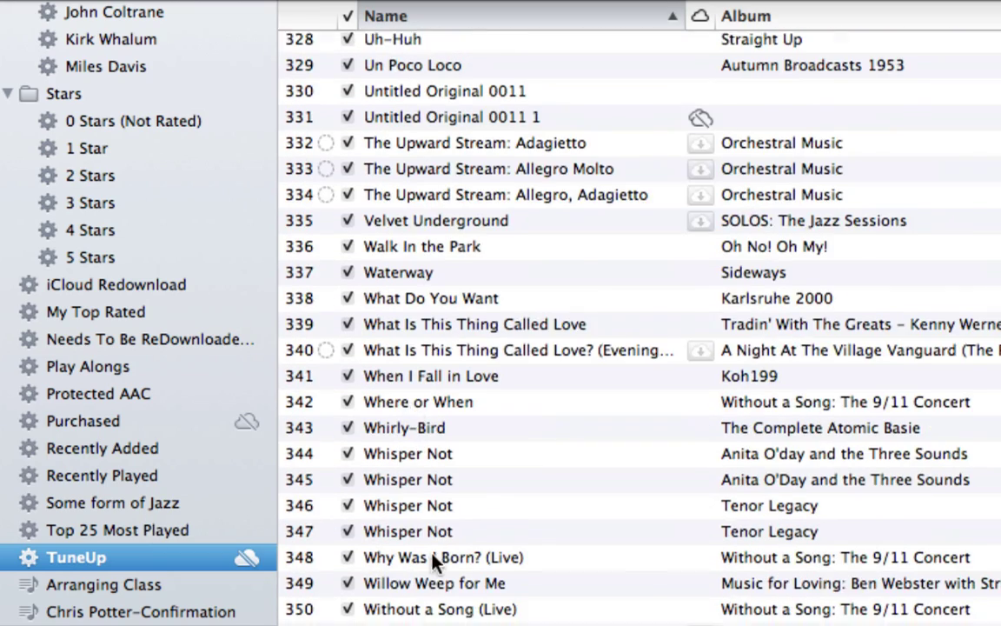
Step: Examine the summary and tag fields of the track Willow Weep for Me, including its comments, and cancel without changes
right_click(433, 581)
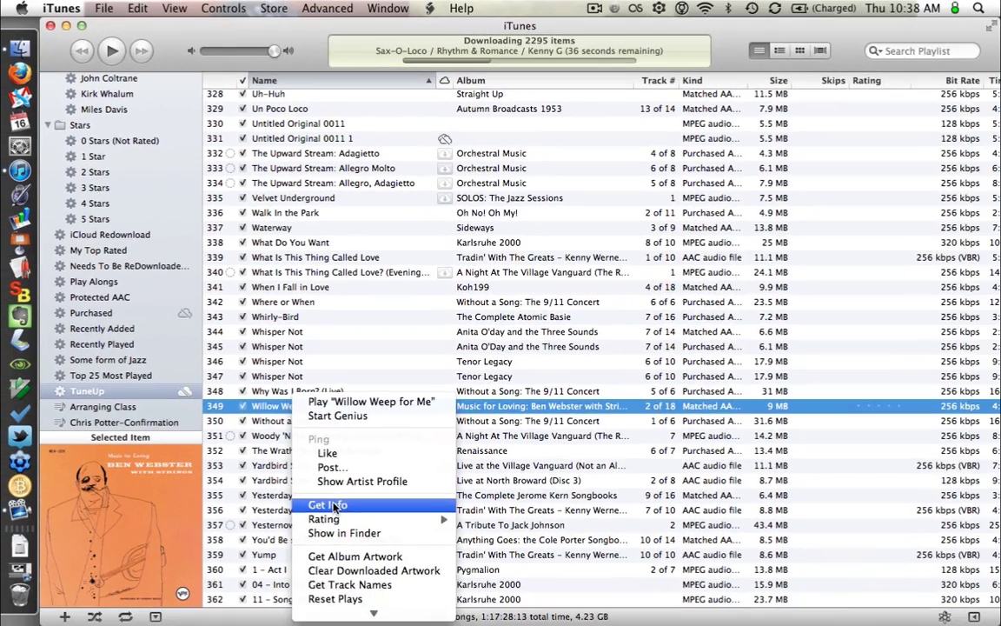
left_click(335, 506)
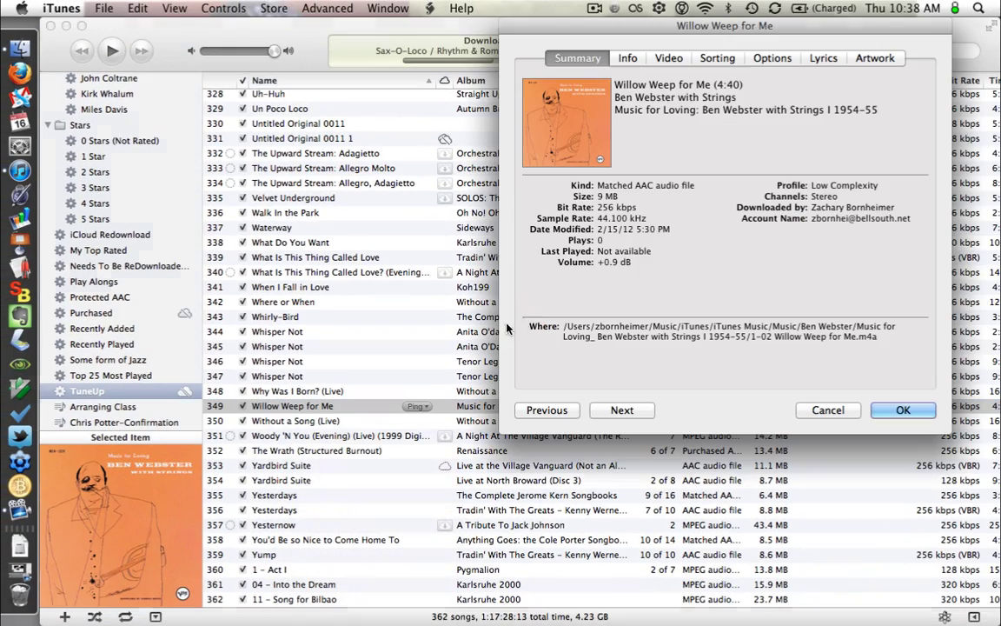
left_click(630, 57)
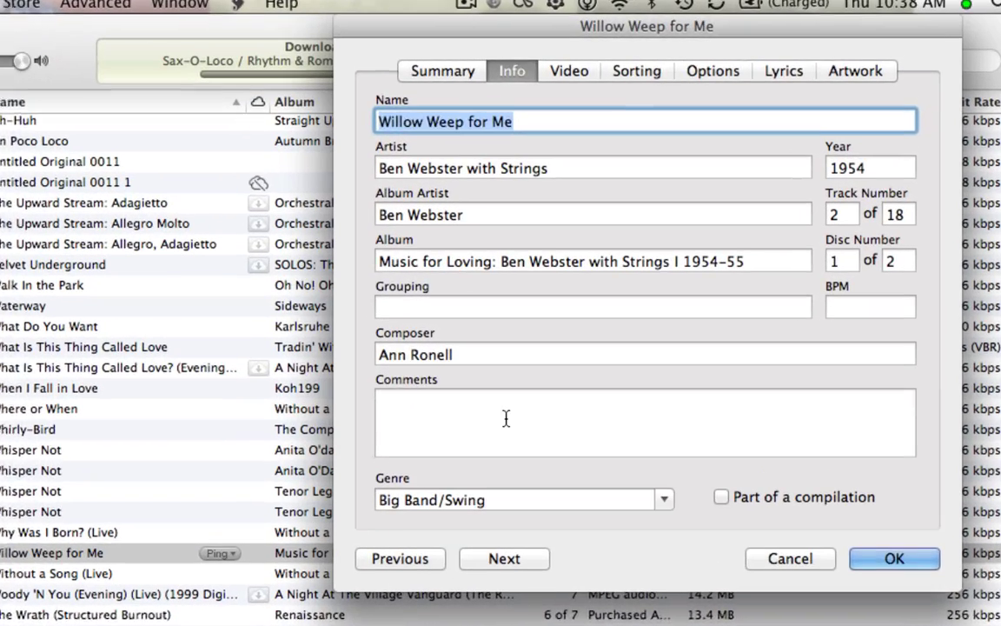
left_click(506, 419)
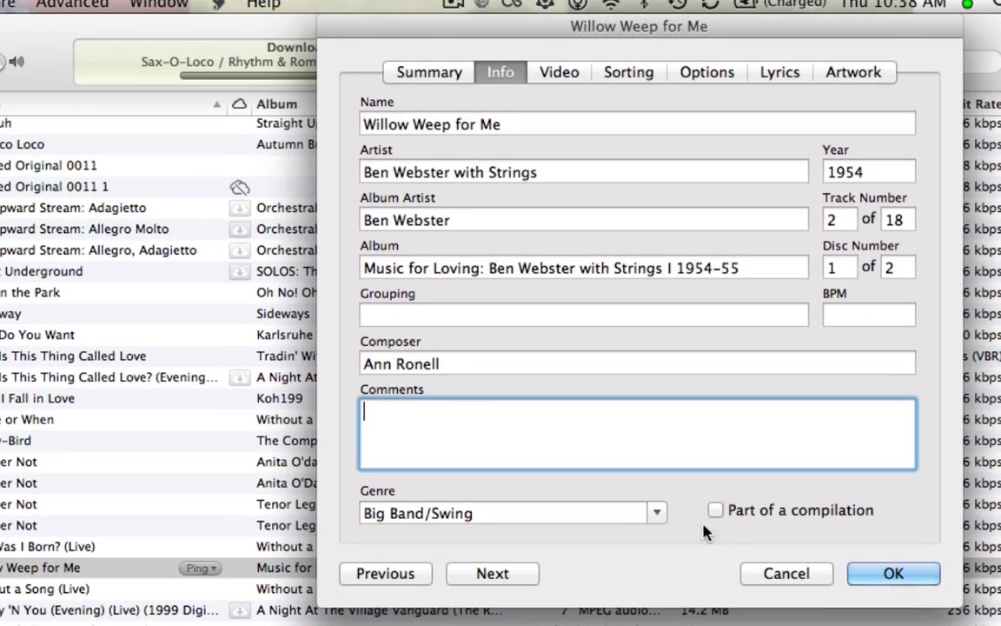
left_click(785, 559)
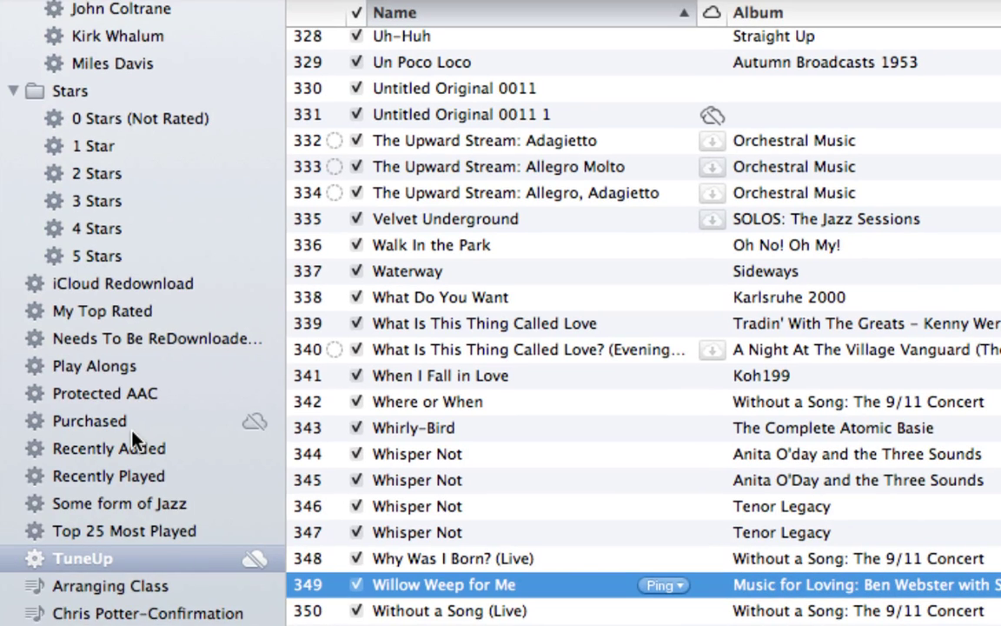
Step: Look over the full list of playlists and open the Genres folder
scroll(118, 387, "down", 5)
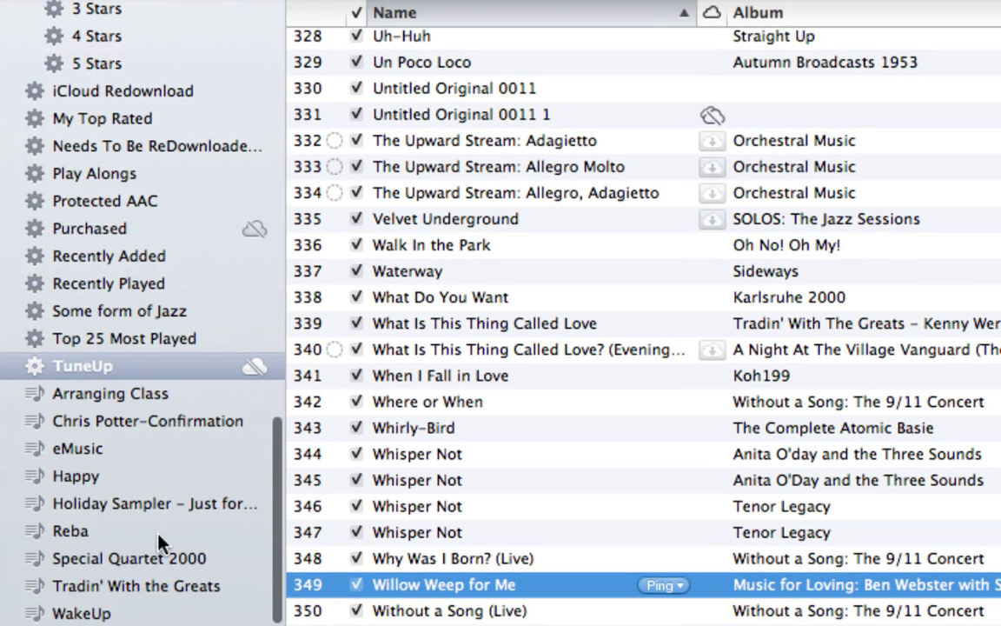
scroll(161, 540, "up", 15)
scroll(104, 383, "down", 10)
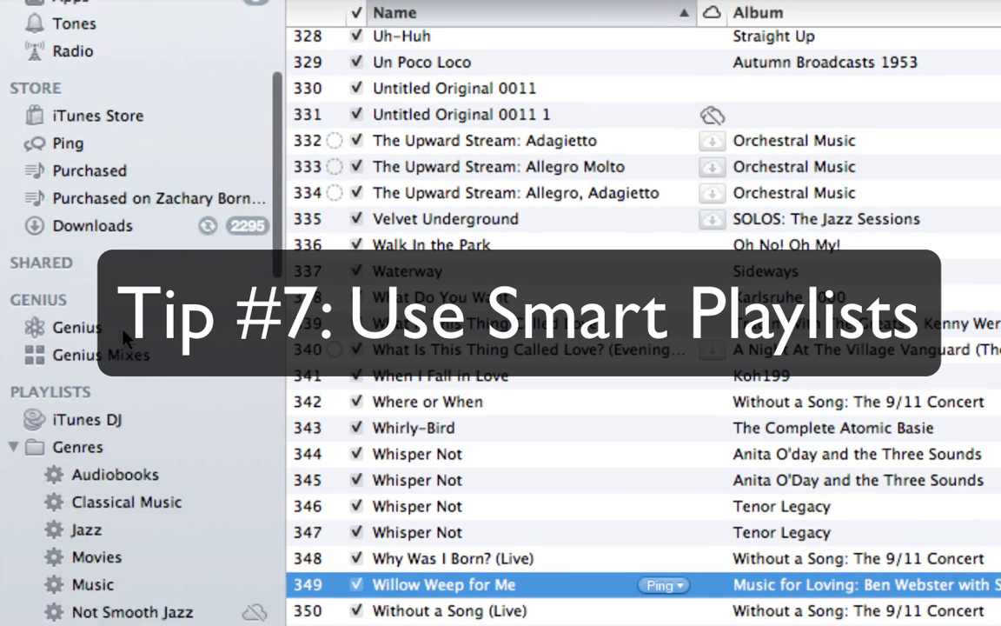
scroll(123, 333, "down", 5)
left_click(85, 205)
left_click(91, 228)
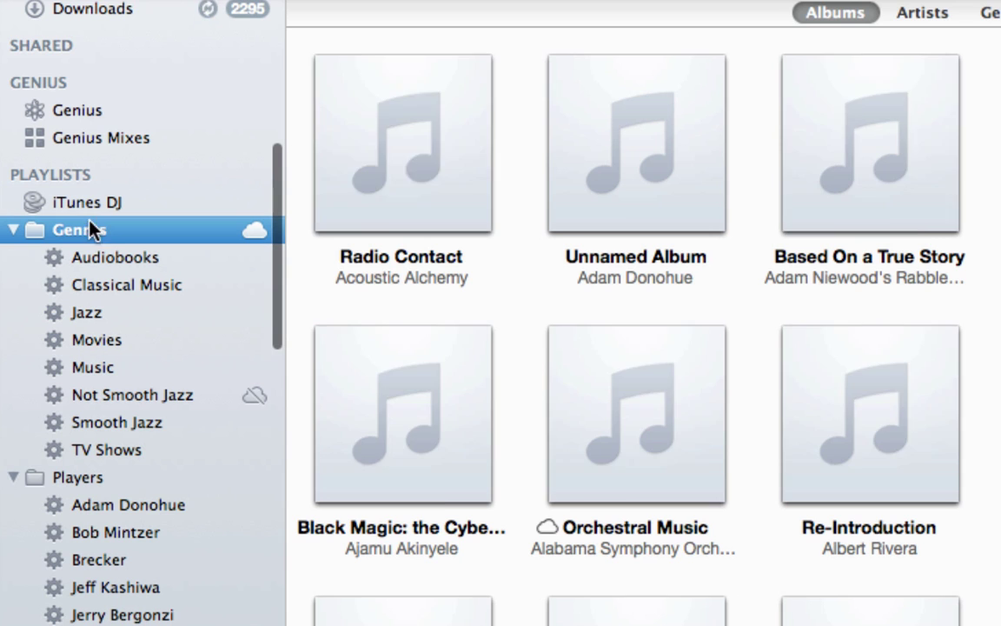
Step: View the Genres smart playlists one after another, from Audiobooks through Classical Music, Jazz, Movies, Music and Not Smooth Jazz to Smooth Jazz
left_click(153, 259)
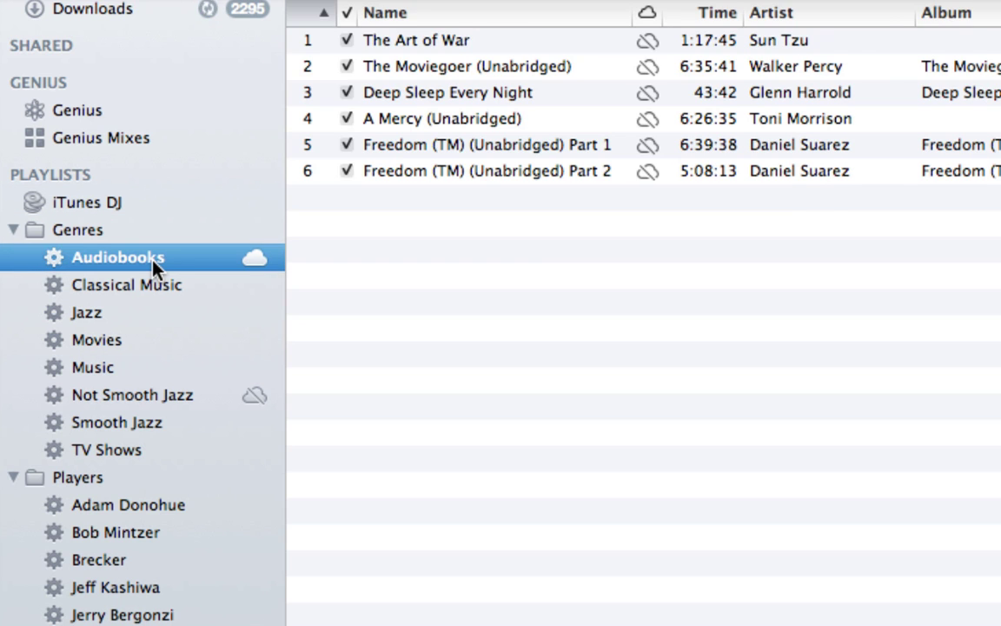
key("Down")
key("Down")
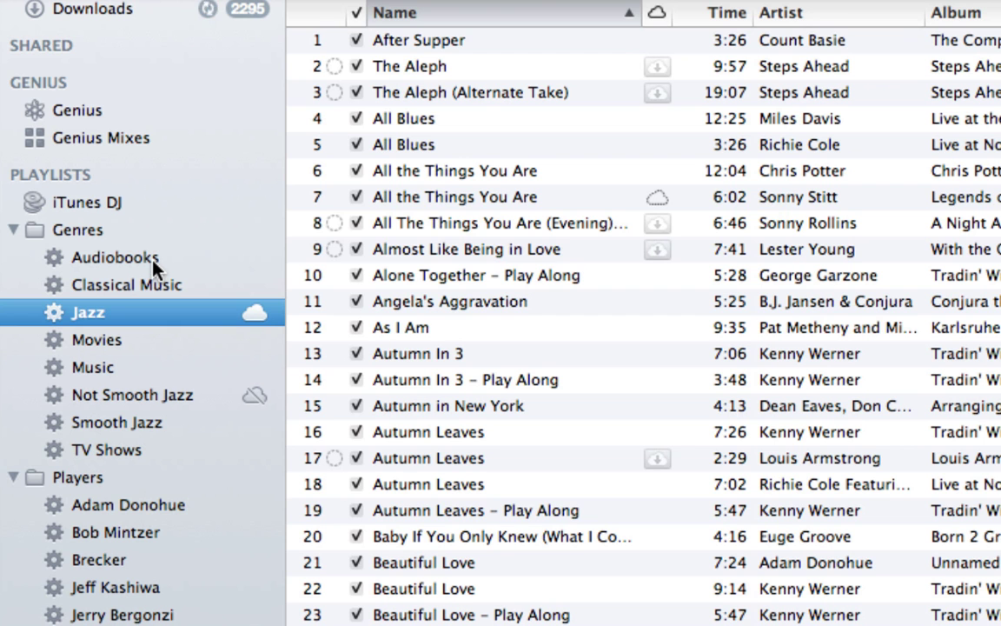
key("Down")
key("Down")
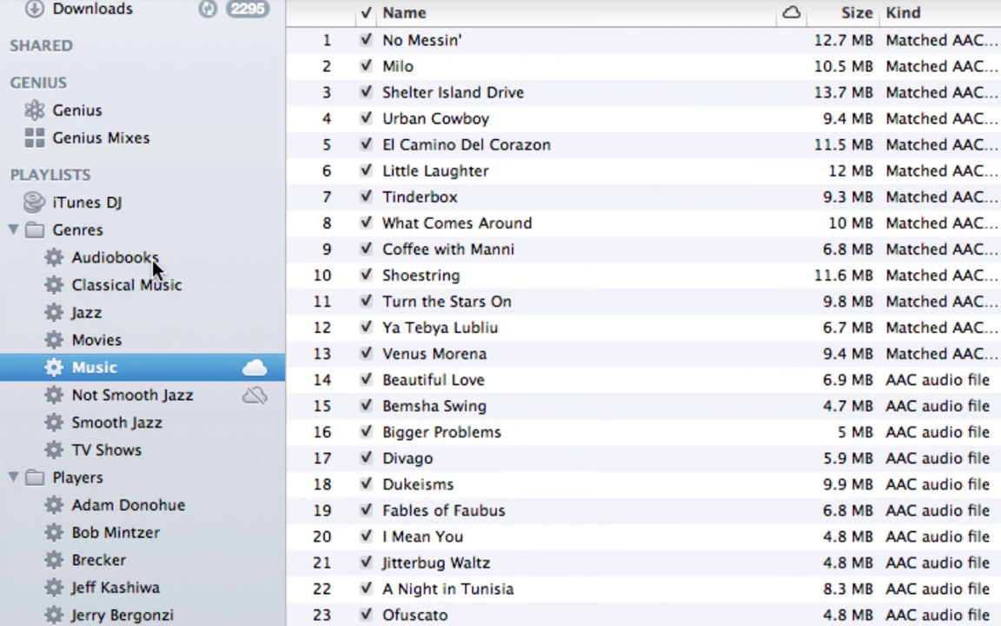
key("Down")
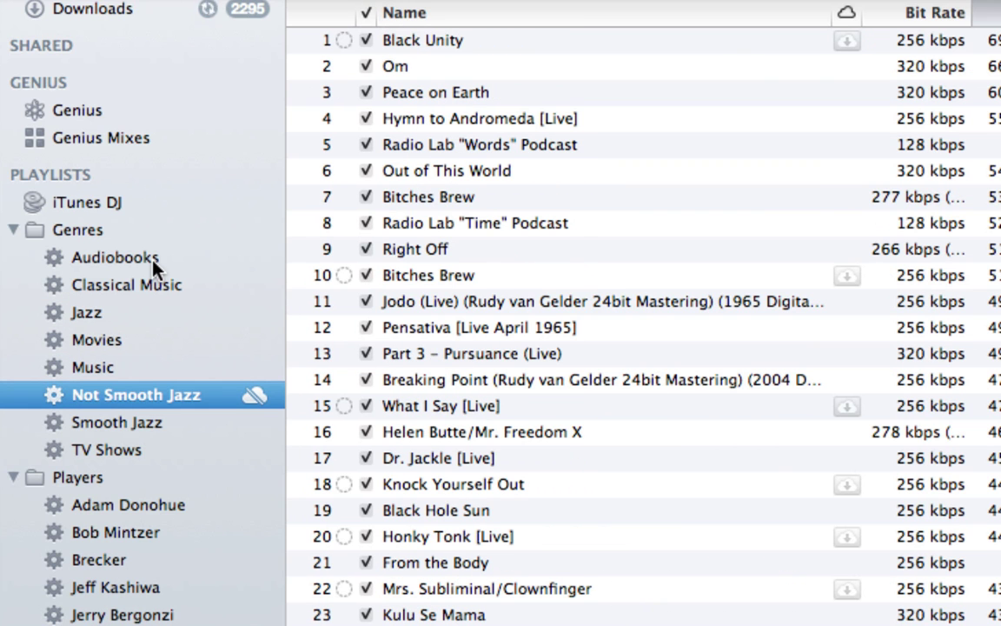
key("Down")
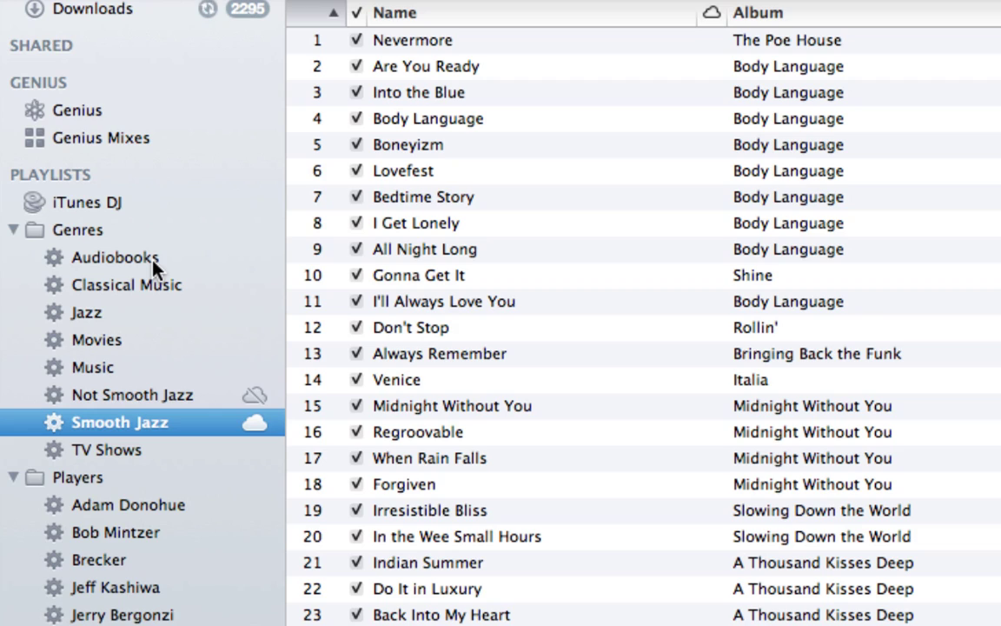
Step: Return to the Smooth Jazz playlist after a glance at TV Shows and examine its track details and song total
key("Down")
key("Up")
scroll(924, 214, "right", 5)
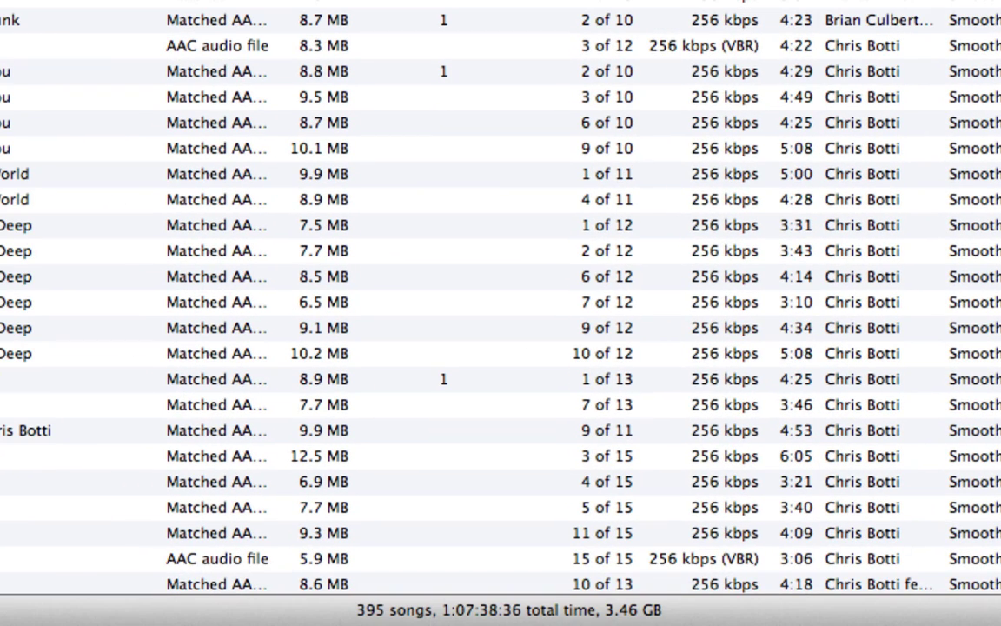
Step: View the TV Shows smart playlist, the Players folder and its first two player playlists
left_click(56, 350)
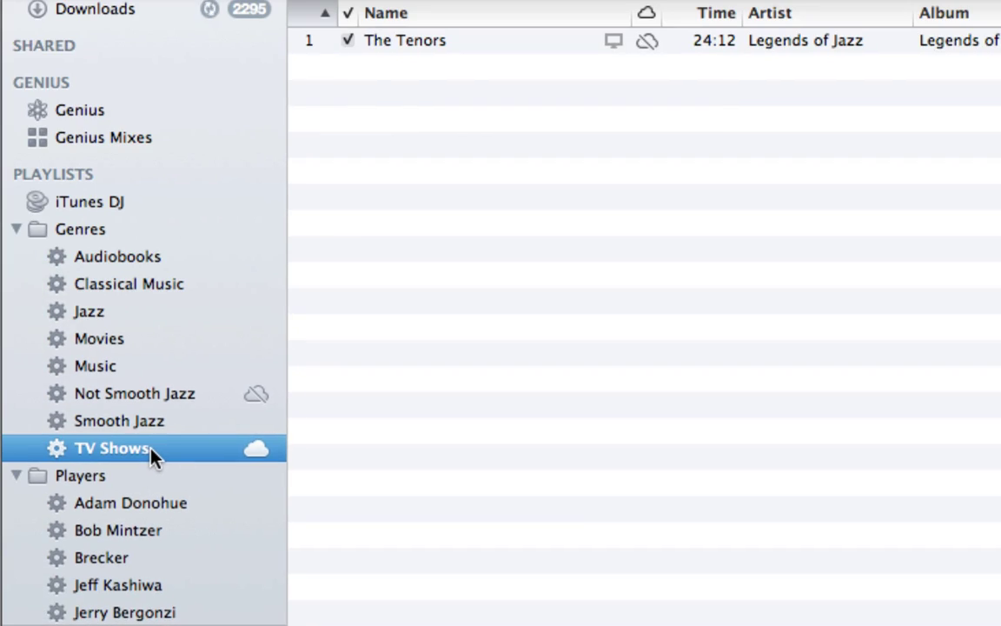
key("Down")
key("Down")
scroll(152, 457, "down", 5)
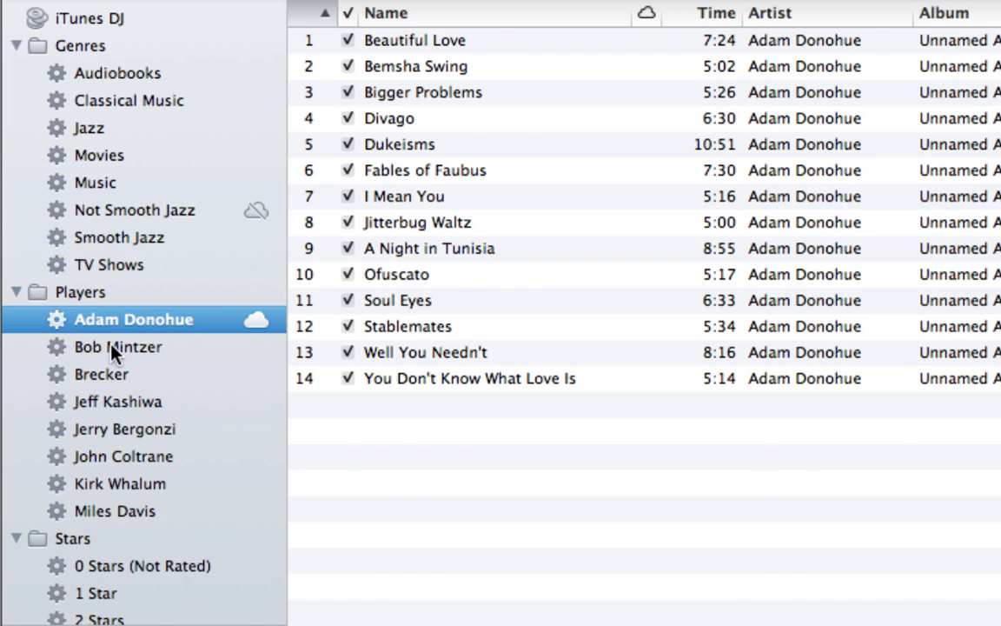
left_click(112, 346)
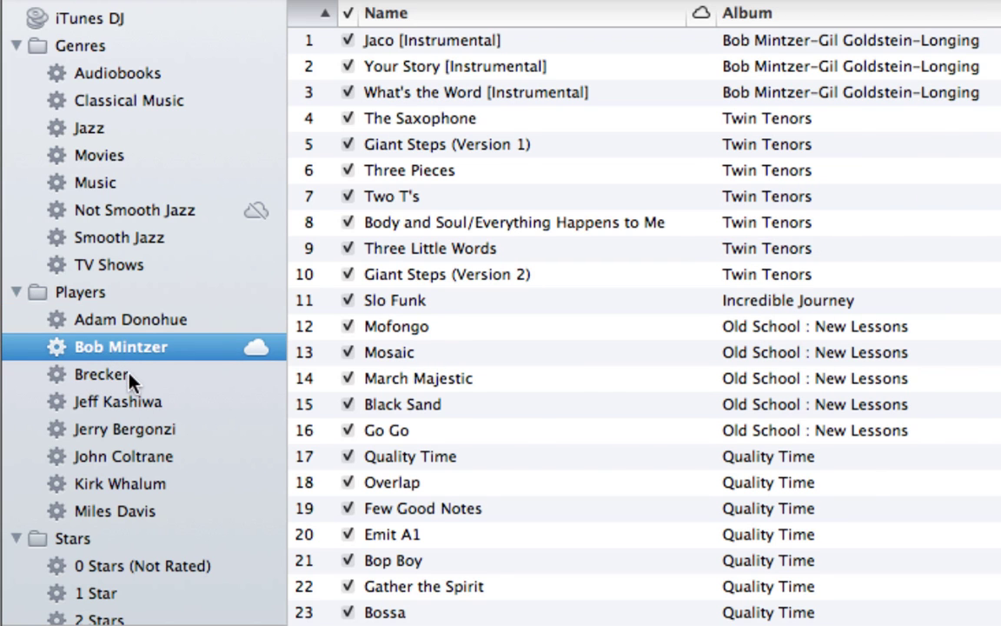
Step: View the remaining Players smart playlists in order: Brecker, Jeff Kashiwa, Jerry Bergonzi, John Coltrane, Kirk Whalum and Miles Davis
left_click(131, 379)
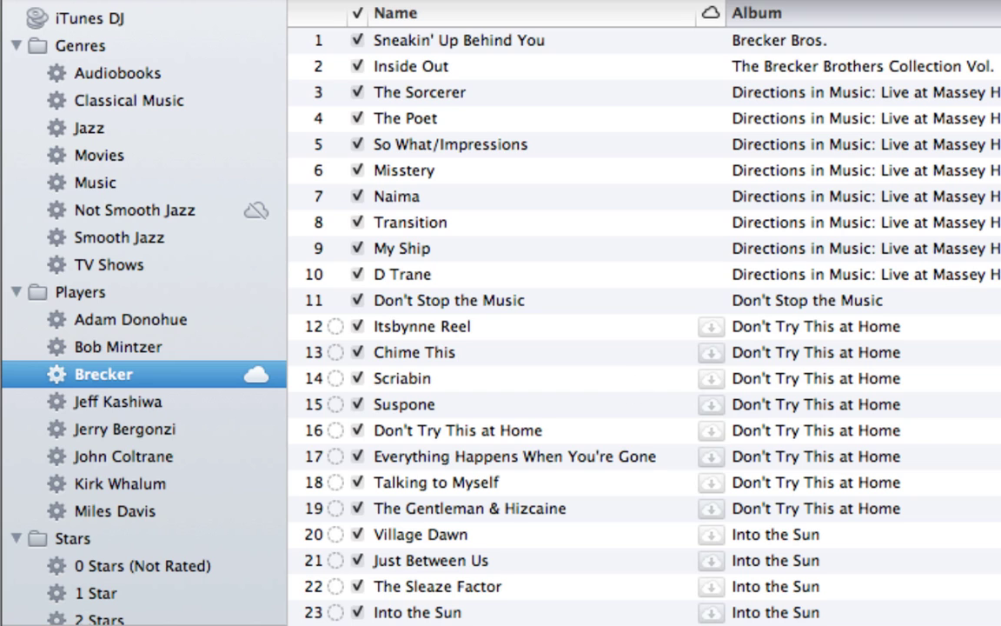
left_click(134, 405)
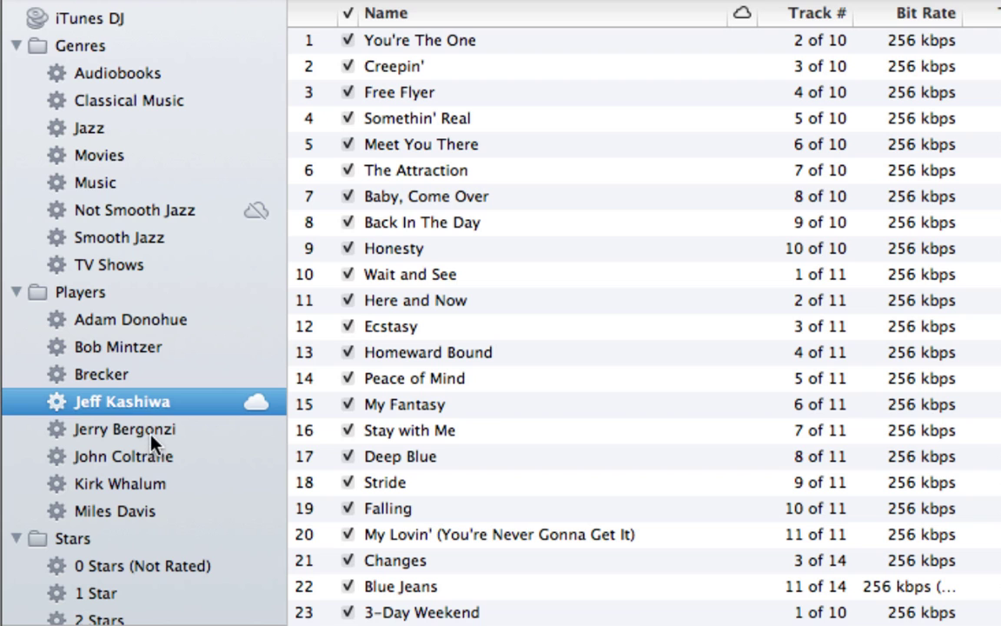
left_click(131, 428)
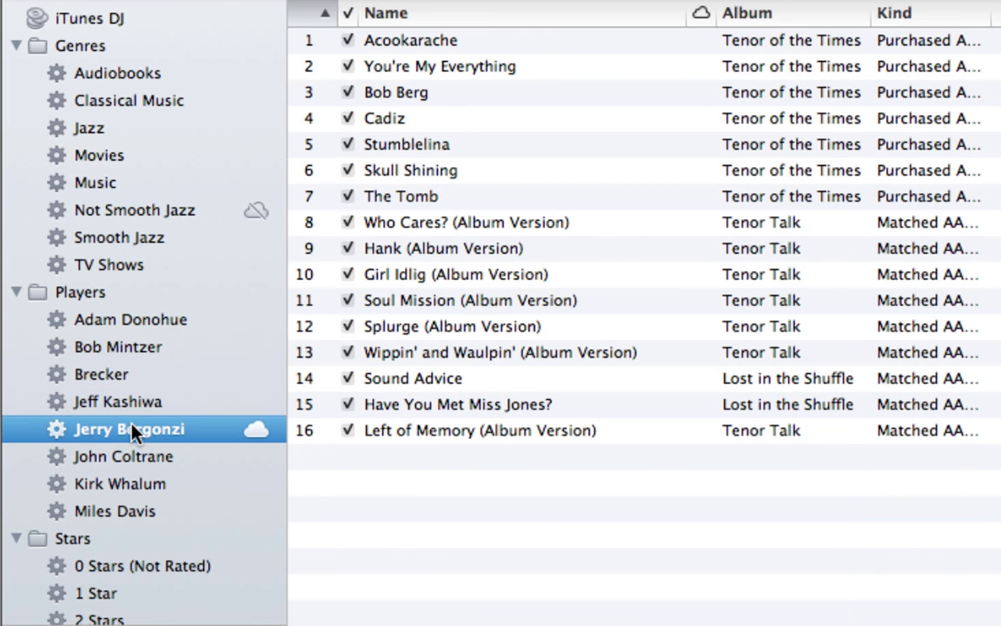
left_click(131, 459)
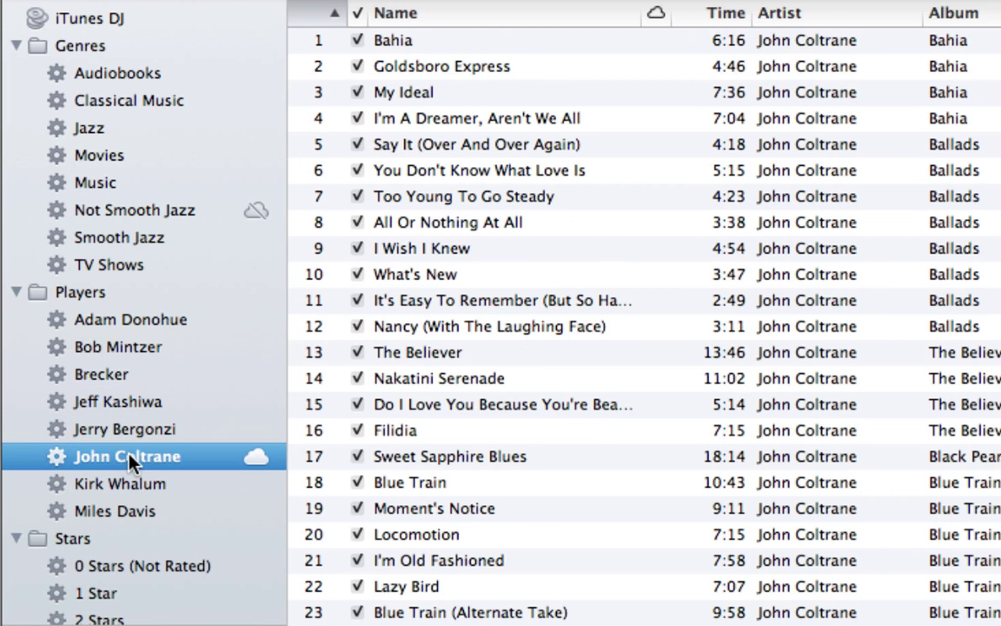
left_click(170, 485)
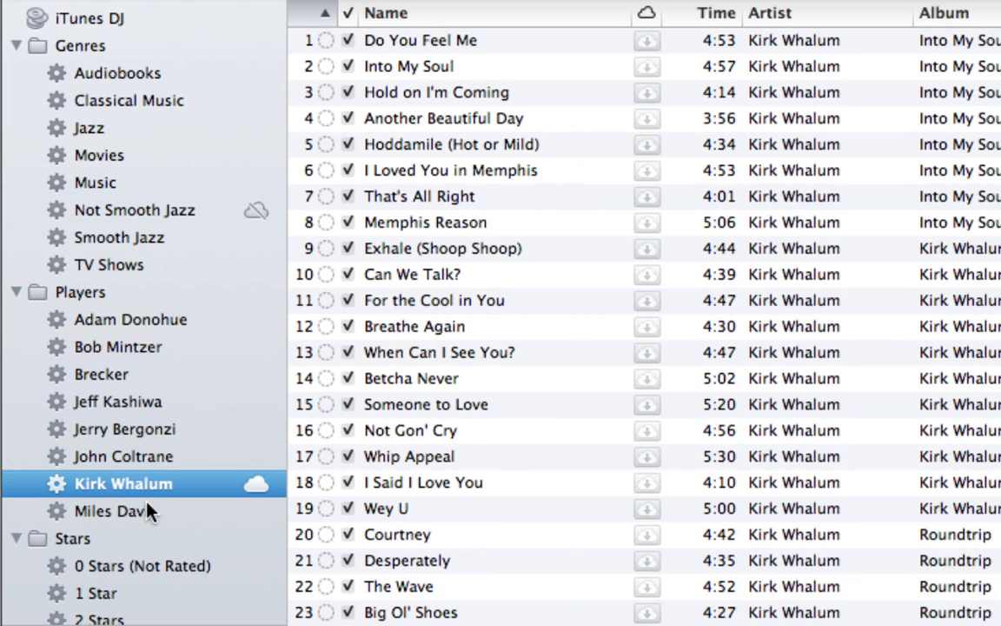
left_click(146, 512)
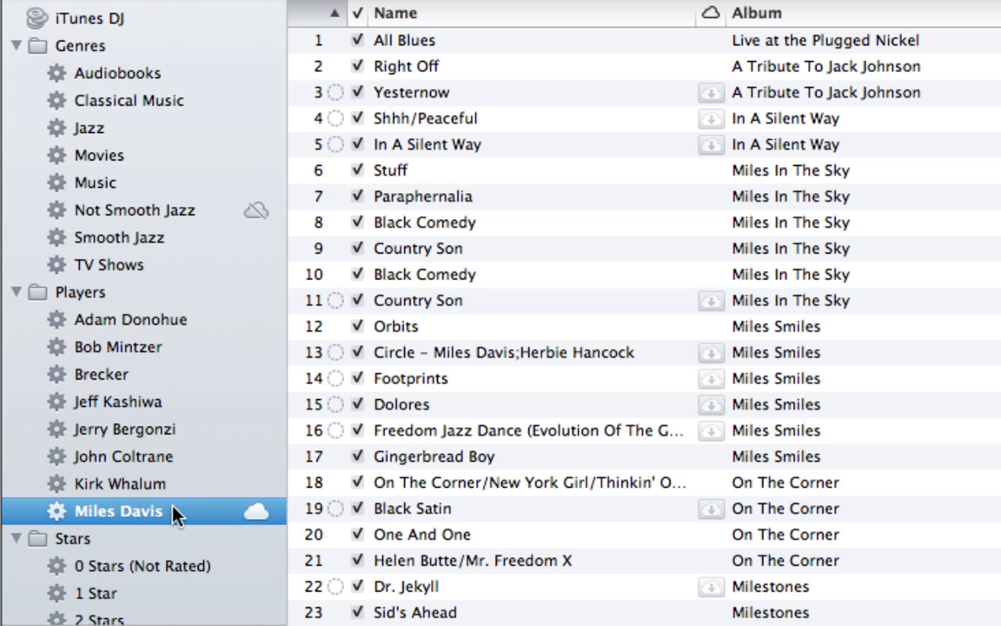
Step: View the rating playlists in the Stars folder, from 0 Stars (Not Rated) to 5 Stars, and open the Stars folder itself
scroll(624, 410, "down", 5)
scroll(152, 365, "down", 4)
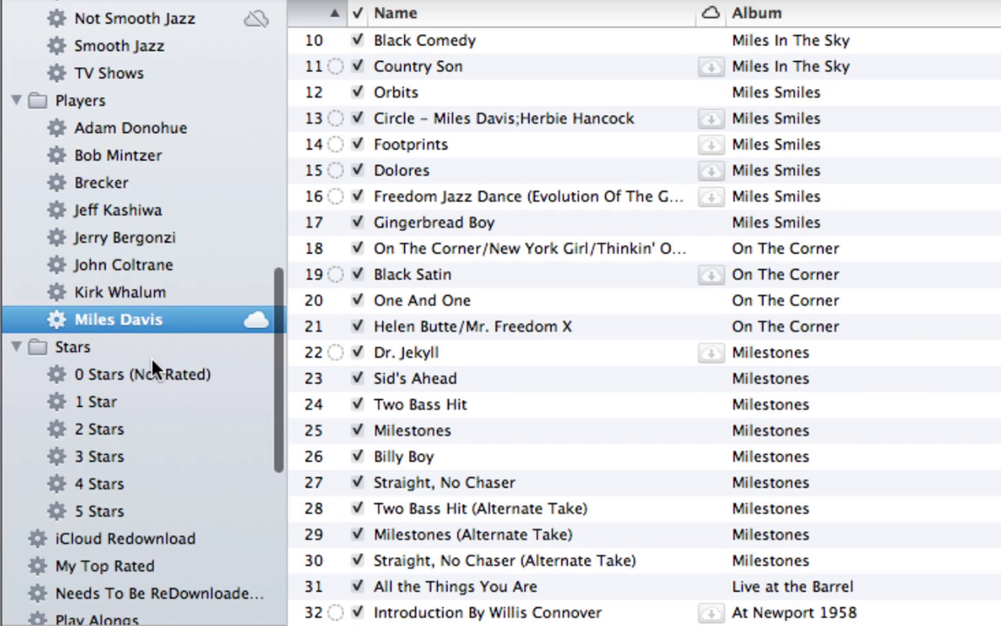
left_click(137, 383)
left_click(98, 401)
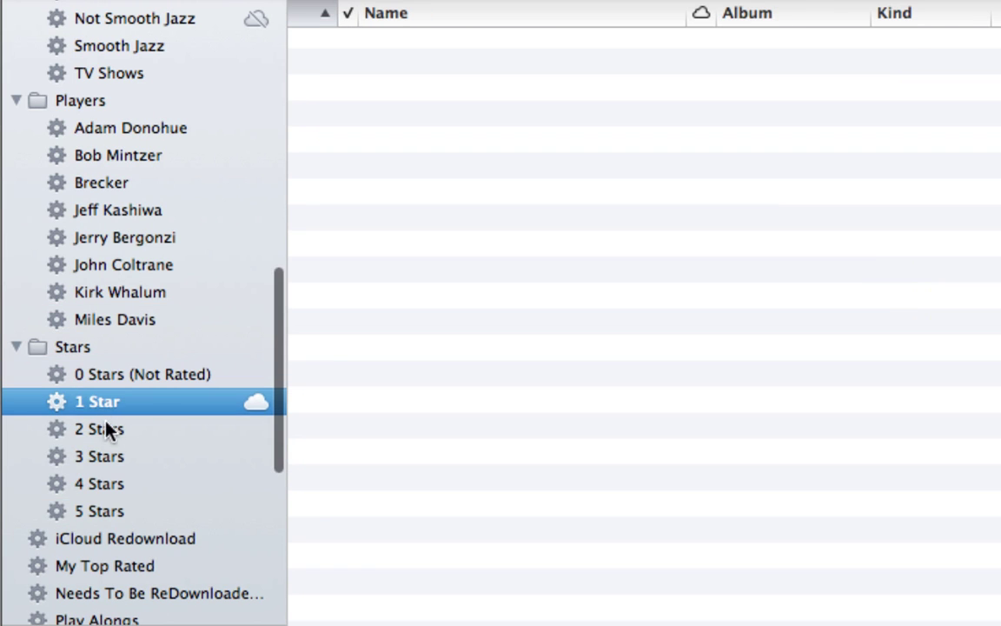
left_click(103, 429)
left_click(108, 457)
left_click(113, 484)
left_click(119, 512)
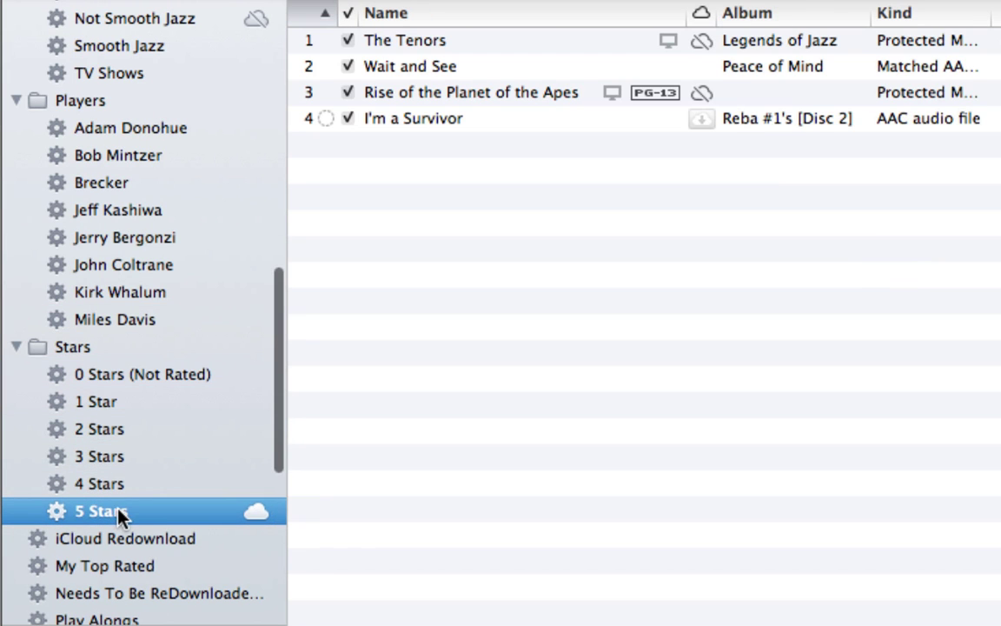
left_click(121, 456)
left_click(117, 382)
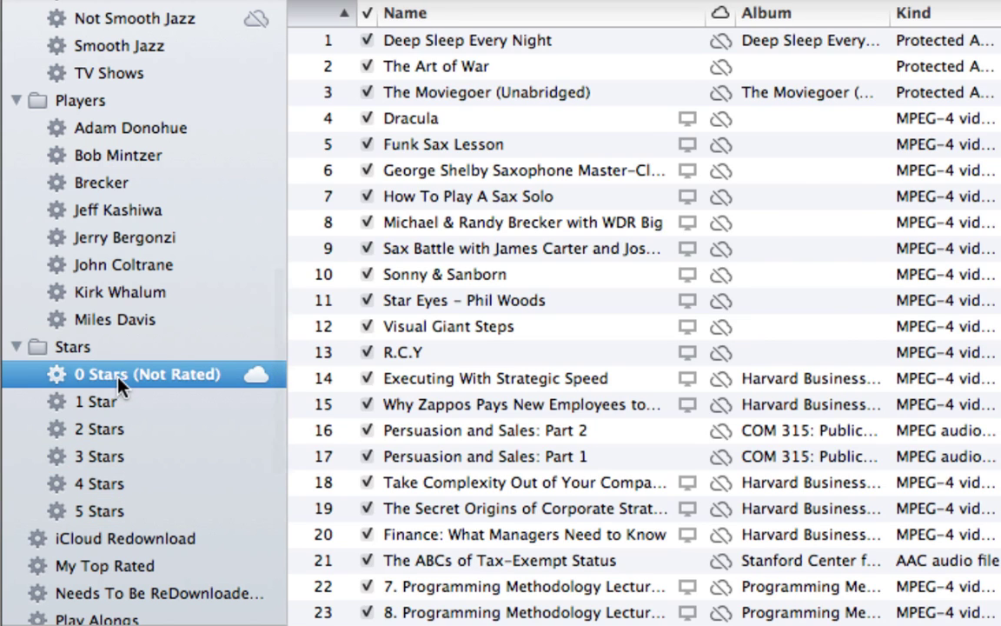
left_click(103, 347)
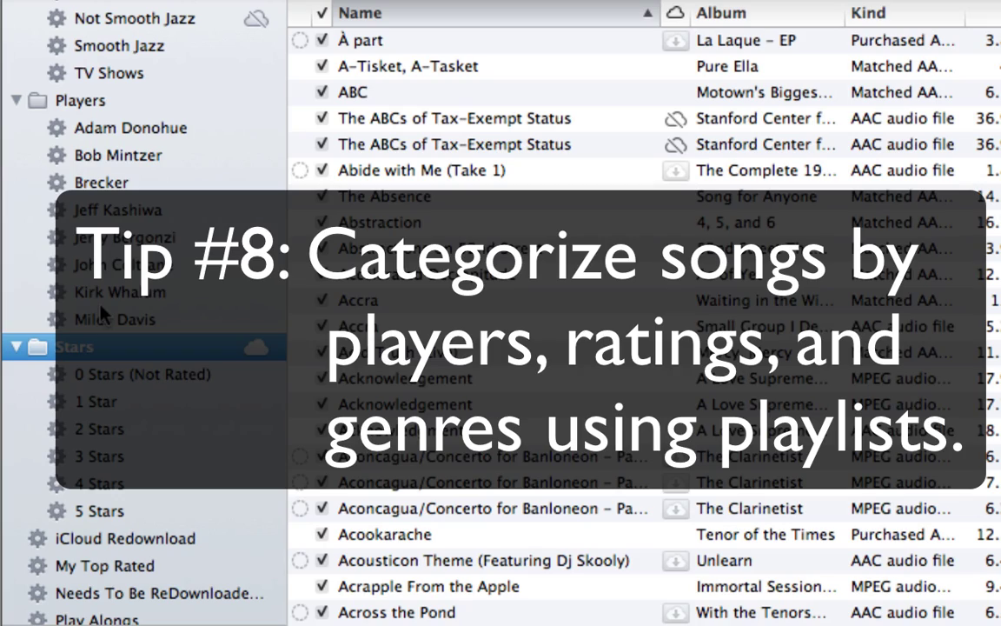
Step: View the iTunes U collections in the library and look through the whole Apps list
scroll(96, 287, "up", 10)
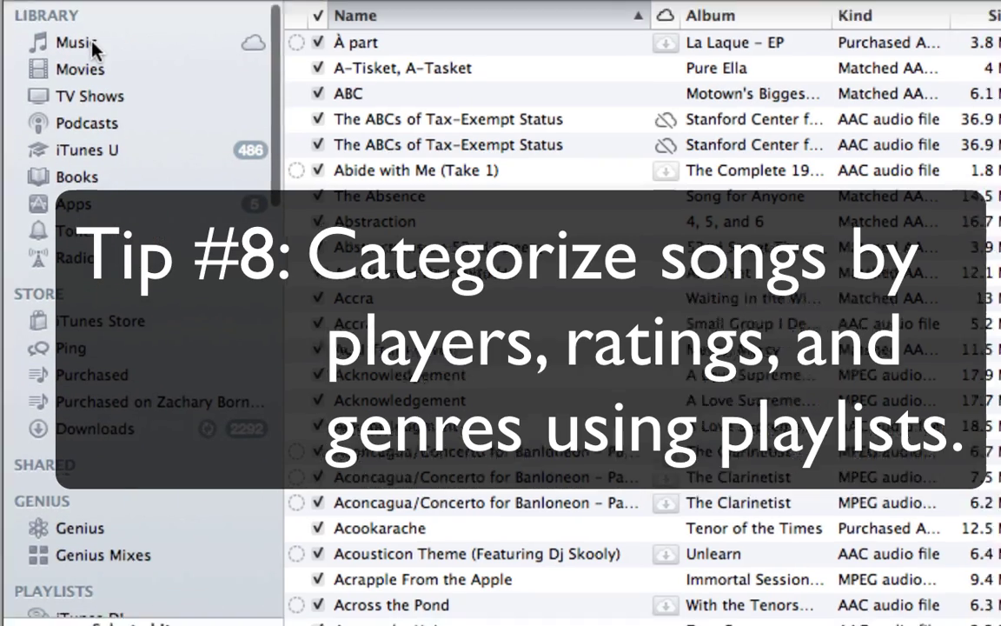
left_click(91, 42)
left_click(87, 150)
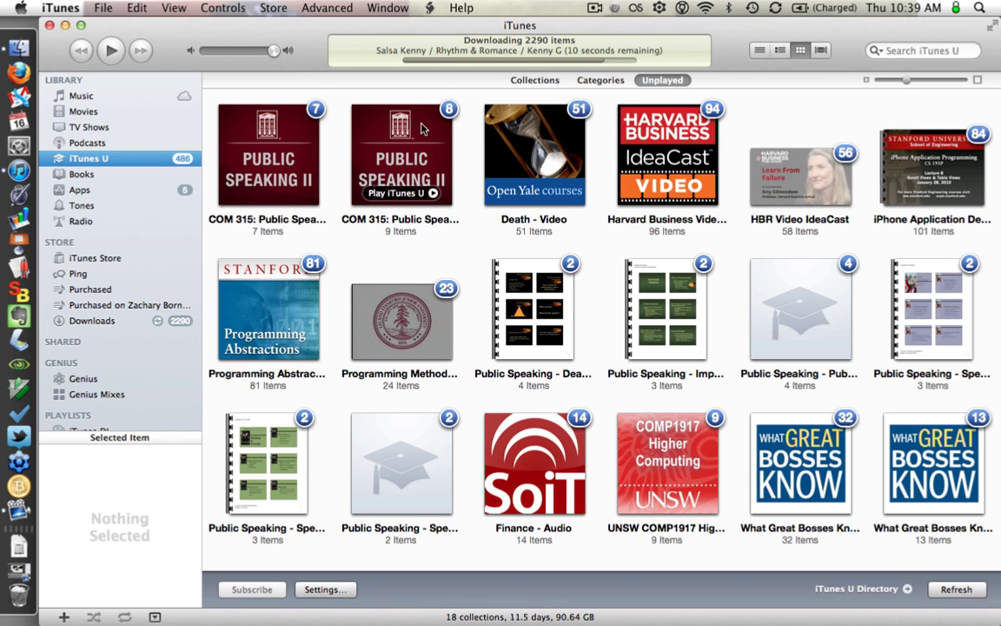
left_click(143, 190)
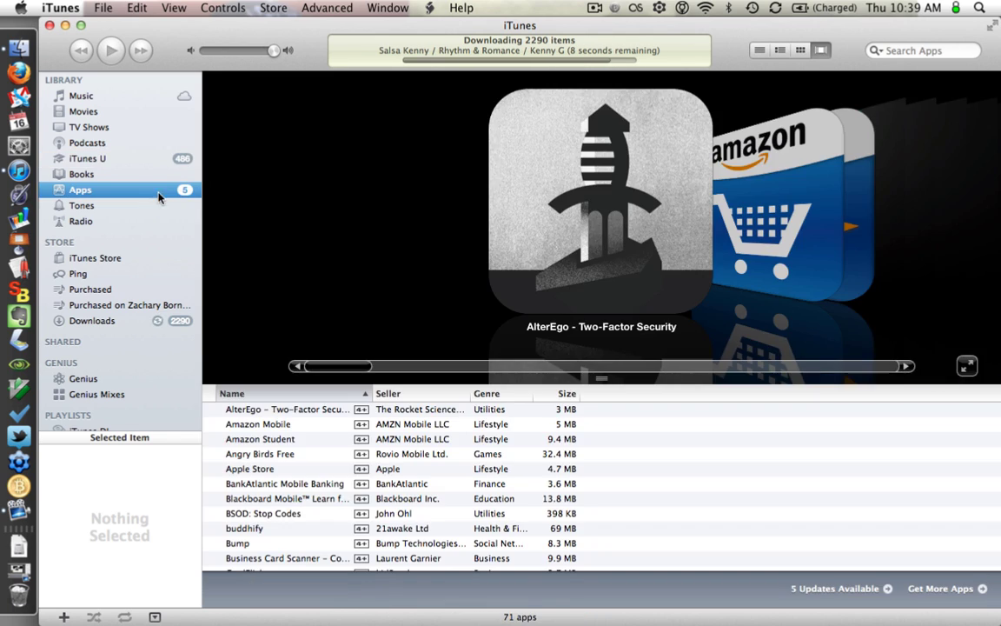
scroll(590, 450, "down", 1)
scroll(609, 487, "down", 20)
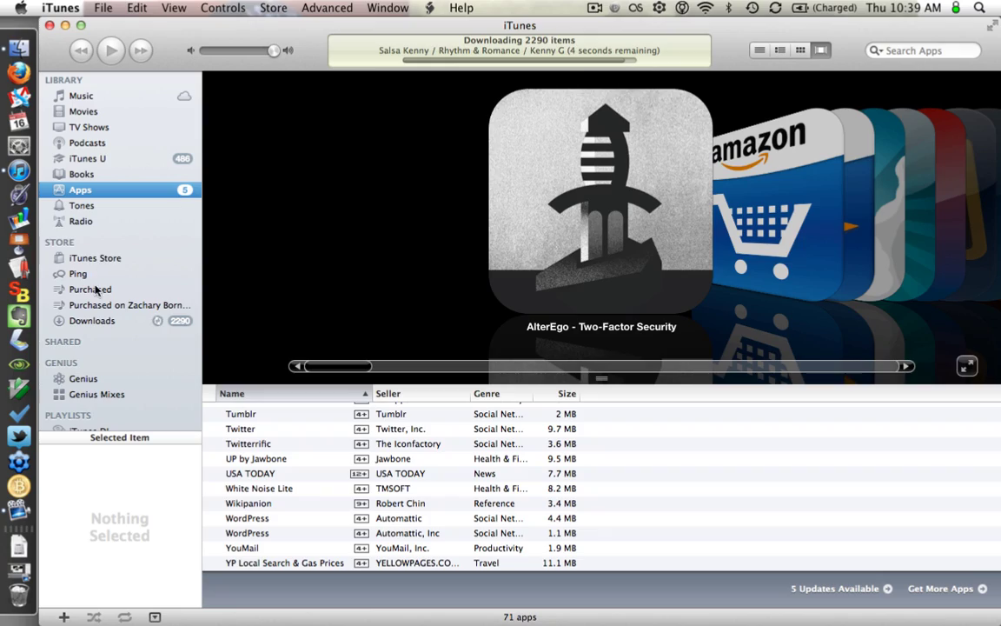
Step: Open the Downloads queue and look through the waiting songs, returning to the active downloads at its start
left_click(105, 321)
scroll(345, 250, "down", 20)
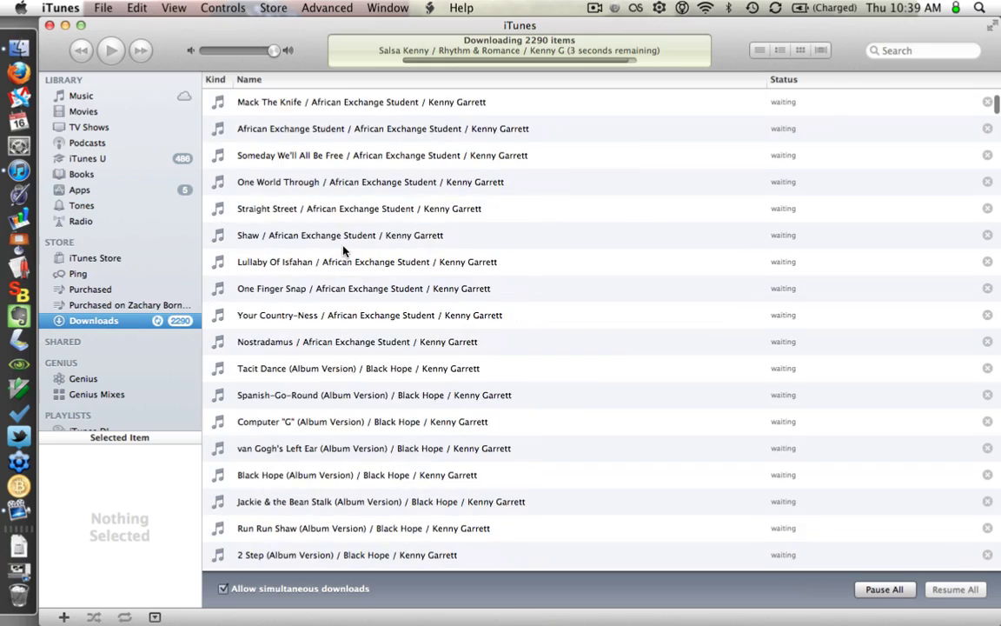
scroll(344, 250, "down", 20)
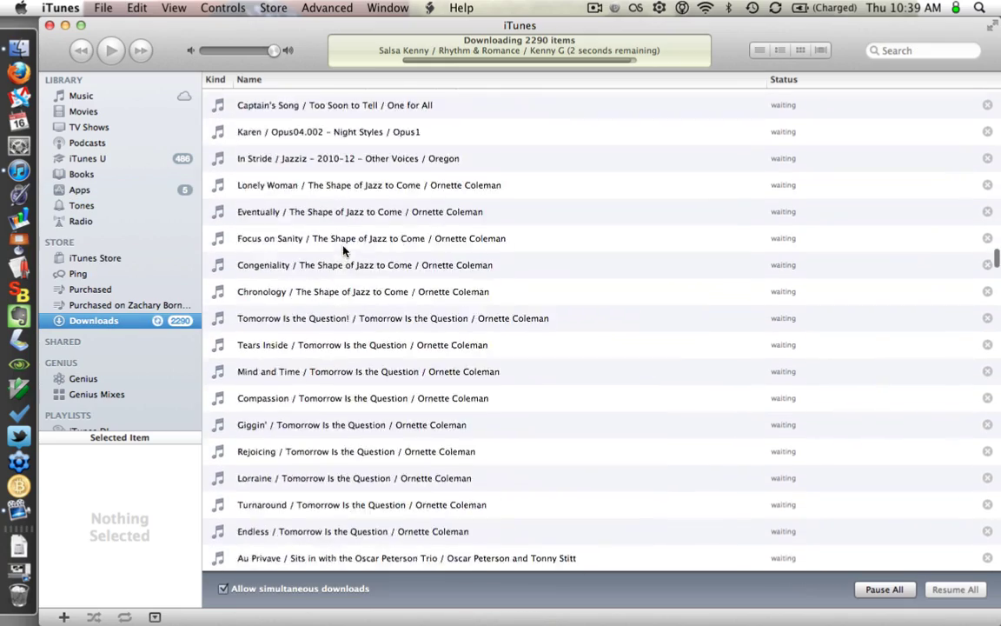
scroll(467, 243, "up", 20)
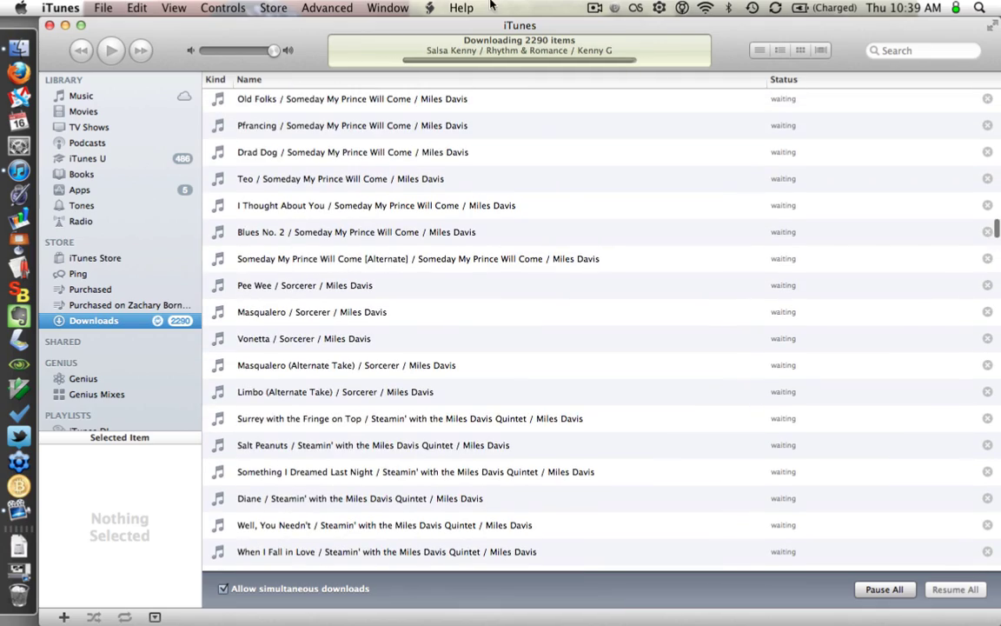
scroll(467, 257, "up", 20)
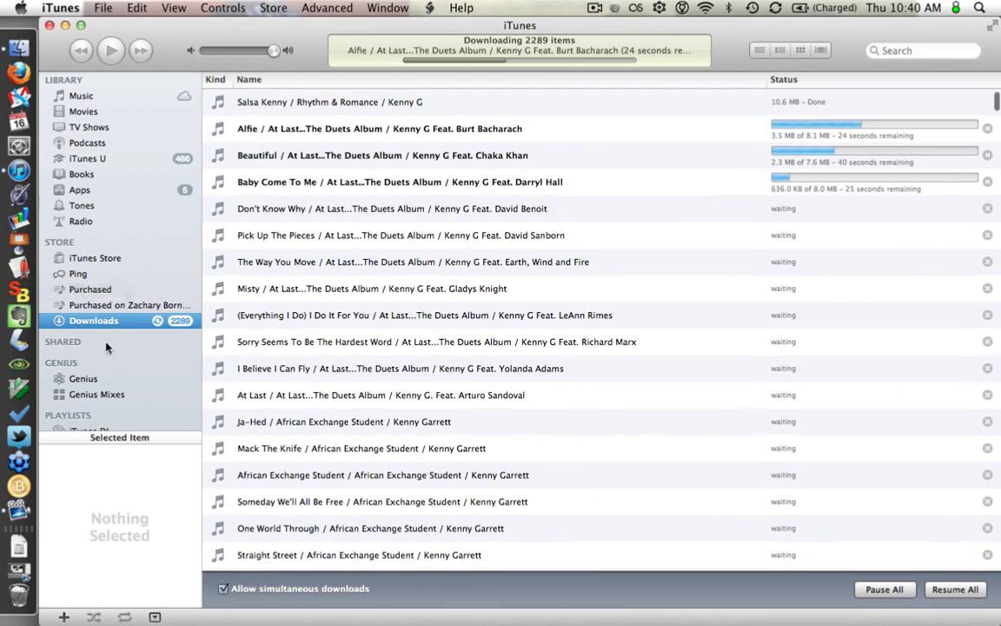
scroll(105, 321, "down", 10)
scroll(126, 338, "up", 10)
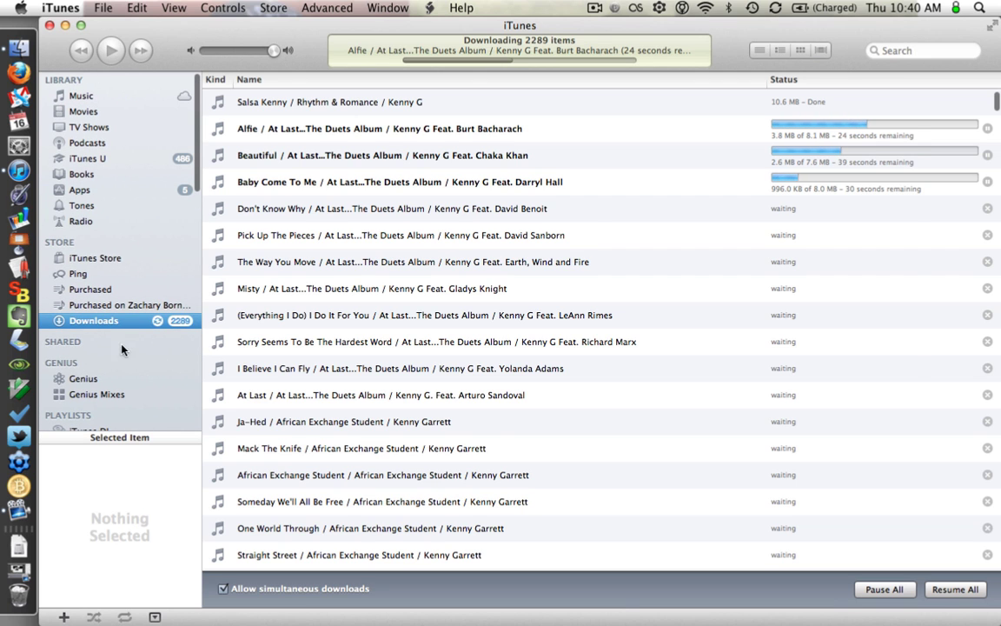
Step: View the Genius playlist and the album covers of the Genius Mixes
left_click(85, 379)
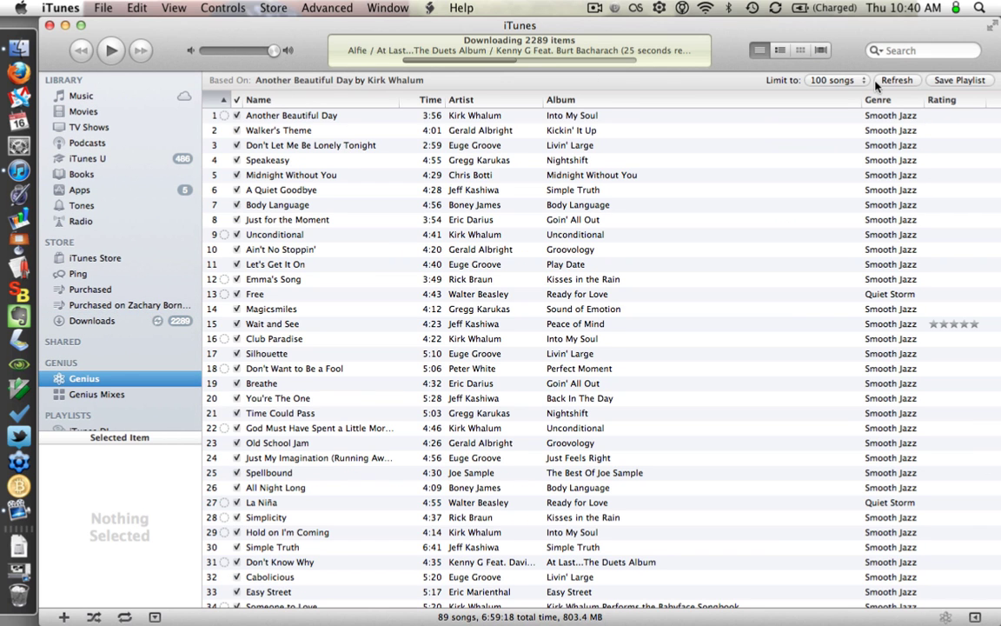
scroll(100, 325, "down", 3)
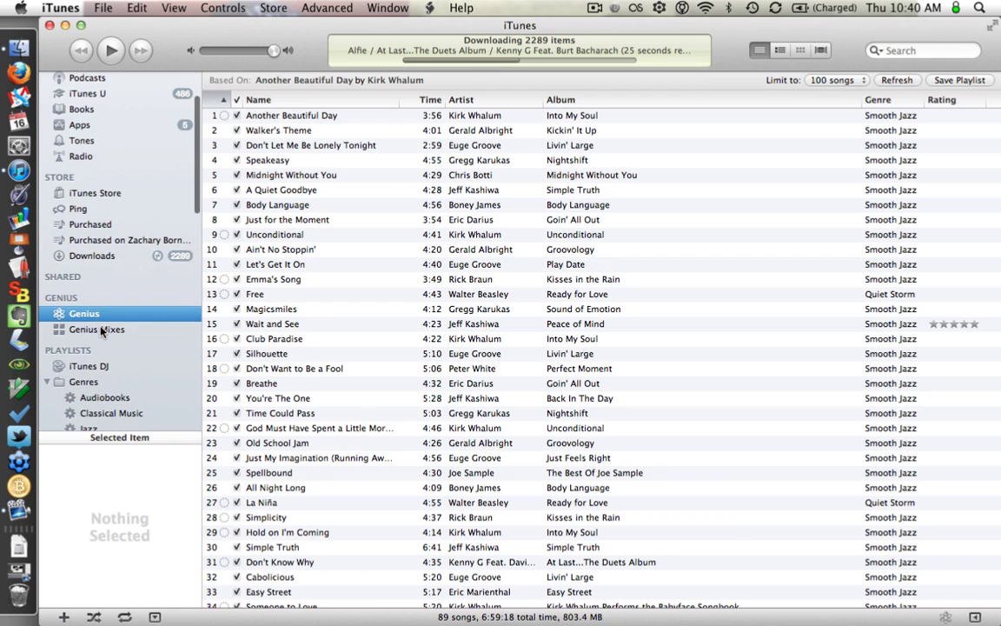
left_click(100, 329)
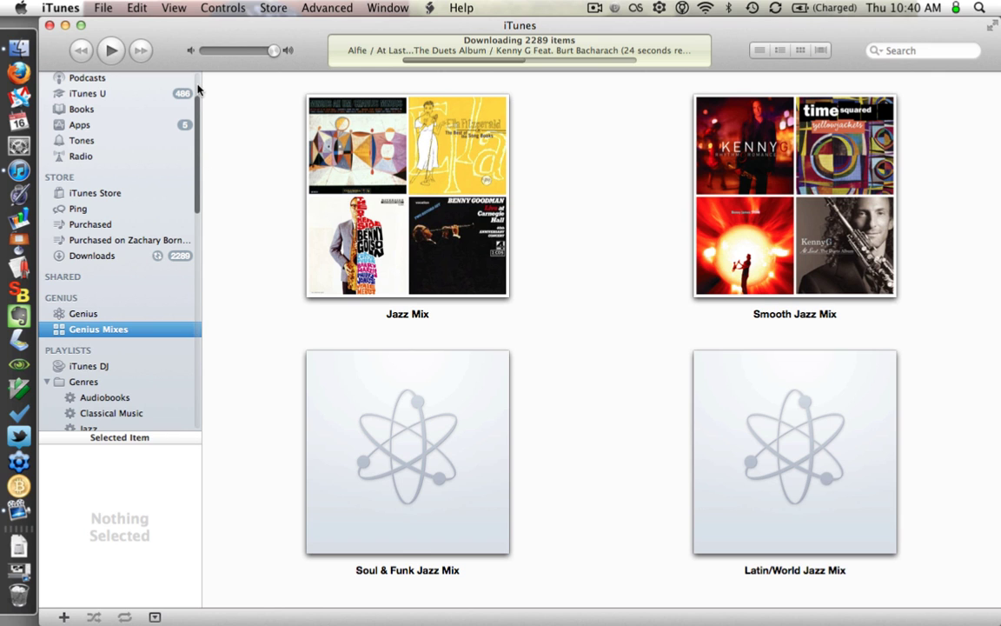
scroll(198, 88, "up", 3)
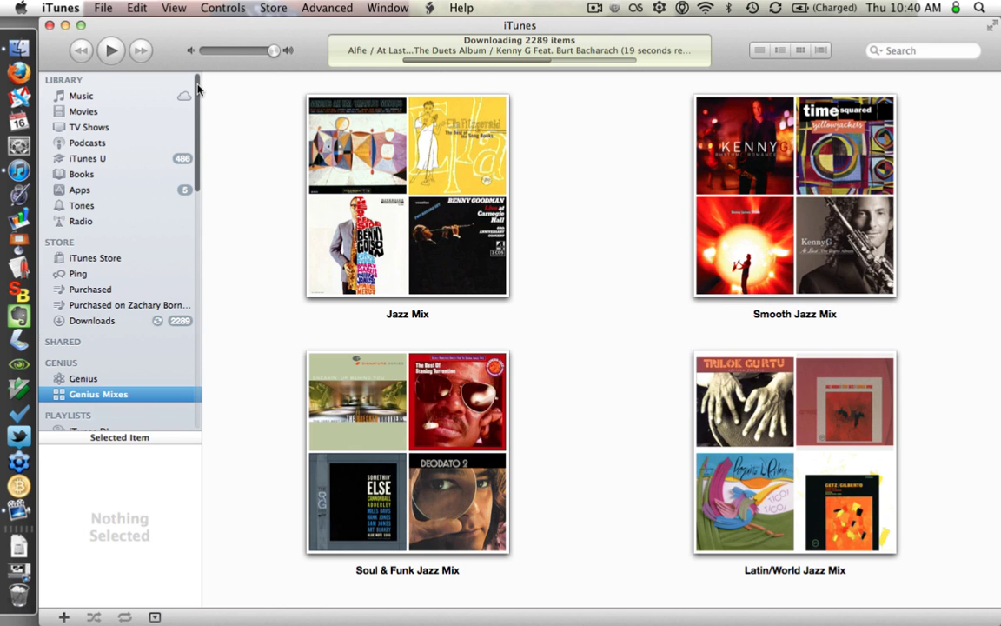
Step: Open the Music library and sort its songs by number of plays, highest first
left_click(139, 96)
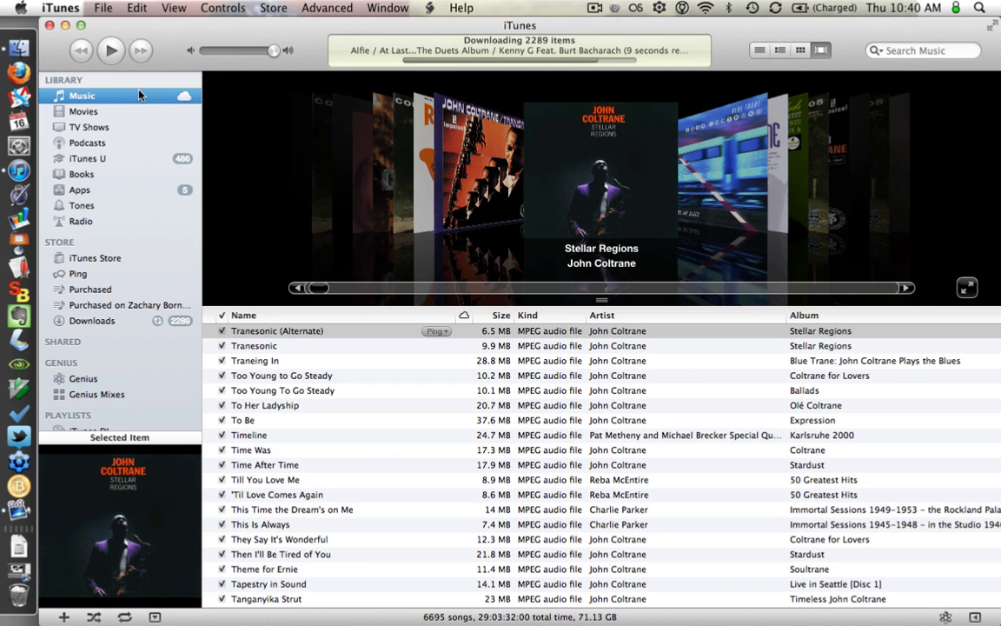
scroll(628, 505, "down", 1)
scroll(627, 505, "up", 20)
scroll(628, 504, "right", 10)
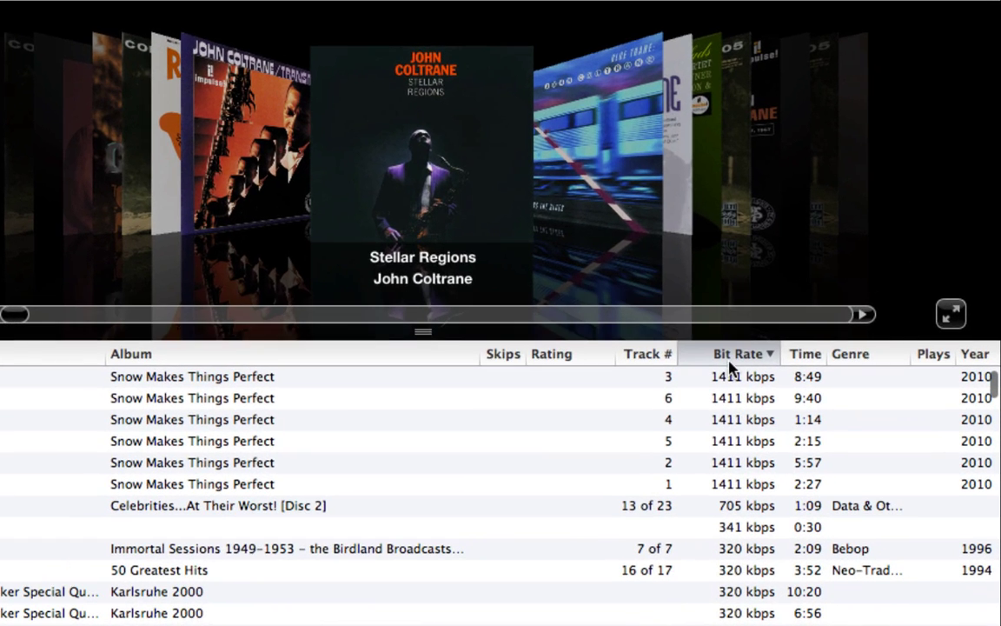
left_click(925, 356)
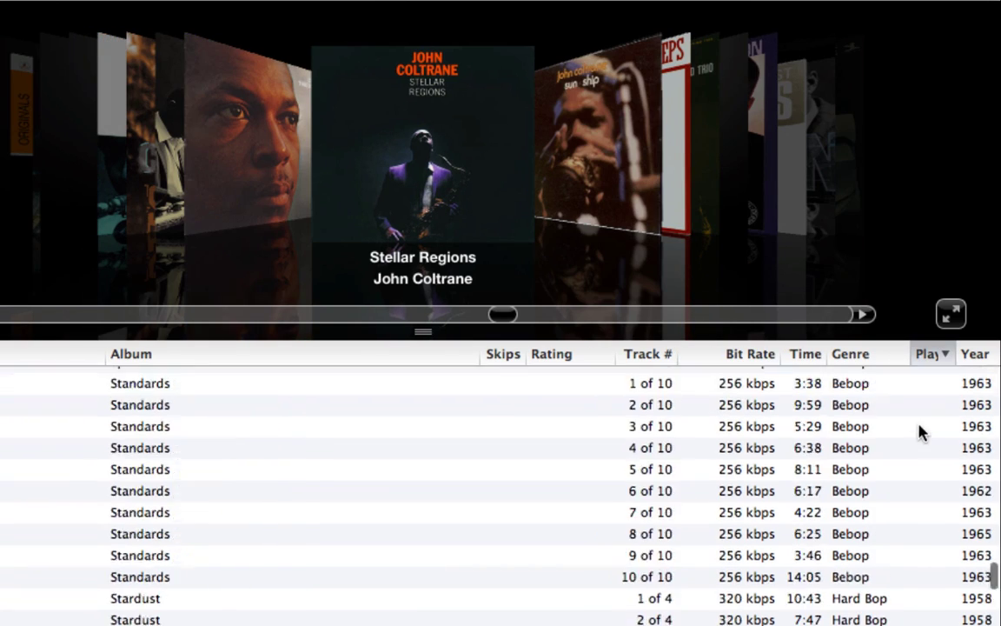
scroll(921, 428, "up", 20)
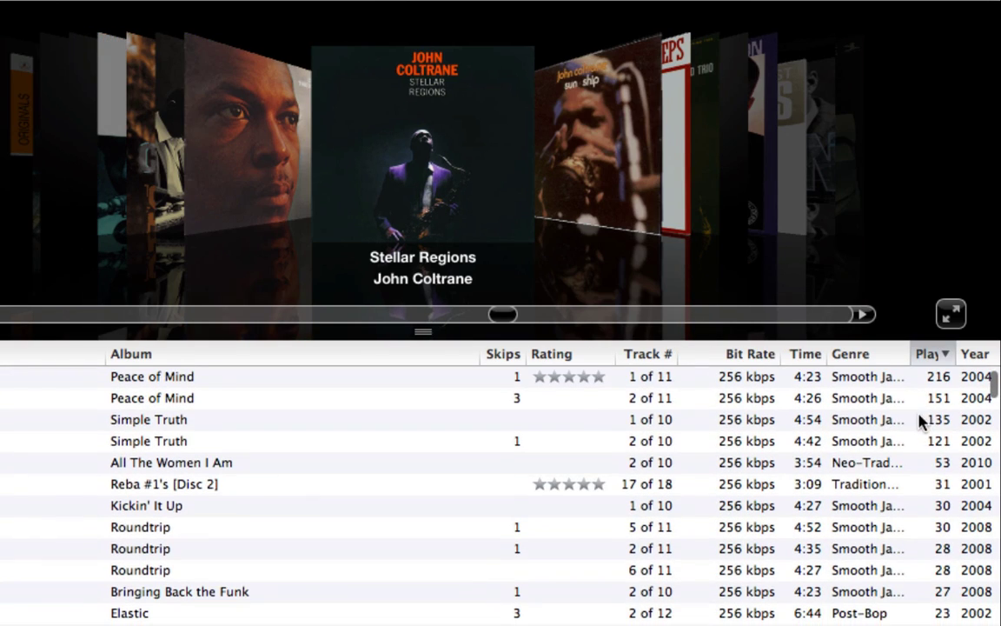
Step: Select the most-played song and check its rating, genre and play count
scroll(808, 409, "left", 10)
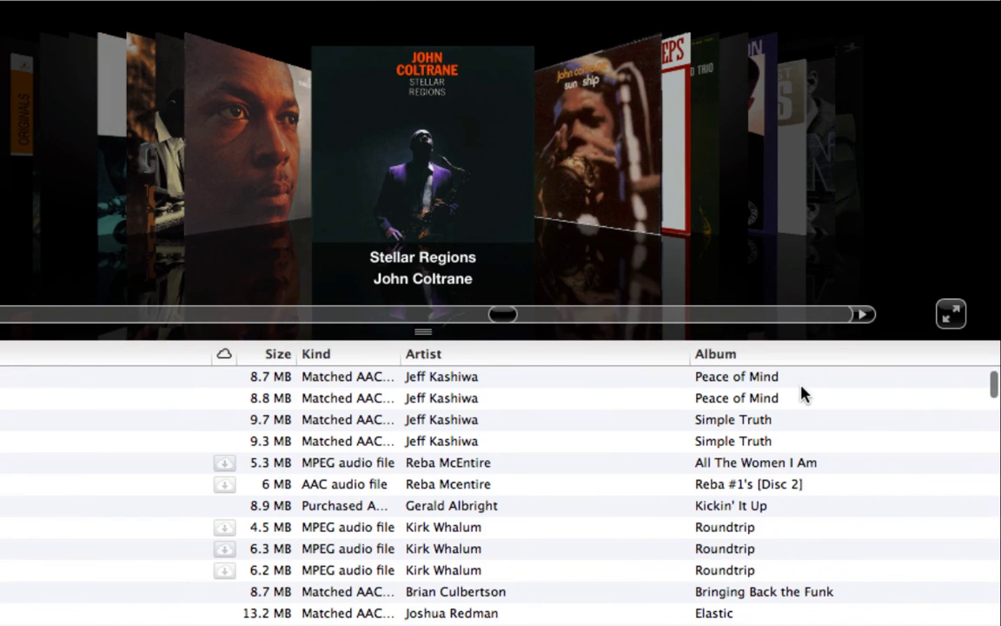
left_click(87, 381)
scroll(87, 380, "right", 10)
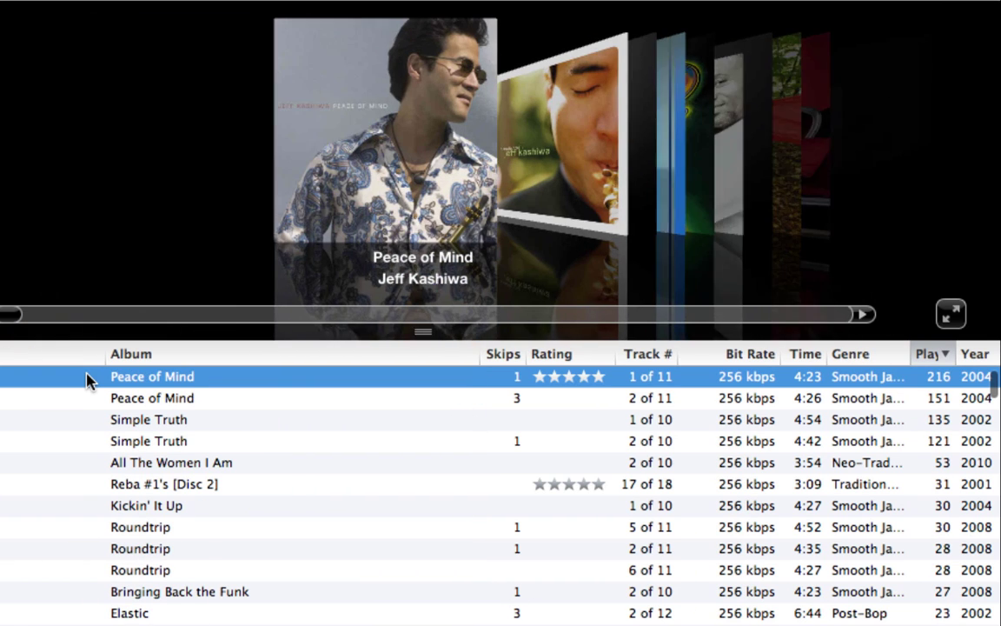
Step: Go down the most-played songs to Brian Culbertson's "Always Remember", comparing their genres and play counts, and review the song titles and artists
left_click(893, 400)
key("Down")
key("Down")
key("Down")
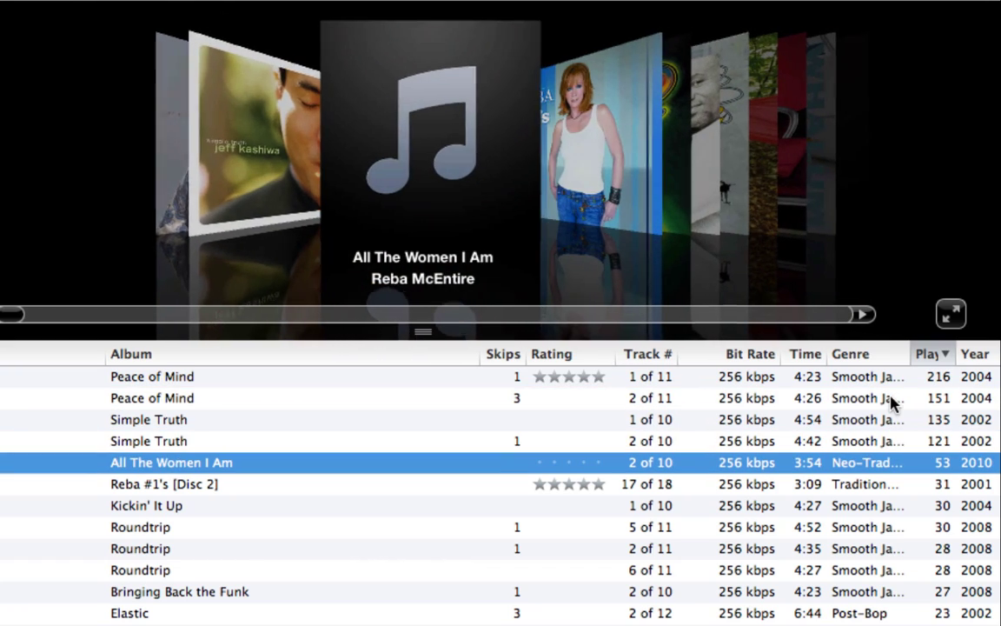
key("Down")
key("Down")
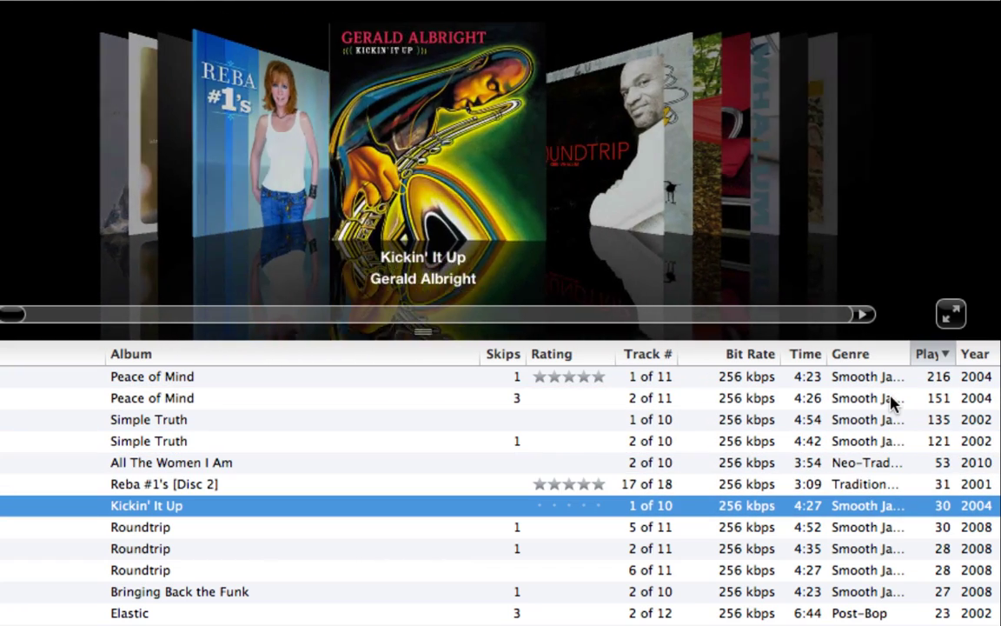
key("Down")
key("Down")
key("Down")
key("Down")
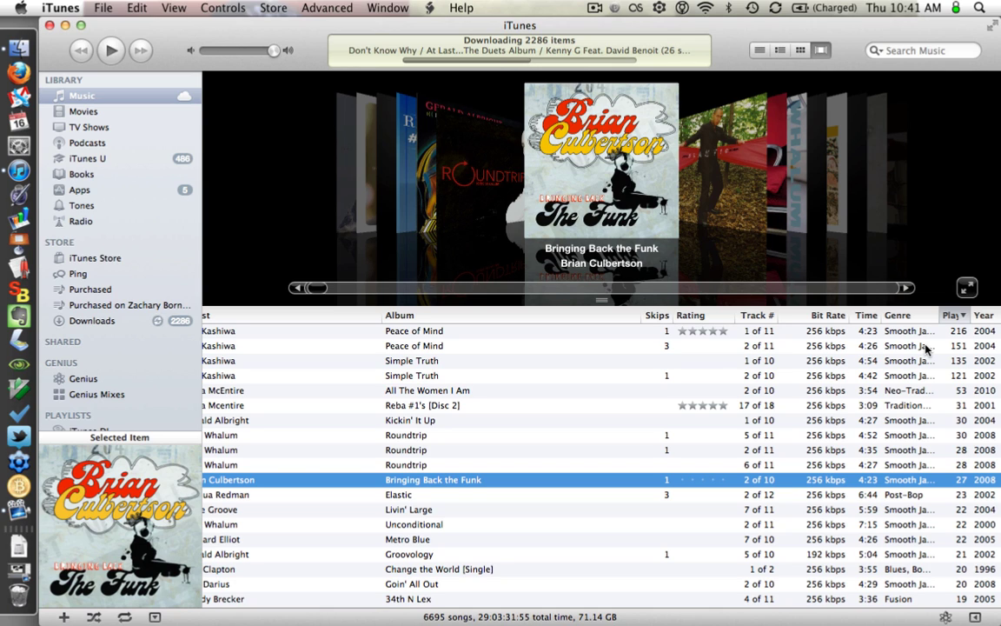
scroll(330, 417, "left", 10)
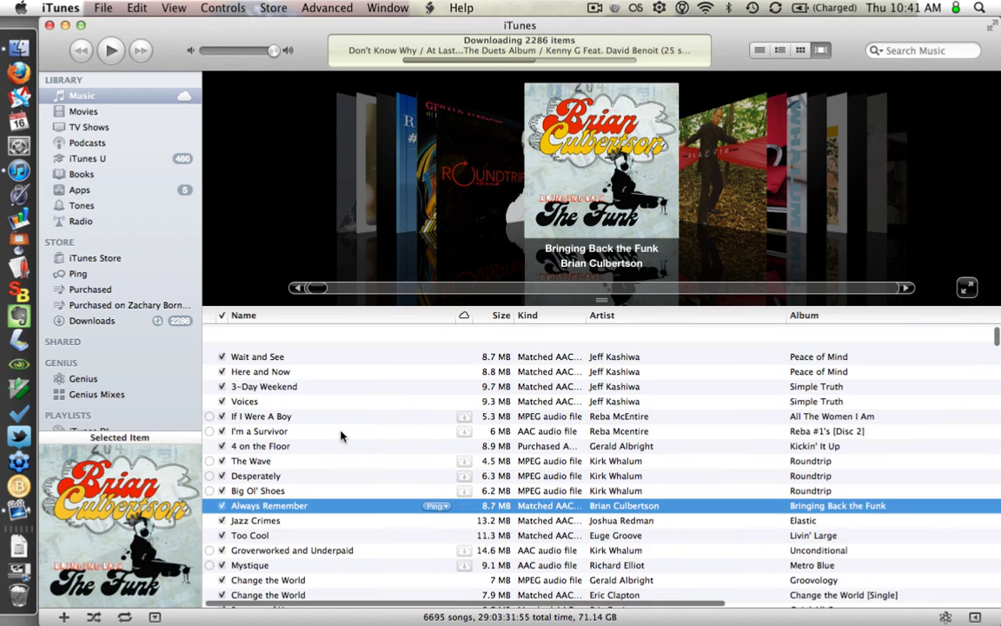
scroll(341, 436, "up", 3)
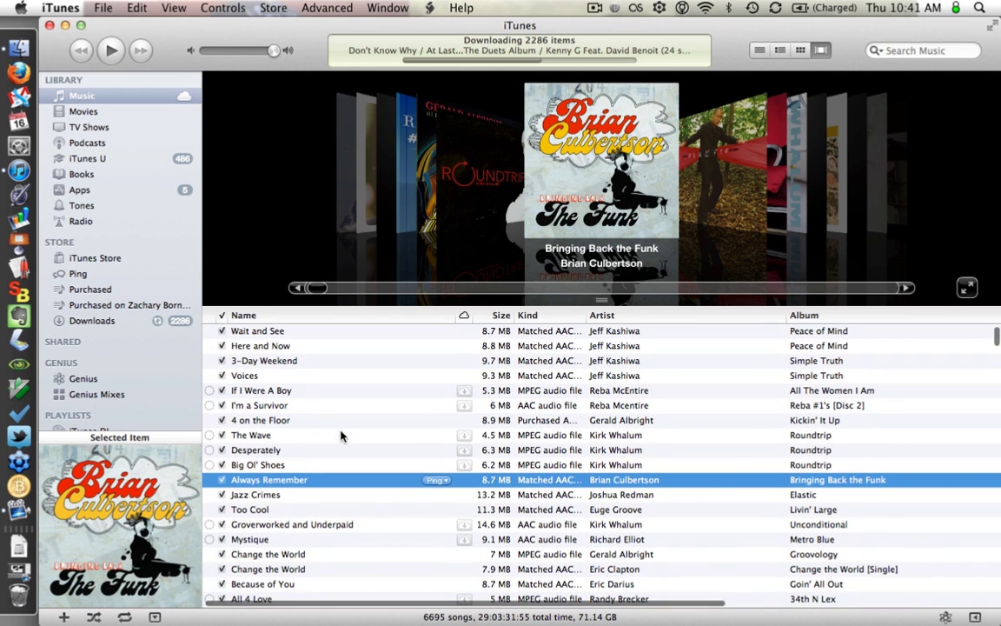
Step: Sort the Music library's songs alphabetically by name and look through the titles
left_click(233, 315)
scroll(368, 343, "up", 5)
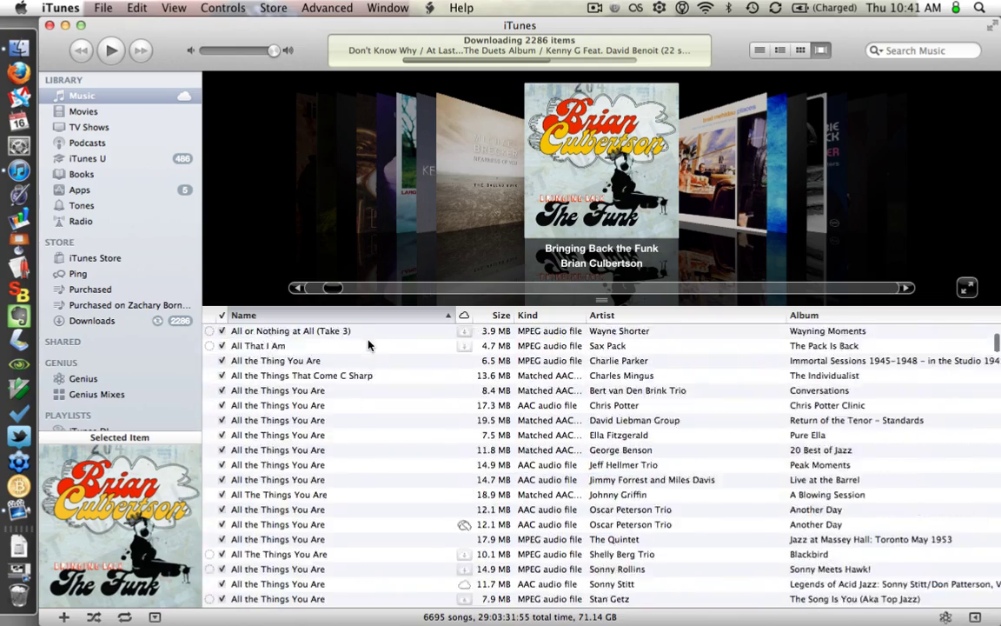
scroll(368, 345, "up", 3)
Step: Sort the library's songs by artist and browse back to the artists near the start of the alphabet
left_click(626, 315)
scroll(642, 377, "up", 8)
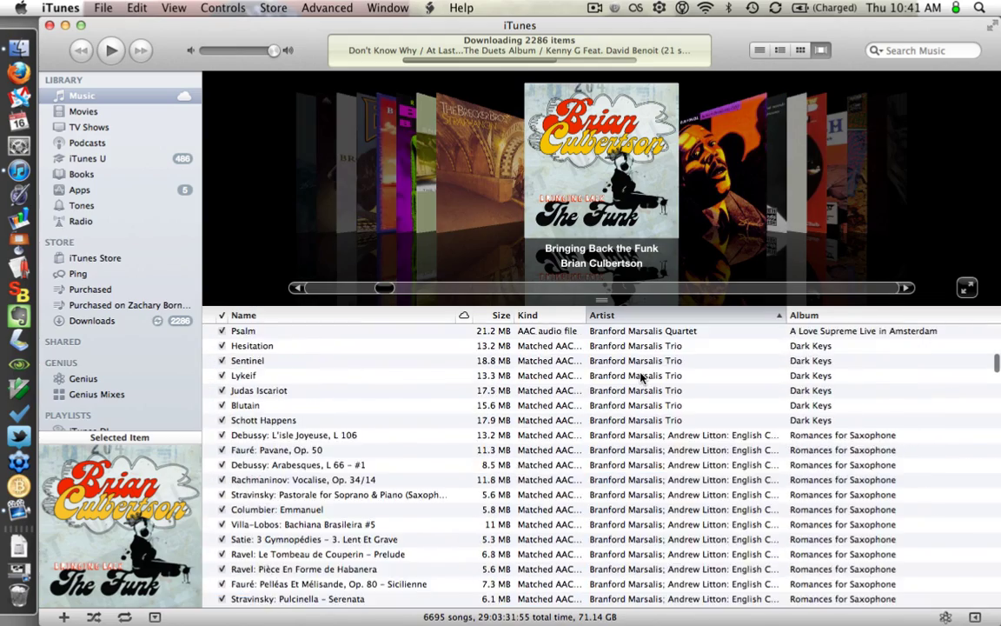
scroll(641, 377, "up", 20)
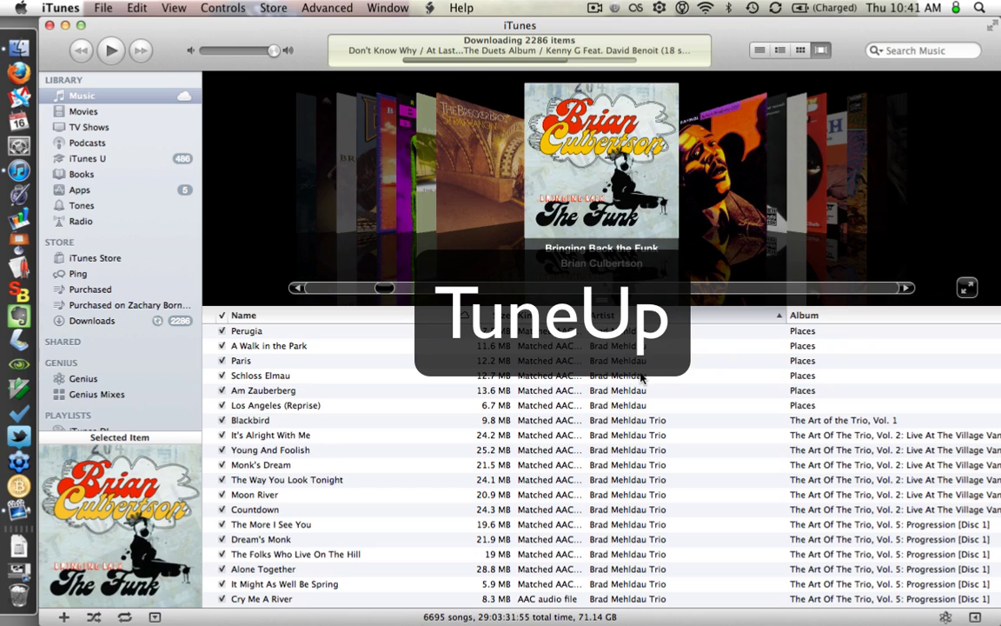
scroll(641, 378, "up", 20)
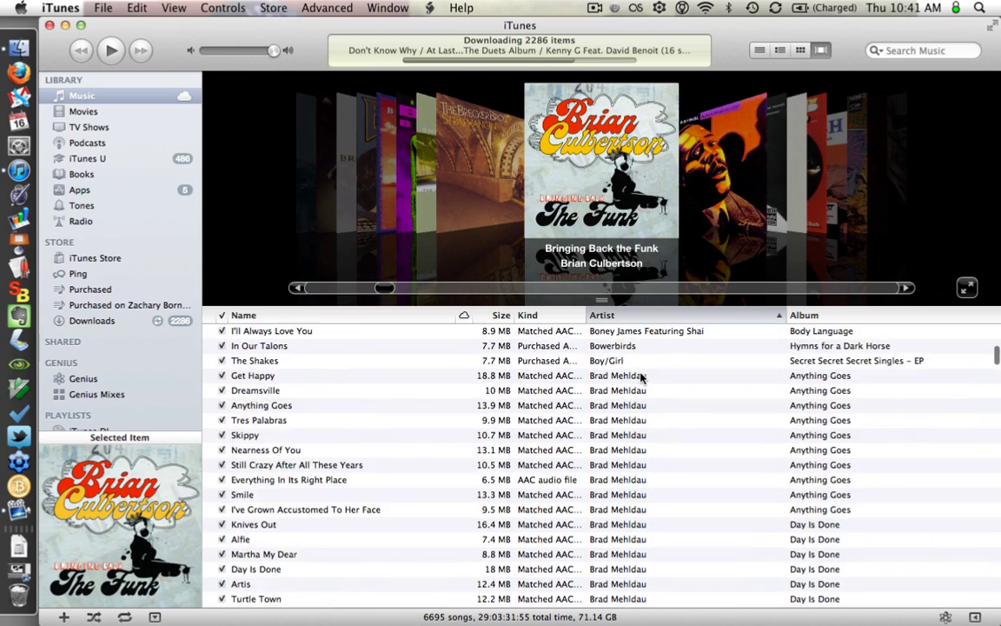
scroll(641, 377, "up", 20)
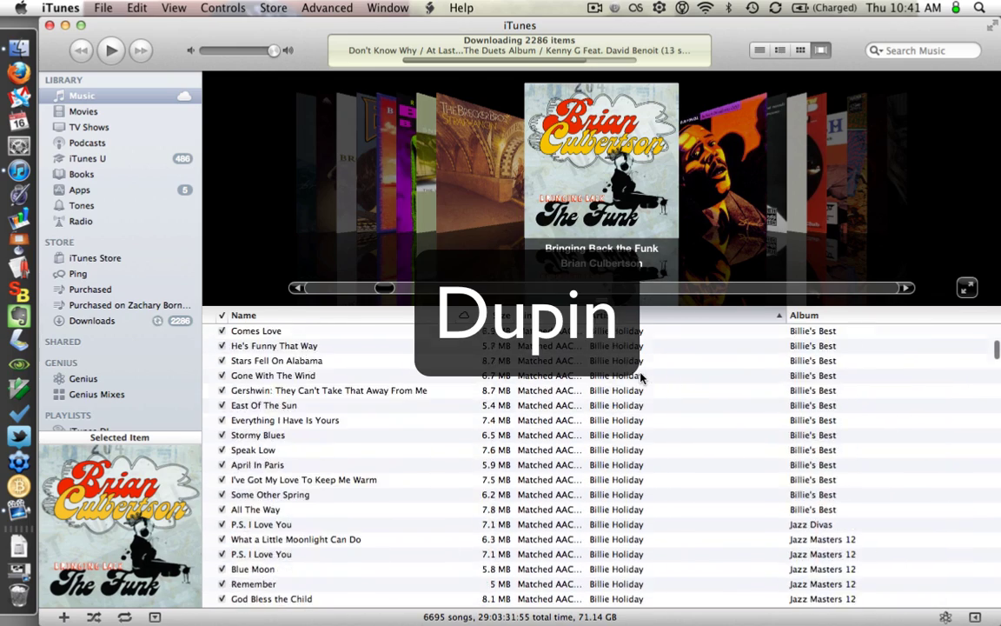
scroll(642, 377, "up", 20)
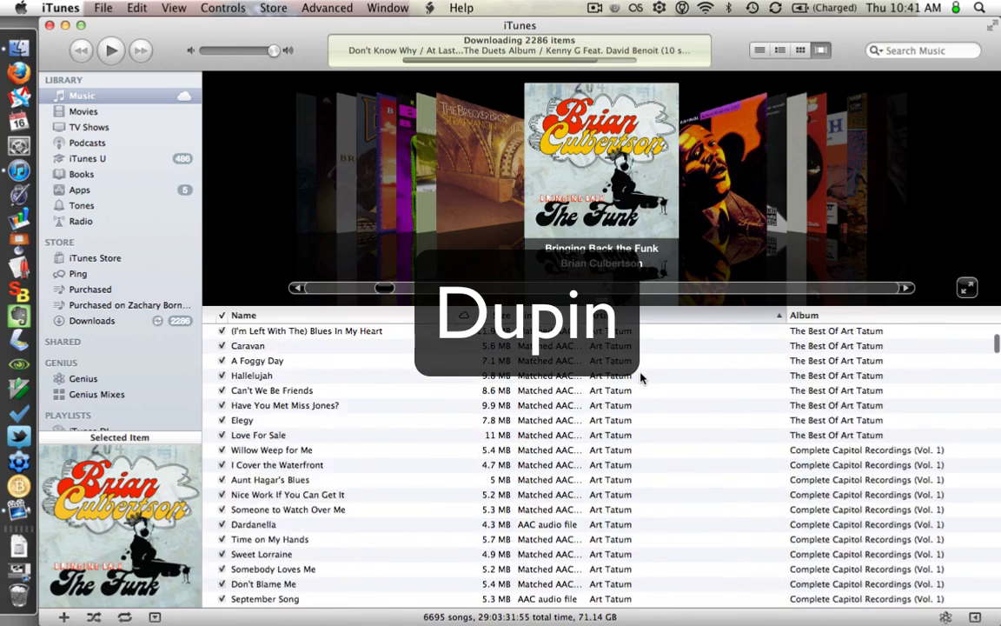
scroll(642, 377, "up", 20)
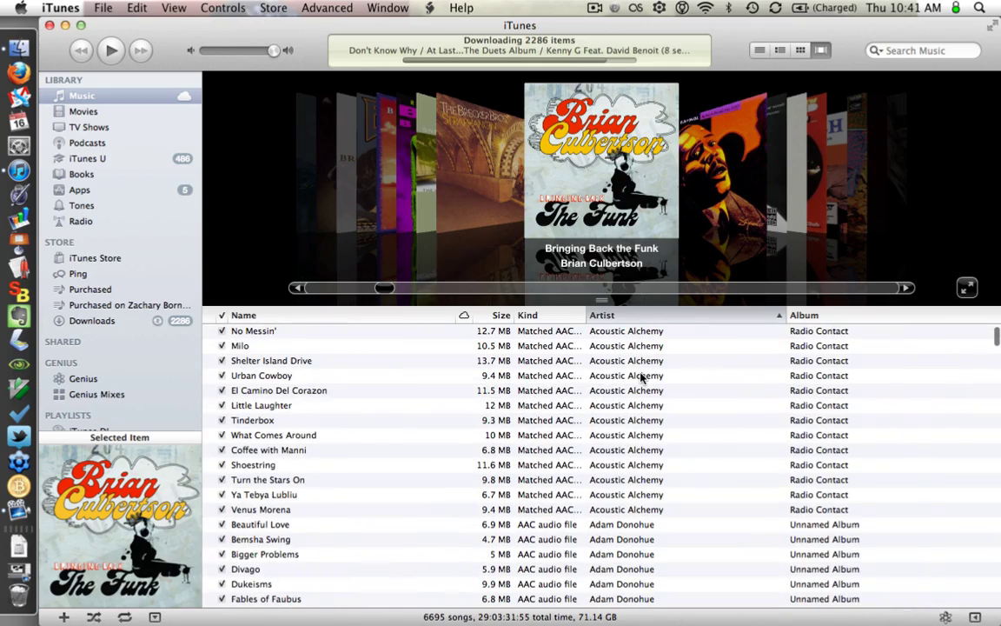
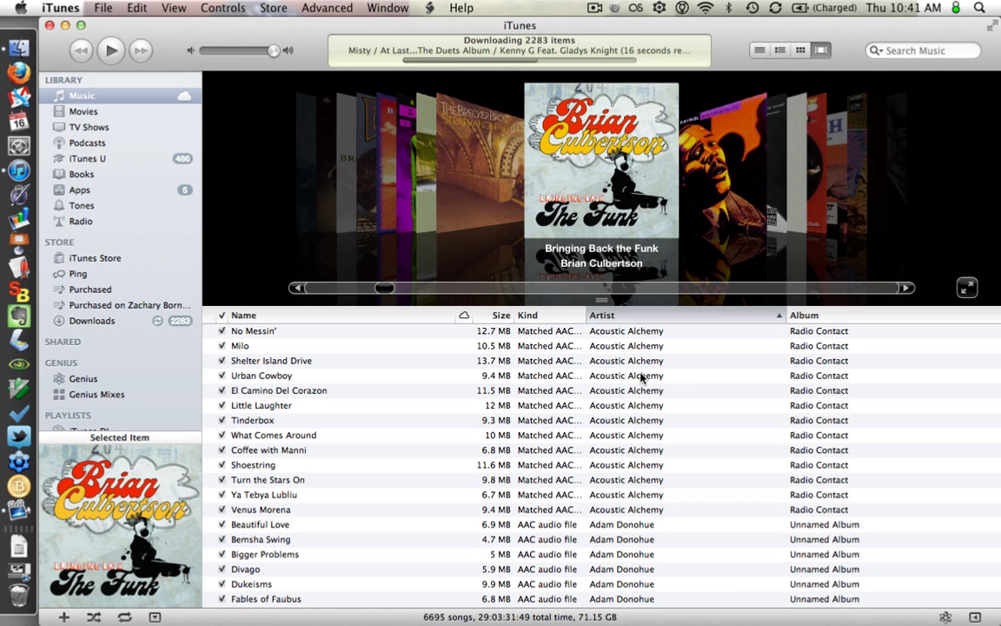
Step: Open the iCloud Redownload smart playlist and select all its songs
scroll(101, 344, "down", 5)
scroll(101, 344, "down", 10)
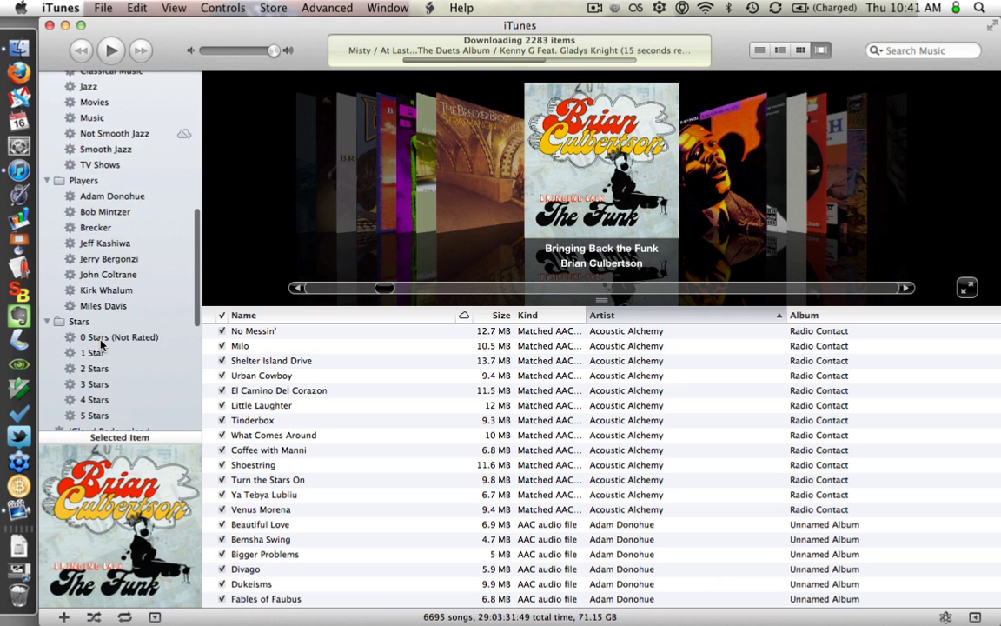
left_click(109, 196)
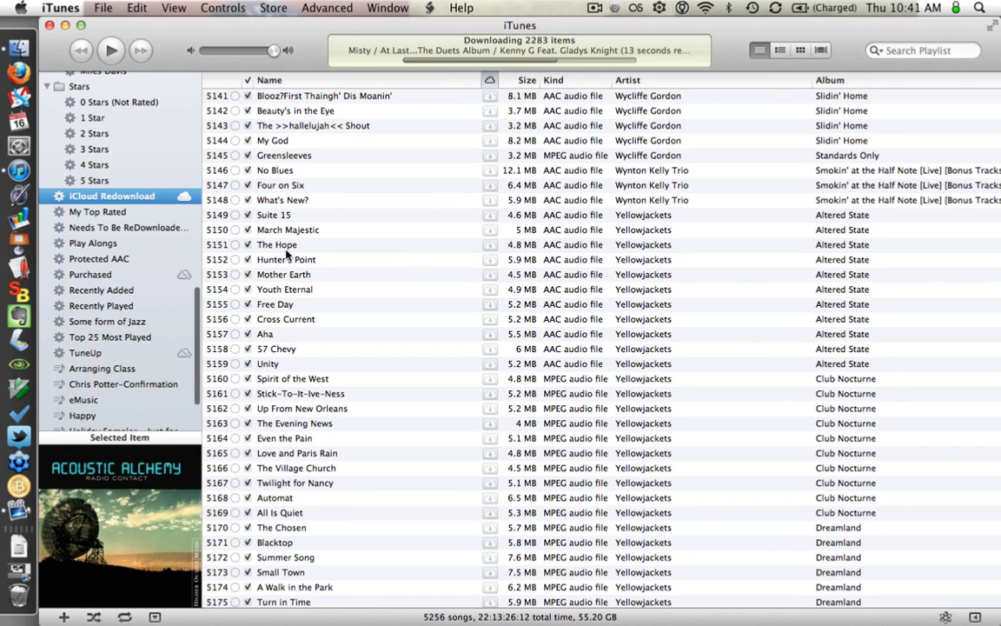
scroll(448, 287, "up", 15)
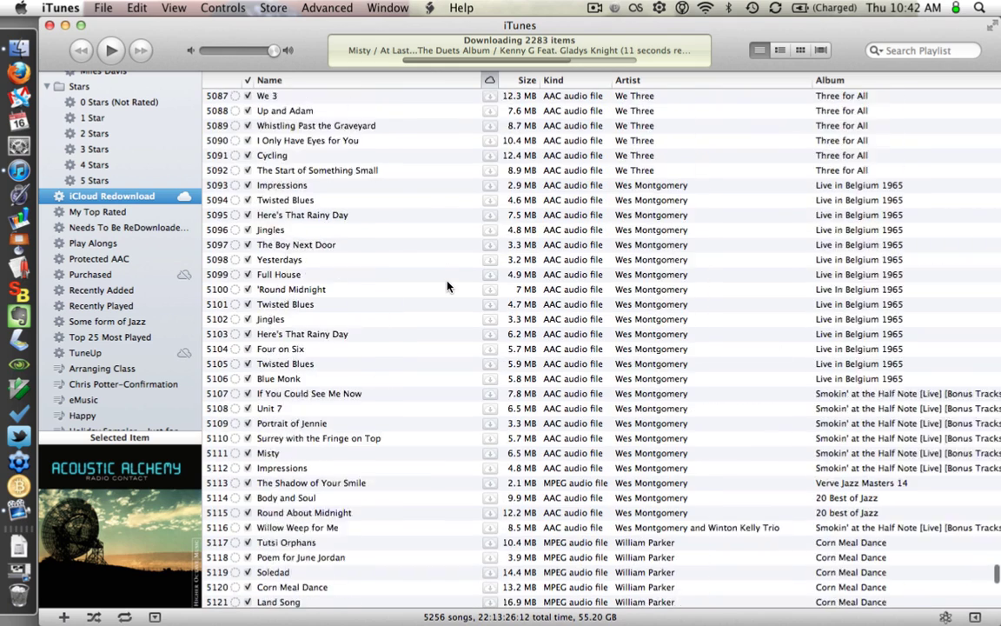
key("super+a")
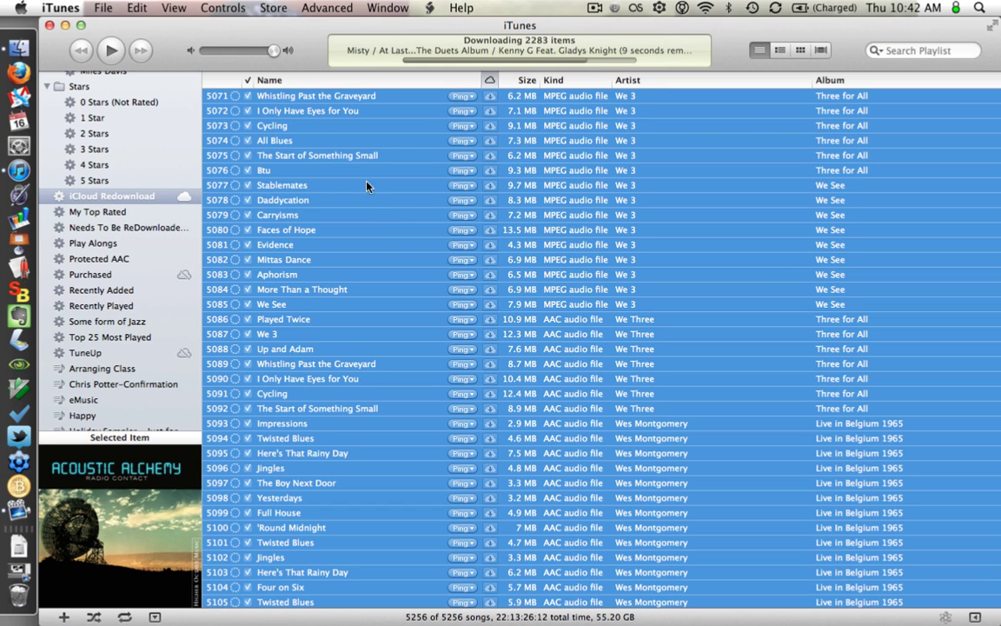
Step: Review the commands available for all the selected songs, bring up Delete, and leave without deleting anything
right_click(388, 232)
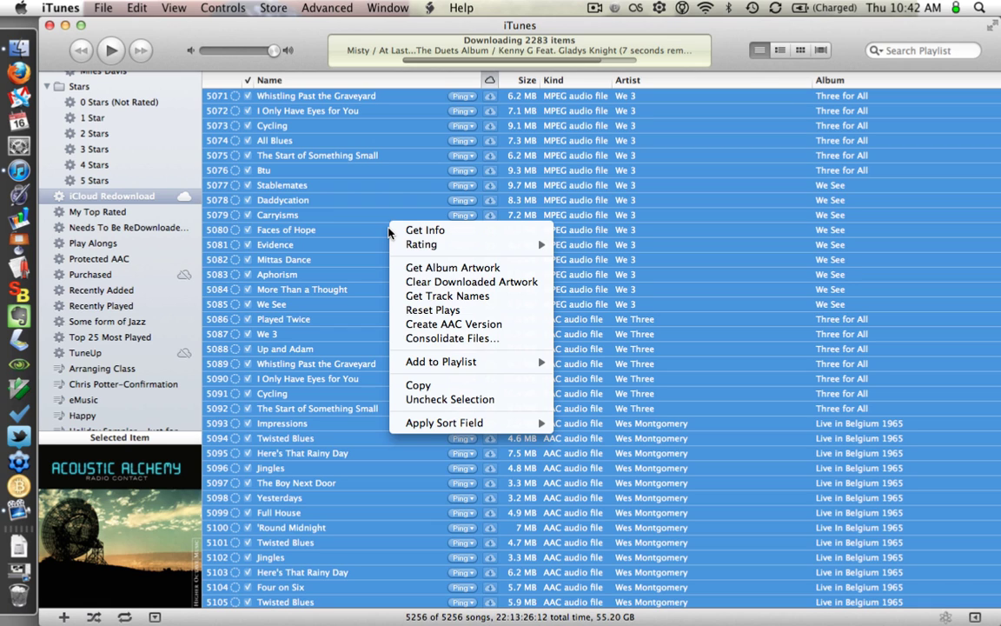
left_click(385, 316)
right_click(385, 311)
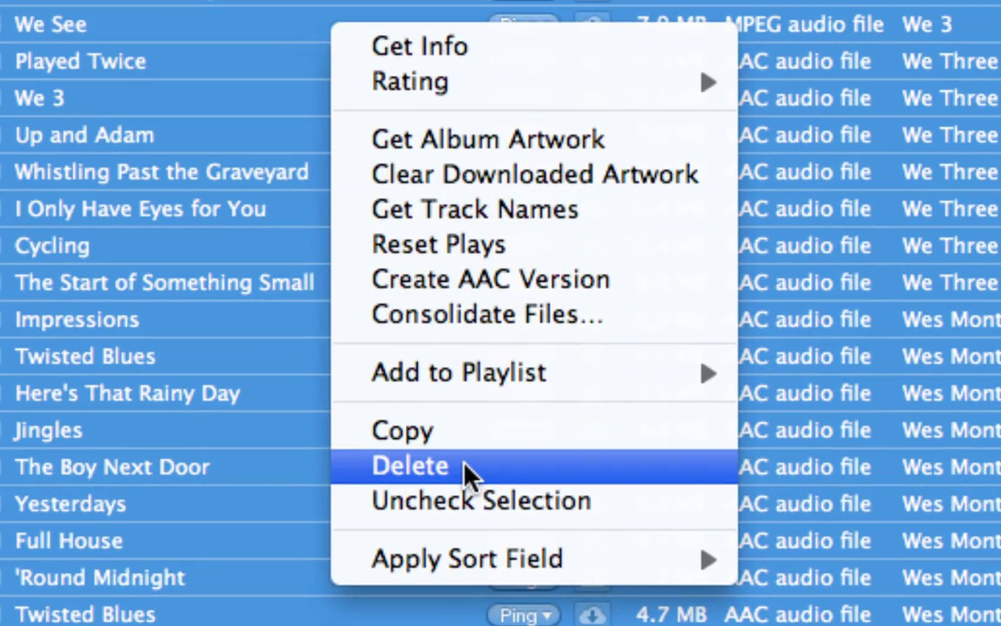
left_click(465, 466)
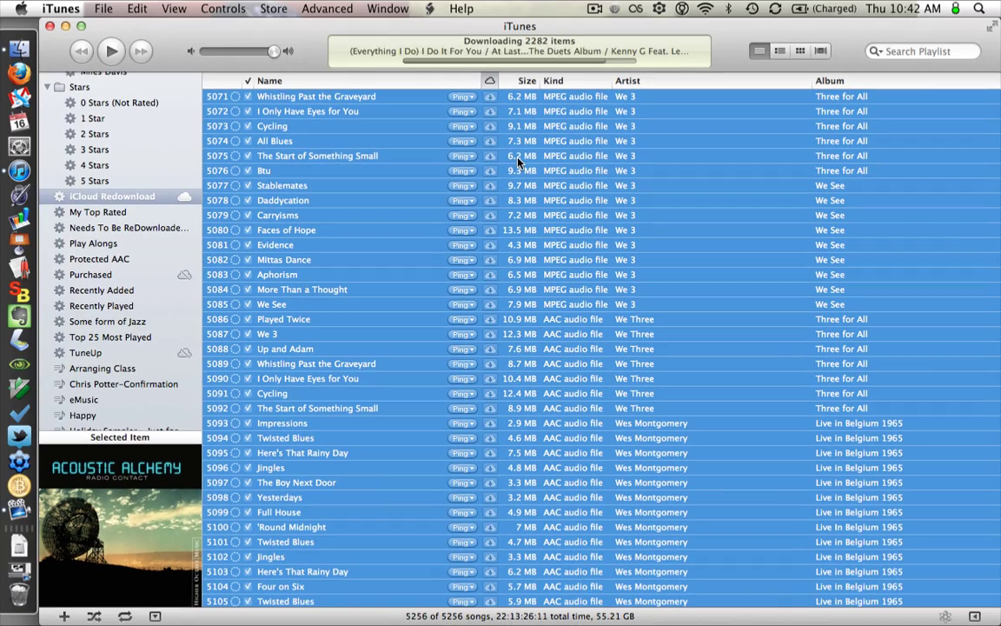
Step: Select the Branford Marsalis Quartet songs from "Muldoon" back to "Reika's Loss", check their available commands, and clear the selection
scroll(345, 195, "up", 10)
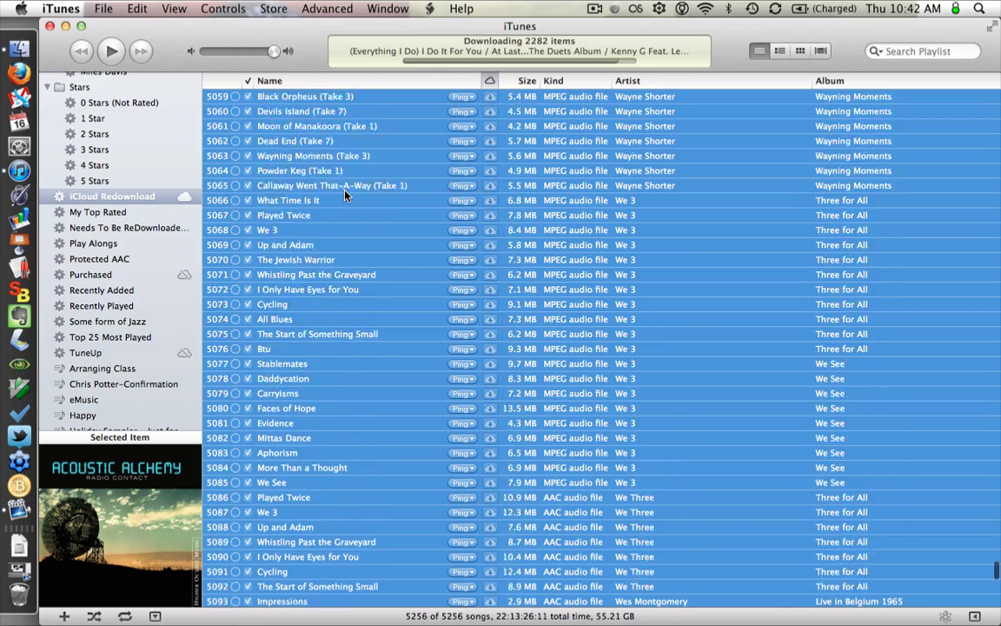
scroll(345, 196, "up", 20)
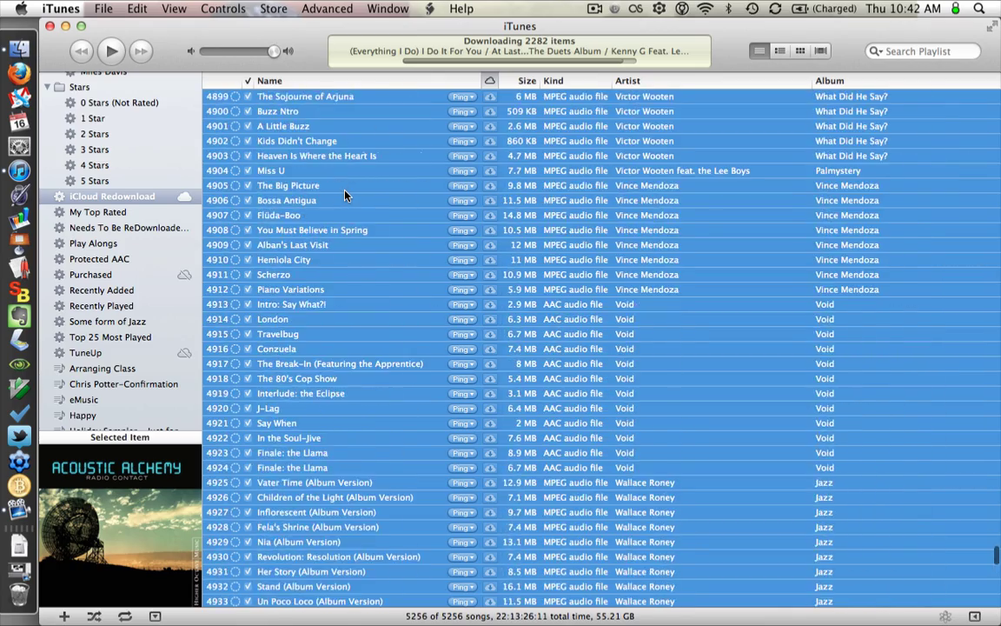
scroll(345, 196, "up", 20)
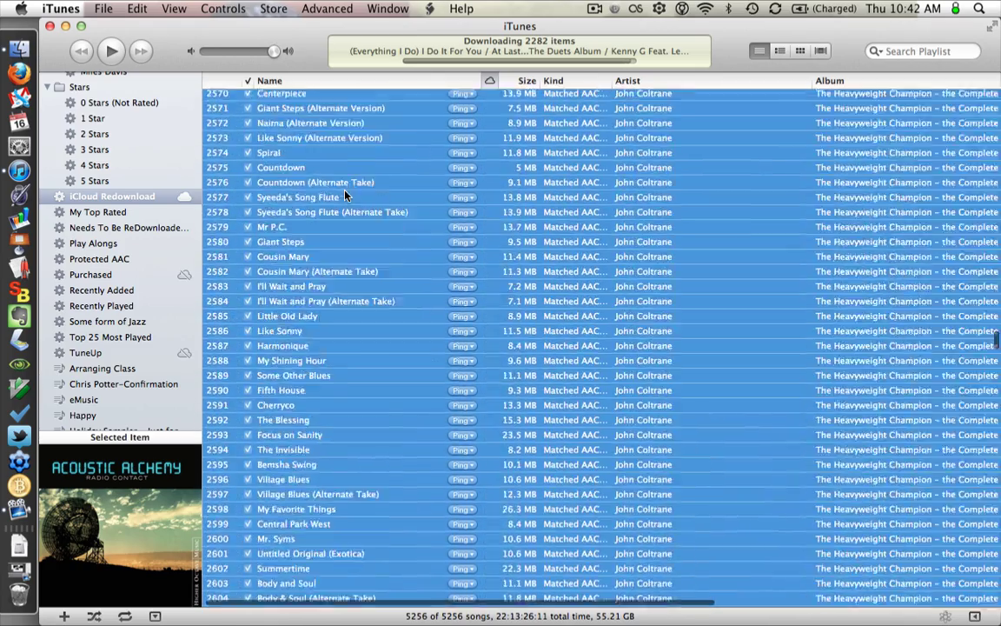
scroll(345, 195, "up", 20)
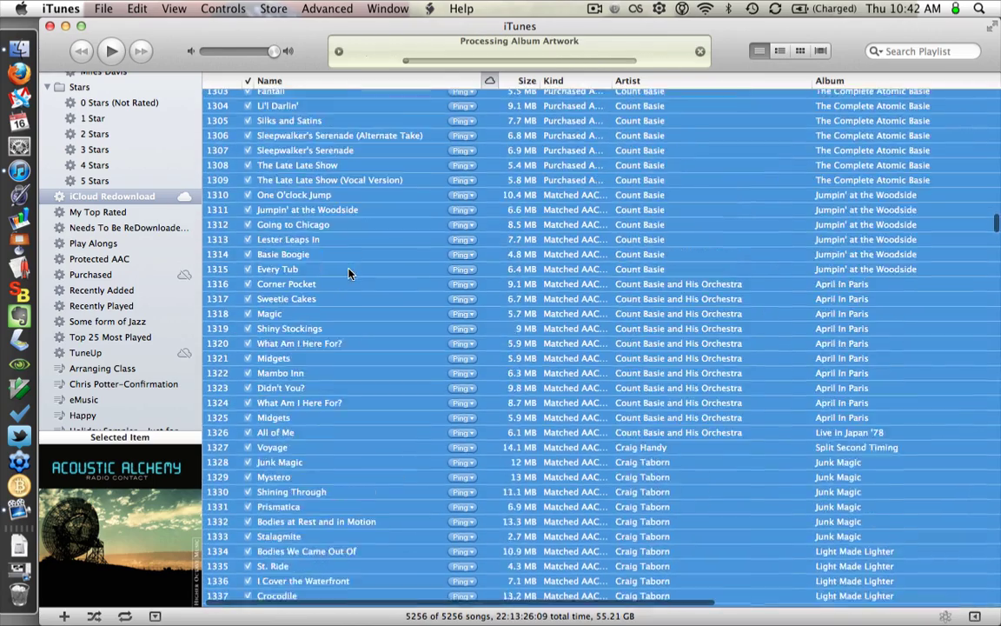
scroll(349, 274, "up", 20)
left_click(369, 273)
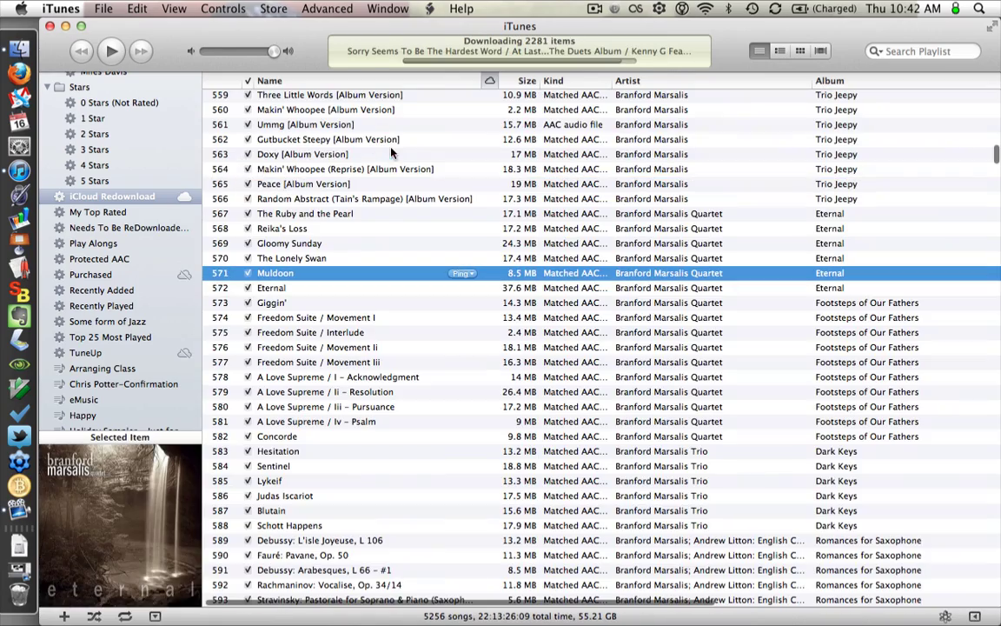
left_click_drag(370, 259, 356, 236)
right_click(356, 237)
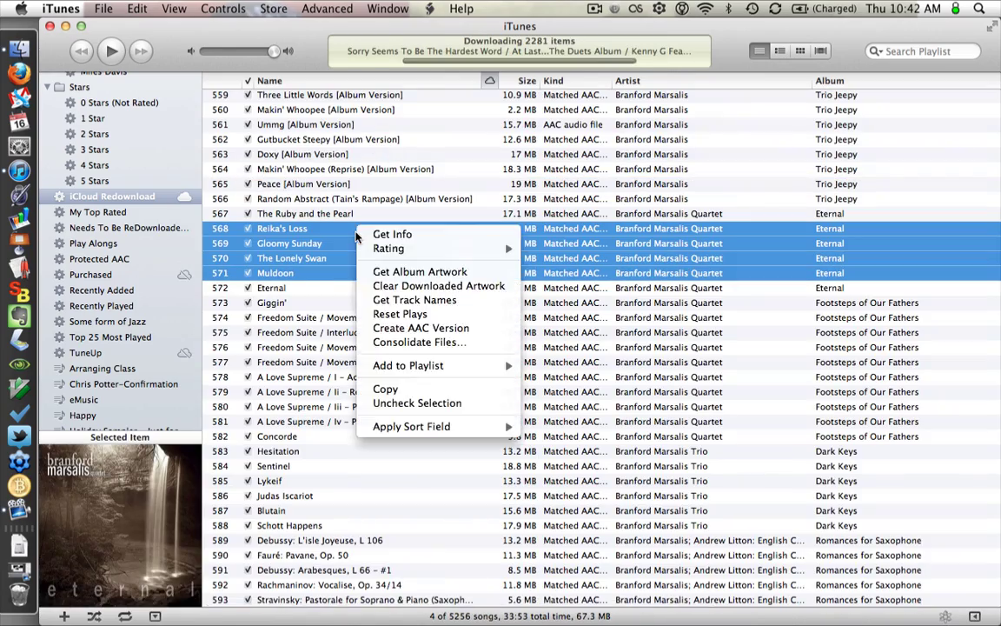
left_click(394, 288)
Step: Select the Stitt/Cole songs from "I Hear A Rhapsody" to "The Night Has A Thousand Eyes" and check their available commands
scroll(393, 291, "down", 10)
scroll(392, 292, "down", 20)
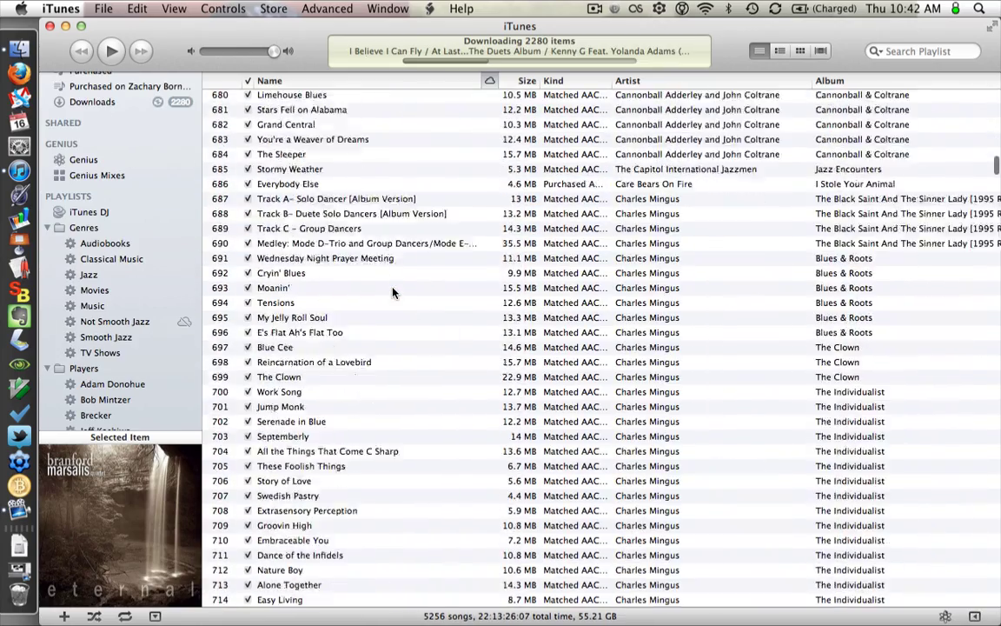
scroll(393, 292, "down", 20)
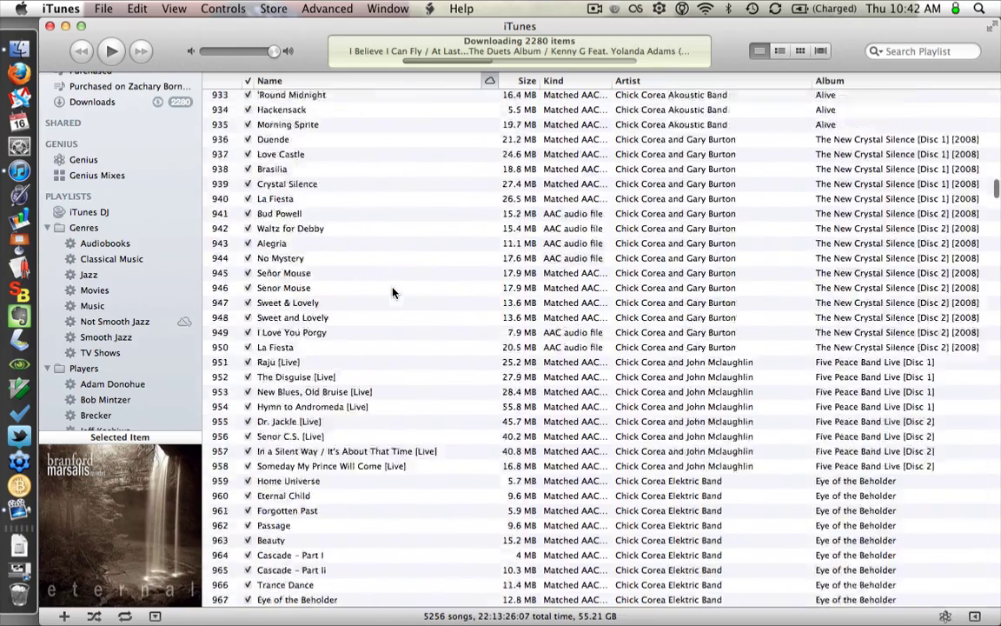
scroll(393, 293, "down", 20)
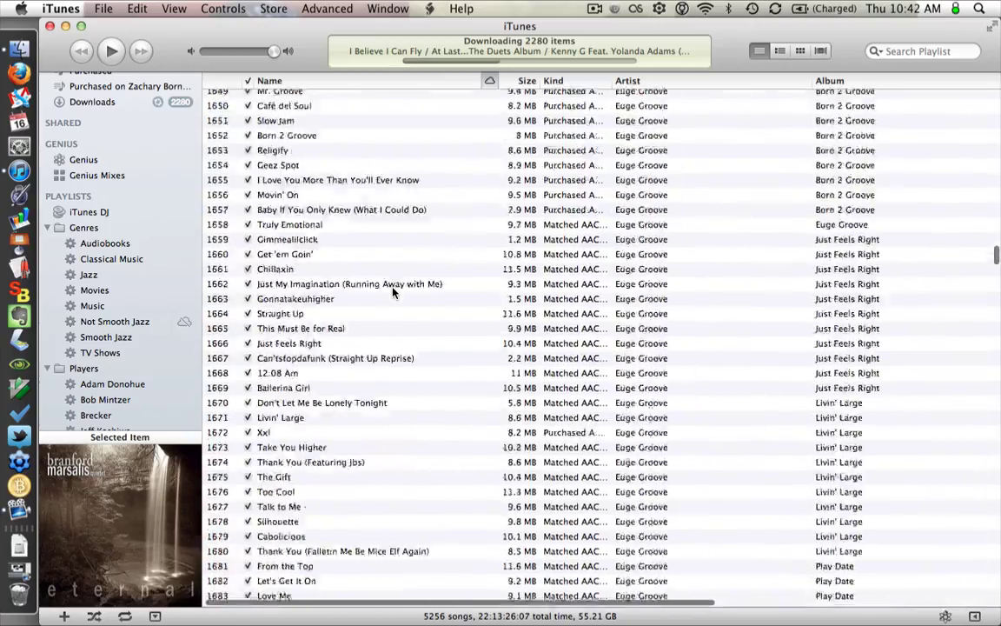
scroll(393, 293, "down", 20)
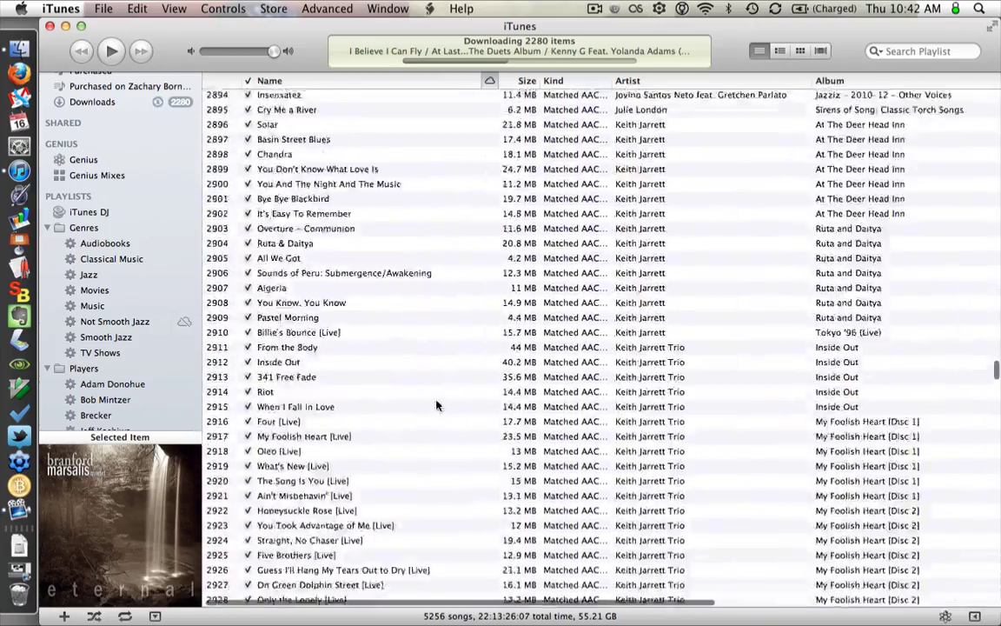
scroll(460, 289, "down", 20)
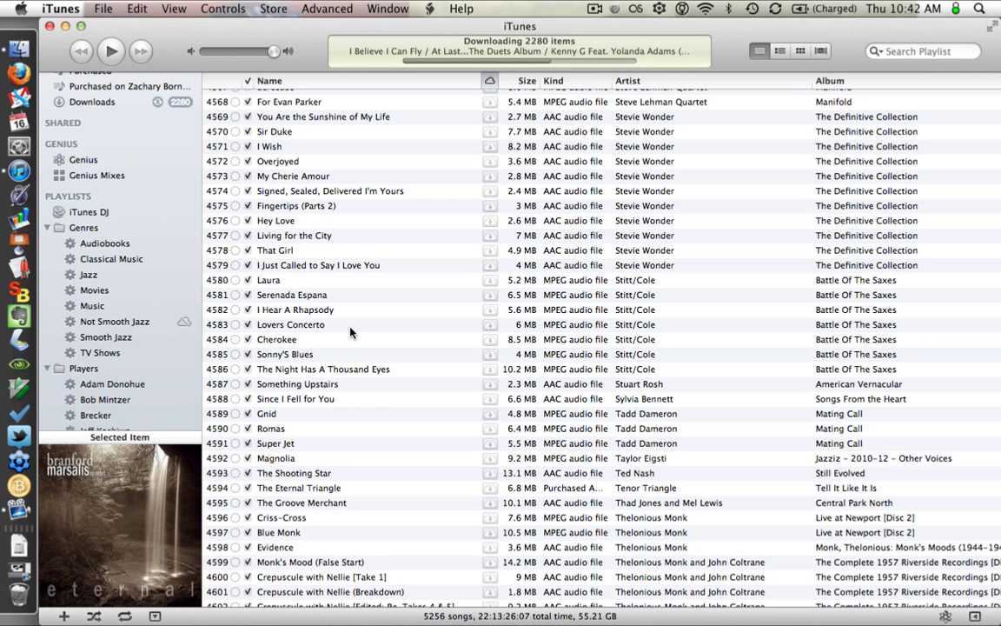
left_click_drag(403, 311, 403, 369)
right_click(402, 351)
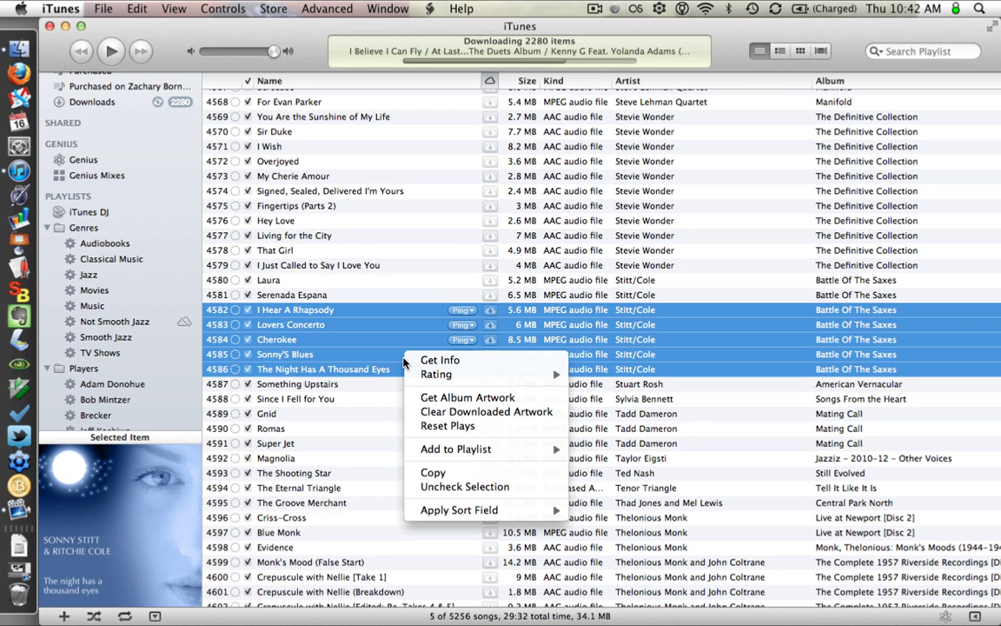
right_click(352, 334)
left_click(329, 348)
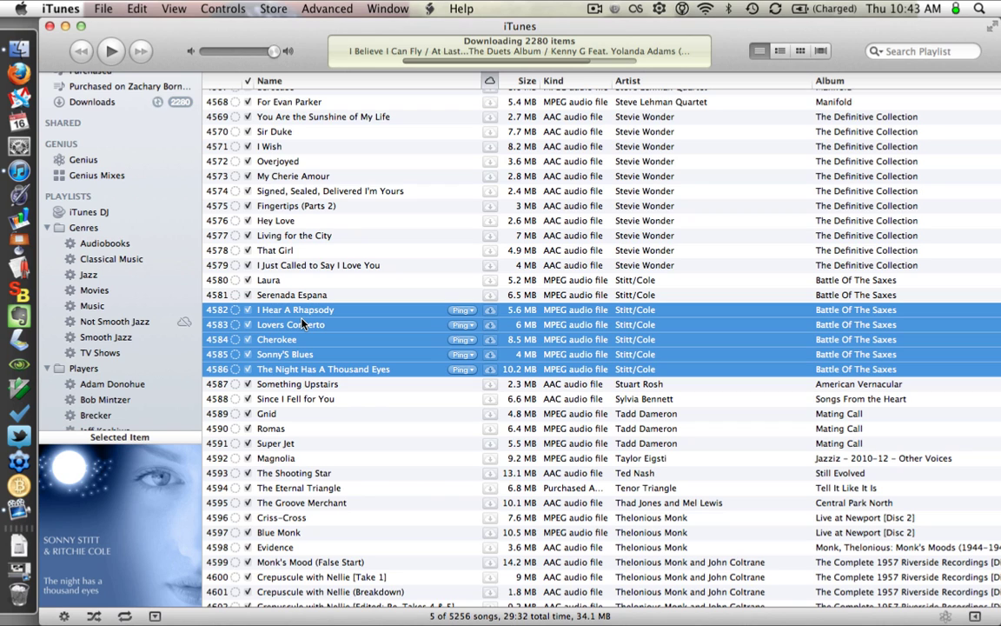
Step: Check the commands for the selected Battle Of The Saxes songs again and select only "Serenada Espana"
right_click(304, 314)
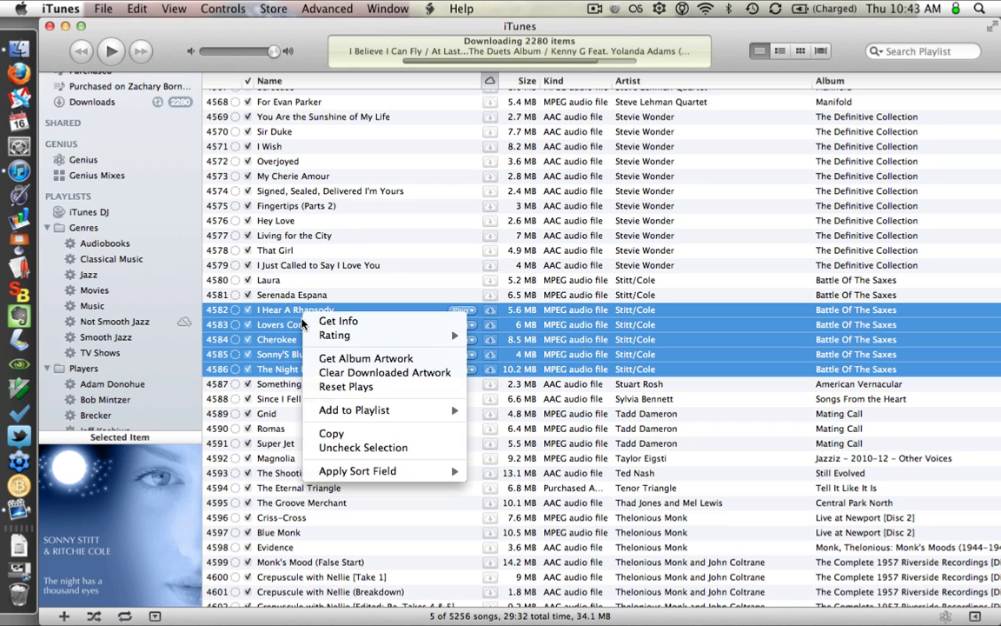
left_click(310, 300)
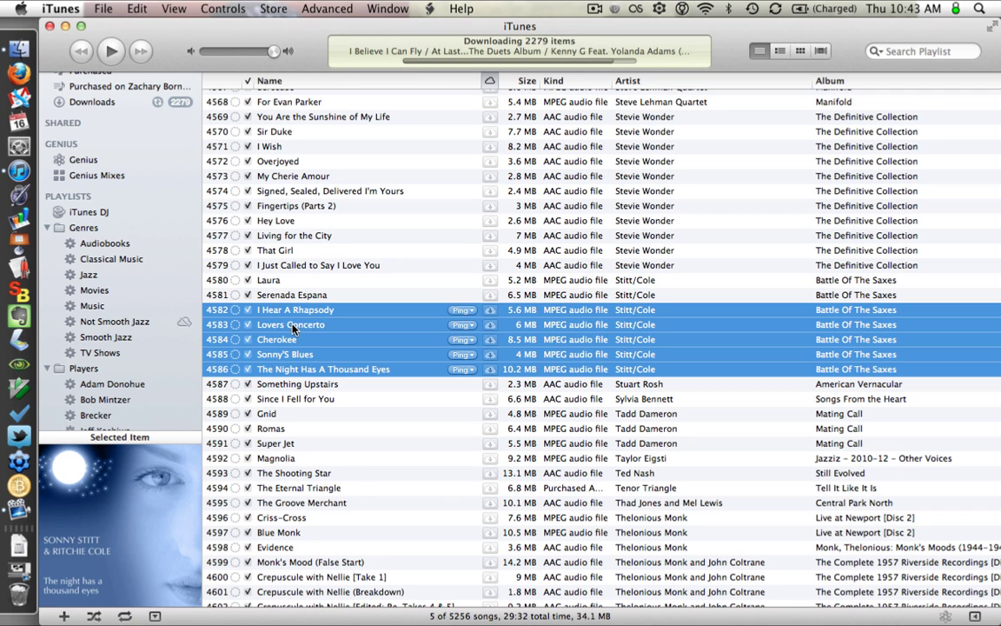
left_click(293, 299)
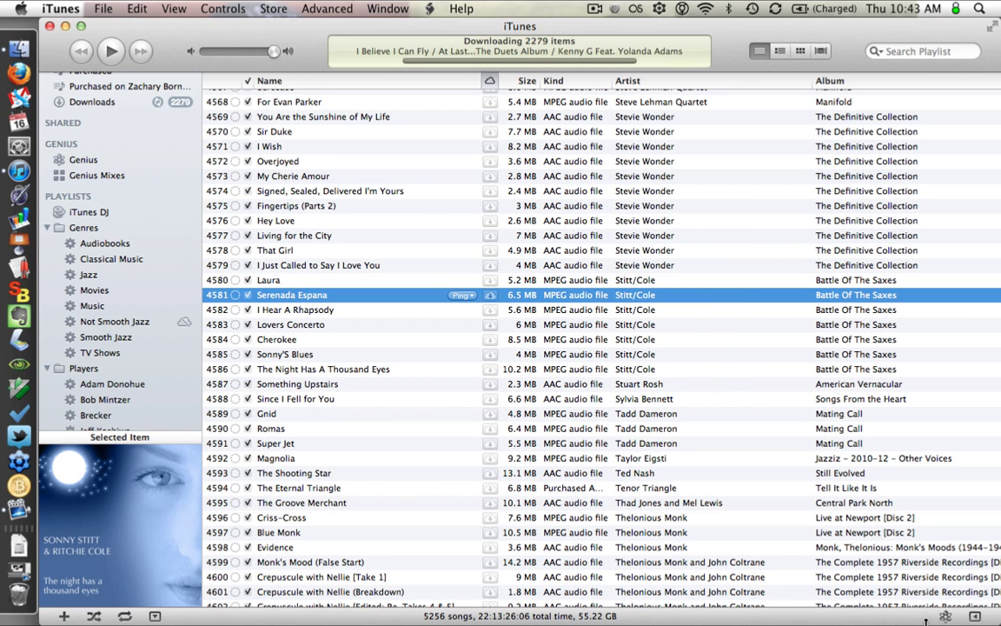
Step: Open the Trash in Finder, look over the music files in it, and close its window
left_click(15, 606)
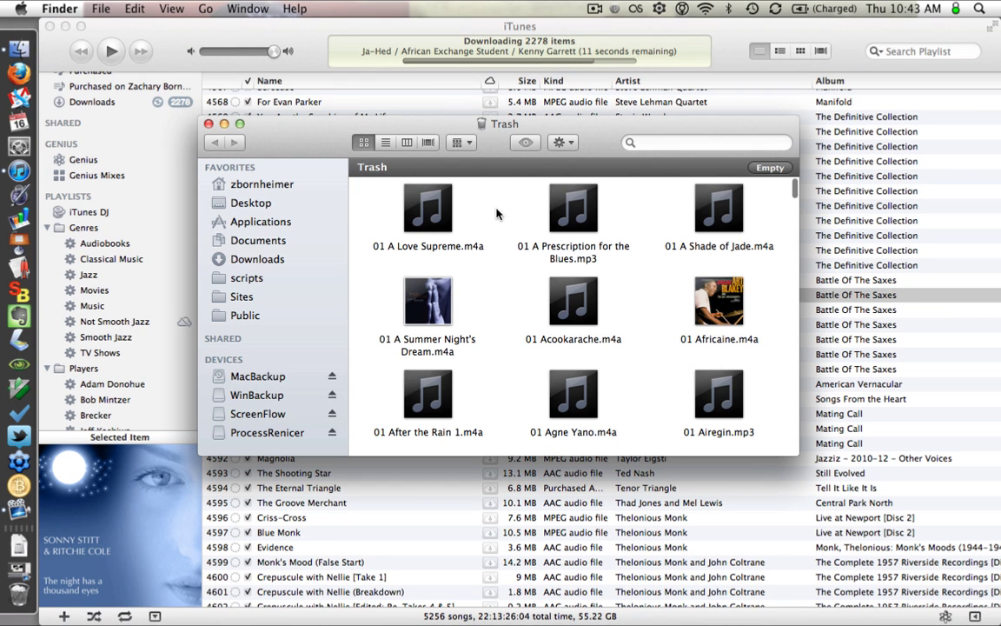
left_click(208, 124)
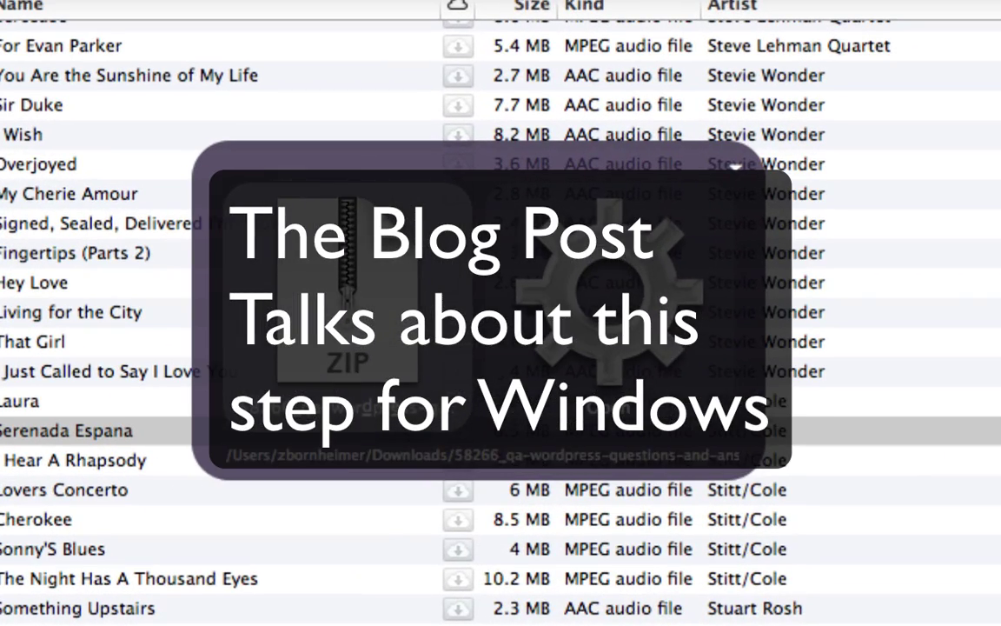
Step: Launch Disk Utility and select the Macintosh HD volume
type("disk")
key("Return")
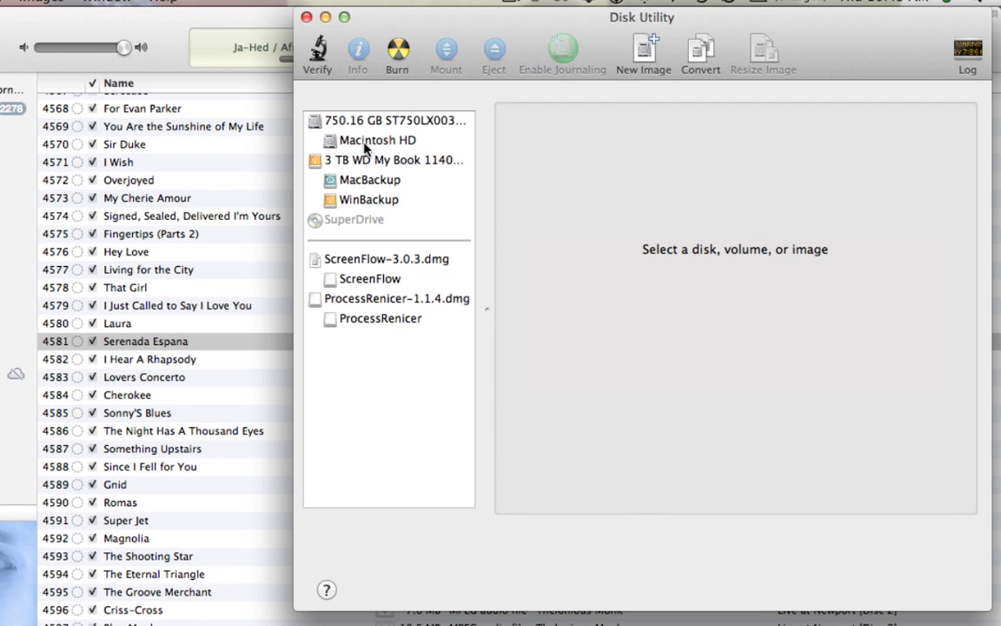
left_click(365, 148)
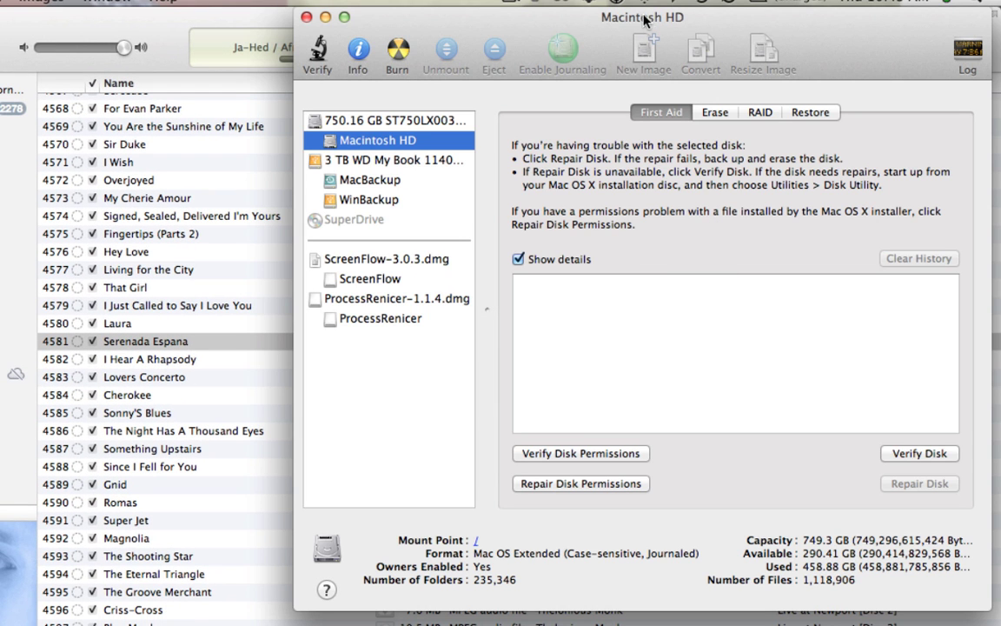
Step: Preview the Most Secure level in Macintosh HD's Erase Free Space options, cancel without erasing, and close Disk Utility
left_click(713, 112)
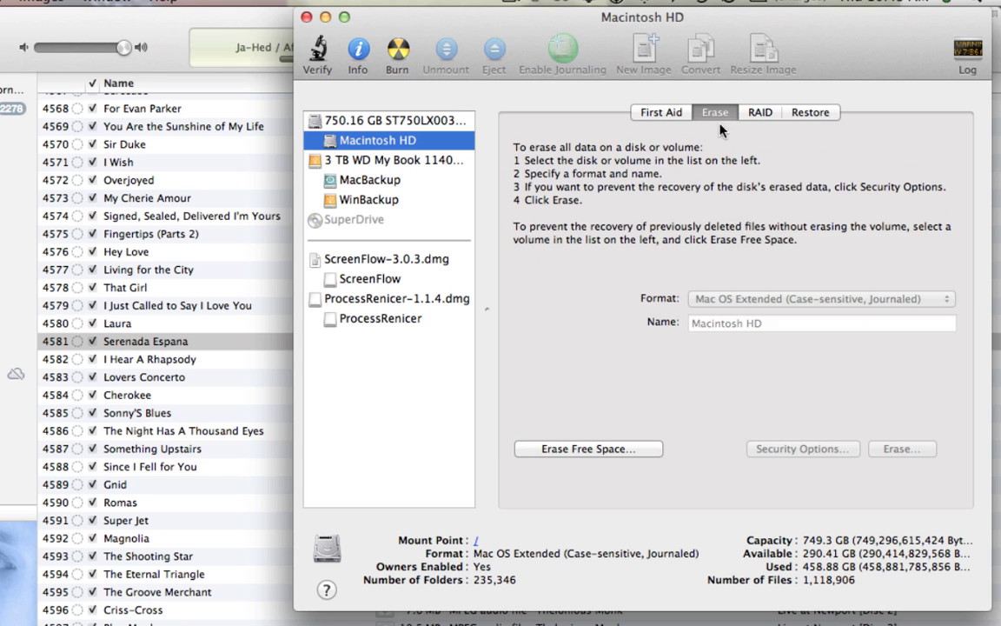
left_click(622, 449)
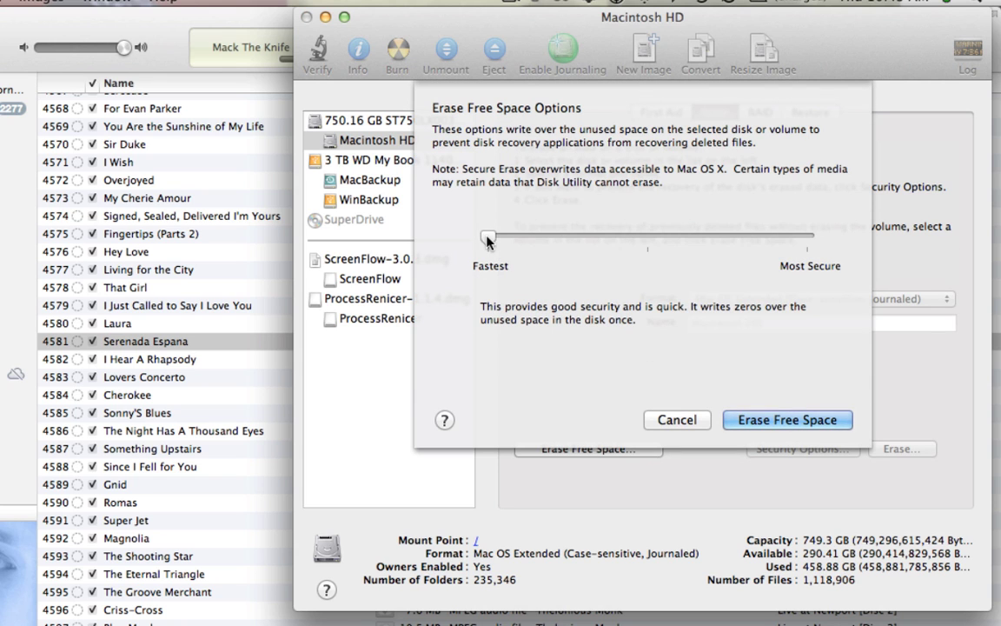
left_click_drag(485, 240, 808, 239)
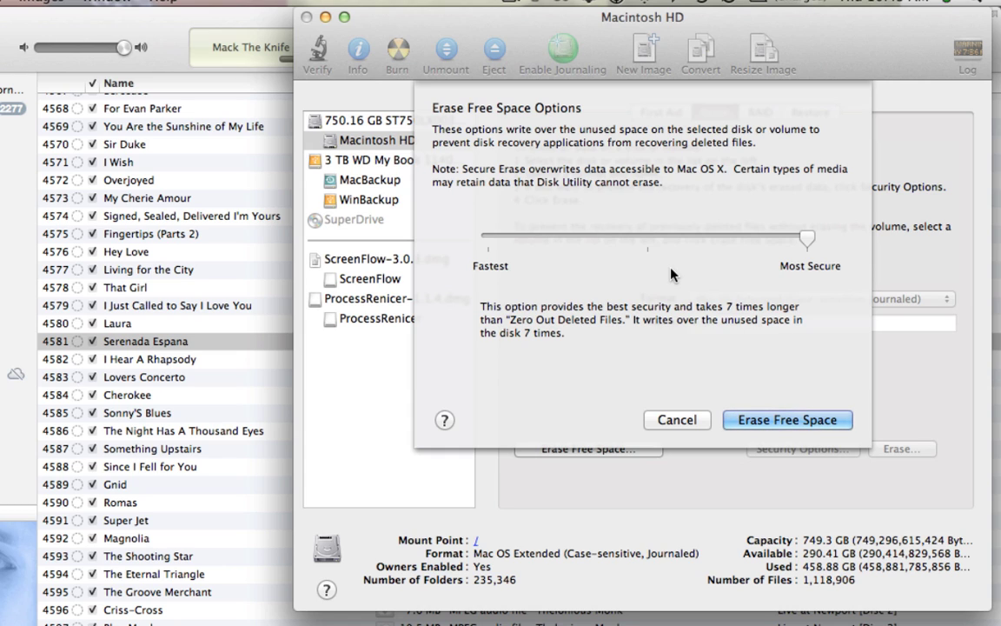
left_click(683, 426)
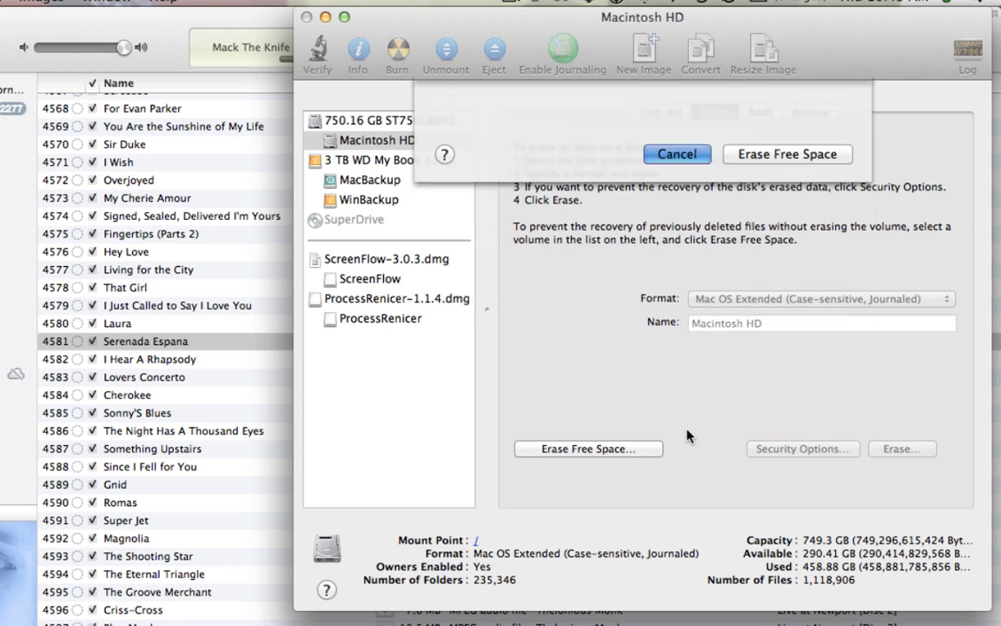
left_click(306, 17)
Step: Switch back to iTunes and open the Music library in place of the current playlist
scroll(223, 387, "up", 10)
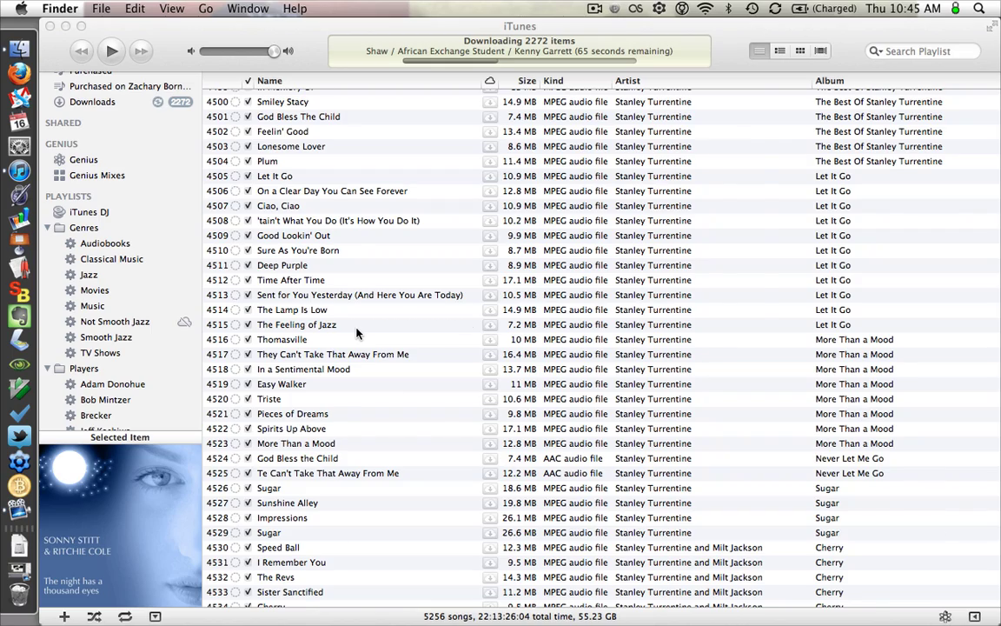
scroll(356, 333, "up", 20)
scroll(356, 333, "up", 20)
left_click(292, 42)
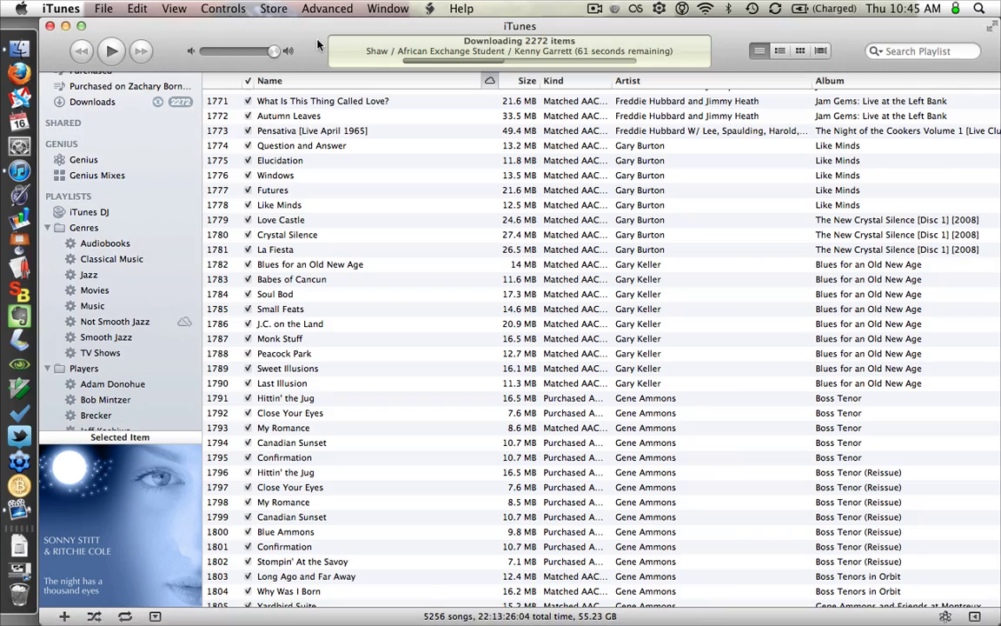
scroll(253, 320, "up", 15)
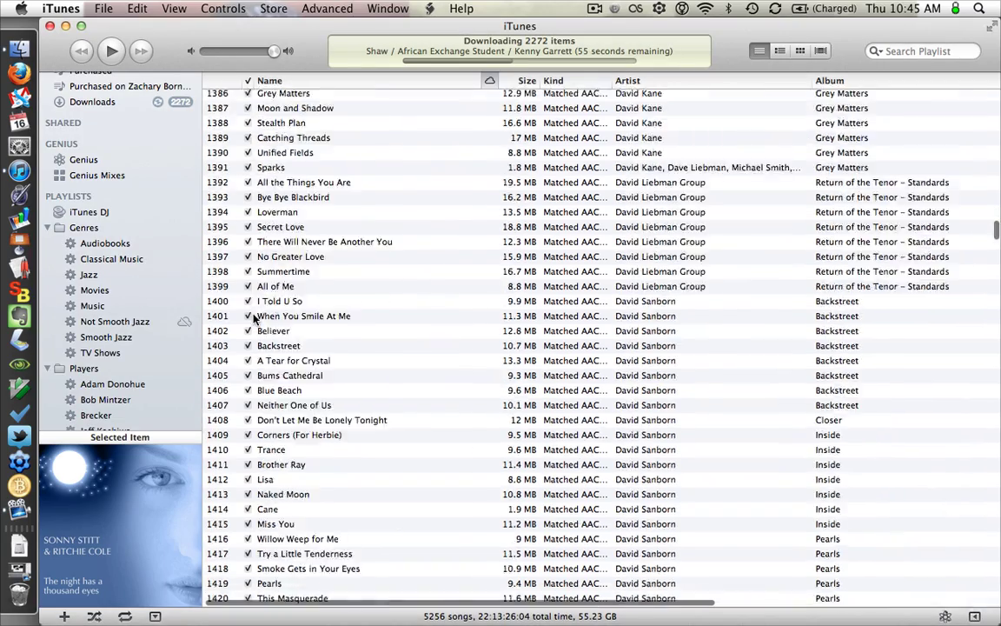
scroll(254, 319, "up", 20)
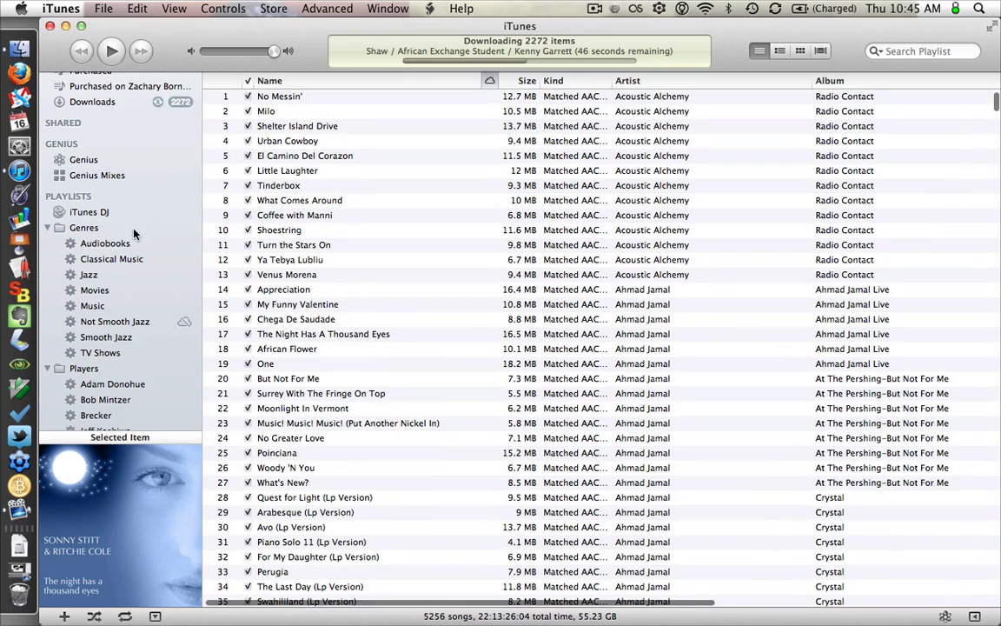
scroll(121, 208, "up", 5)
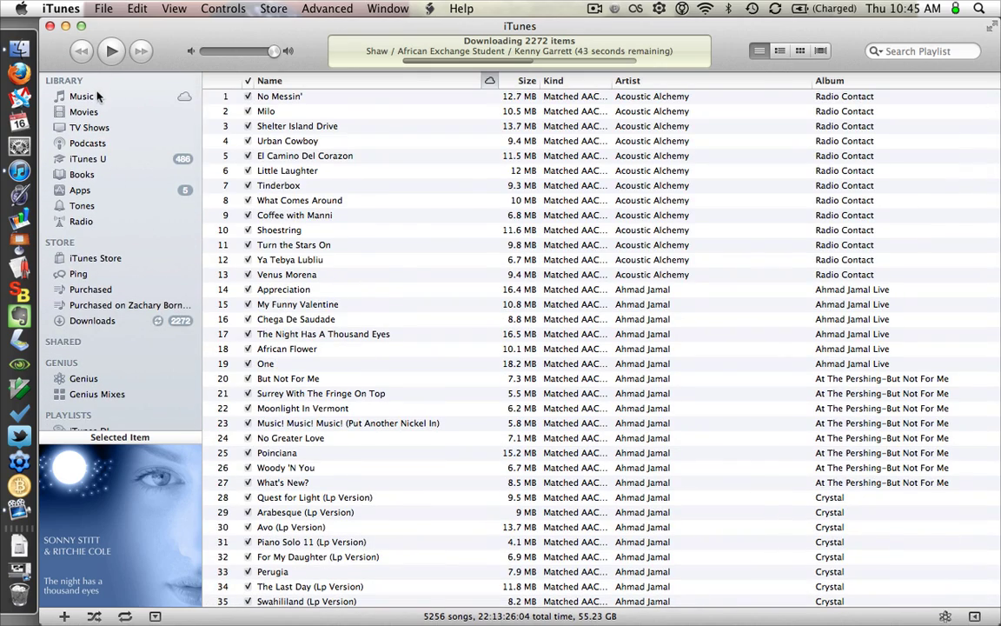
left_click(105, 110)
left_click(91, 98)
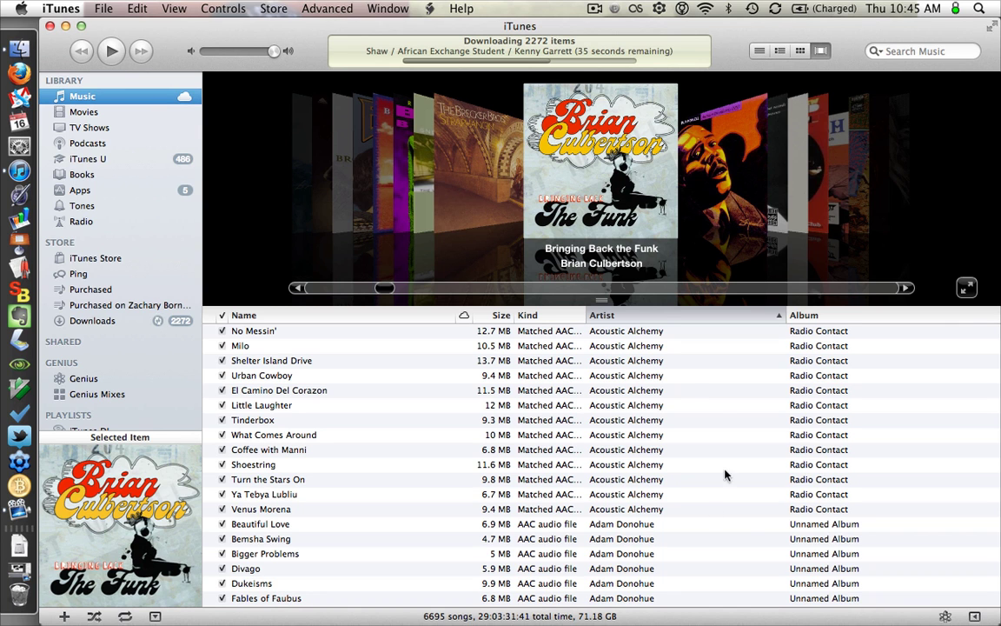
Step: Show the Music library as a grid of albums and browse it for albums missing artwork, such as "Volume 20 Jazz"
scroll(724, 474, "down", 6)
scroll(675, 295, "up", 1)
left_click(801, 50)
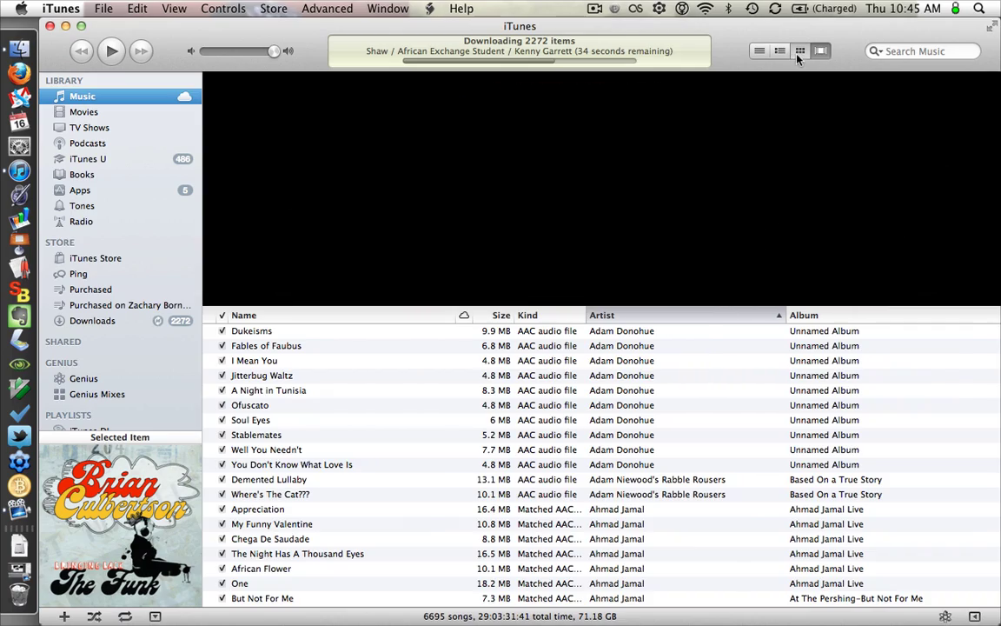
scroll(528, 220, "down", 3)
scroll(531, 222, "down", 10)
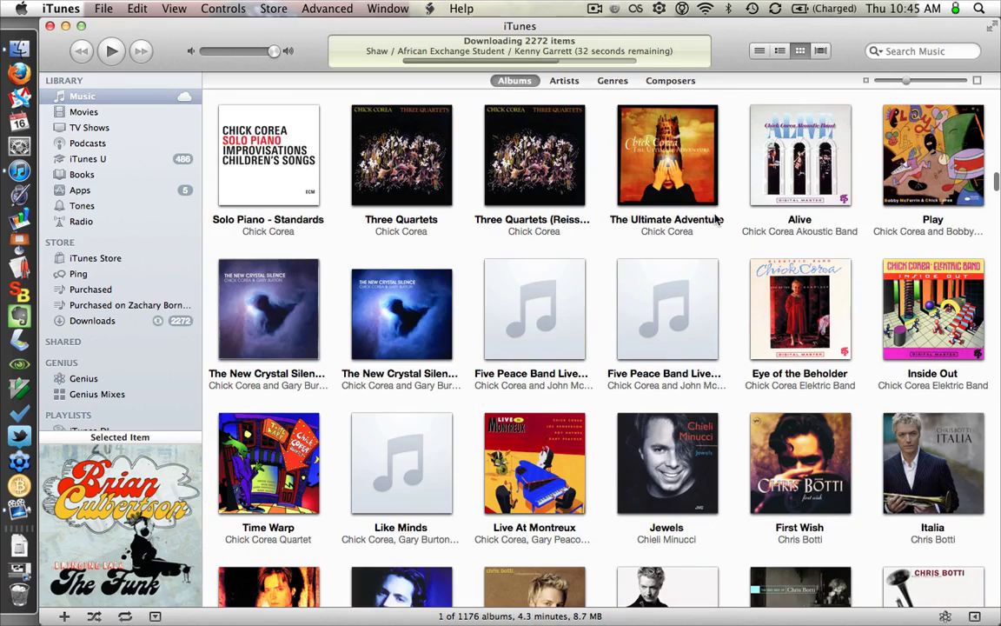
scroll(745, 271, "down", 10)
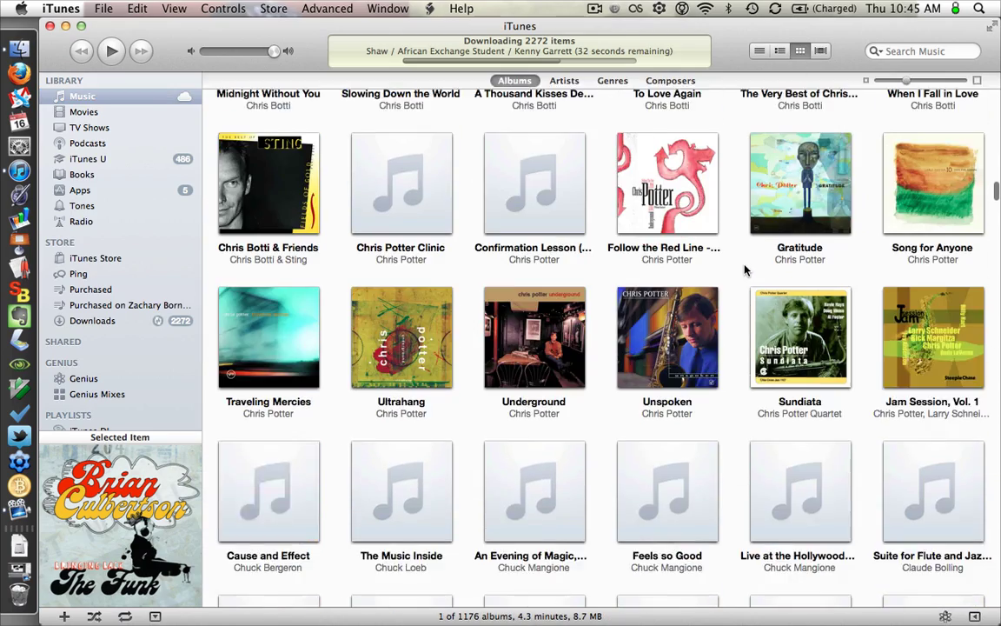
scroll(745, 271, "down", 6)
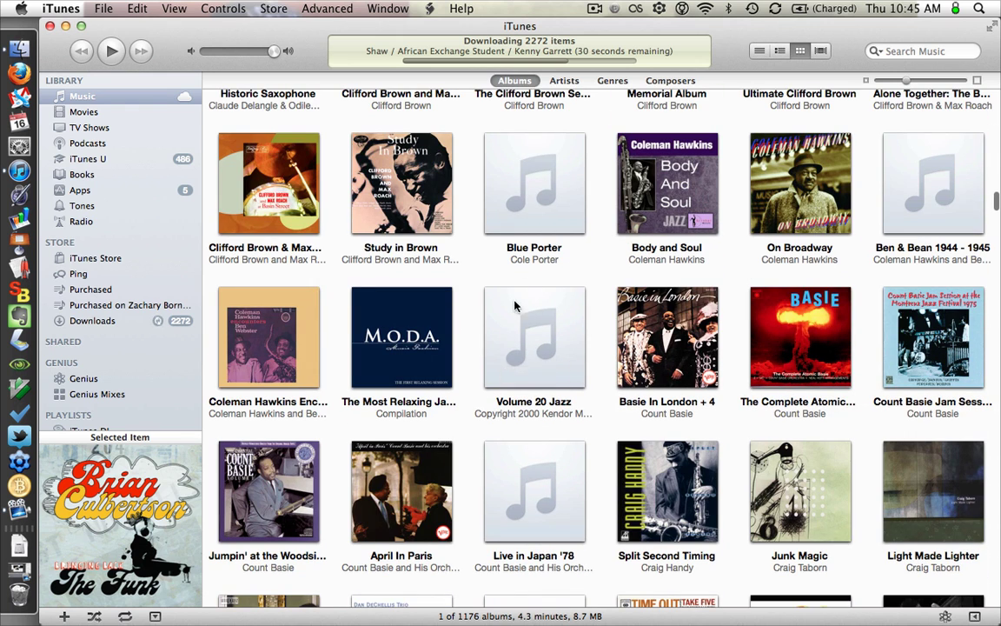
mouse_move(537, 338)
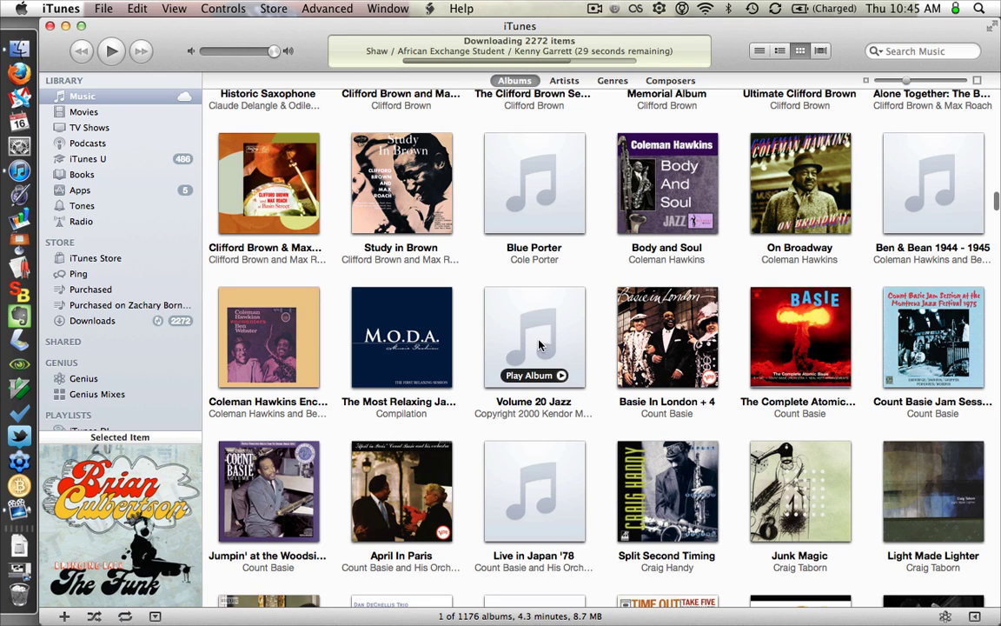